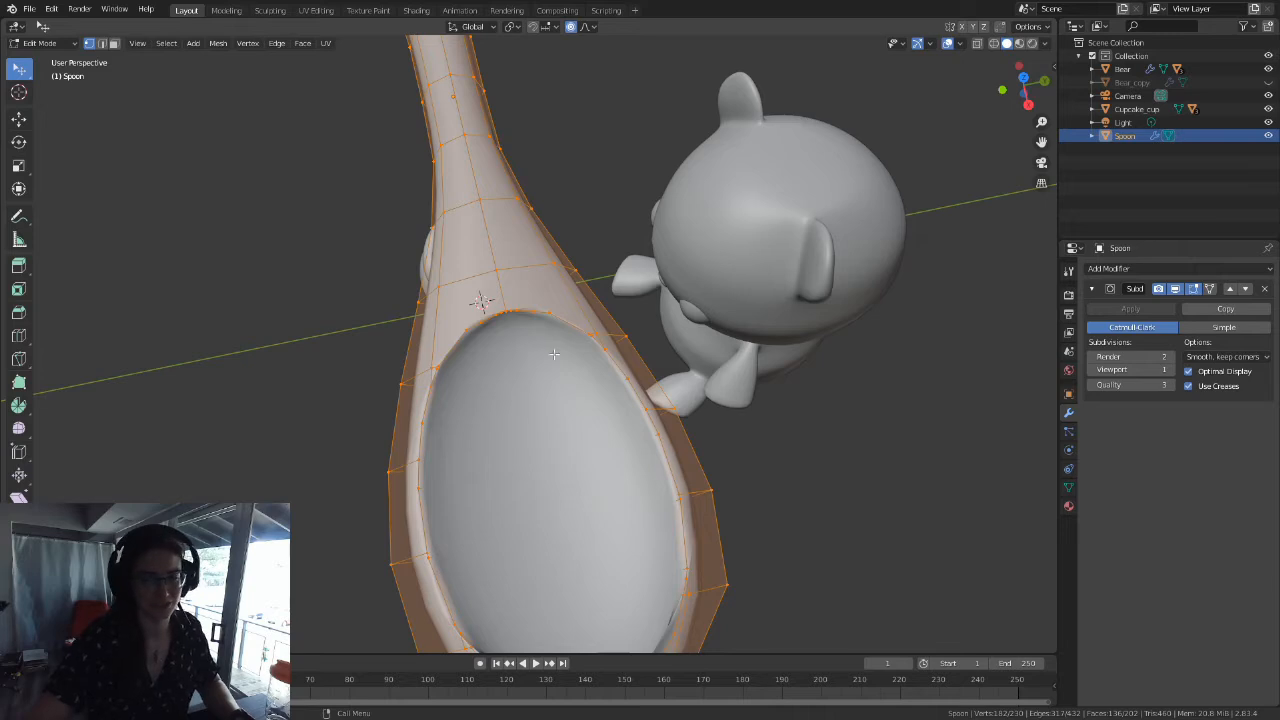
# Step: Turn off the Edit Mode display of the spoon's Subdivision modifier
pyautogui.moveTo(546, 386); pyautogui.dragTo(512, 370, button='middle')
pyautogui.scroll(-5, 510, 370)
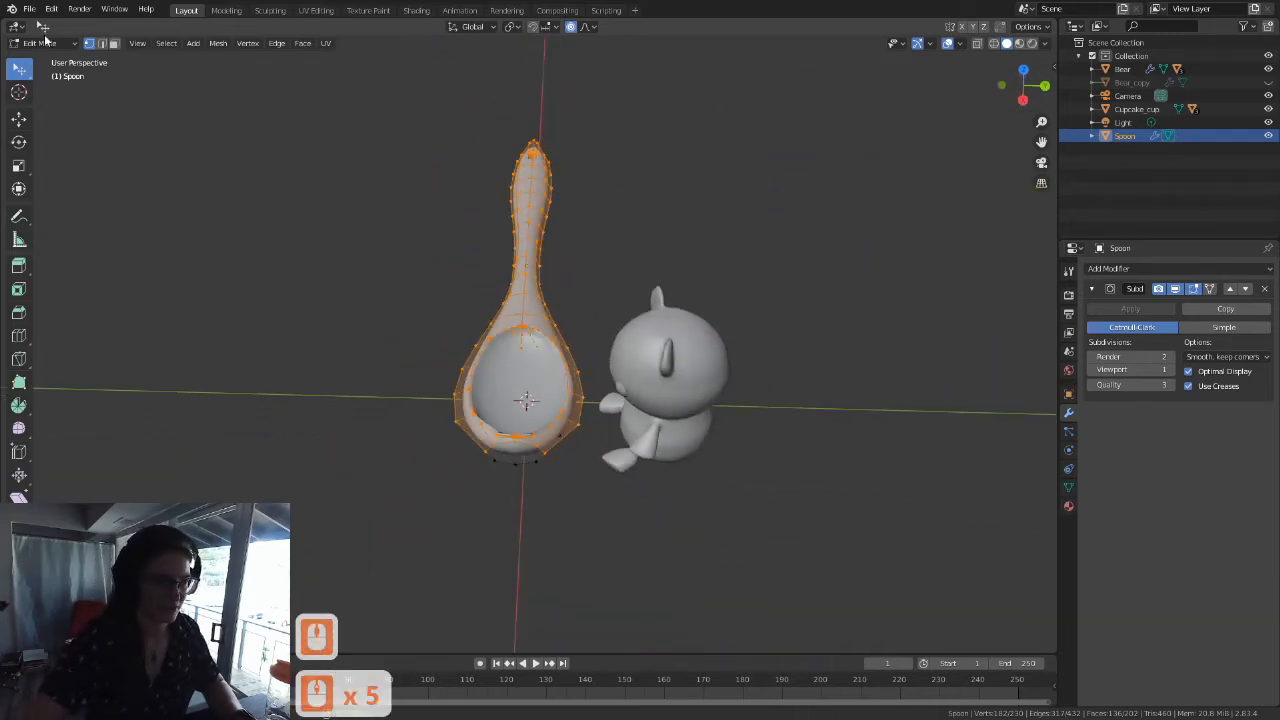
pyautogui.moveTo(530, 366); pyautogui.dragTo(574, 349, button='middle')
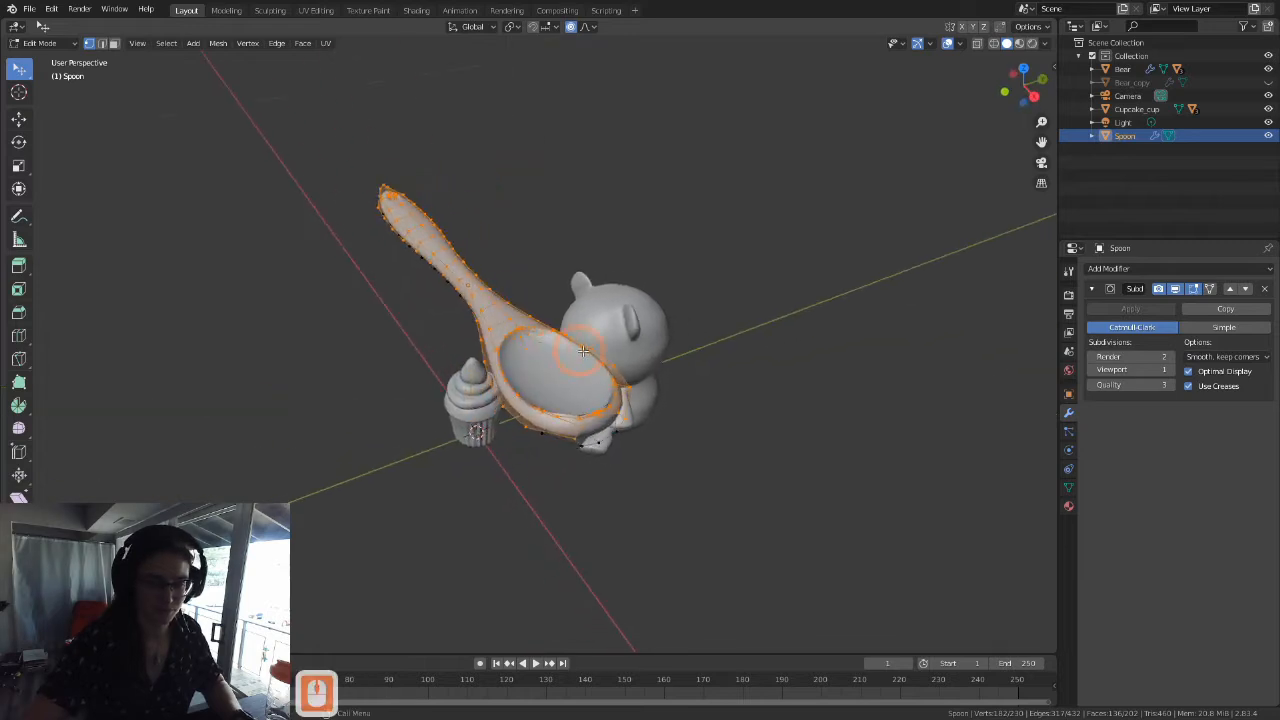
pyautogui.scroll(7, 557, 355)
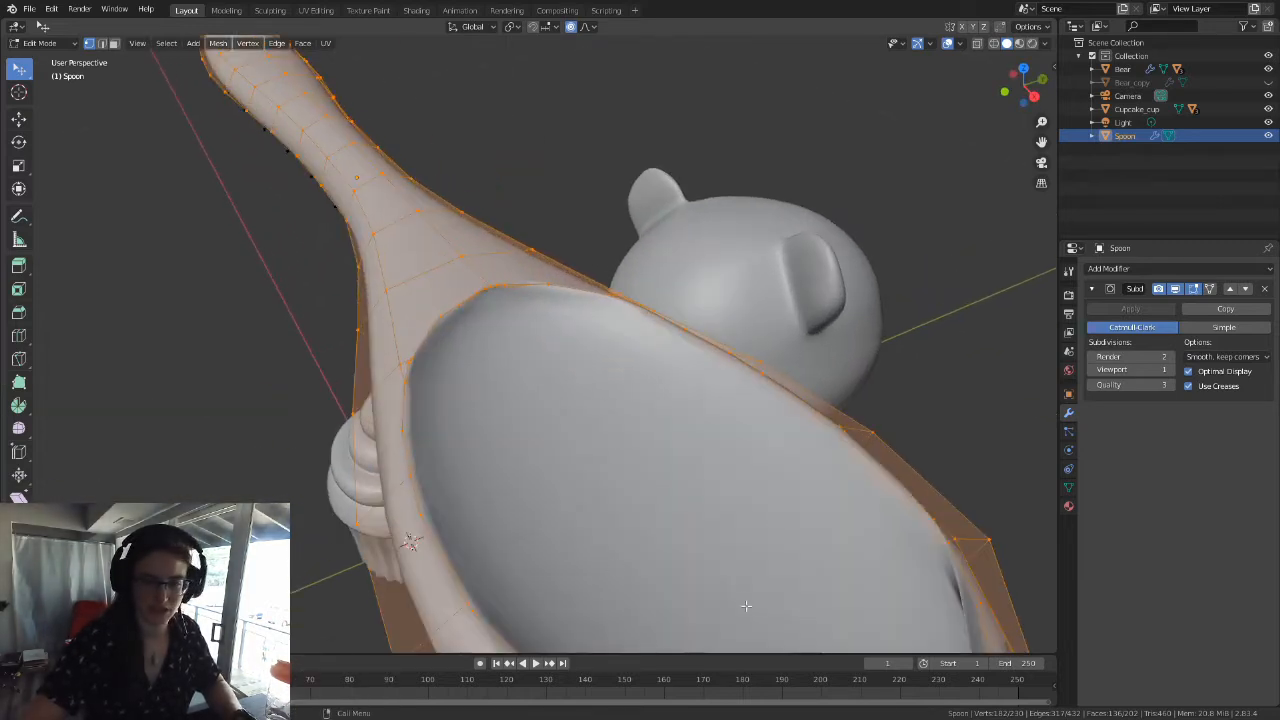
pyautogui.keyDown('shift'); pyautogui.moveTo(765, 447); pyautogui.dragTo(719, 401, button='middle'); pyautogui.keyUp('shift')
pyautogui.scroll(-2, 791, 383)
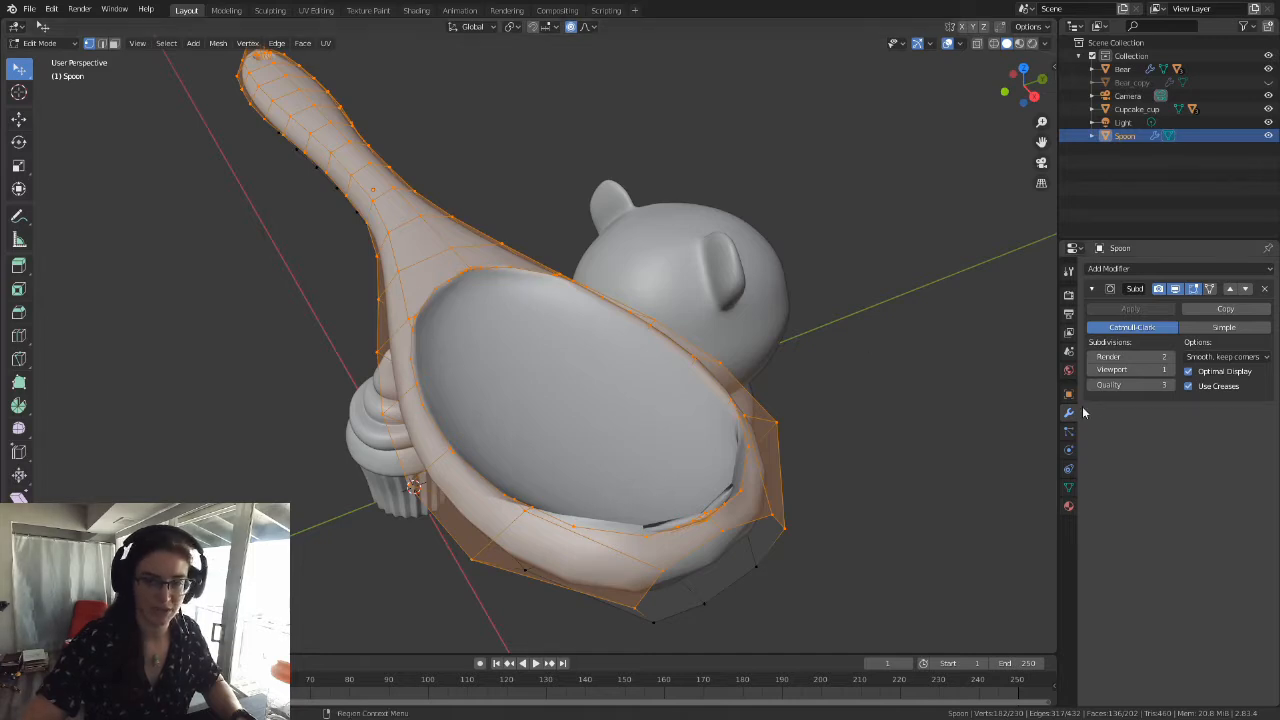
pyautogui.click(1198, 289)
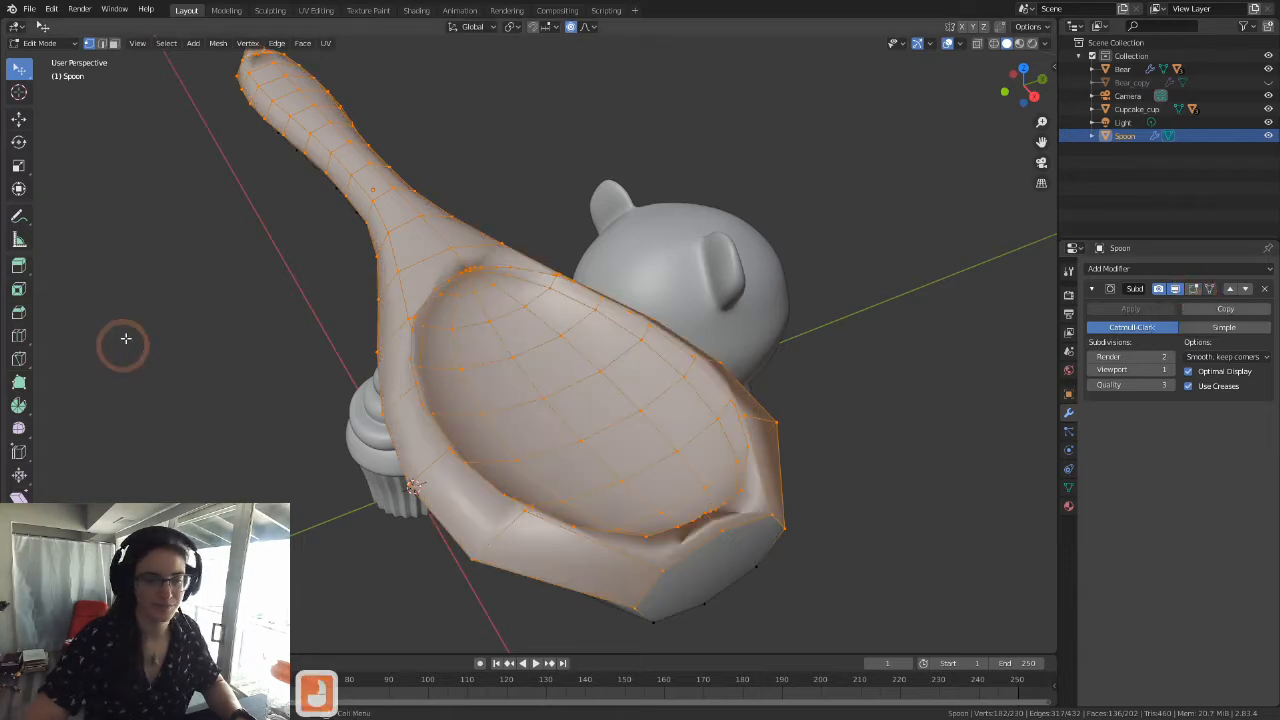
# Step: Examine the spoon in Edit Mode and Object Mode, checking the shading along the bowl's rim and tip from several angles
pyautogui.scroll(4, 530, 367)
pyautogui.scroll(-3, 530, 367)
pyautogui.scroll(-4, 530, 367)
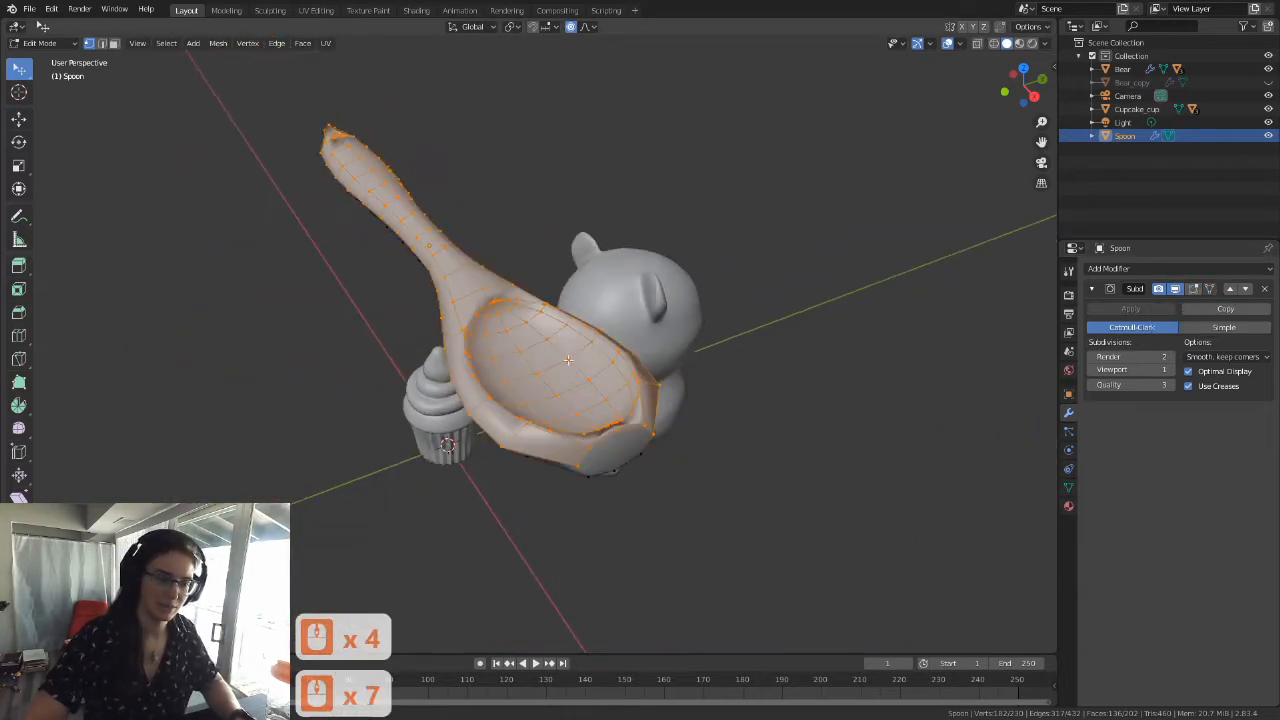
pyautogui.moveTo(530, 367); pyautogui.dragTo(271, 386, button='middle')
pyautogui.press('Tab')
pyautogui.moveTo(396, 349); pyautogui.dragTo(423, 360, button='middle')
pyautogui.press('Tab')
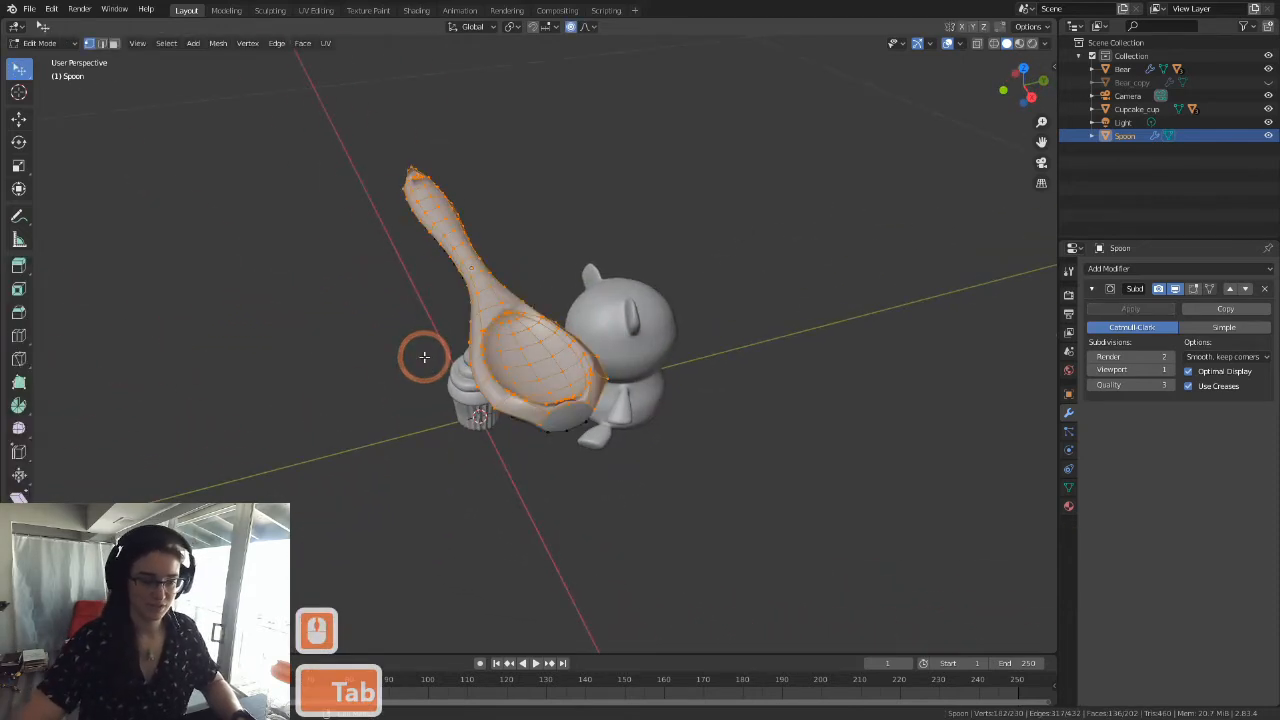
pyautogui.scroll(4, 423, 357)
pyautogui.press('Tab')
pyautogui.moveTo(578, 374); pyautogui.dragTo(720, 383, button='middle')
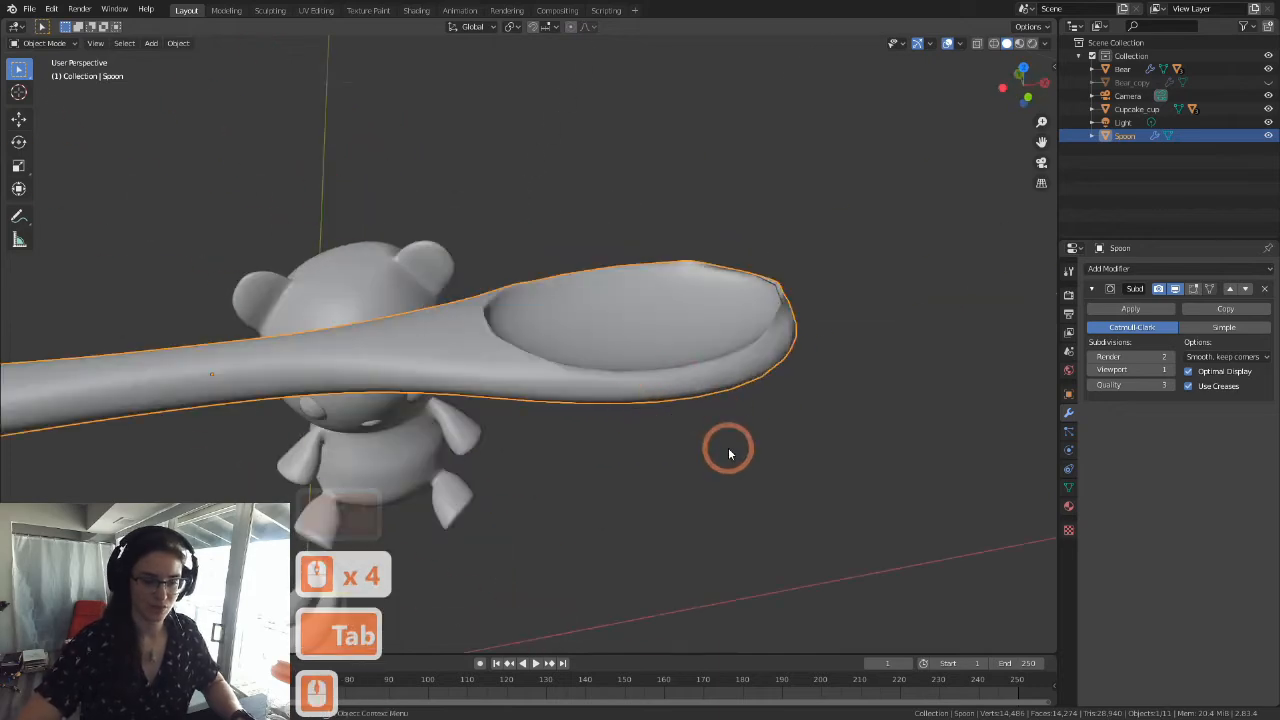
pyautogui.scroll(4, 730, 426)
pyautogui.keyDown('shift'); pyautogui.moveTo(835, 337); pyautogui.dragTo(643, 350, button='middle'); pyautogui.keyUp('shift')
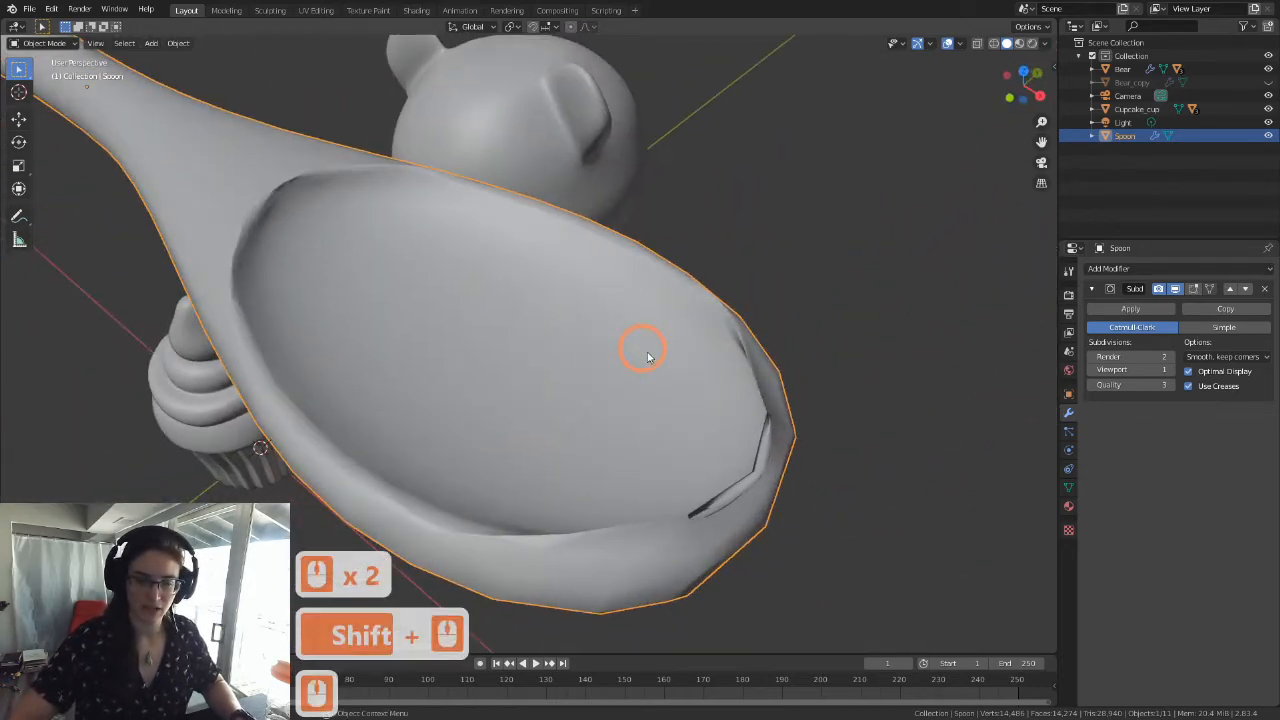
pyautogui.keyDown('shift'); pyautogui.moveTo(572, 408); pyautogui.dragTo(652, 424, button='middle'); pyautogui.keyUp('shift')
pyautogui.moveTo(612, 382); pyautogui.dragTo(629, 305, button='middle')
pyautogui.scroll(6, 660, 275)
pyautogui.keyDown('shift'); pyautogui.moveTo(677, 257); pyautogui.dragTo(938, 472, button='middle'); pyautogui.keyUp('shift')
pyautogui.scroll(-7, 725, 412)
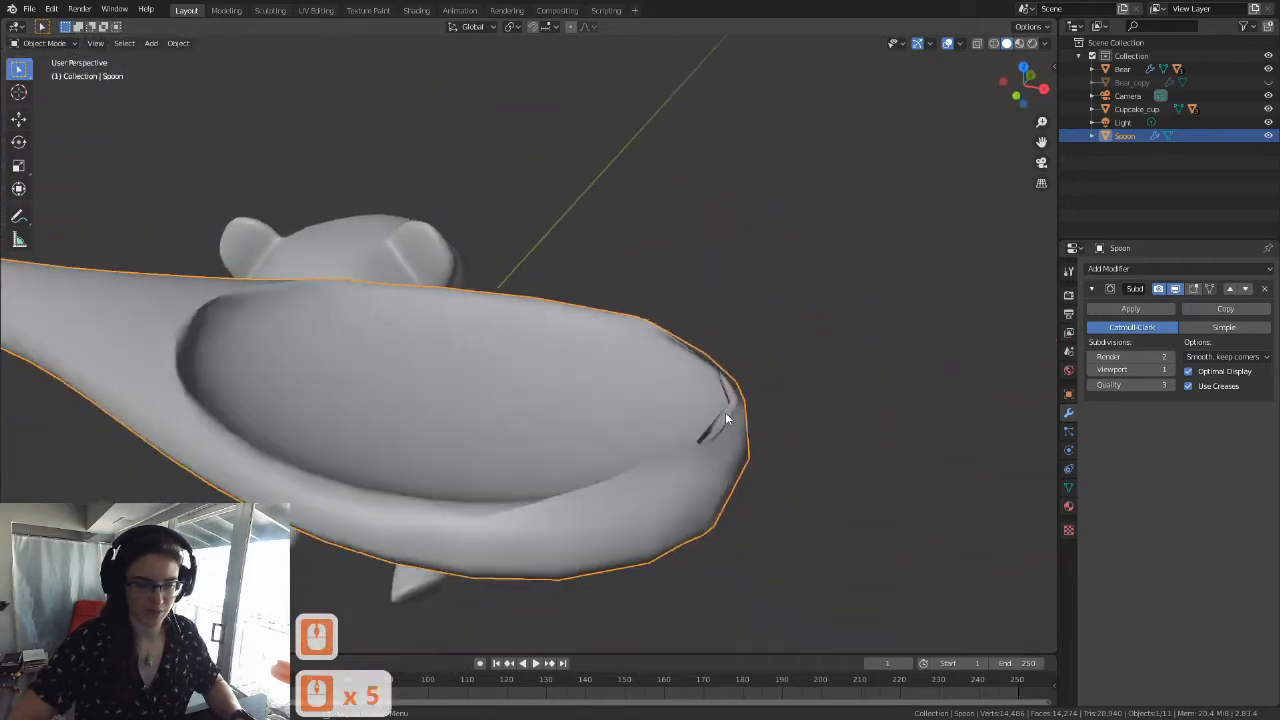
# Step: Enter Edit Mode on the spoon with face selection and select a single four-sided face inside the bowl
pyautogui.press('Tab')
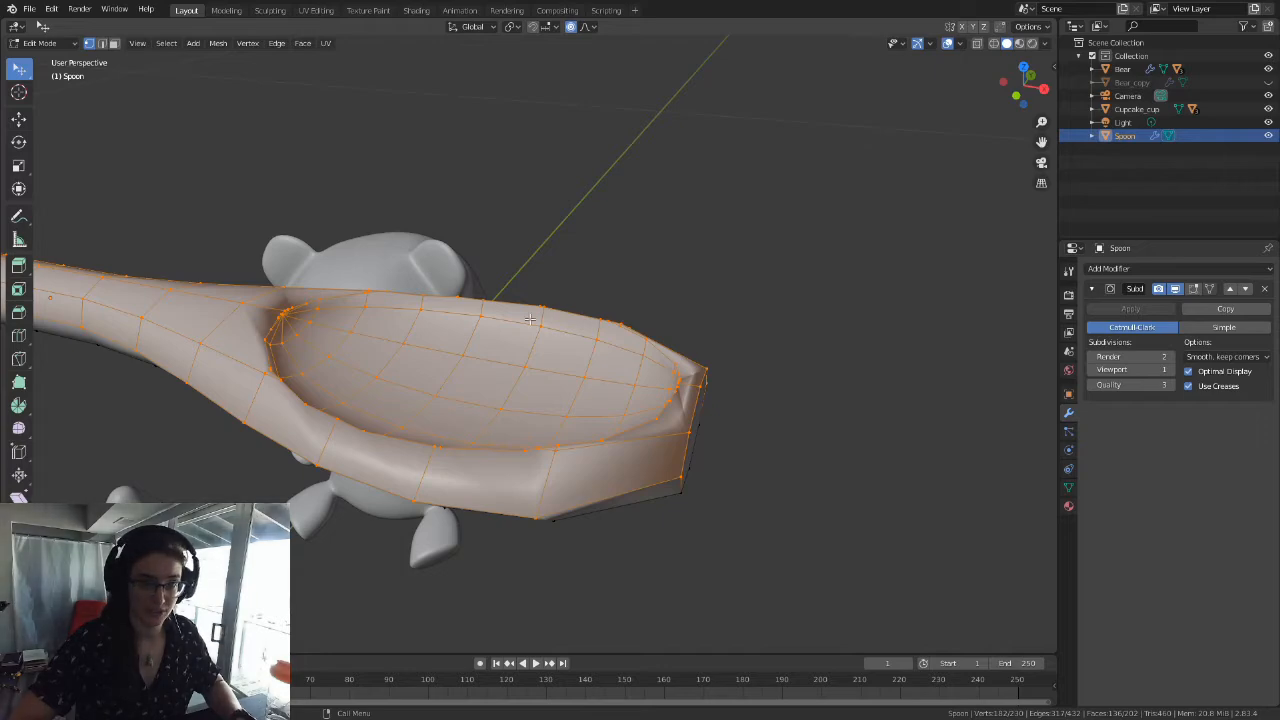
pyautogui.scroll(3, 464, 385)
pyautogui.keyDown('shift'); pyautogui.moveTo(657, 384); pyautogui.dragTo(469, 395, button='middle'); pyautogui.keyUp('shift')
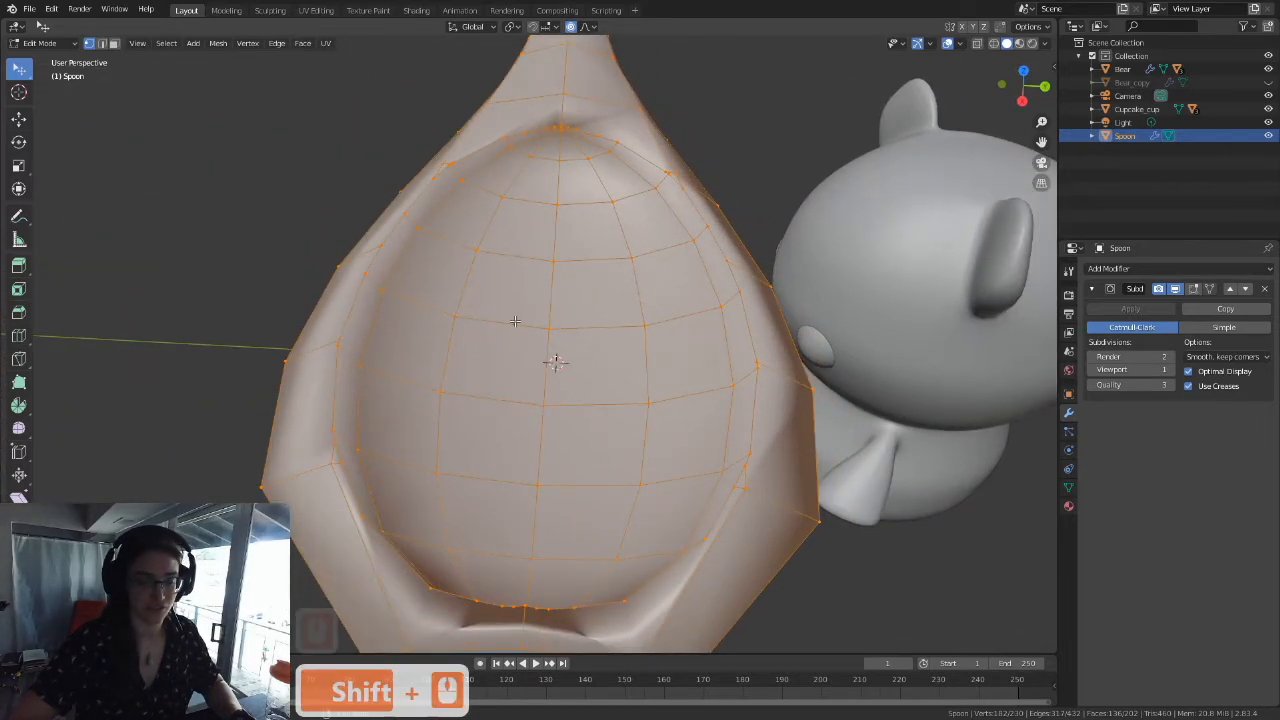
pyautogui.click(116, 44)
pyautogui.click(416, 246)
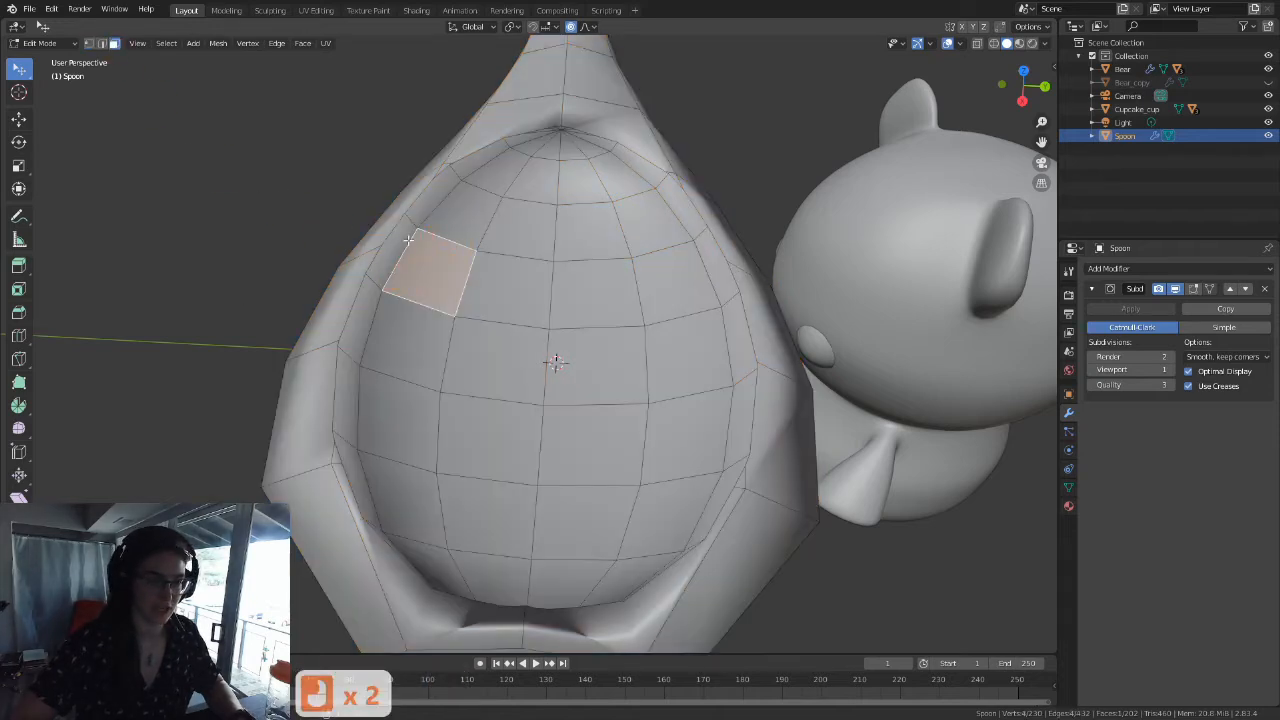
pyautogui.scroll(1, 442, 276)
pyautogui.keyDown('shift'); pyautogui.moveTo(430, 262); pyautogui.dragTo(457, 243, button='middle'); pyautogui.keyUp('shift')
pyautogui.scroll(5, 434, 237)
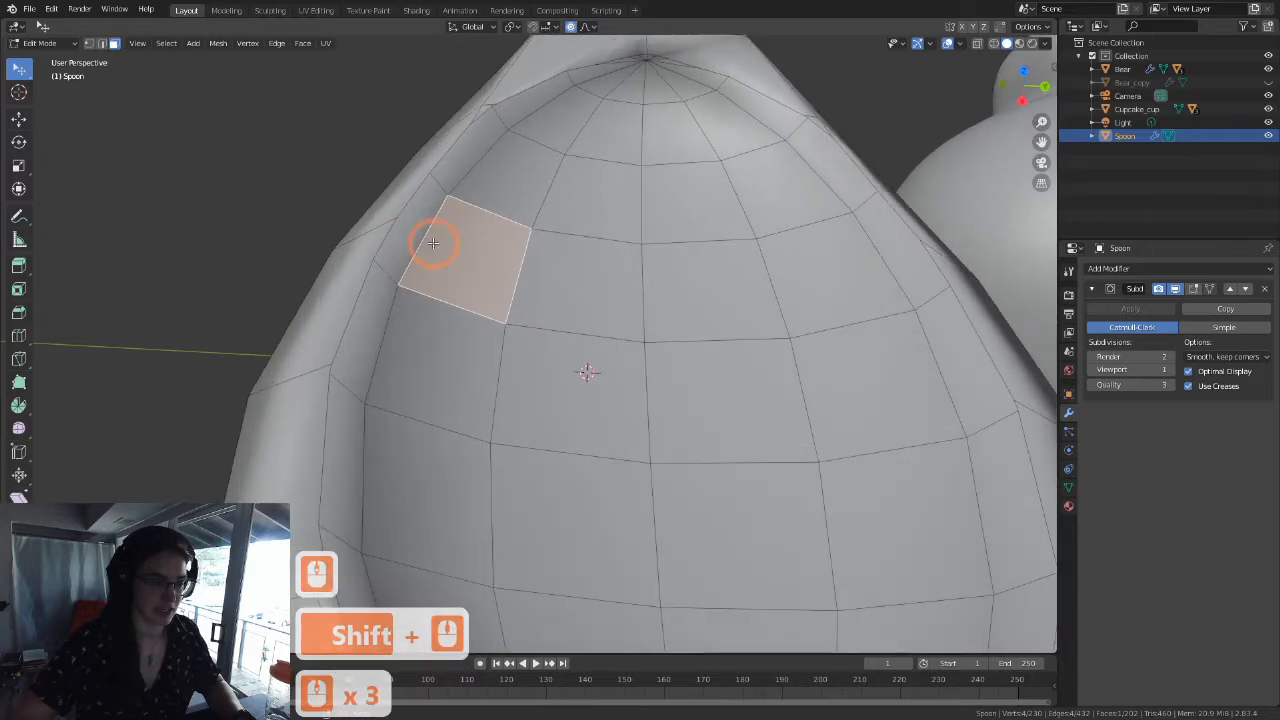
# Step: Select a narrow rim face, then the large face where the handle meets the bowl, and inspect its corners in vertex selection
pyautogui.click(391, 189)
pyautogui.keyDown('shift'); pyautogui.moveTo(632, 68); pyautogui.dragTo(603, 165, button='middle'); pyautogui.keyUp('shift')
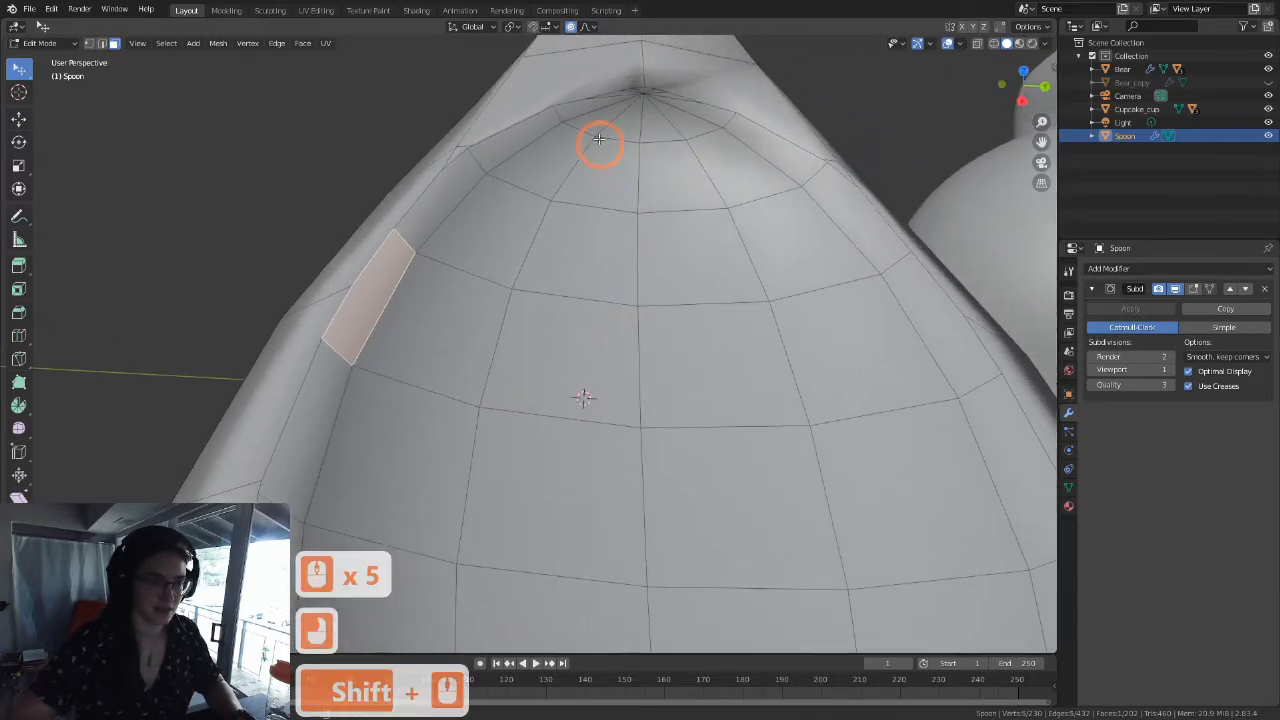
pyautogui.click(622, 88)
pyautogui.click(88, 43)
pyautogui.keyDown('shift'); pyautogui.moveTo(657, 386); pyautogui.dragTo(651, 489, button='middle'); pyautogui.keyUp('shift')
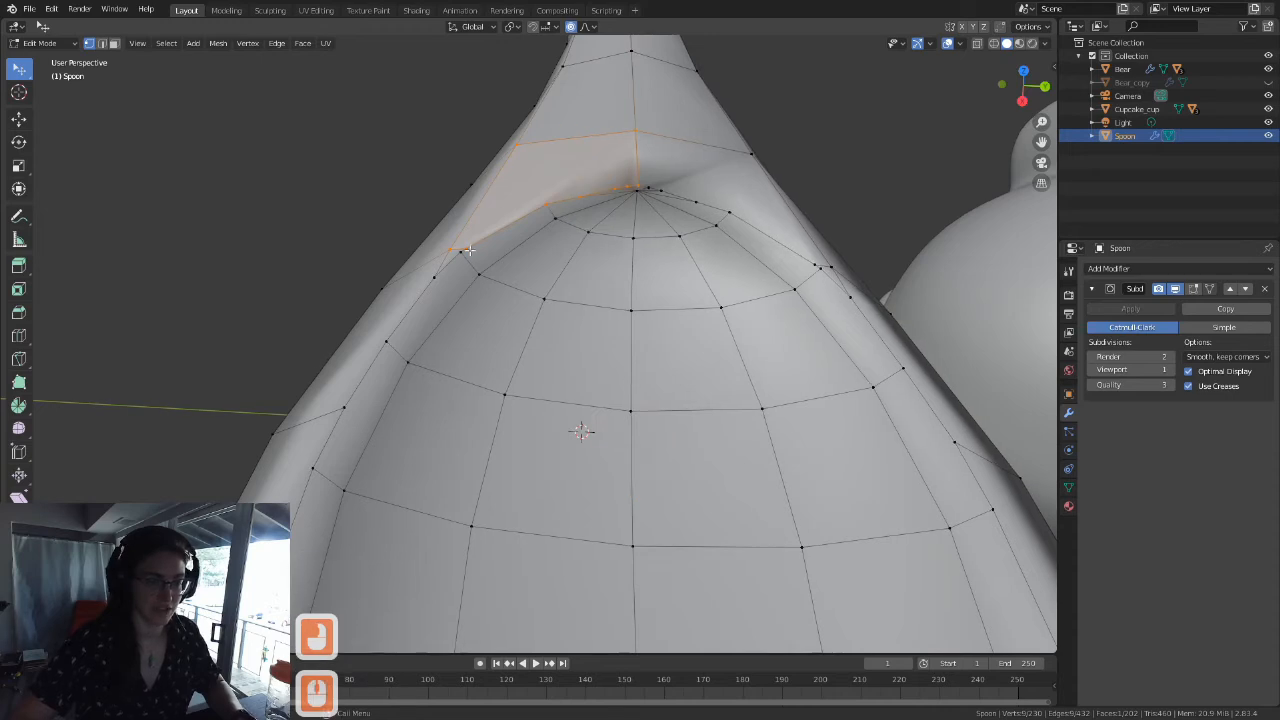
pyautogui.scroll(-9, 570, 285)
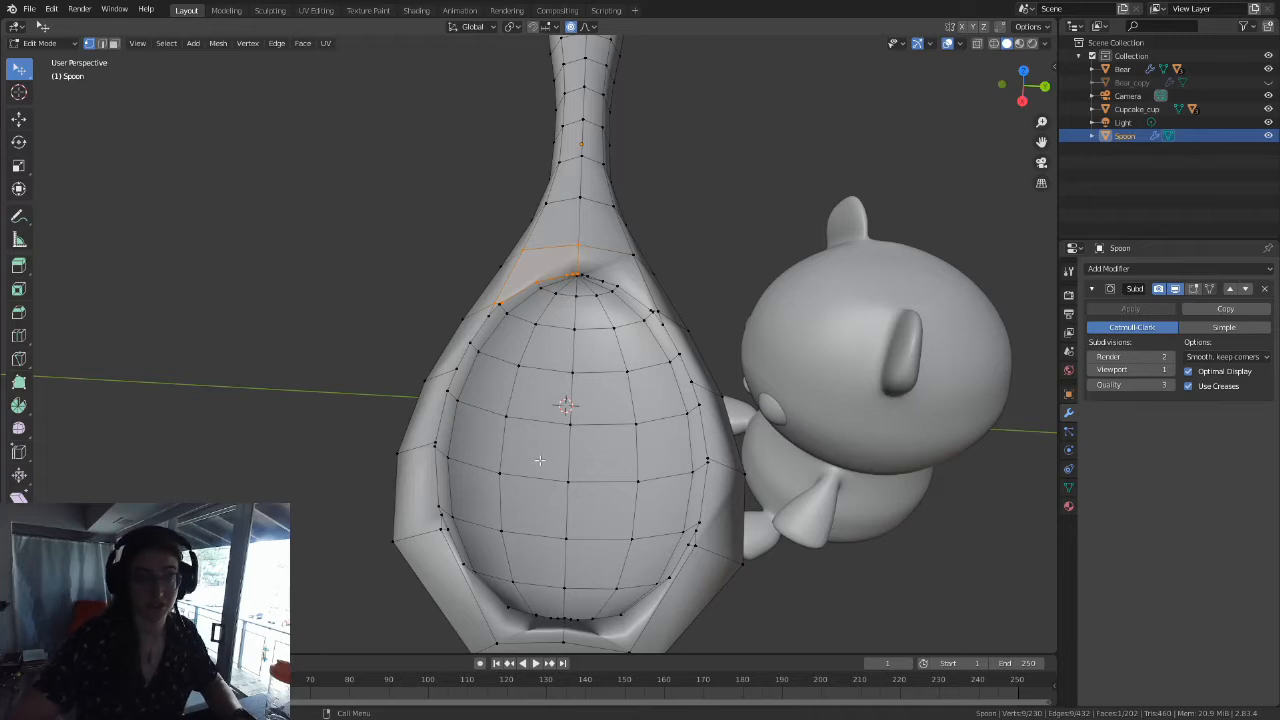
# Step: Return to face selection and select the face loop running around the spoon's neck
pyautogui.click(113, 43)
pyautogui.click(616, 270)
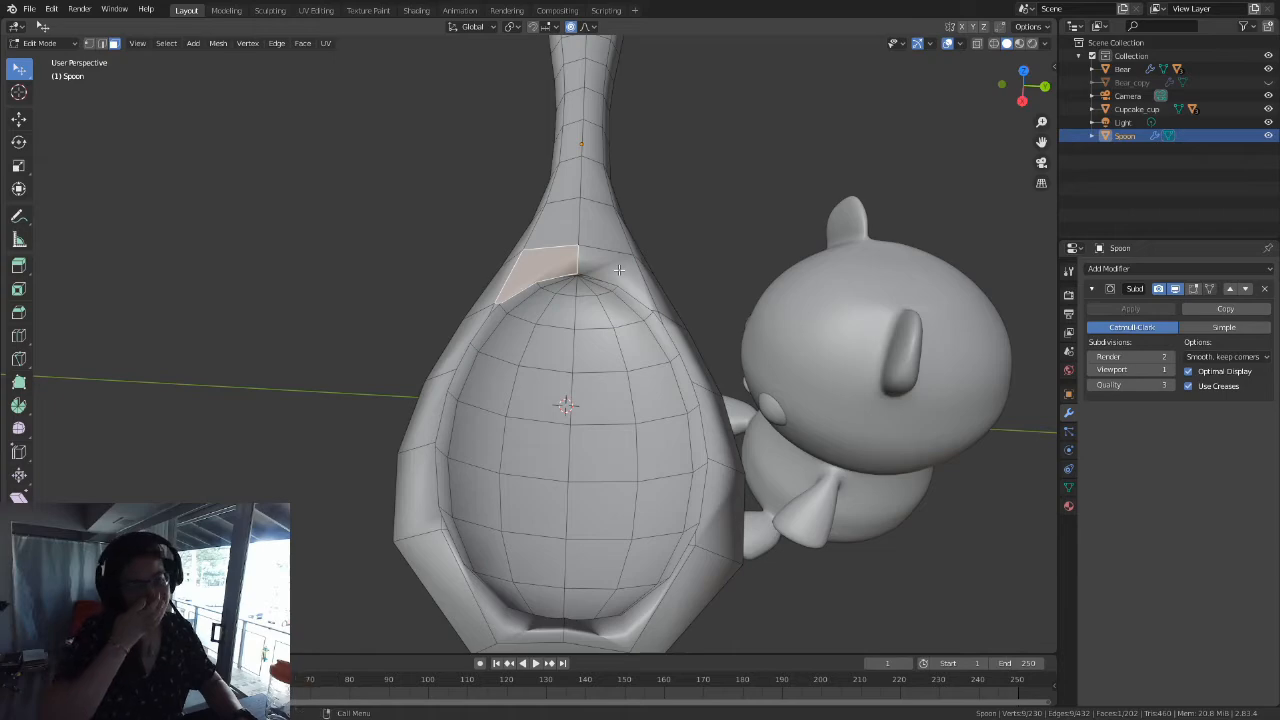
pyautogui.keyDown('alt'); pyautogui.click(586, 186); pyautogui.keyUp('alt')
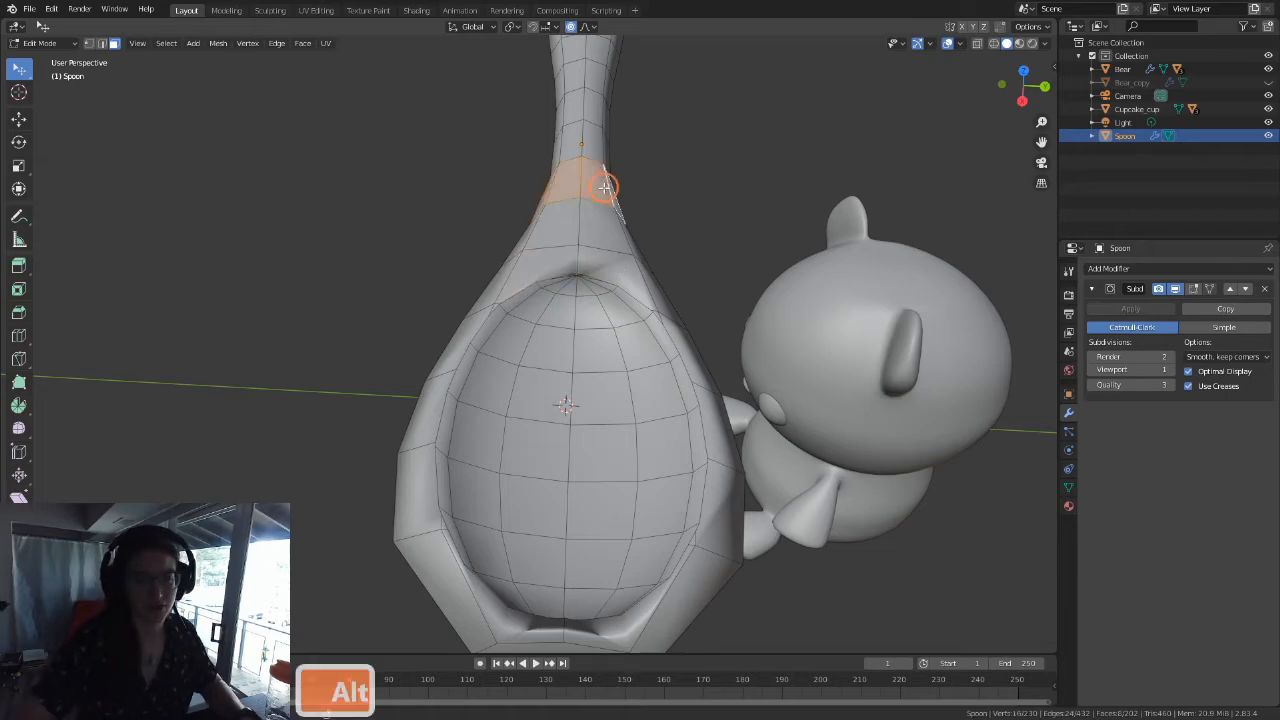
pyautogui.scroll(-4, 529, 234)
pyautogui.moveTo(606, 258); pyautogui.dragTo(551, 363, button='middle')
pyautogui.scroll(6, 668, 172)
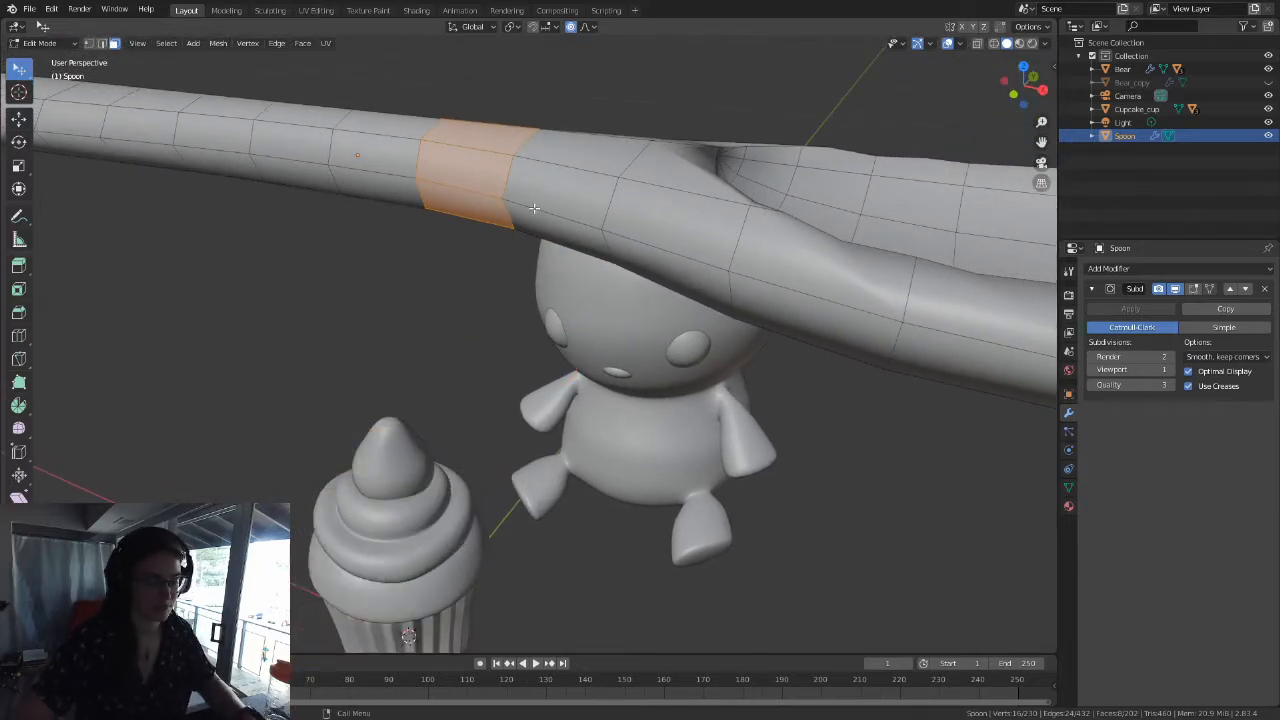
# Step: Select the lengthwise face loop along the handle and the ring of faces nearest the bowl to see where they end
pyautogui.keyDown('alt'); pyautogui.click(476, 149); pyautogui.keyUp('alt')
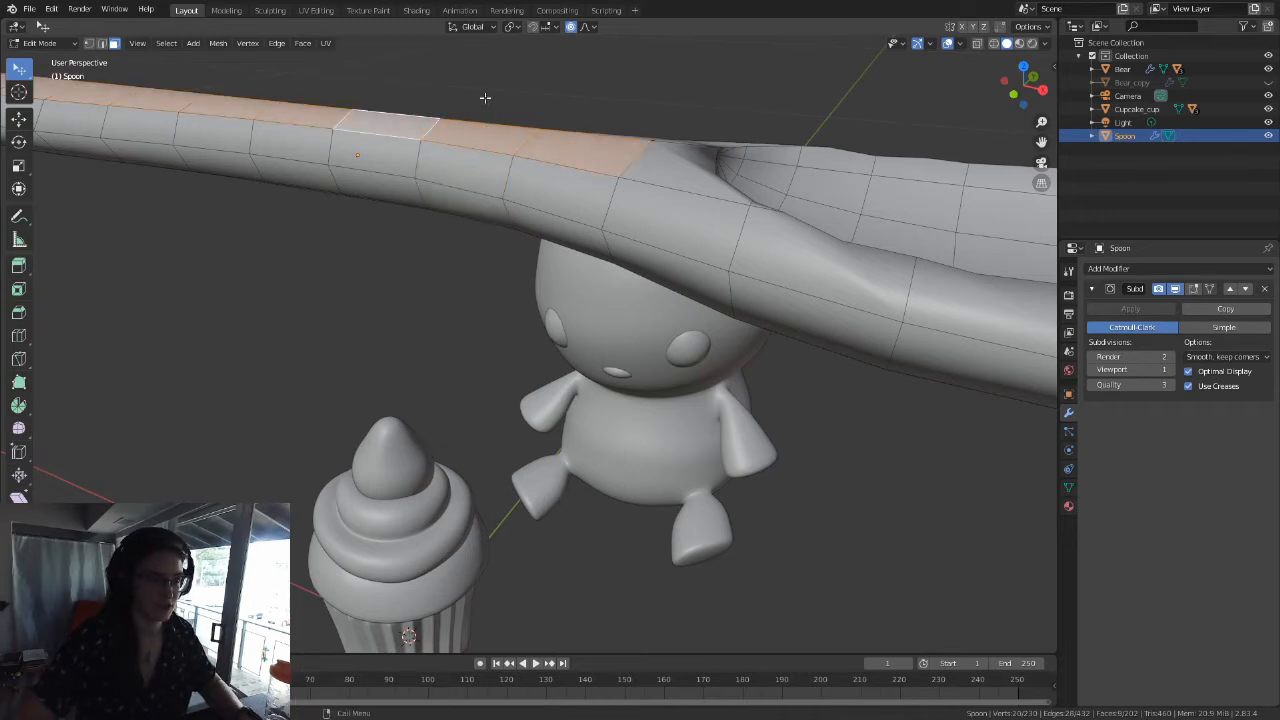
pyautogui.moveTo(500, 103); pyautogui.dragTo(573, 245, button='middle')
pyautogui.keyDown('alt'); pyautogui.click(537, 257); pyautogui.keyUp('alt')
pyautogui.scroll(-3, 537, 257)
pyautogui.scroll(-3, 577, 366)
pyautogui.moveTo(577, 366); pyautogui.dragTo(551, 317, button='middle')
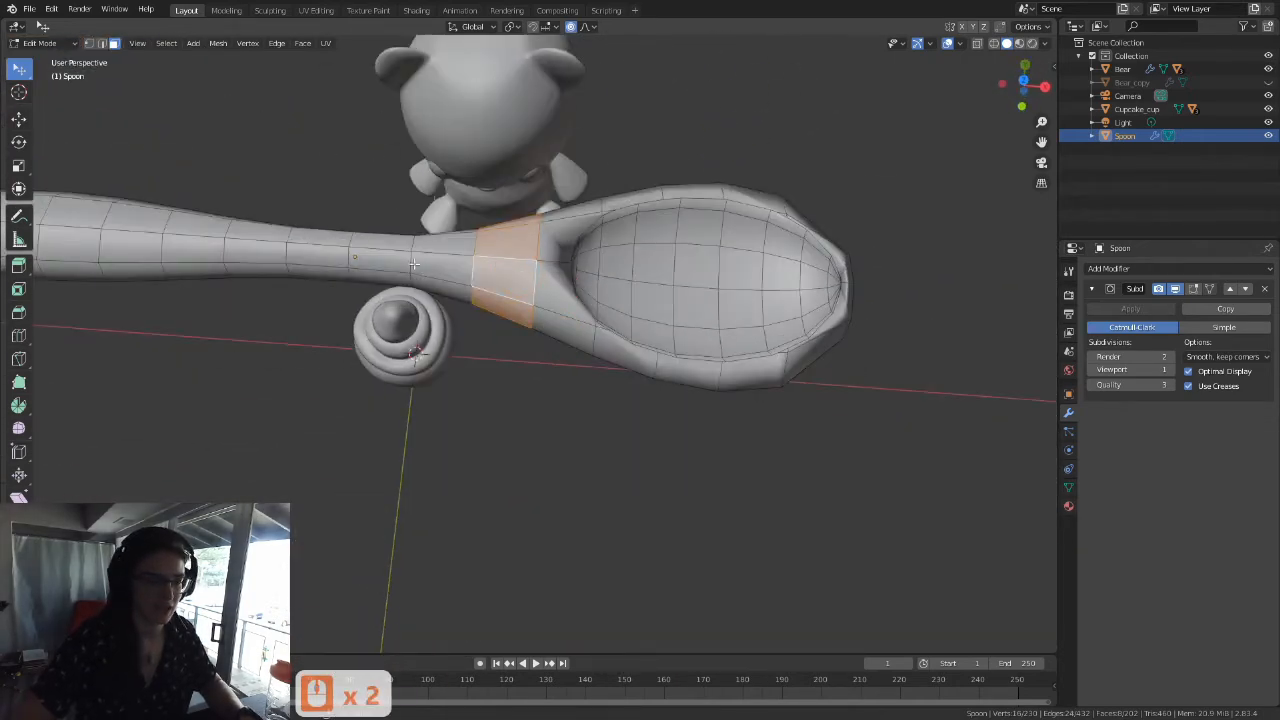
pyautogui.keyDown('alt'); pyautogui.click(452, 268); pyautogui.keyUp('alt')
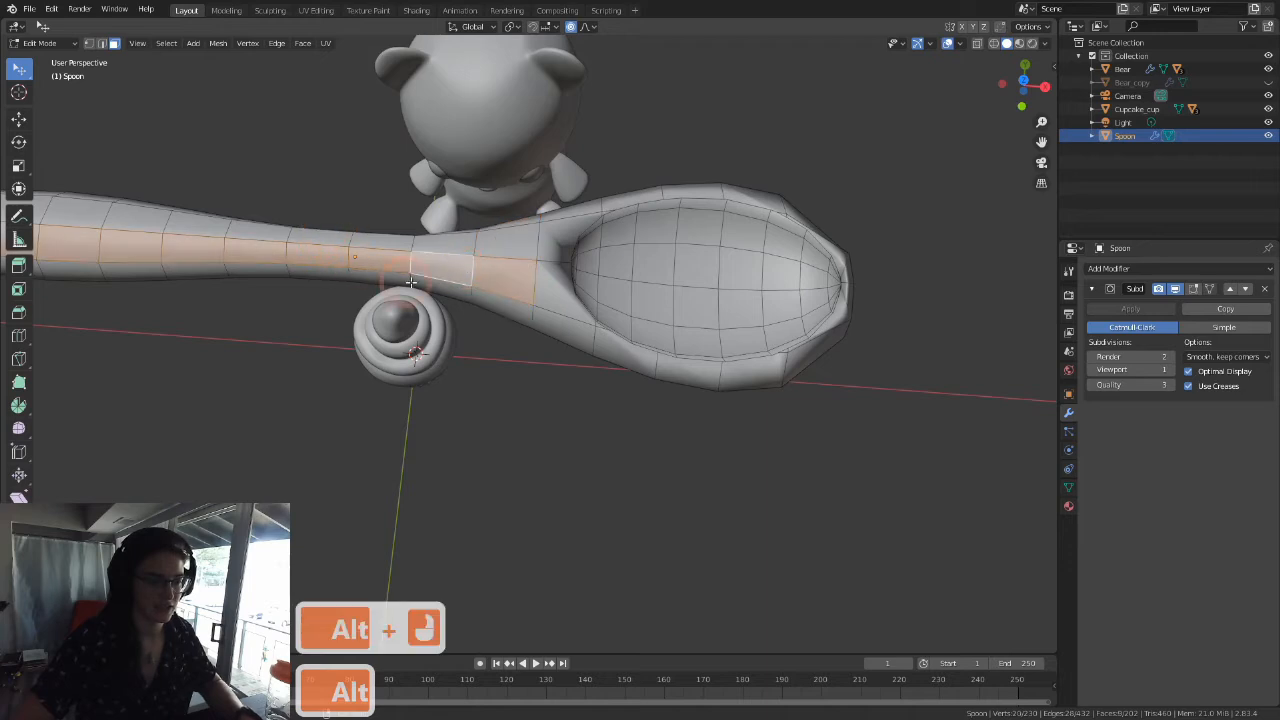
pyautogui.moveTo(235, 285); pyautogui.dragTo(378, 319, button='middle')
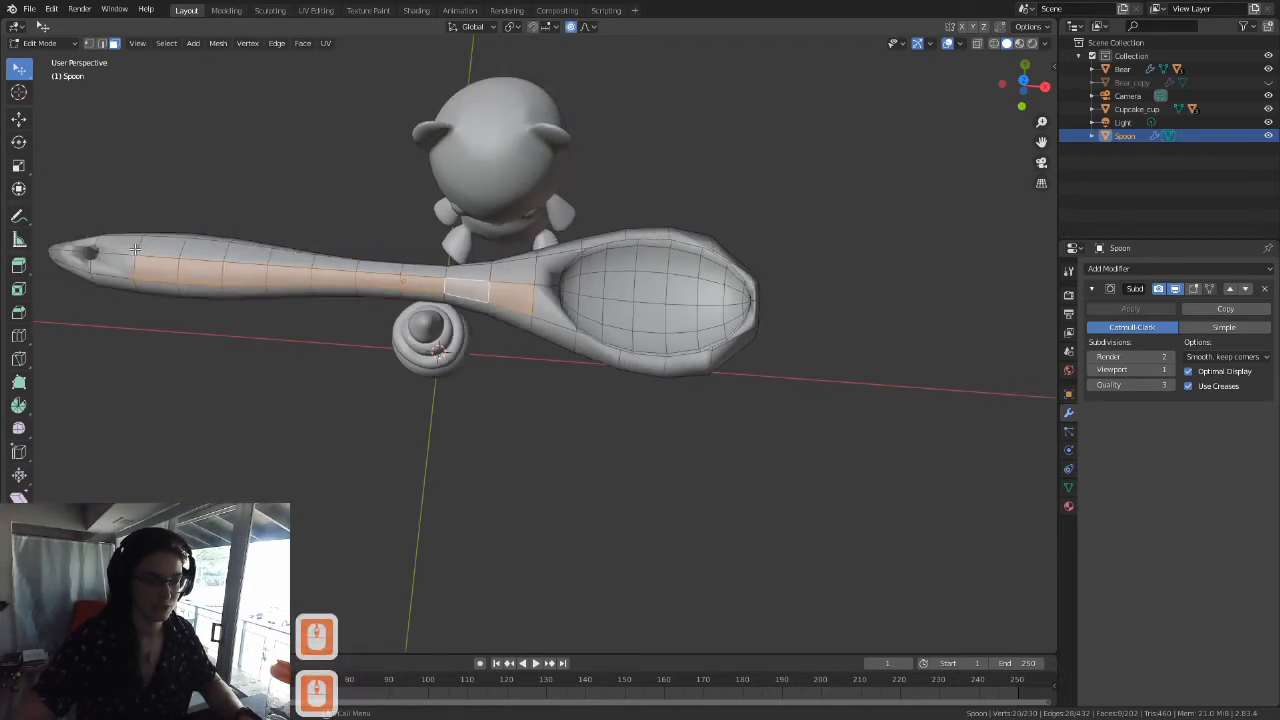
pyautogui.scroll(3, 532, 303)
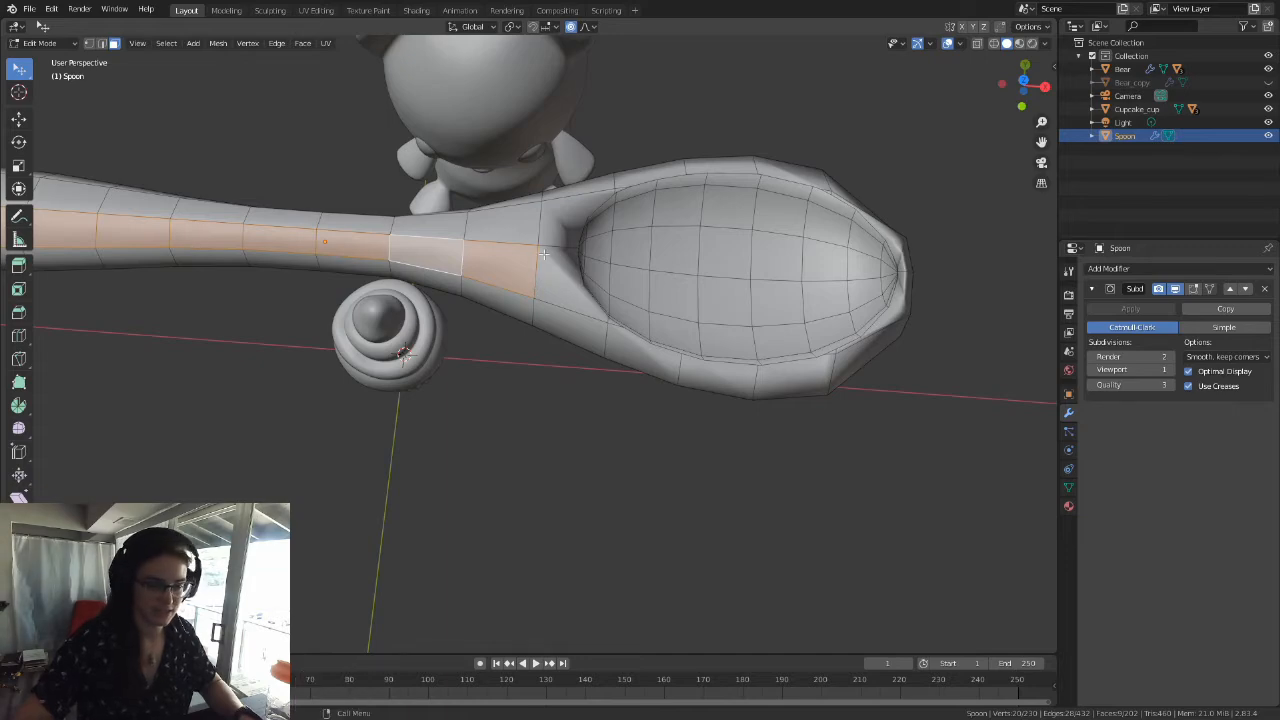
# Step: Select the lengthwise face loop inside the spoon's bowl and examine where it stops at both ends
pyautogui.keyDown('alt'); pyautogui.click(612, 245); pyautogui.keyUp('alt')
pyautogui.moveTo(615, 230); pyautogui.dragTo(423, 171, button='middle')
pyautogui.scroll(2, 303, 134)
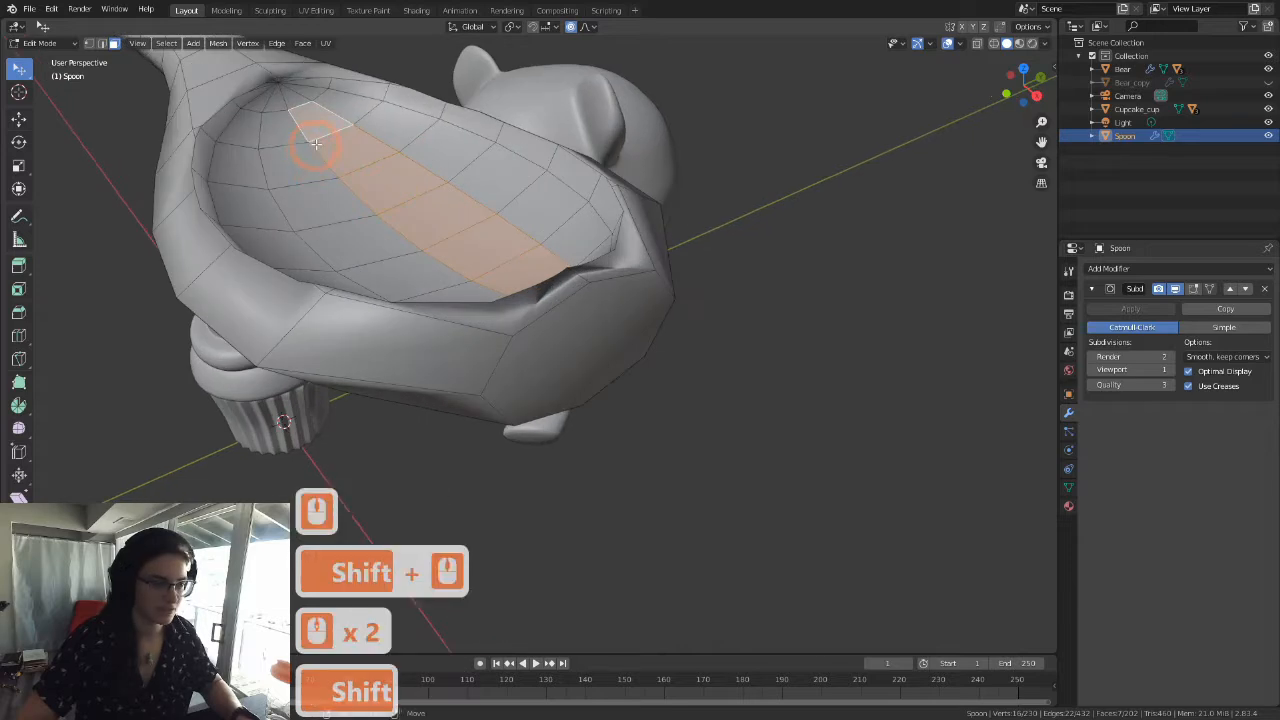
pyautogui.keyDown('shift'); pyautogui.moveTo(303, 134); pyautogui.dragTo(377, 206, button='middle'); pyautogui.keyUp('shift')
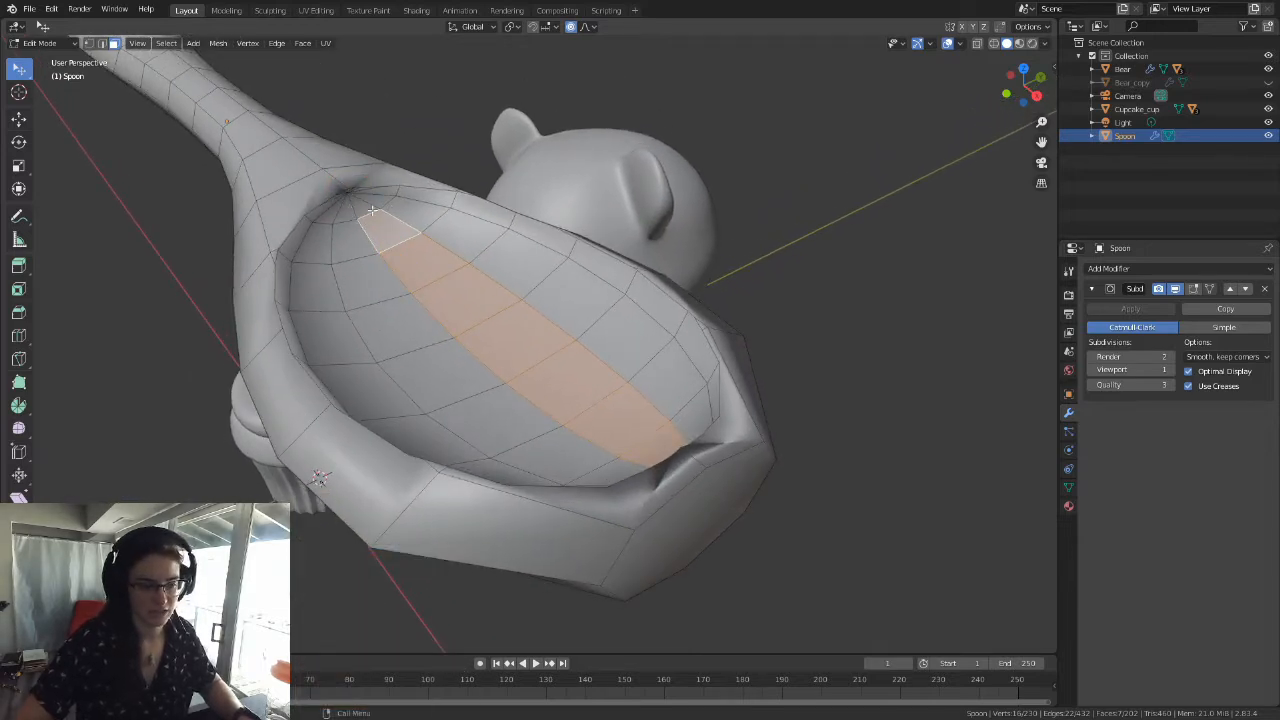
pyautogui.moveTo(449, 368); pyautogui.dragTo(408, 280, button='middle')
pyautogui.scroll(-2, 534, 386)
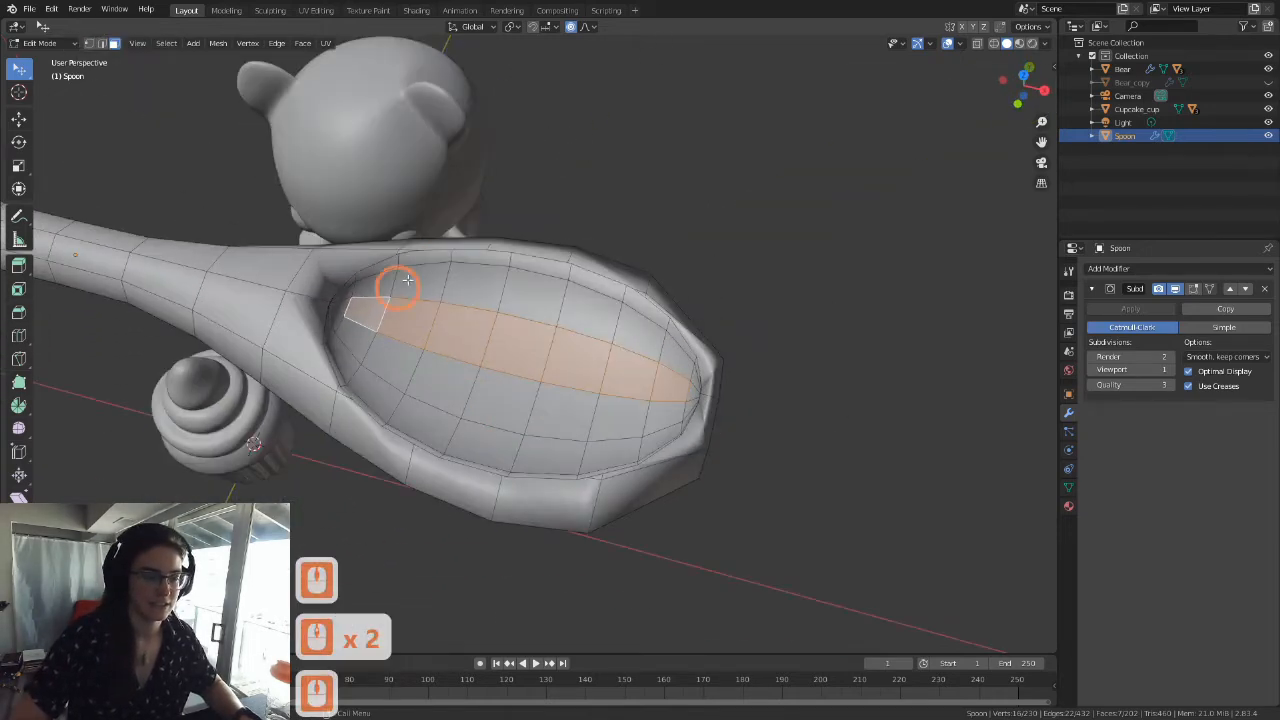
# Step: Select the crosswise face loop in the middle of the bowl and examine where it meets the rim
pyautogui.keyDown('alt'); pyautogui.click(537, 283); pyautogui.keyUp('alt')
pyautogui.moveTo(537, 283); pyautogui.dragTo(388, 362, button='middle')
pyautogui.scroll(3, 450, 215)
pyautogui.moveTo(409, 318); pyautogui.dragTo(457, 300, button='middle')
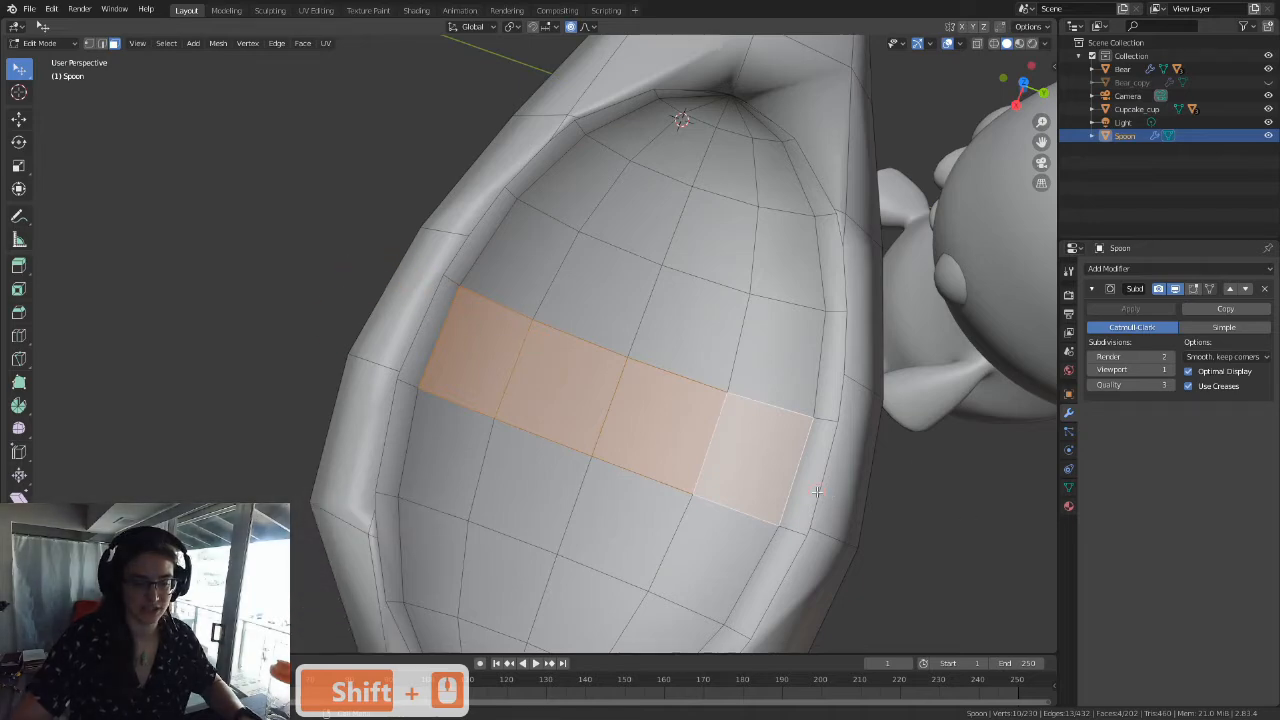
pyautogui.moveTo(823, 431); pyautogui.dragTo(656, 407, button='middle')
pyautogui.moveTo(511, 320); pyautogui.dragTo(509, 246, button='middle')
# Step: In top orthographic view with vertex selection, make a straight Knife cut across the bowl from rim to rim, aligned with the nearest outer vertices
pyautogui.click(88, 43)
pyautogui.moveTo(329, 134); pyautogui.dragTo(755, 445, button='middle')
pyautogui.keyDown('shift'); pyautogui.moveTo(575, 495); pyautogui.dragTo(546, 246, button='middle'); pyautogui.keyUp('shift')
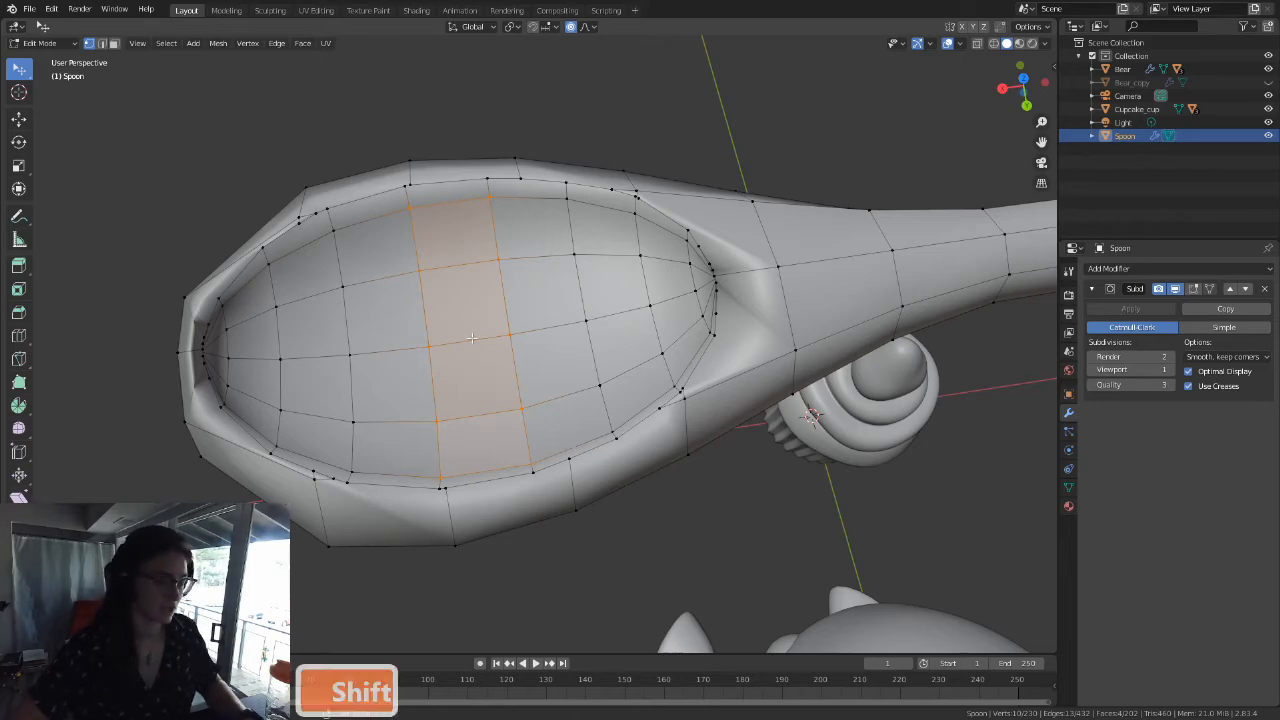
pyautogui.press('`')
pyautogui.click(468, 261)
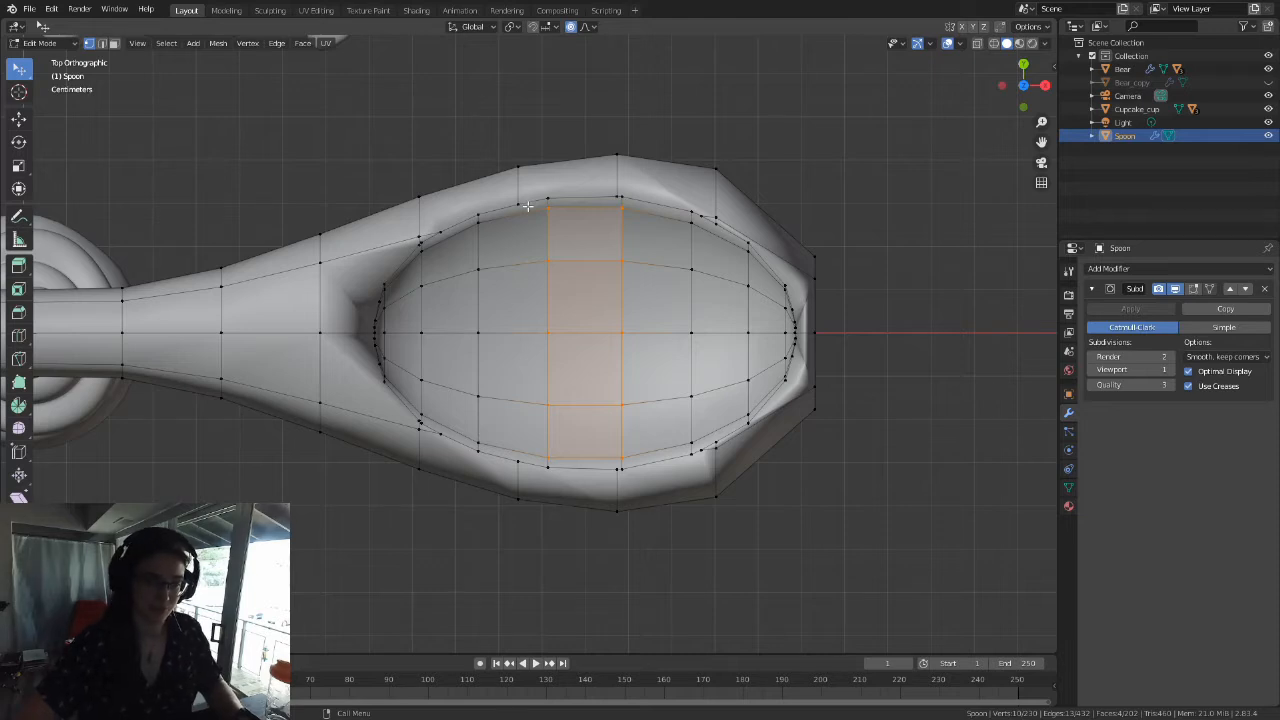
pyautogui.click(19, 361)
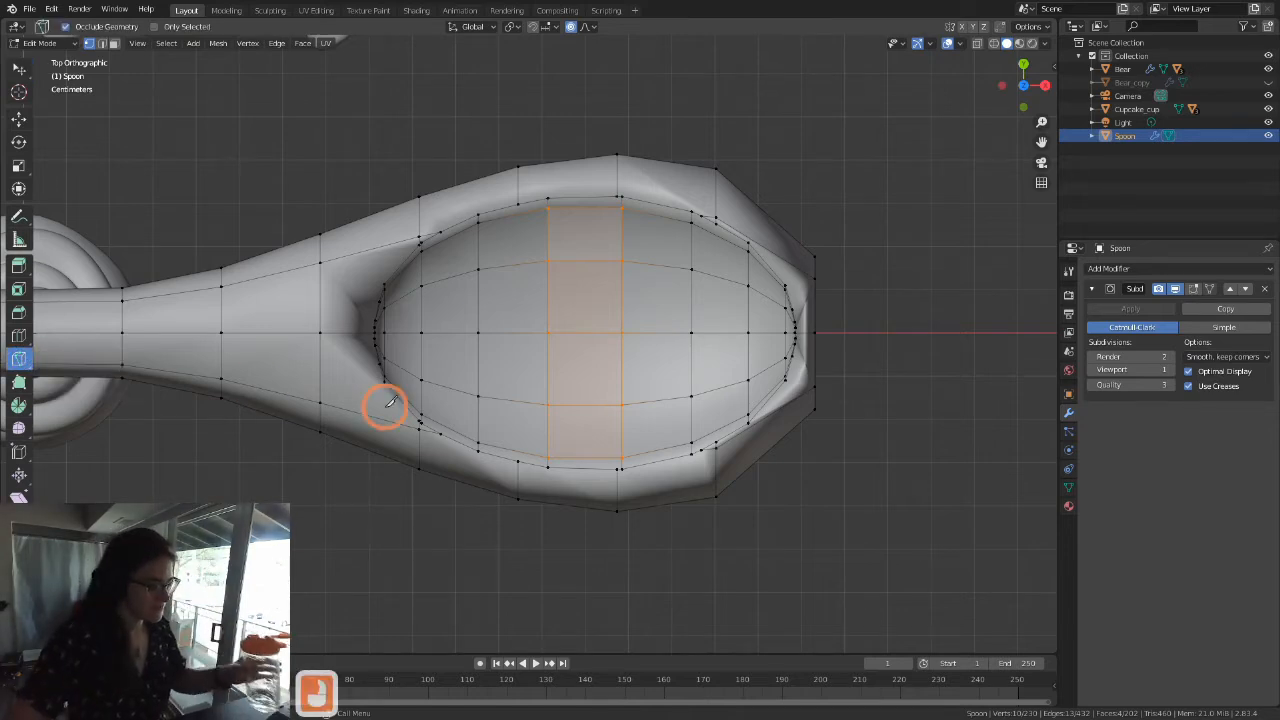
pyautogui.click(517, 204)
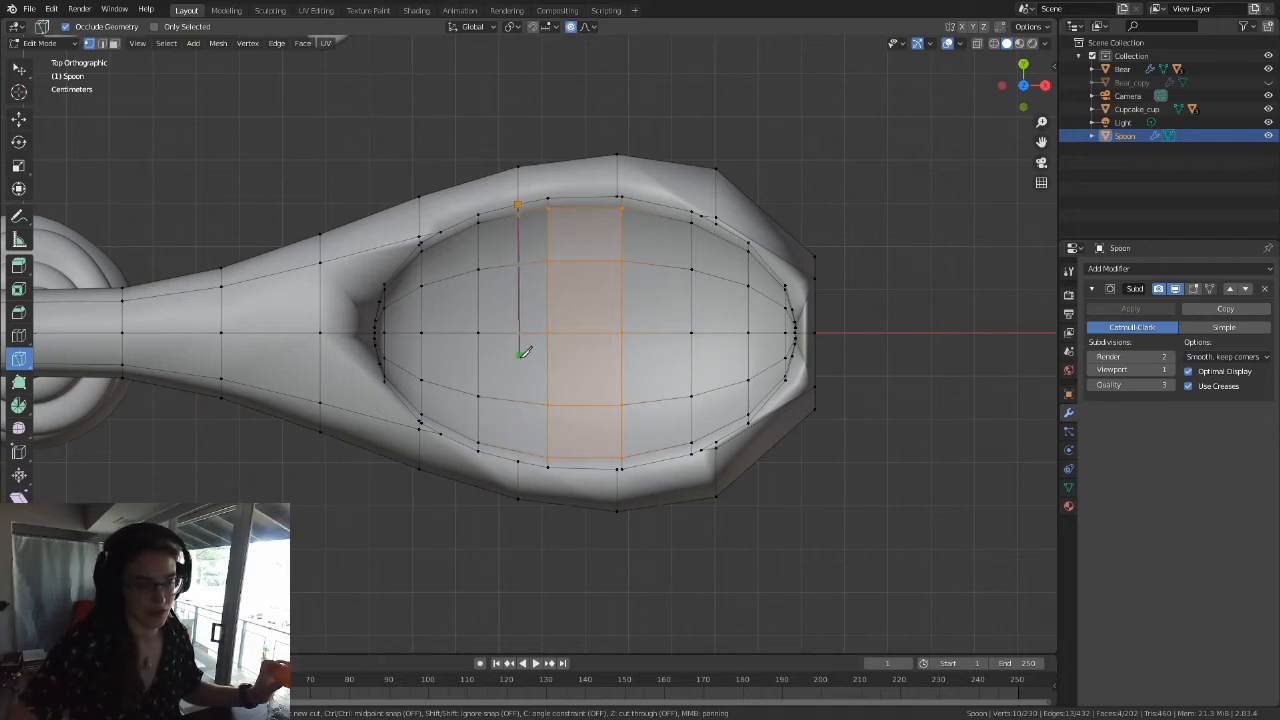
pyautogui.click(517, 460)
pyautogui.click(524, 440)
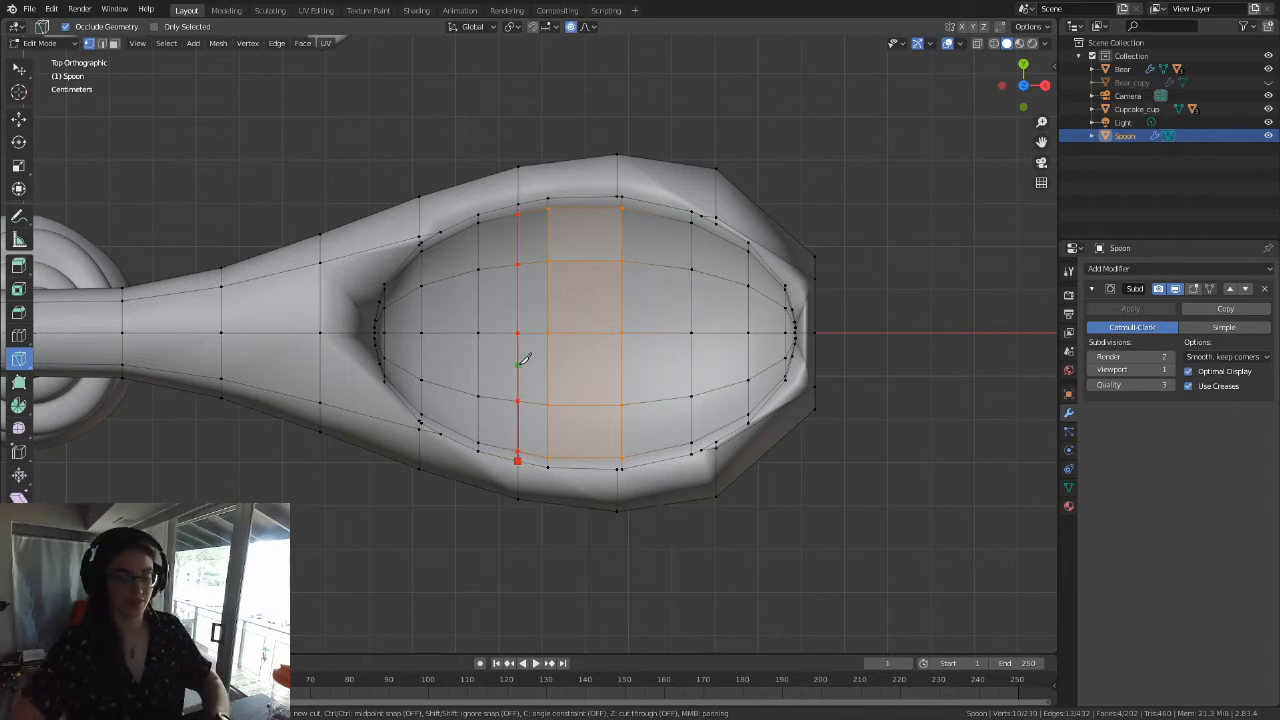
pyautogui.press('Return')
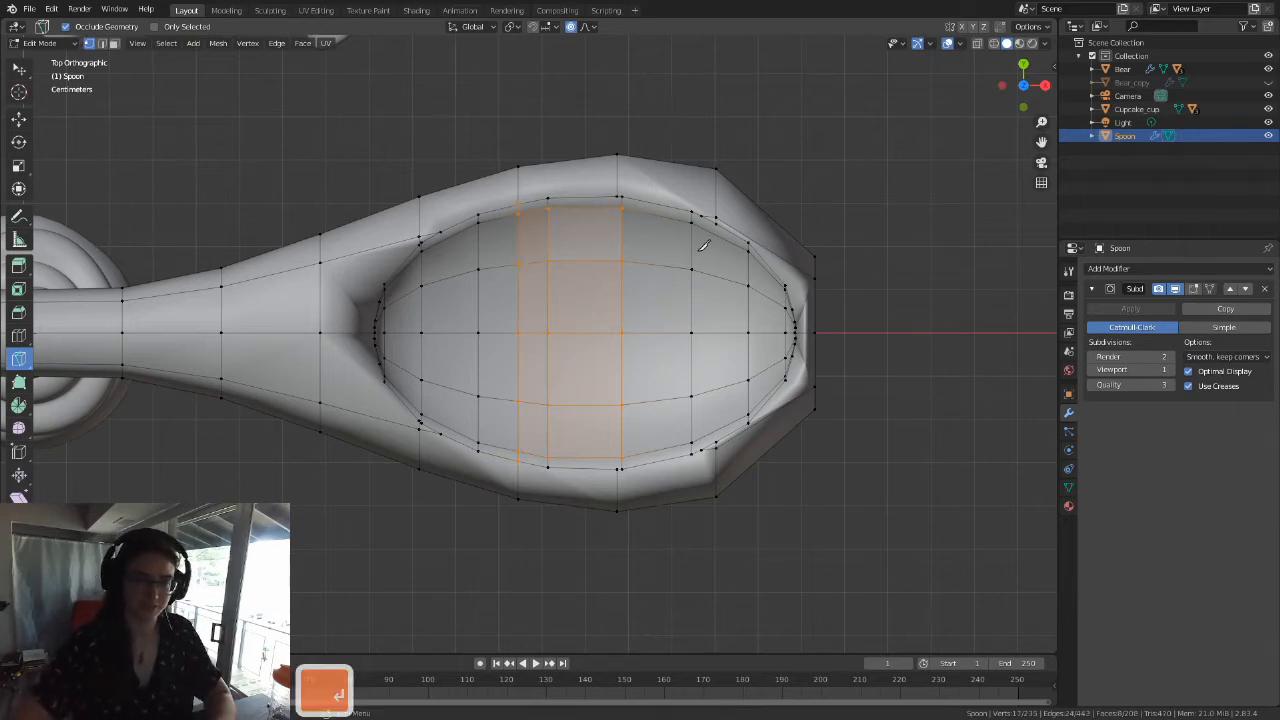
# Step: Make a straight Knife cut across the bowl from rim to rim, aligned with the outer vertices at its widest point
pyautogui.scroll(1, 700, 250)
pyautogui.click(638, 166)
pyautogui.click(636, 481)
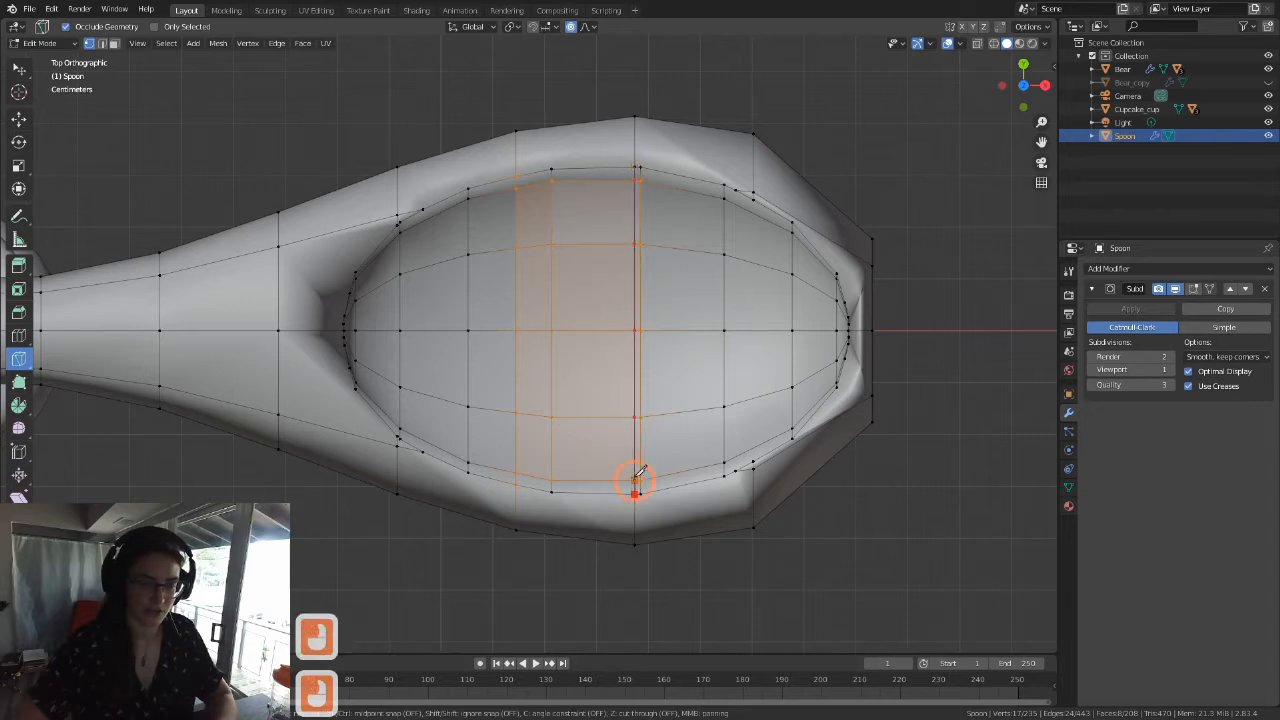
pyautogui.press('Return')
# Step: Make another straight Knife cut across the bowl toward its tip, aligned with the outer rim vertices there
pyautogui.press('k')
pyautogui.click(753, 197)
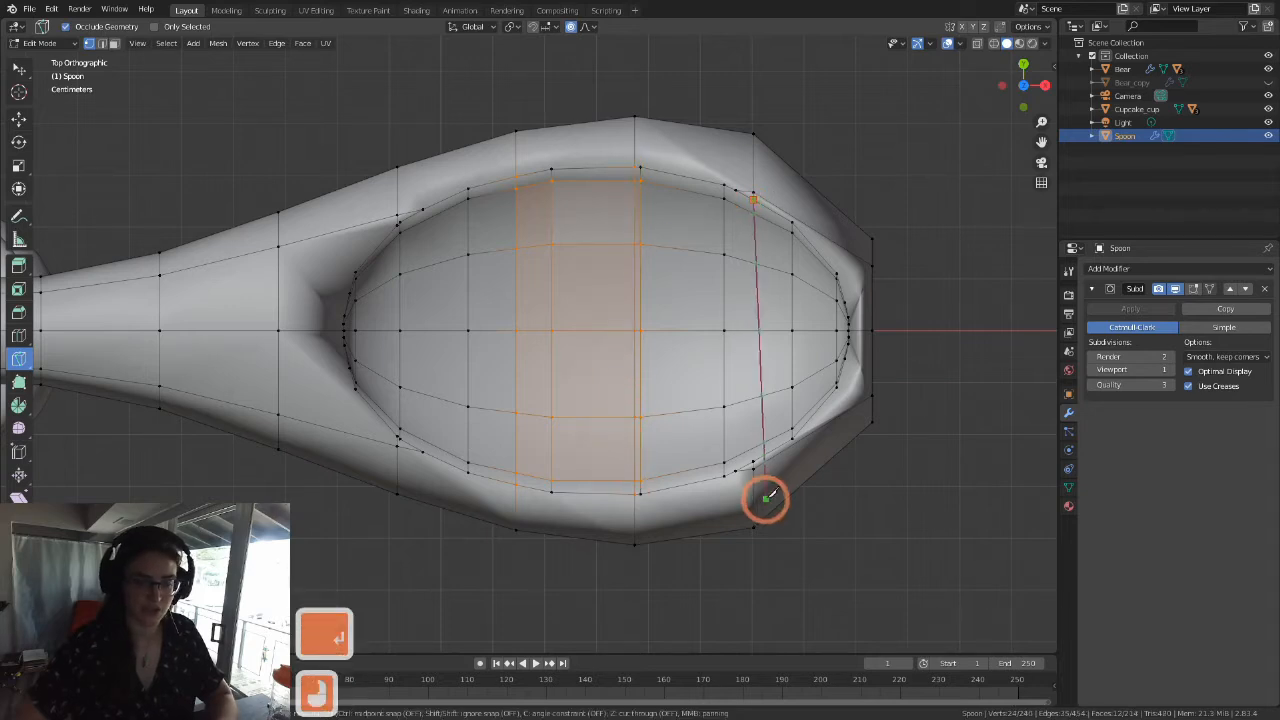
pyautogui.click(757, 455)
pyautogui.press('Return')
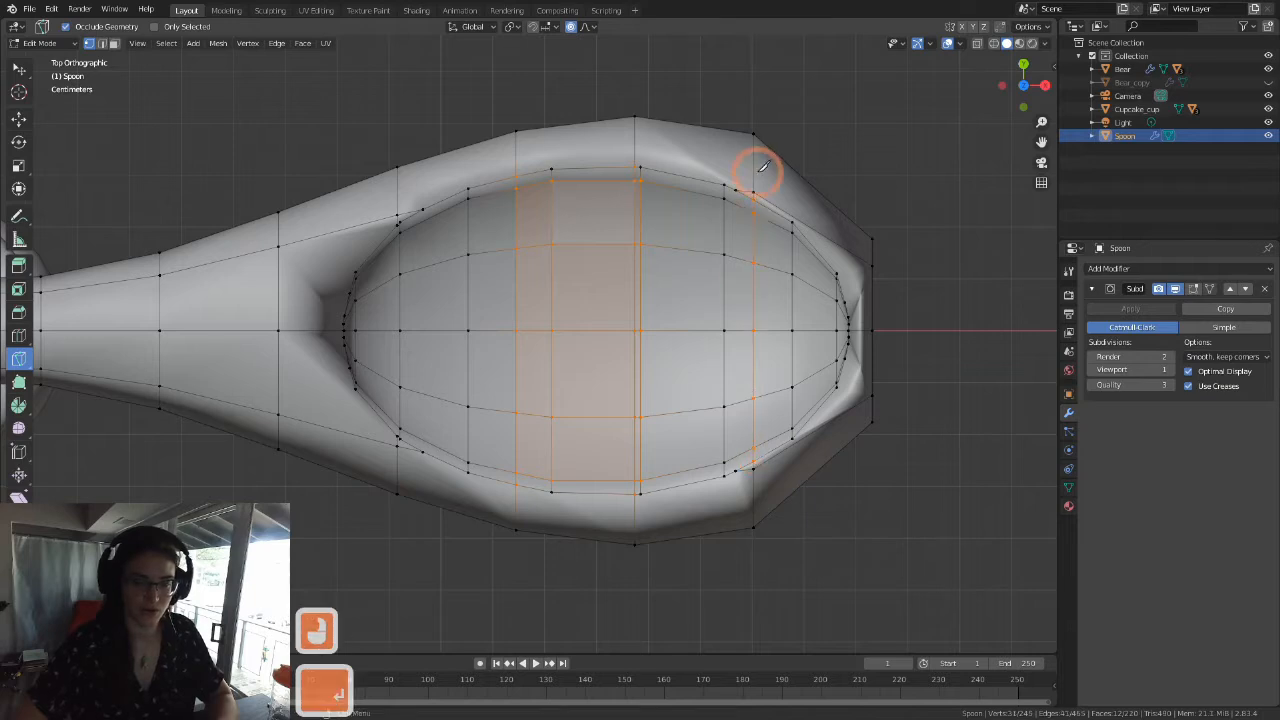
# Step: Make a straight Knife cut across the handle end of the bowl, aligned with the outer rim vertices, and return to the Select tool
pyautogui.press('k')
pyautogui.click(398, 222)
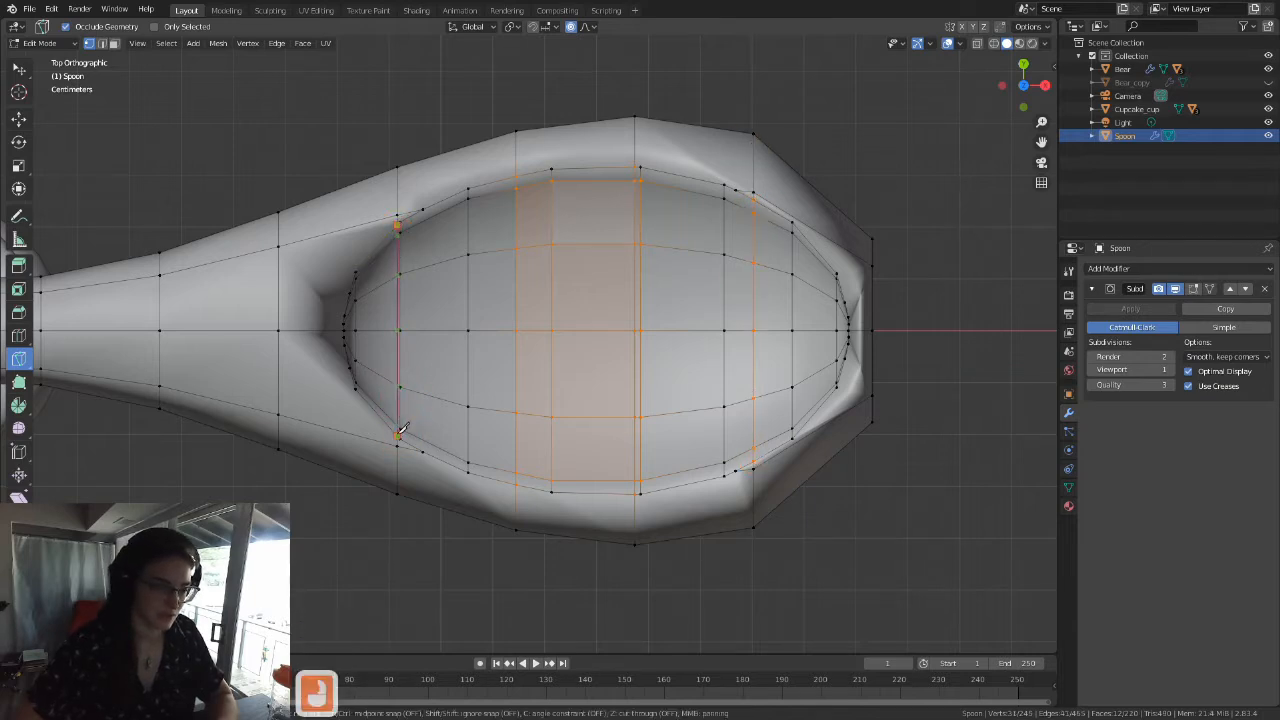
pyautogui.click(398, 432)
pyautogui.press('Return')
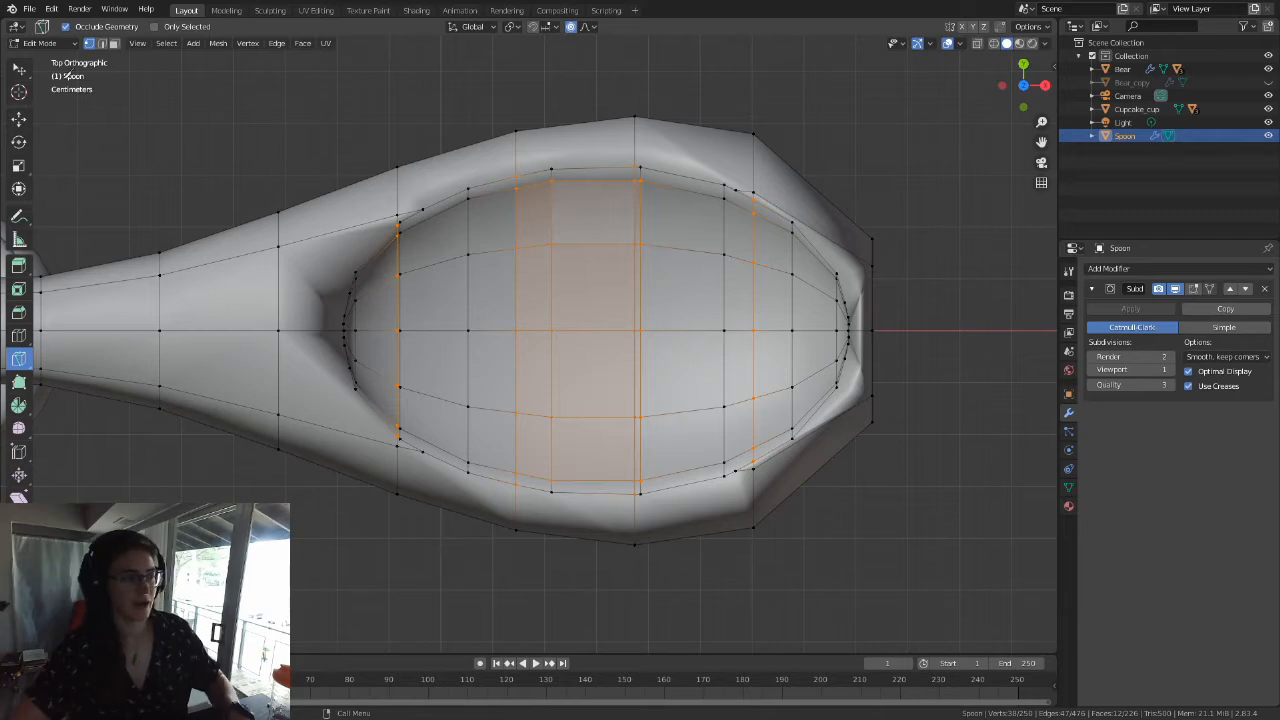
pyautogui.click(18, 68)
# Step: Examine in perspective how the new cuts sit beside the original crosswise edge loops and where they meet the bowl's rim
pyautogui.scroll(3, 545, 308)
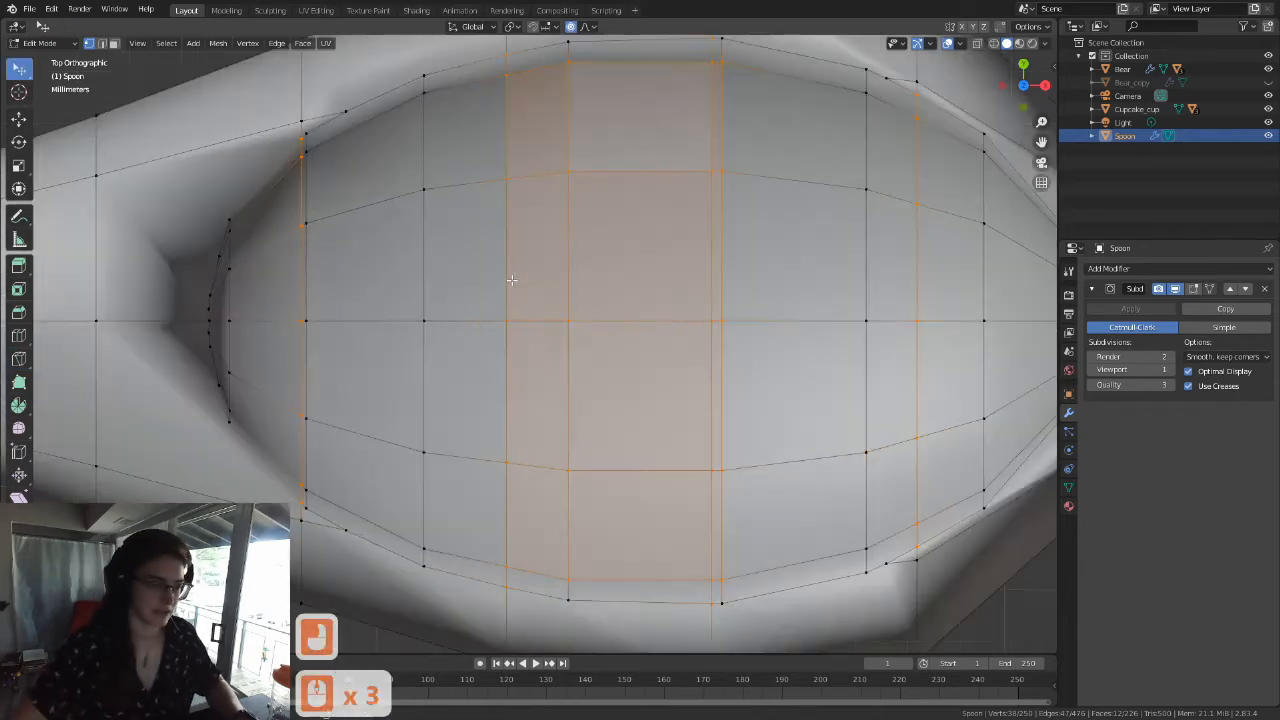
pyautogui.moveTo(608, 309)
pyautogui.keyDown('shift'); pyautogui.mouseDown(button='middle')
pyautogui.moveTo(620, 306)
pyautogui.moveTo(590, 217)
pyautogui.moveTo(606, 334)
pyautogui.mouseUp(button='middle'); pyautogui.keyUp('shift')
pyautogui.scroll(-4, 597, 219)
pyautogui.scroll(4, 611, 323)
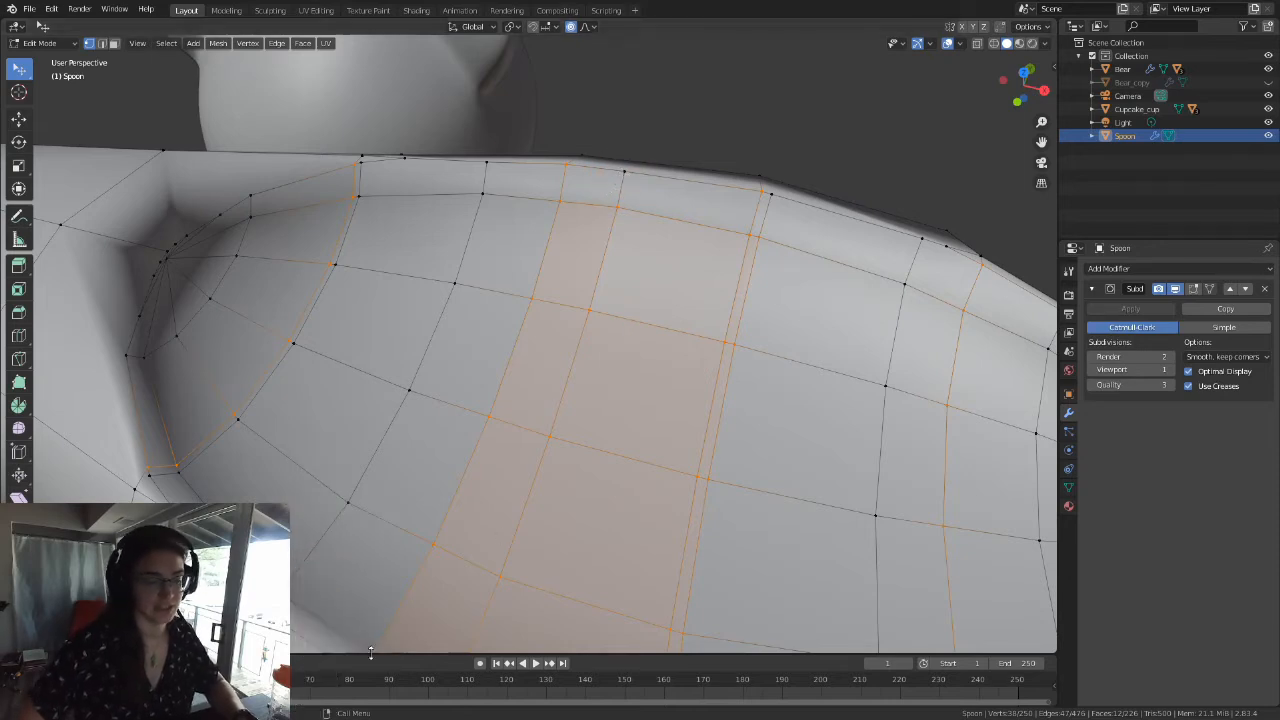
pyautogui.scroll(-2, 636, 246)
pyautogui.moveTo(638, 247); pyautogui.dragTo(620, 242, button='middle')
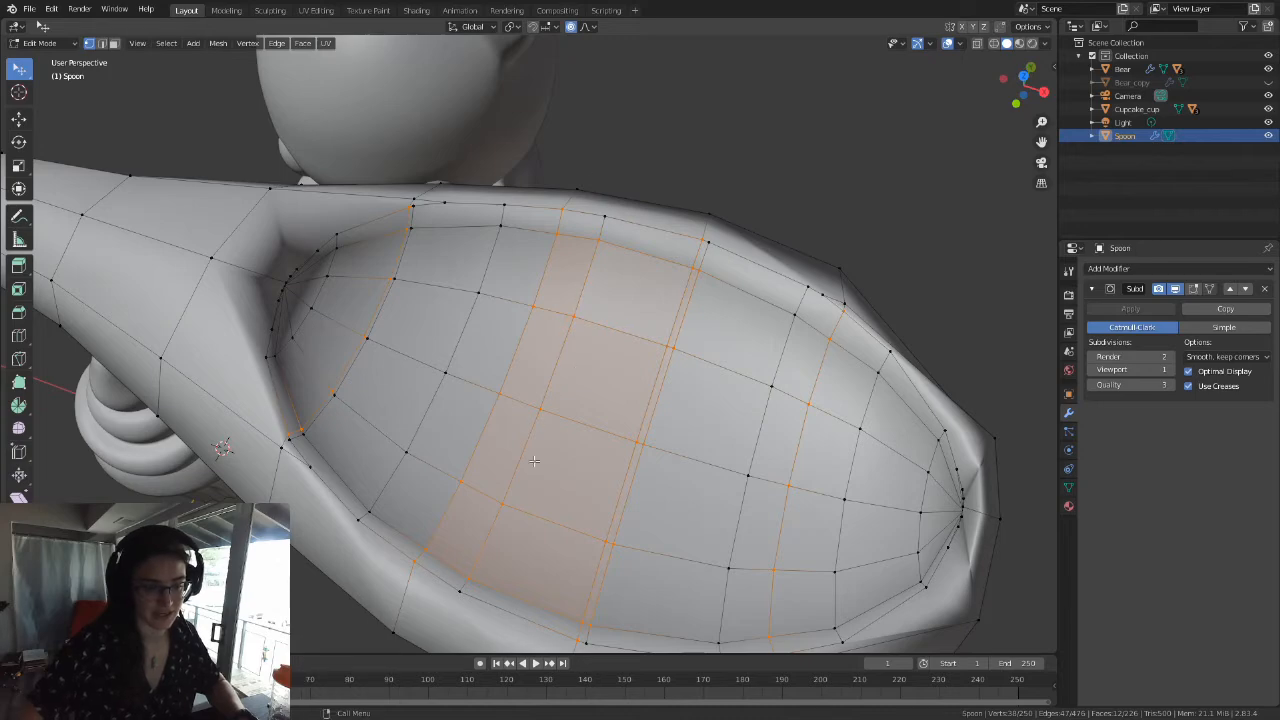
pyautogui.moveTo(552, 532); pyautogui.dragTo(592, 496, button='middle')
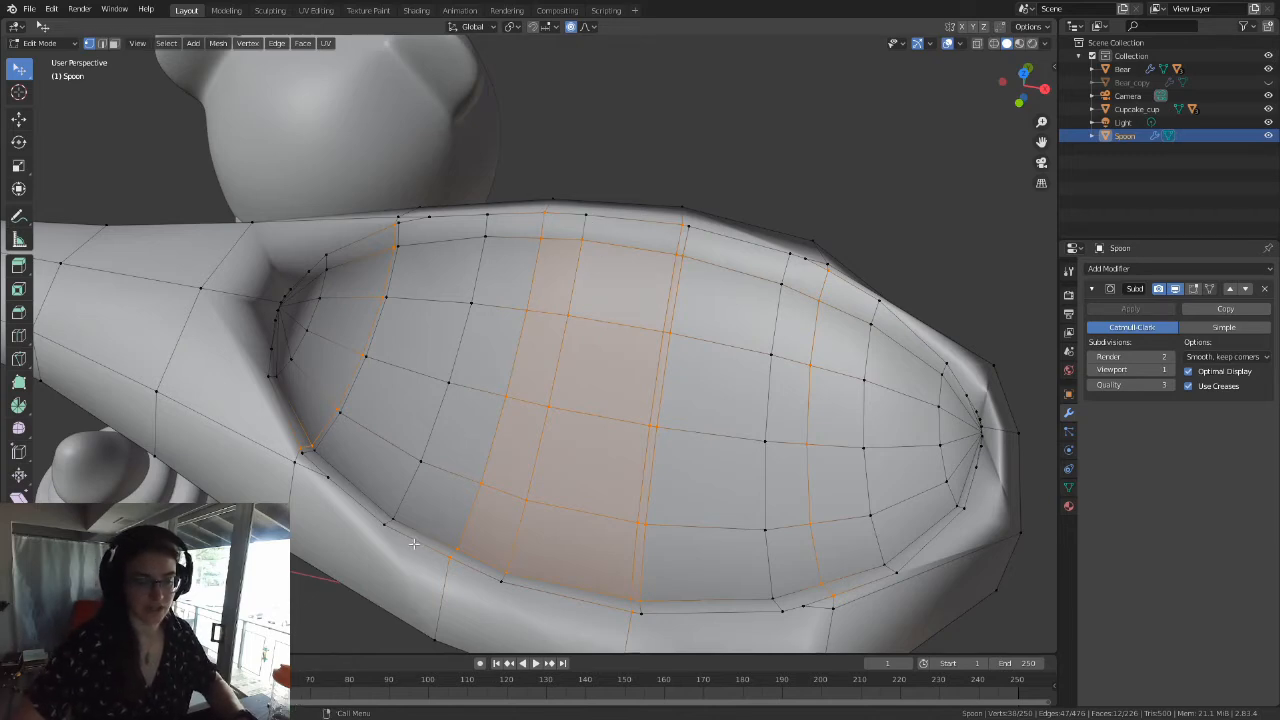
pyautogui.moveTo(538, 453); pyautogui.dragTo(556, 381, button='middle')
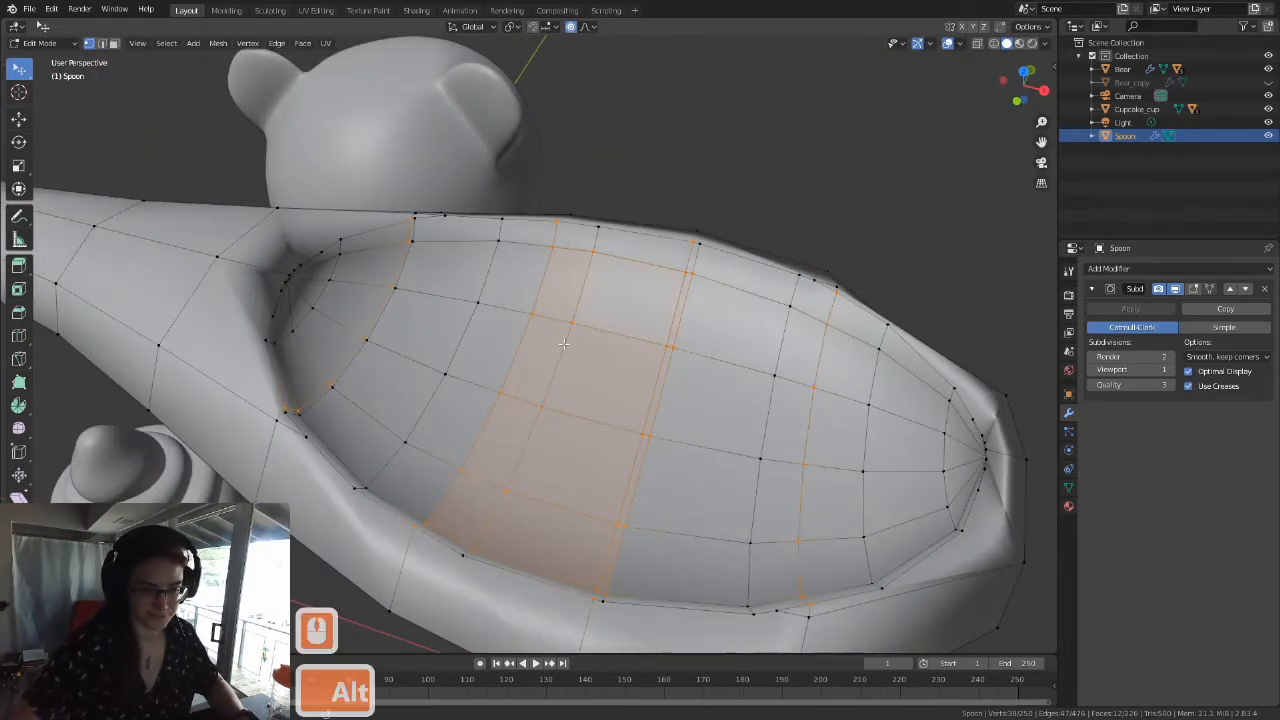
# Step: Select the original crosswise edge path inside the bowl, just tipward of the first cut, from rim vertex to rim vertex
pyautogui.keyDown('alt'); pyautogui.click(564, 343); pyautogui.keyUp('alt')
pyautogui.moveTo(659, 411); pyautogui.dragTo(600, 380, button='middle')
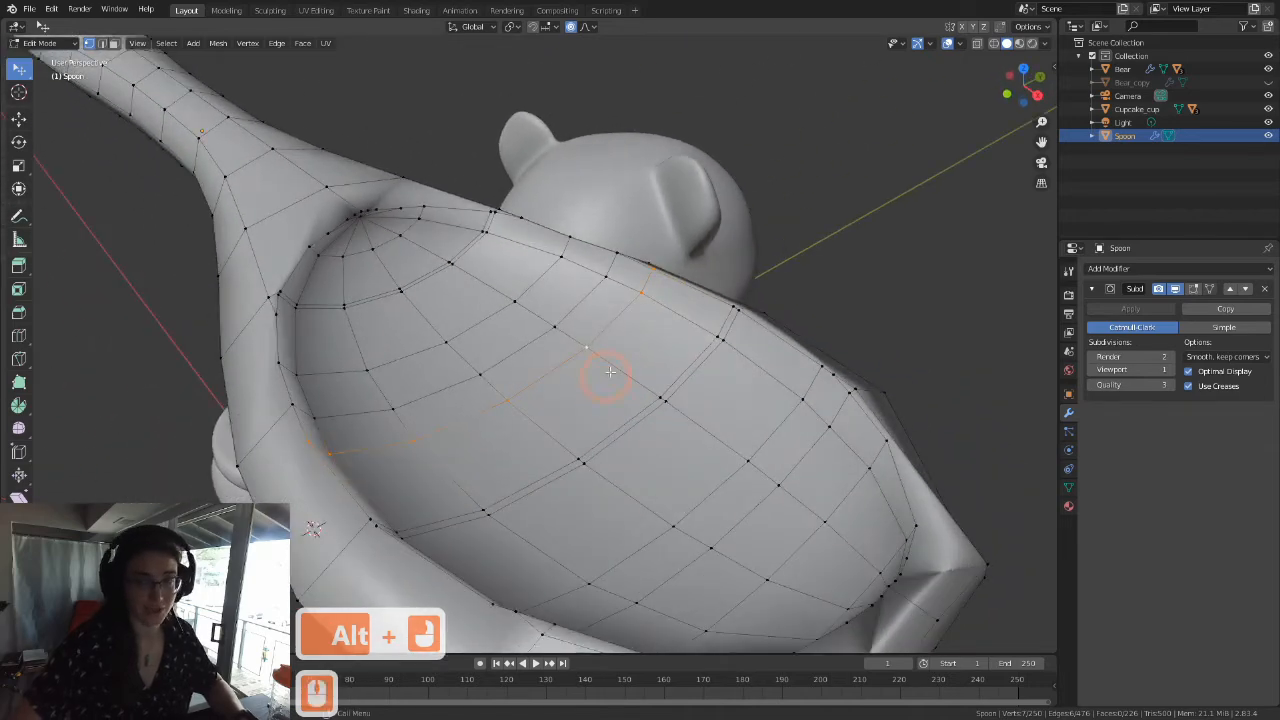
pyautogui.keyDown('alt'); pyautogui.click(631, 307); pyautogui.keyUp('alt')
pyautogui.moveTo(631, 307); pyautogui.dragTo(600, 363, button='middle')
pyautogui.keyDown('alt'); pyautogui.click(225, 352); pyautogui.keyUp('alt')
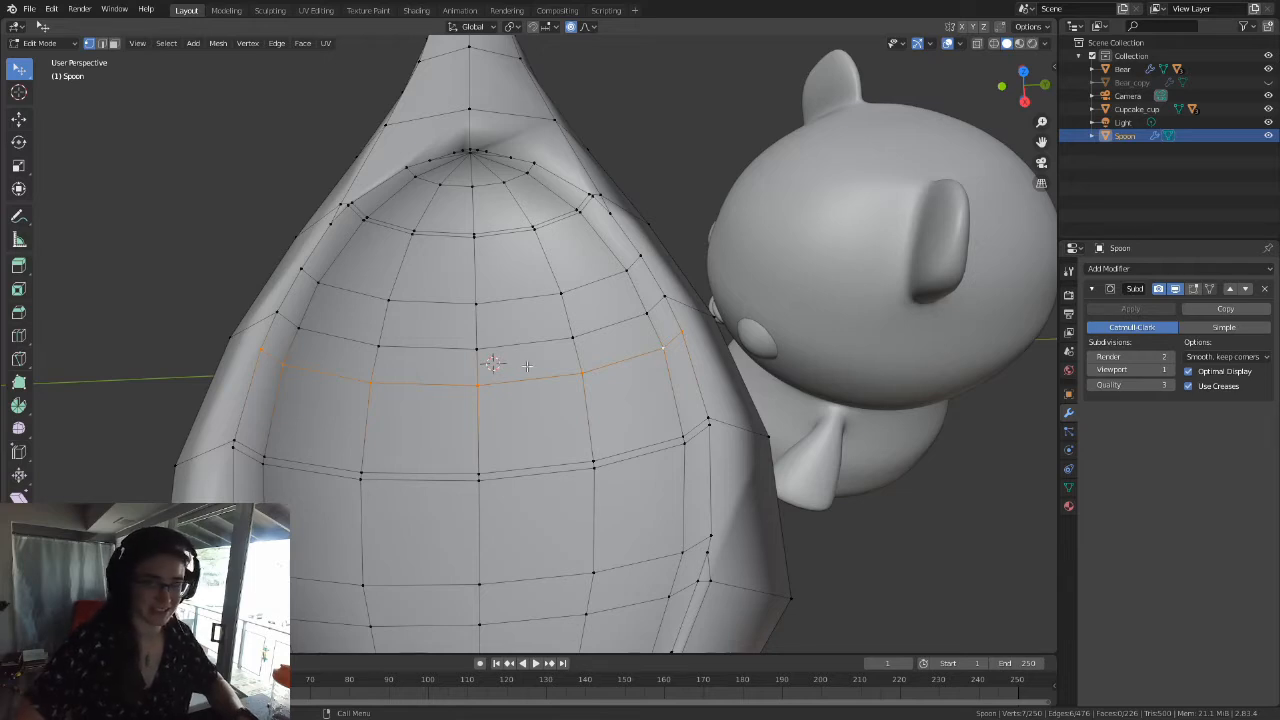
pyautogui.click(680, 332)
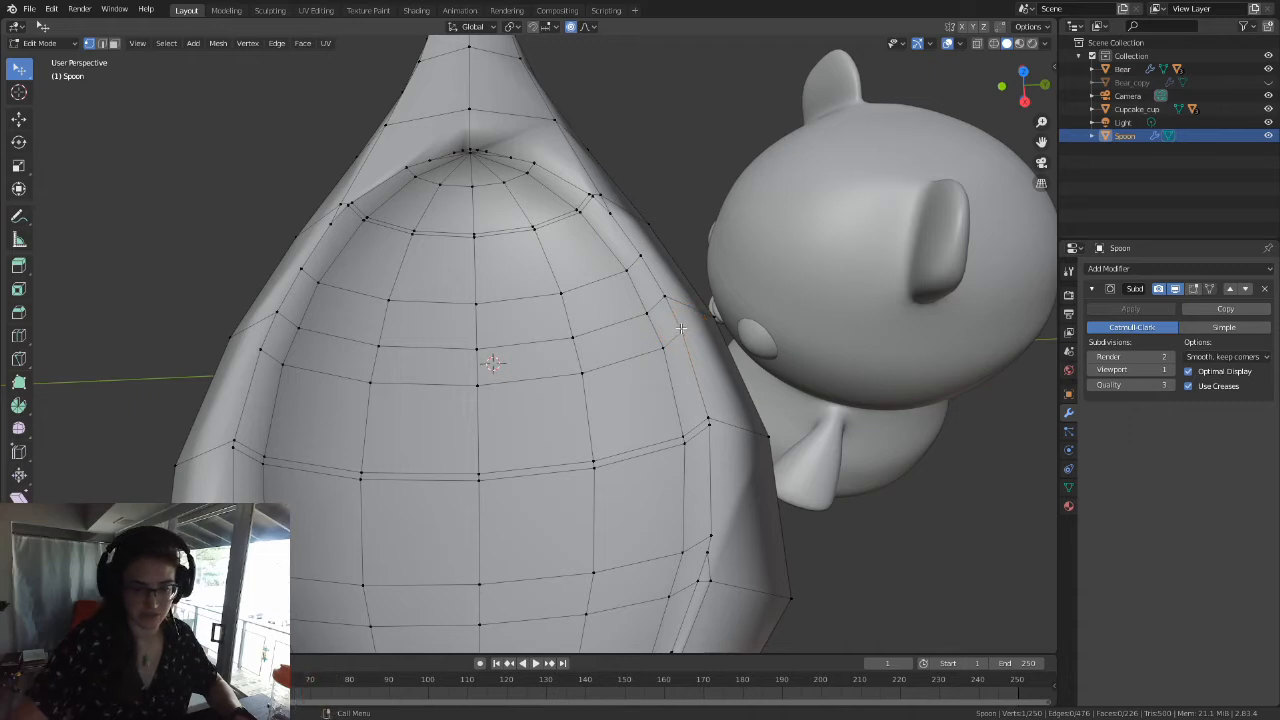
pyautogui.keyDown('ctrl'); pyautogui.click(260, 348); pyautogui.keyUp('ctrl')
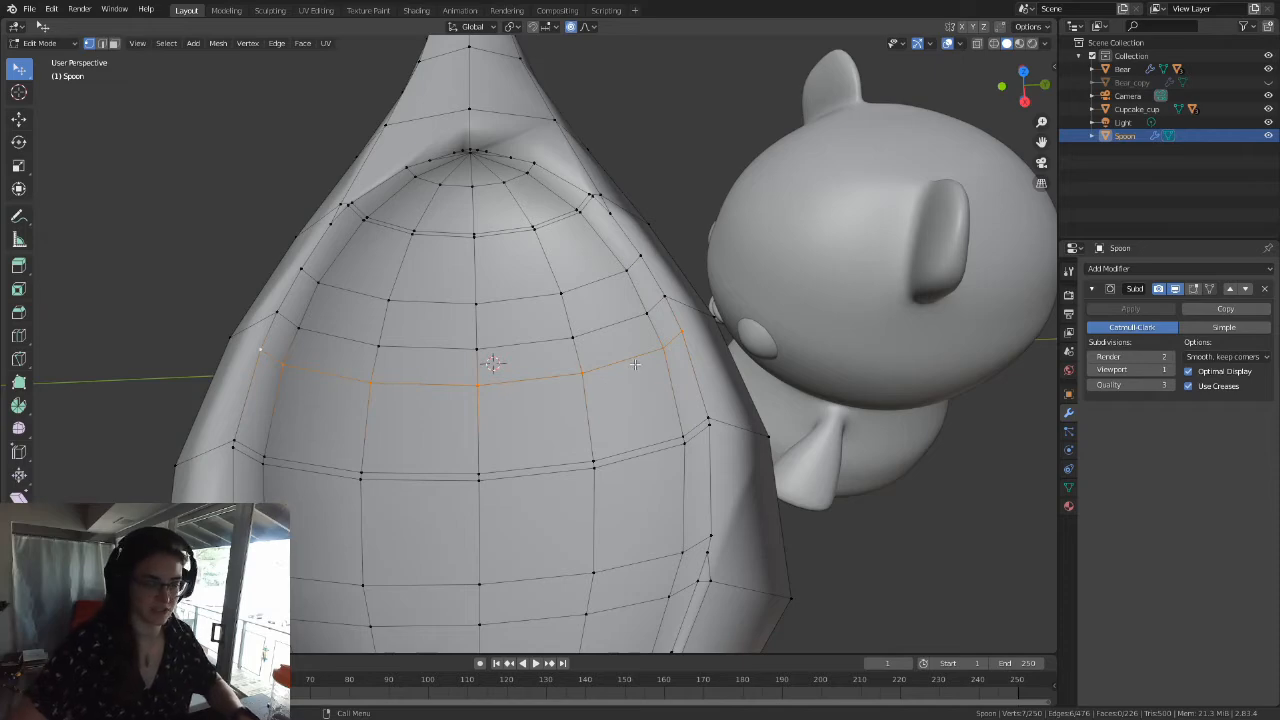
pyautogui.moveTo(494, 365); pyautogui.dragTo(583, 430, button='middle')
pyautogui.moveTo(654, 403); pyautogui.dragTo(494, 297, button='middle')
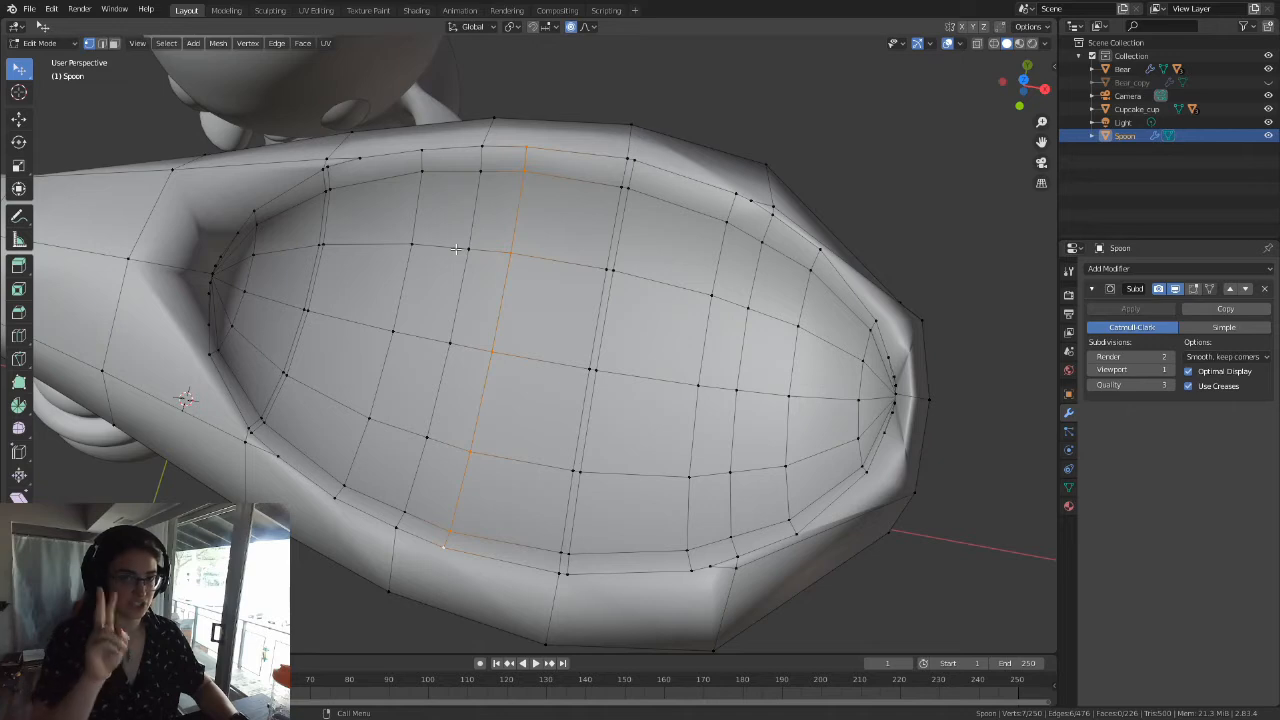
pyautogui.press('g')
pyautogui.press('g')
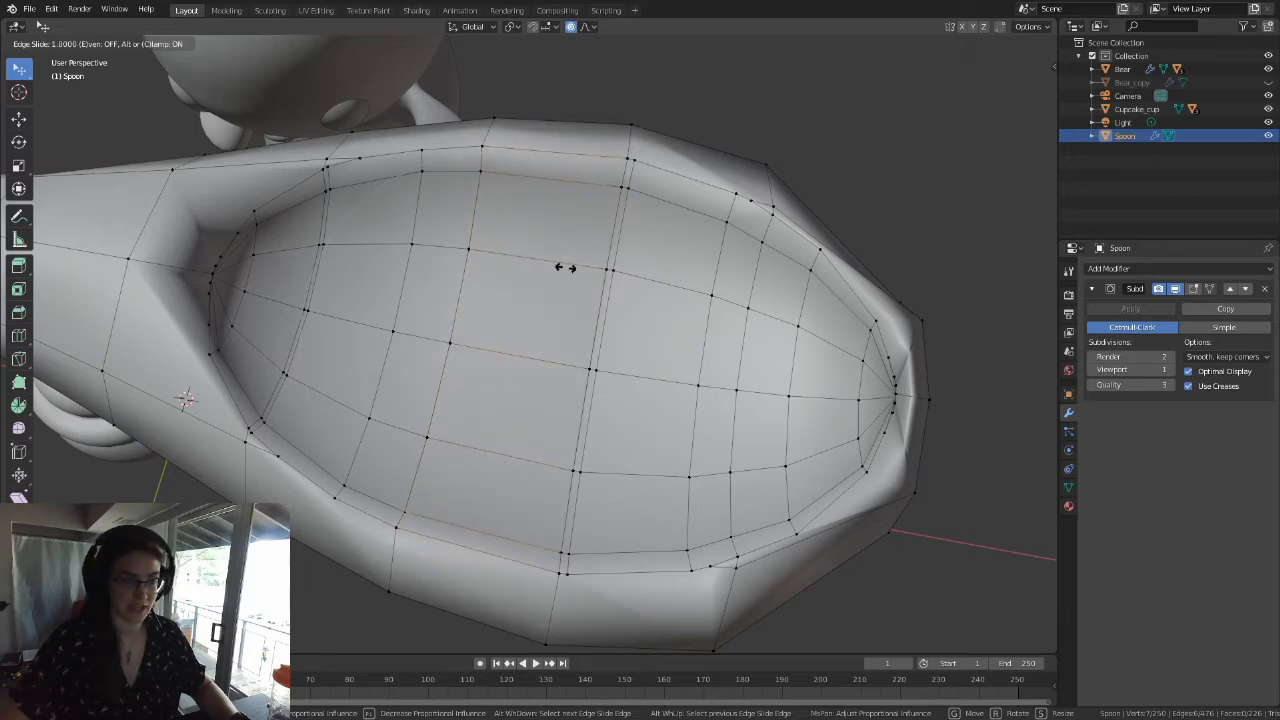
pyautogui.press('Escape')
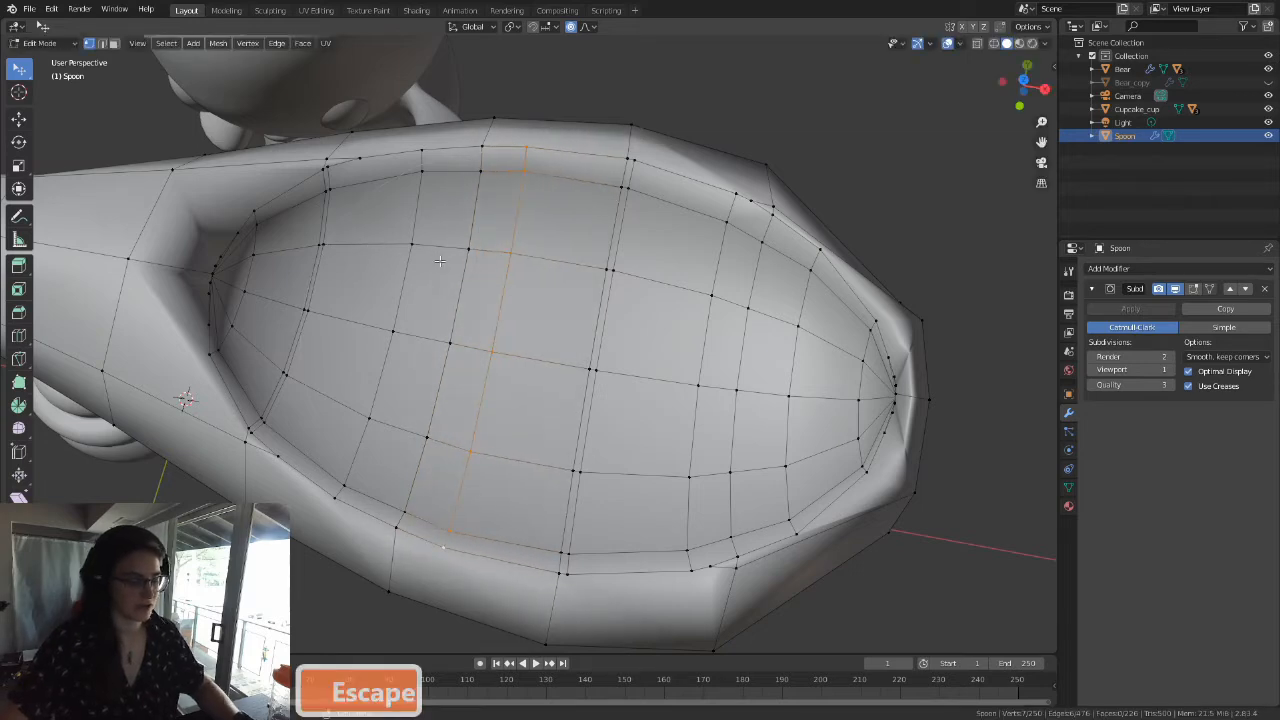
pyautogui.press('g')
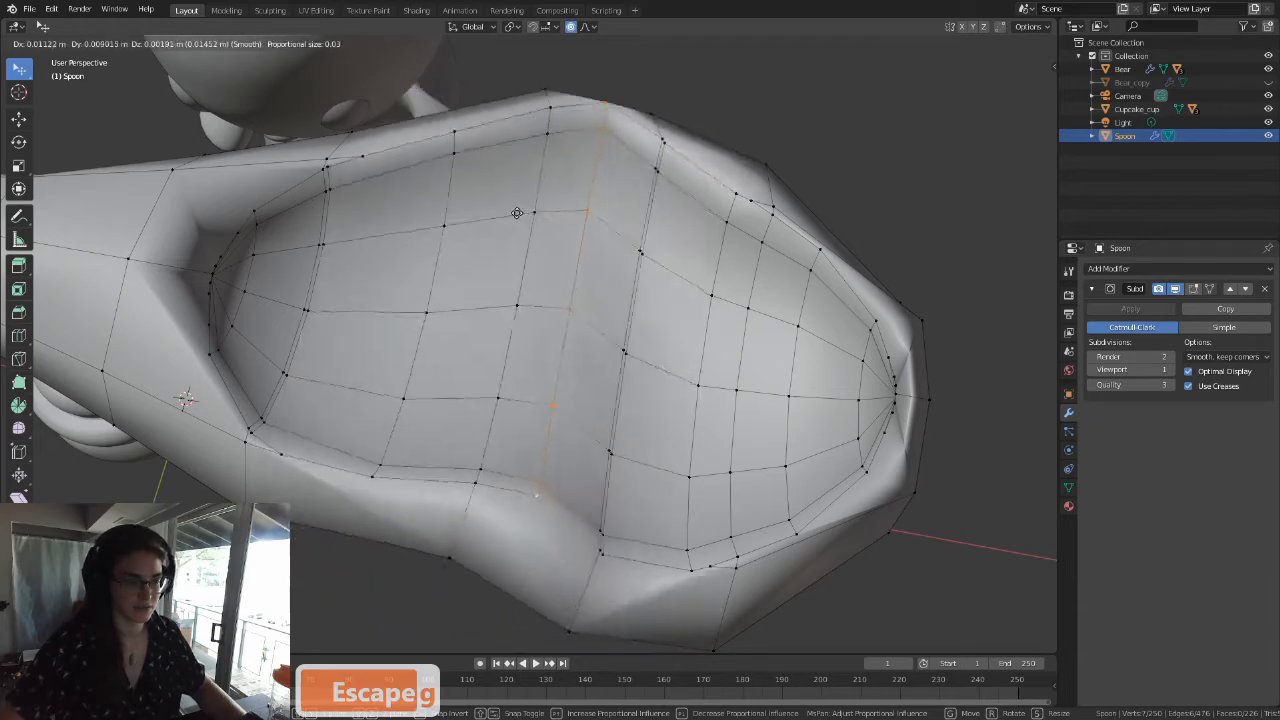
pyautogui.press('Escape')
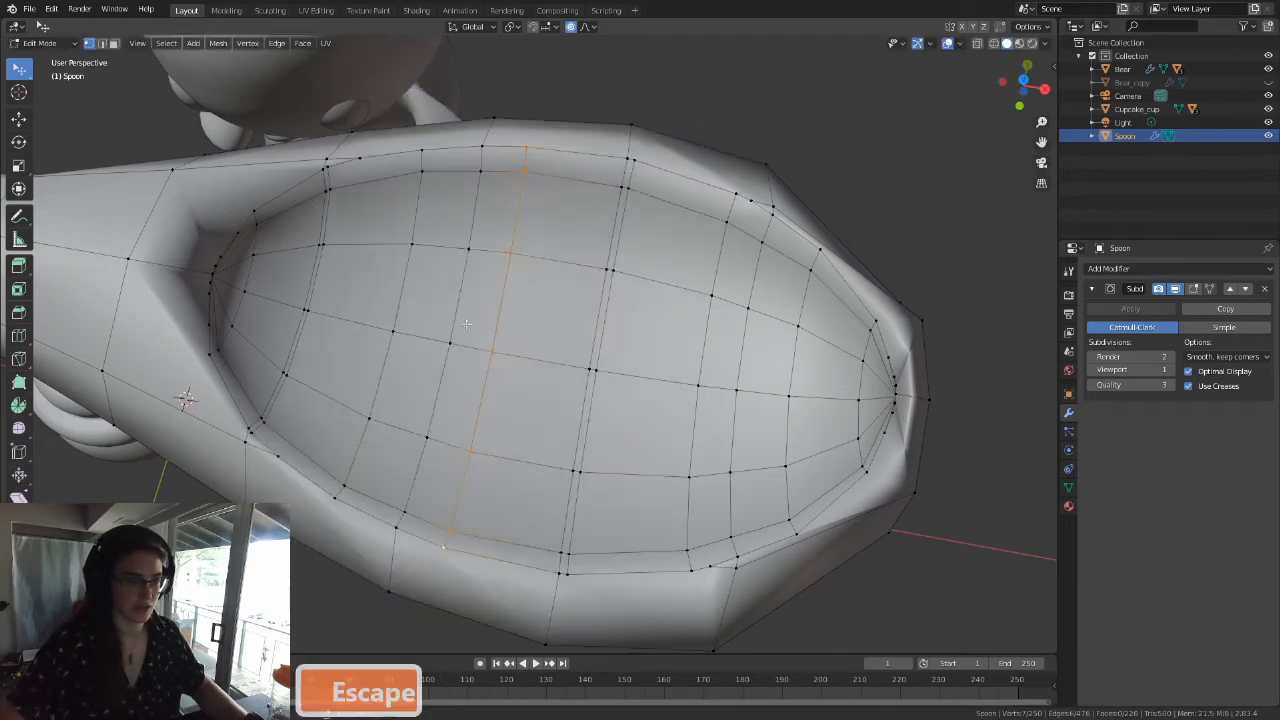
# Step: Turn off proportional editing and edge-slide the selected path fully toward the handle onto the adjacent cut
pyautogui.click(570, 28)
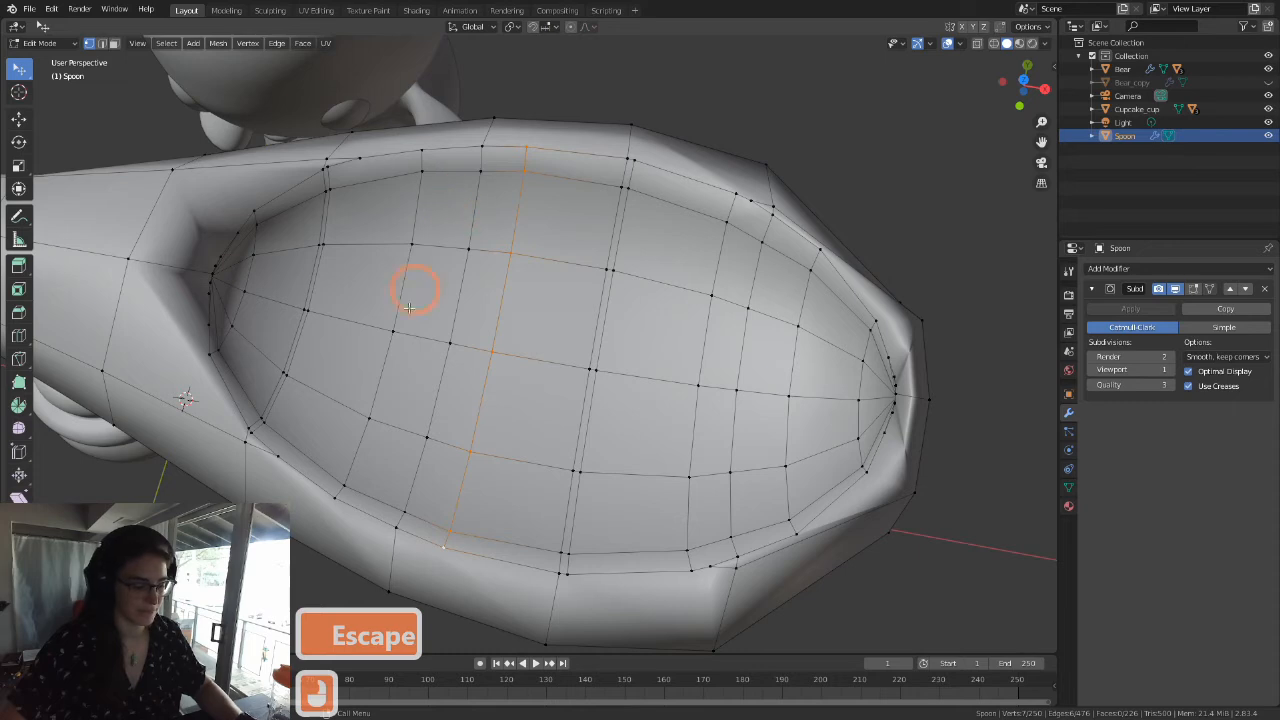
pyautogui.press('g')
pyautogui.press('g')
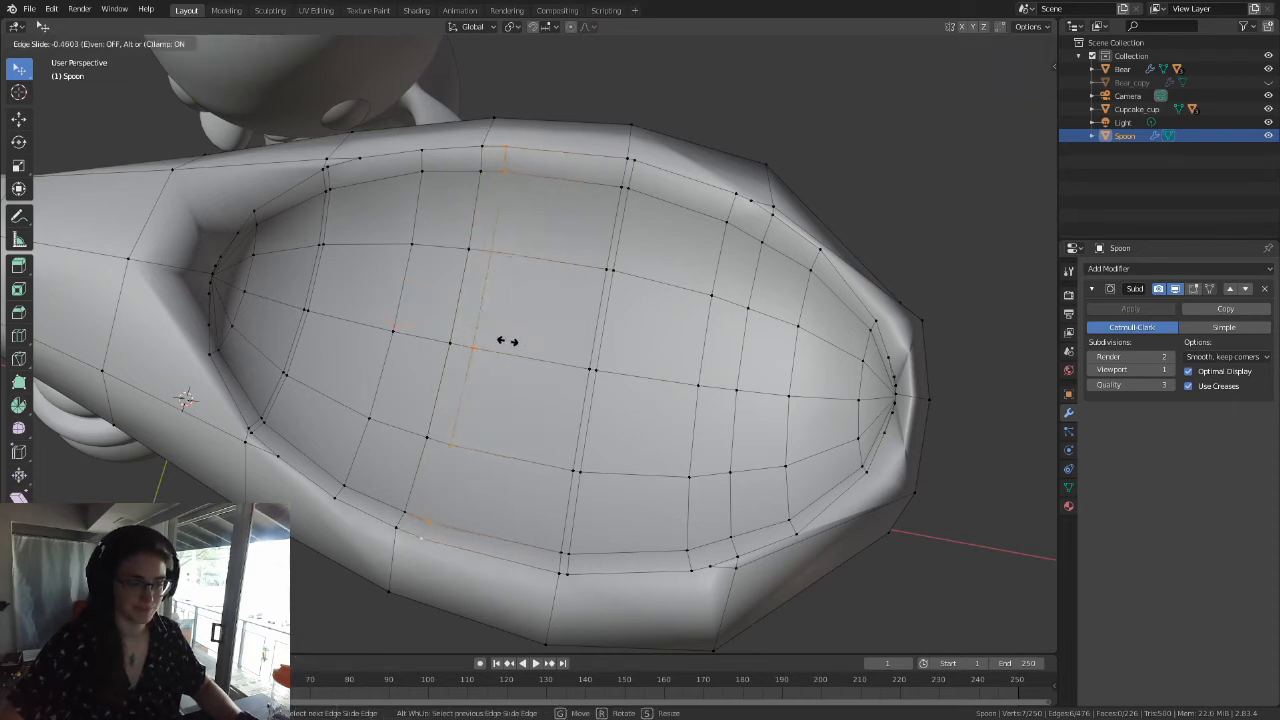
pyautogui.click(430, 323)
# Step: Select the crosswise edge loop on the handle side of that cut and edge-slide it fully onto the cut
pyautogui.click(458, 135)
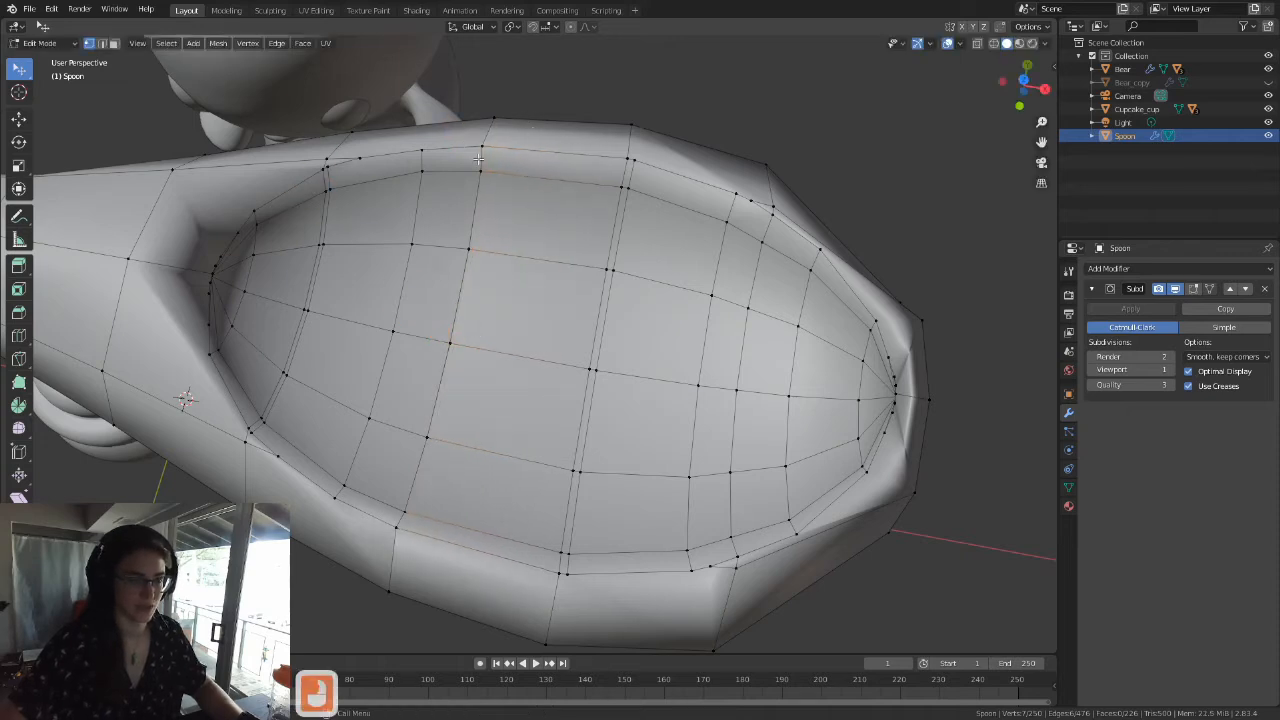
pyautogui.keyDown('alt'); pyautogui.click(420, 181); pyautogui.keyUp('alt')
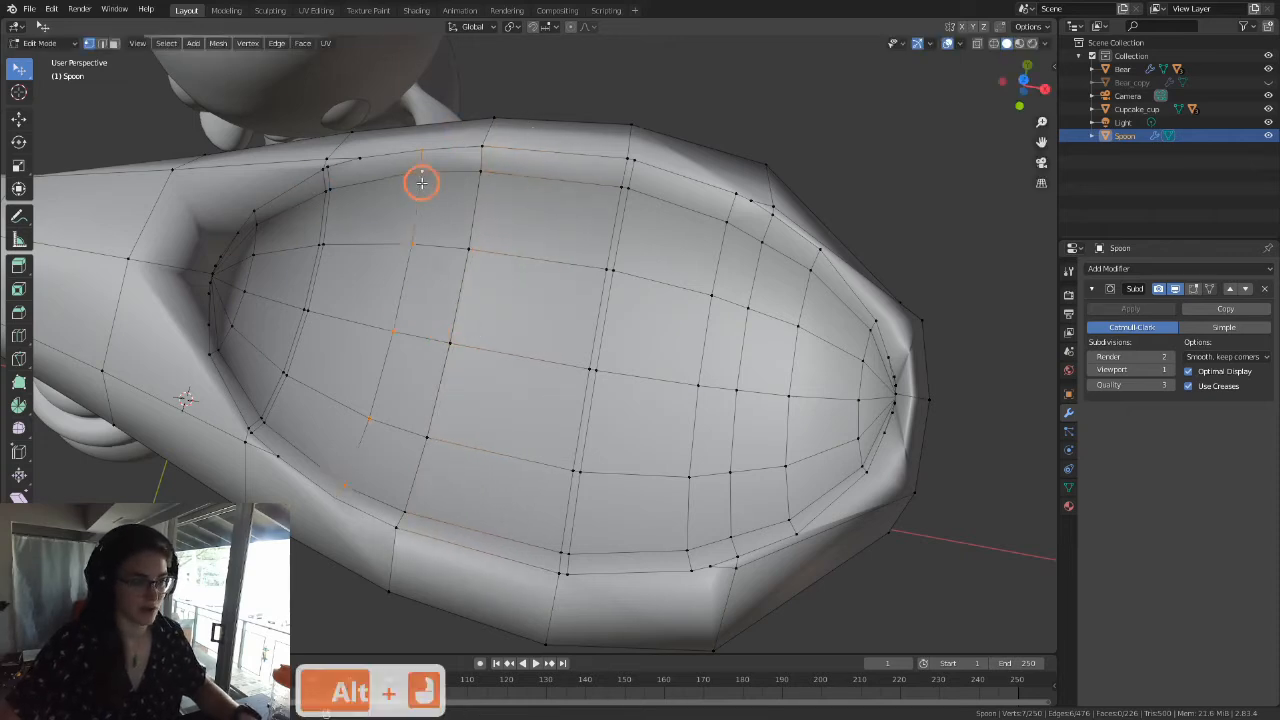
pyautogui.press('g')
pyautogui.press('g')
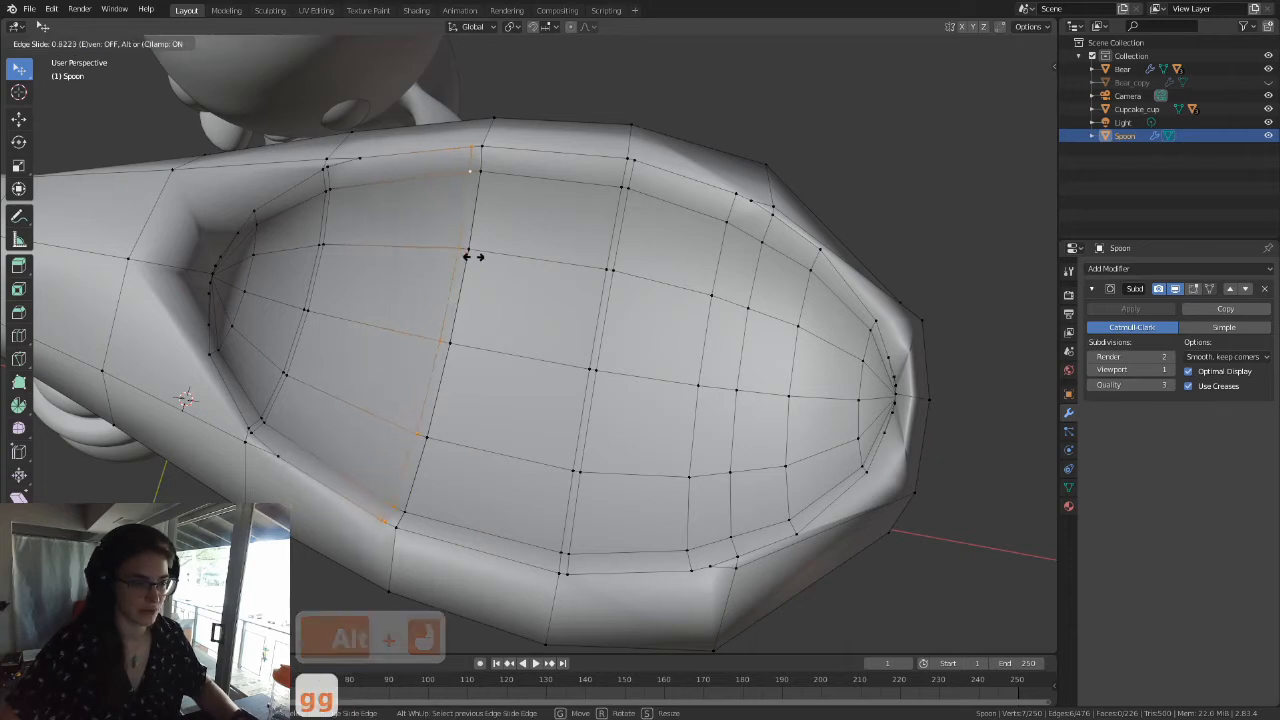
pyautogui.click(510, 258)
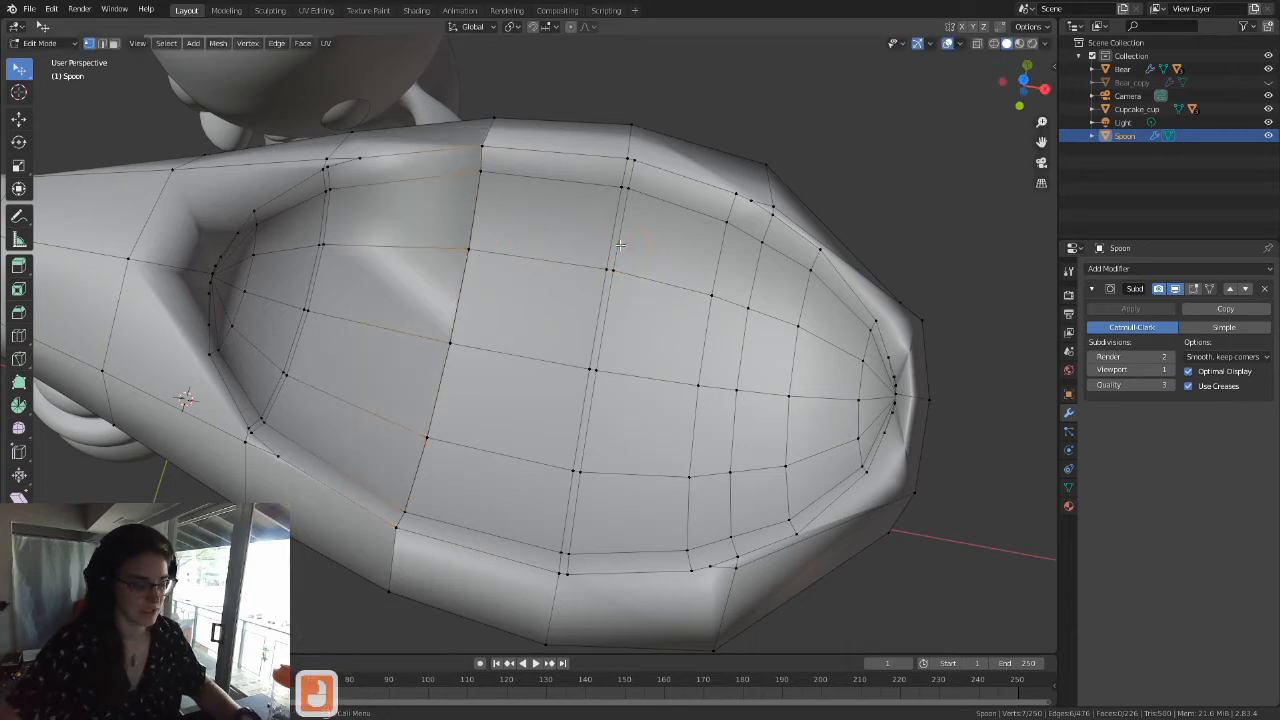
# Step: Select the original edge path beside the bowl's widest-point cut from rim to rim and edge-slide it fully onto that cut
pyautogui.keyDown('ctrl'); pyautogui.click(631, 158); pyautogui.keyUp('ctrl')
pyautogui.keyDown('ctrl'); pyautogui.click(629, 157); pyautogui.keyUp('ctrl')
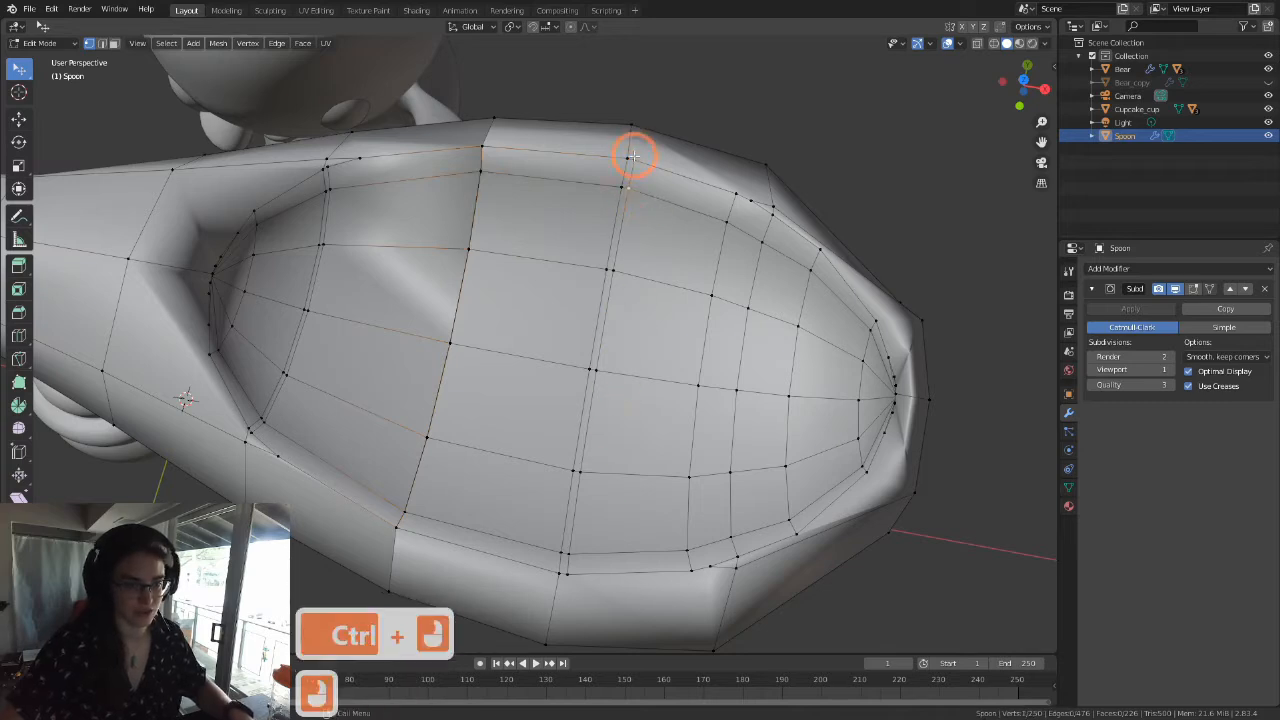
pyautogui.keyDown('ctrl'); pyautogui.click(563, 571); pyautogui.keyUp('ctrl')
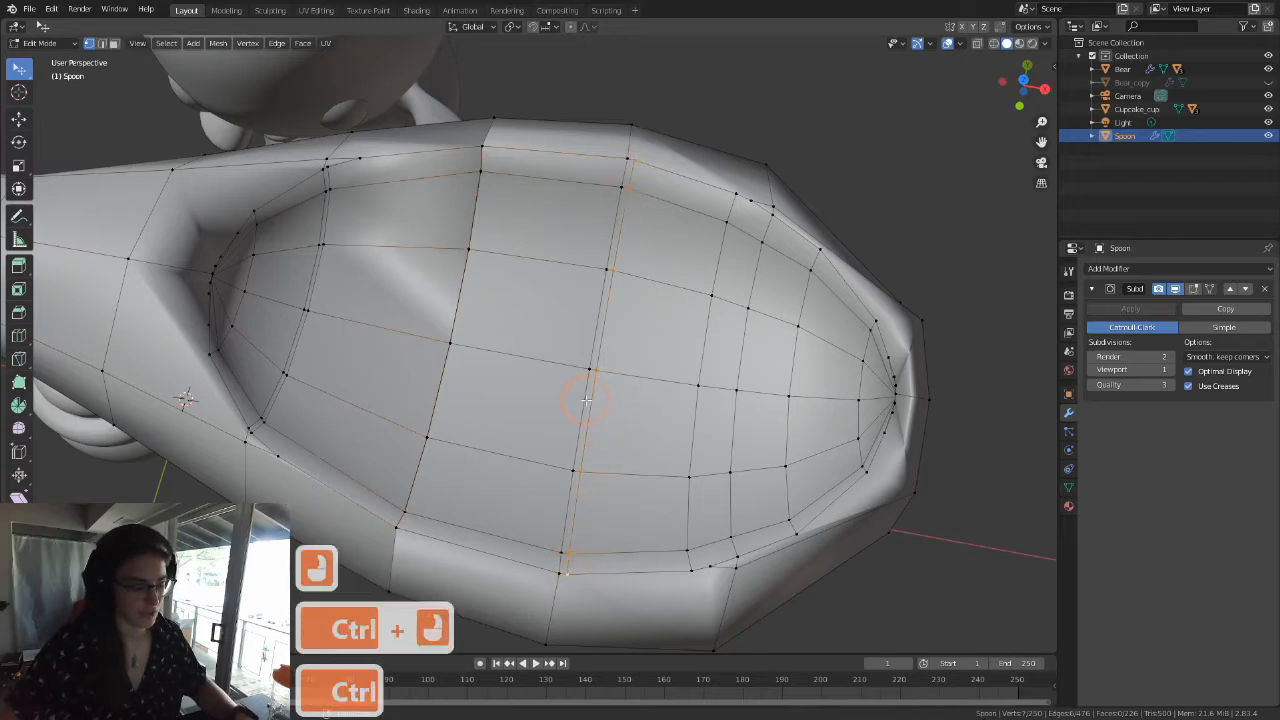
pyautogui.press('g')
pyautogui.press('g')
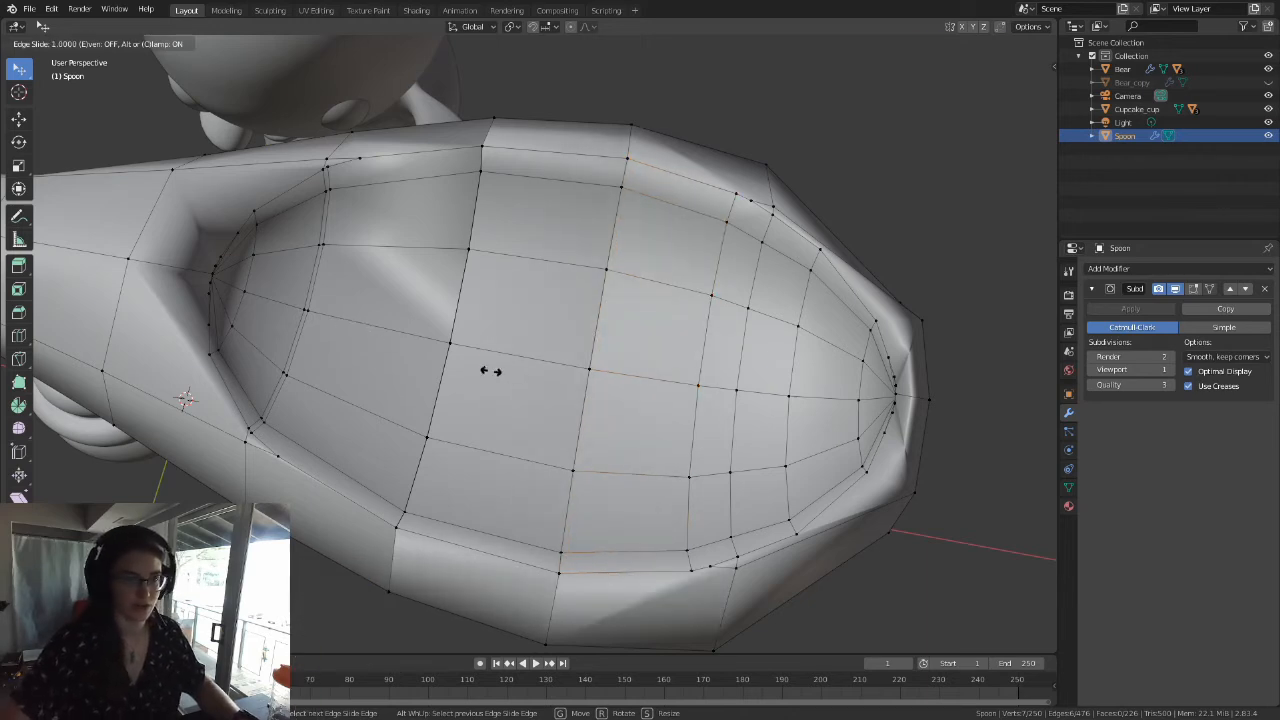
pyautogui.click(581, 181)
pyautogui.click(638, 180)
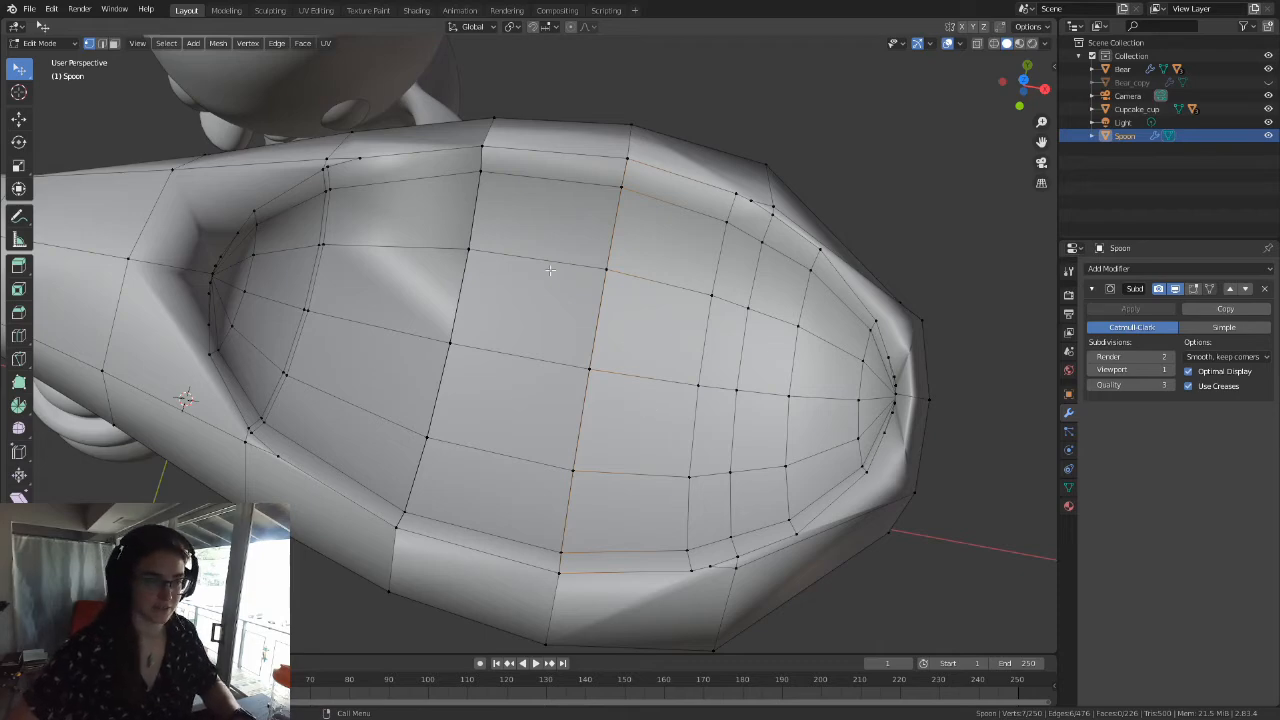
# Step: Try pulling a rim-side vertex away from the handle-side merged cut to check for overlapping vertices beneath it
pyautogui.moveTo(599, 289); pyautogui.dragTo(526, 271, button='middle')
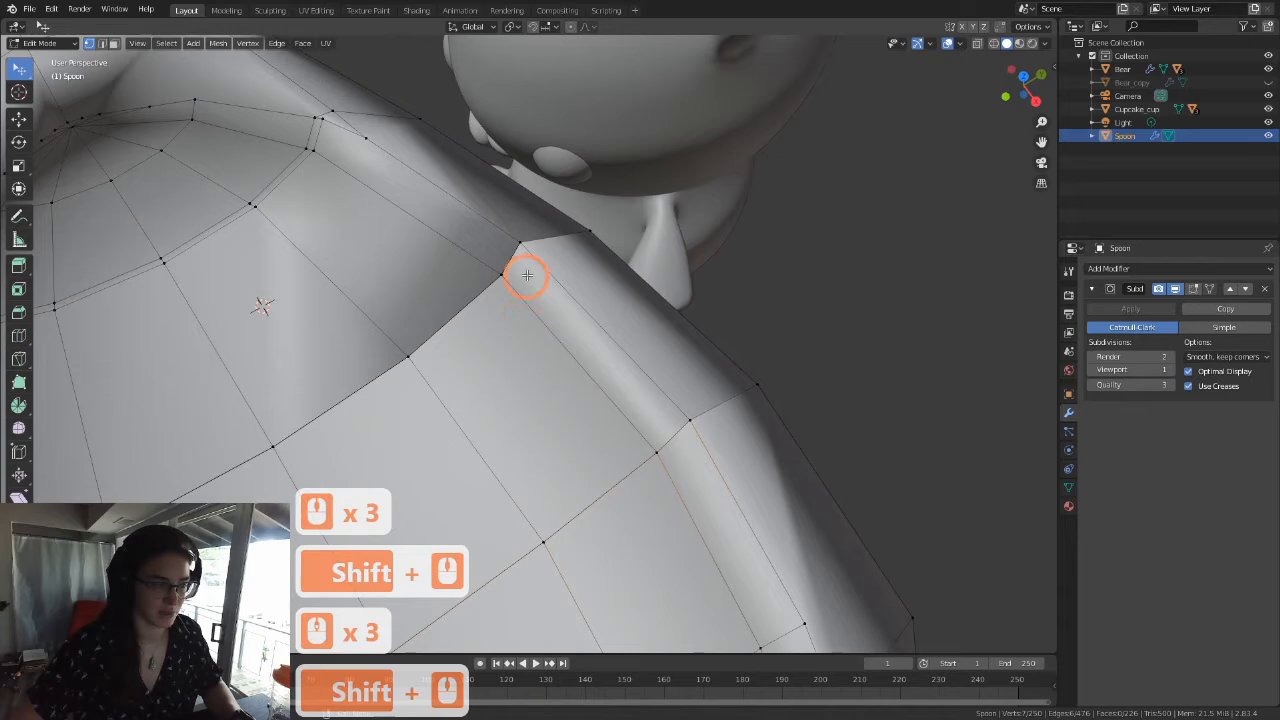
pyautogui.click(503, 265)
pyautogui.press('g')
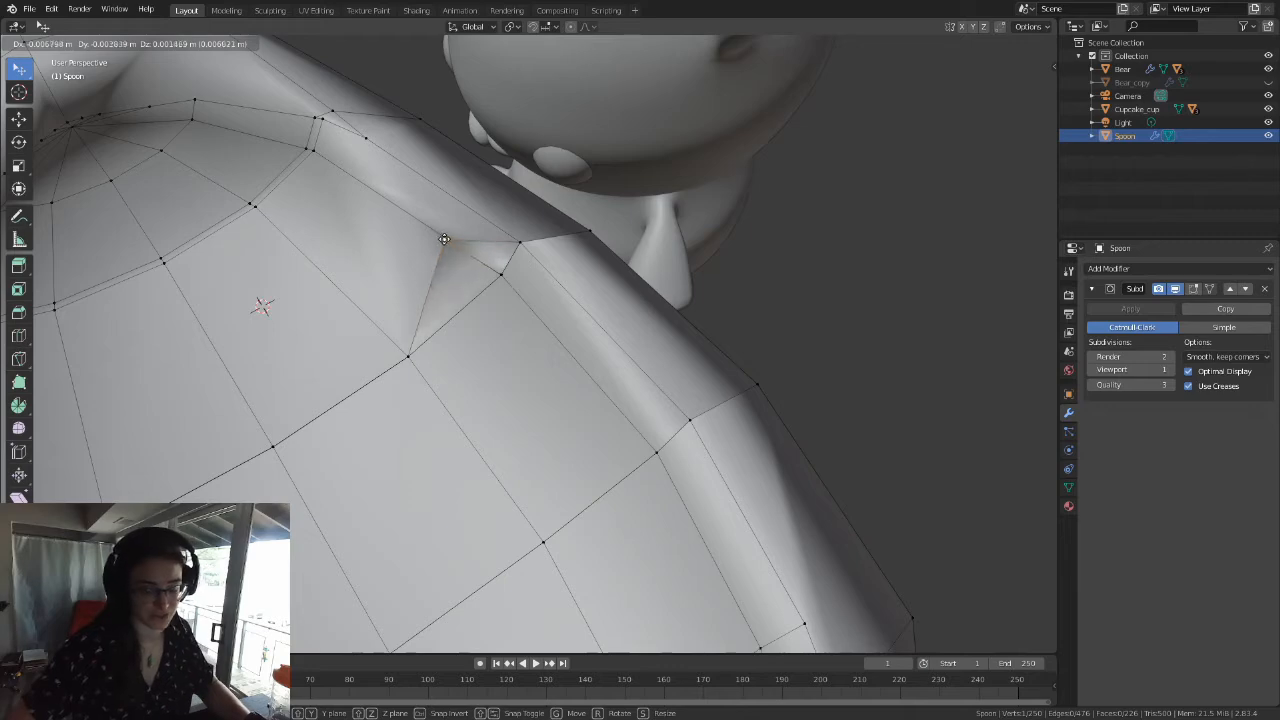
pyautogui.press('Escape')
pyautogui.moveTo(501, 262); pyautogui.dragTo(482, 302, button='middle')
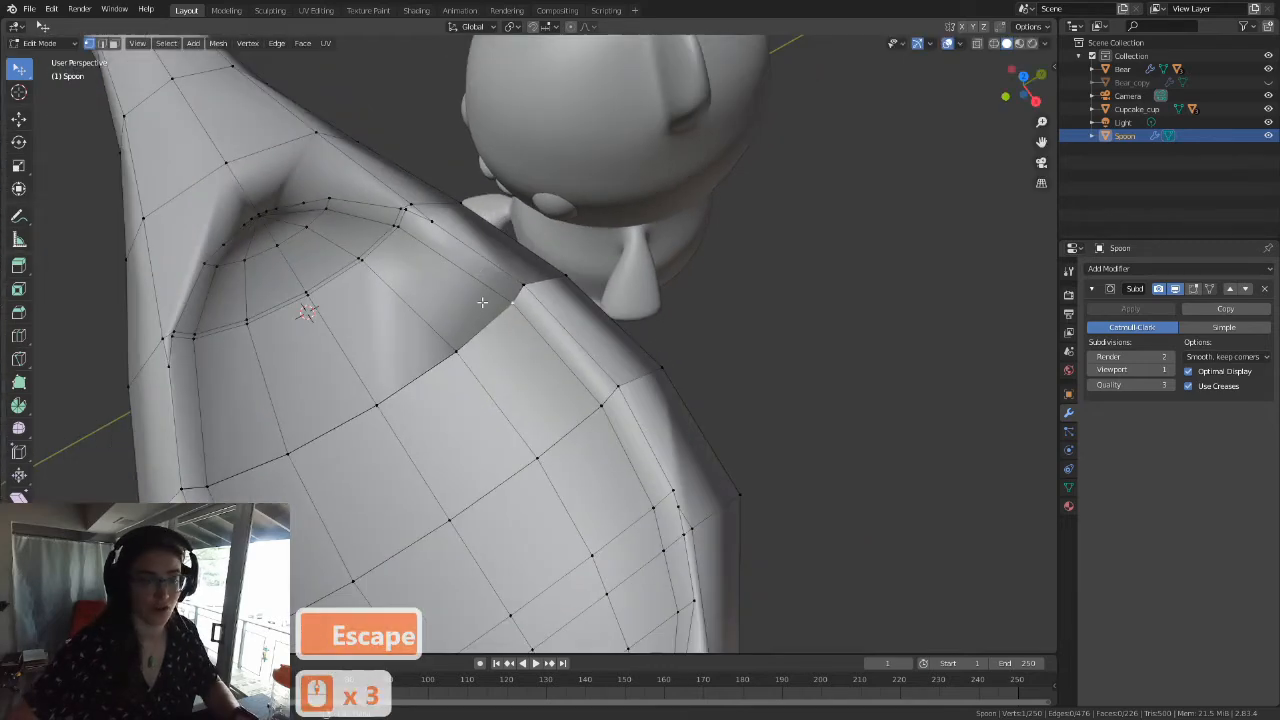
# Step: Select the crosswise edge loop nearest the bowl's handle end and edge-slide it fully onto the adjacent cut
pyautogui.moveTo(492, 425); pyautogui.dragTo(620, 331, button='middle')
pyautogui.scroll(-2, 620, 331)
pyautogui.scroll(3, 554, 367)
pyautogui.keyDown('shift'); pyautogui.moveTo(554, 367); pyautogui.dragTo(554, 260, button='middle'); pyautogui.keyUp('shift')
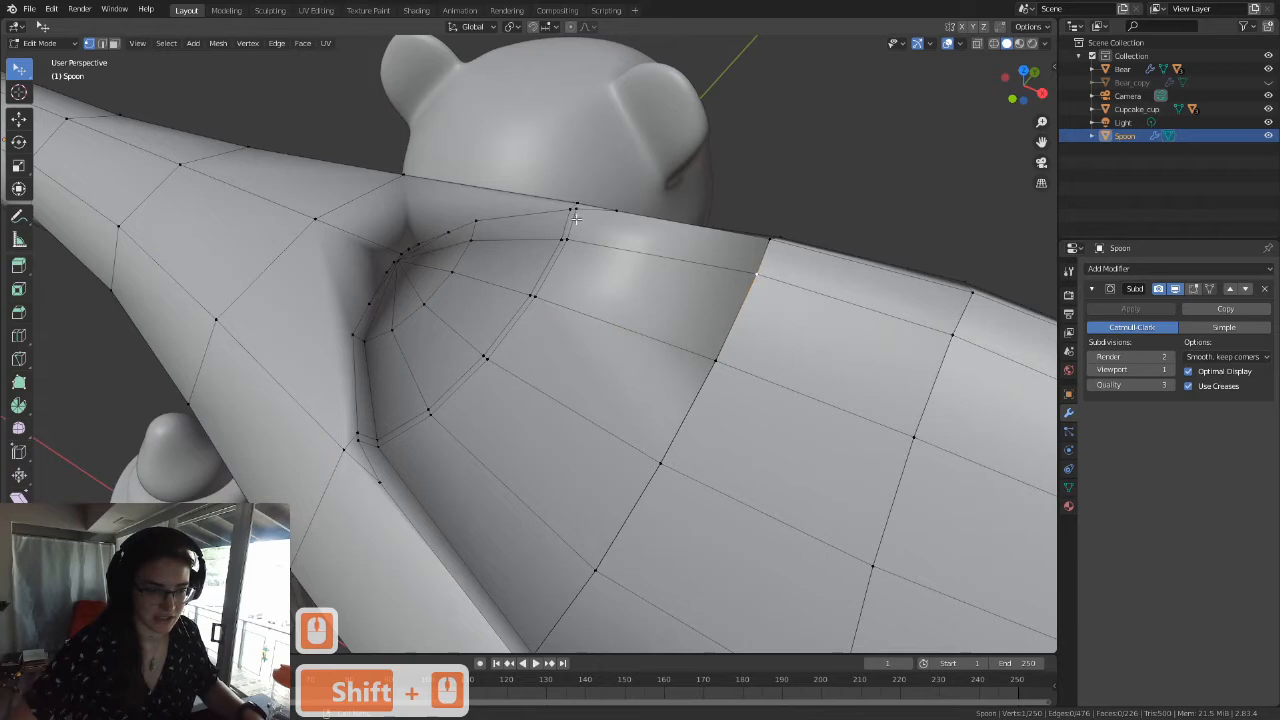
pyautogui.keyDown('alt'); pyautogui.click(586, 263); pyautogui.keyUp('alt')
pyautogui.moveTo(586, 263); pyautogui.dragTo(588, 304, button='middle')
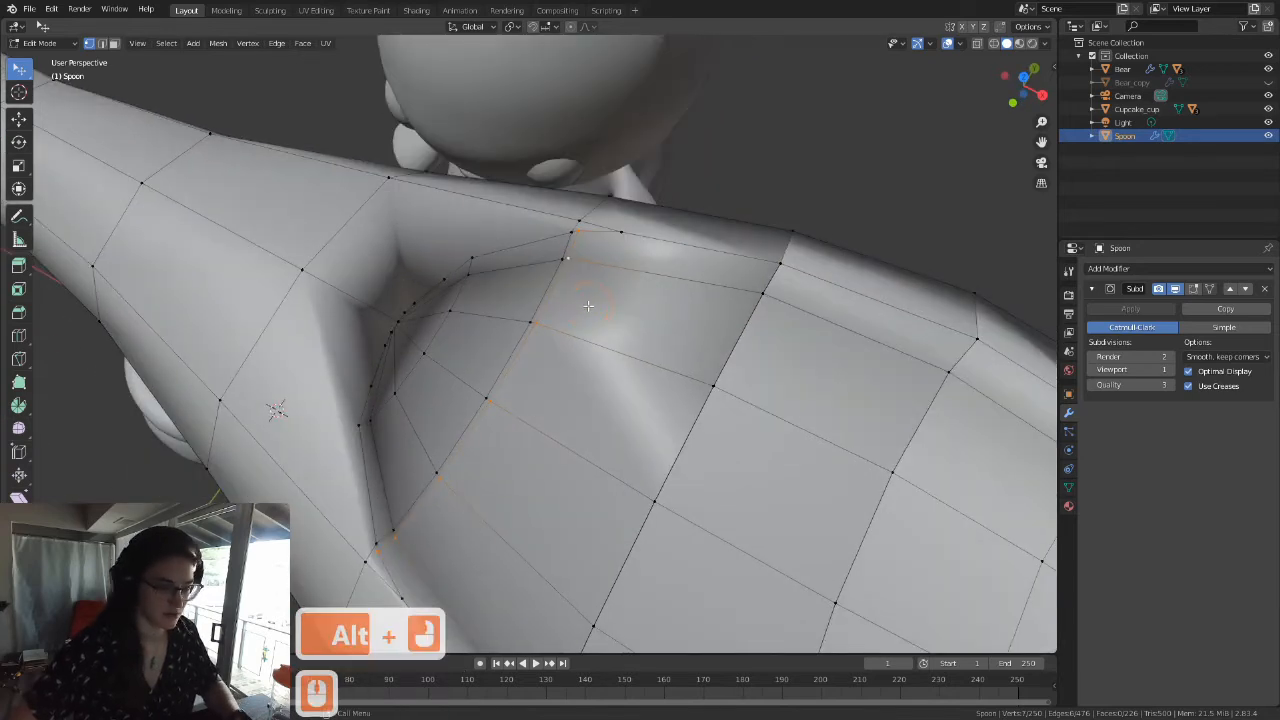
pyautogui.press('g')
pyautogui.press('g')
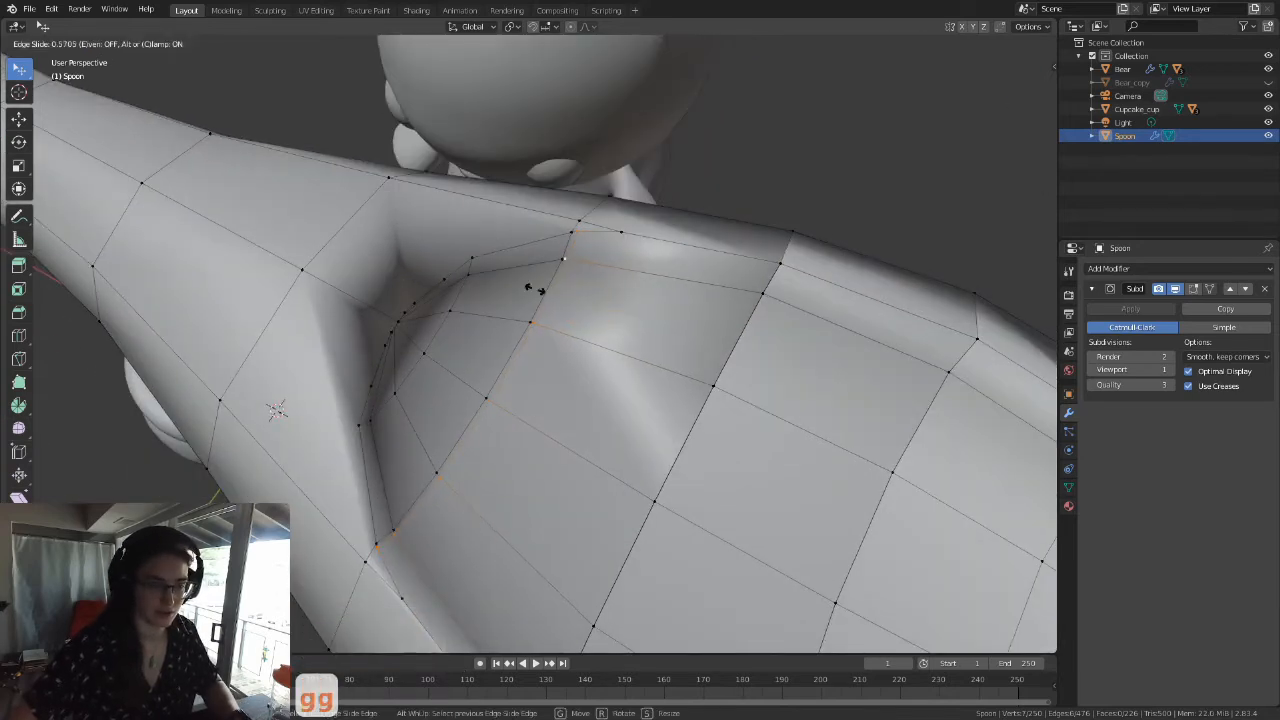
pyautogui.click(457, 268)
# Step: Vertex-slide the stray vertices on both rims beside the tip-side cut onto the ends of that cut
pyautogui.scroll(-2, 536, 294)
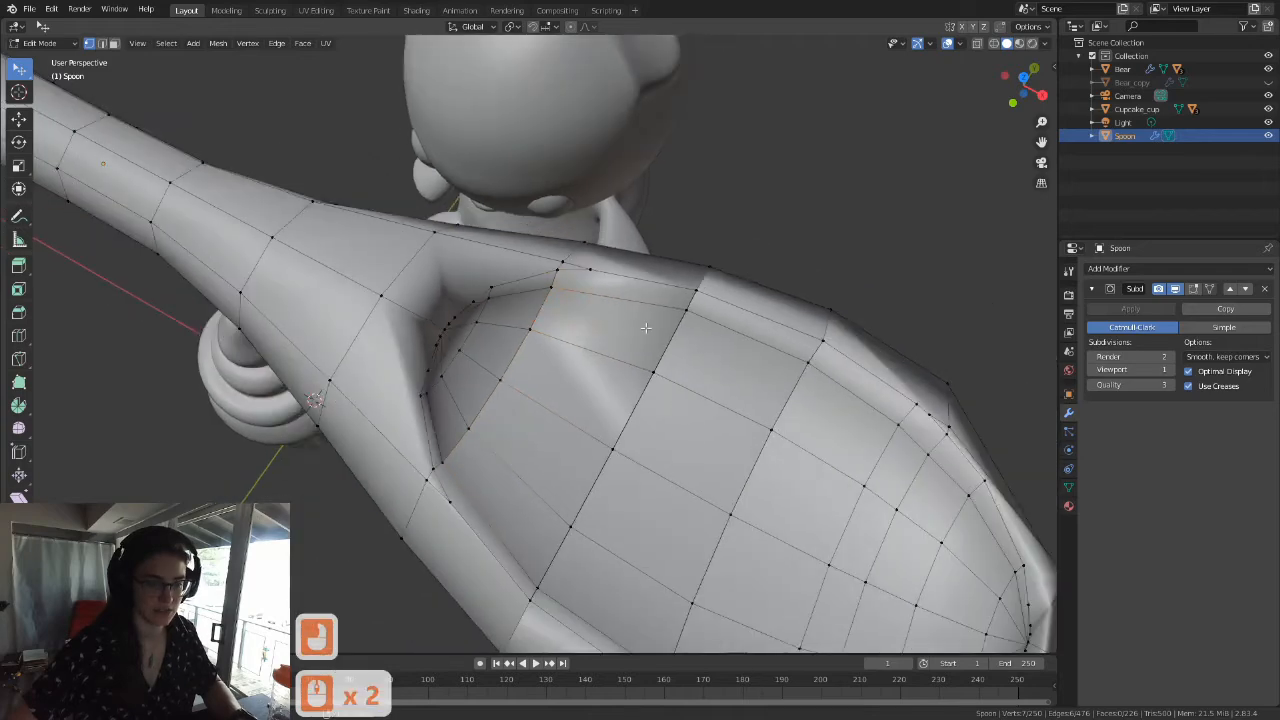
pyautogui.keyDown('shift'); pyautogui.moveTo(678, 330); pyautogui.dragTo(402, 191, button='middle'); pyautogui.keyUp('shift')
pyautogui.moveTo(500, 386); pyautogui.dragTo(536, 340, button='middle')
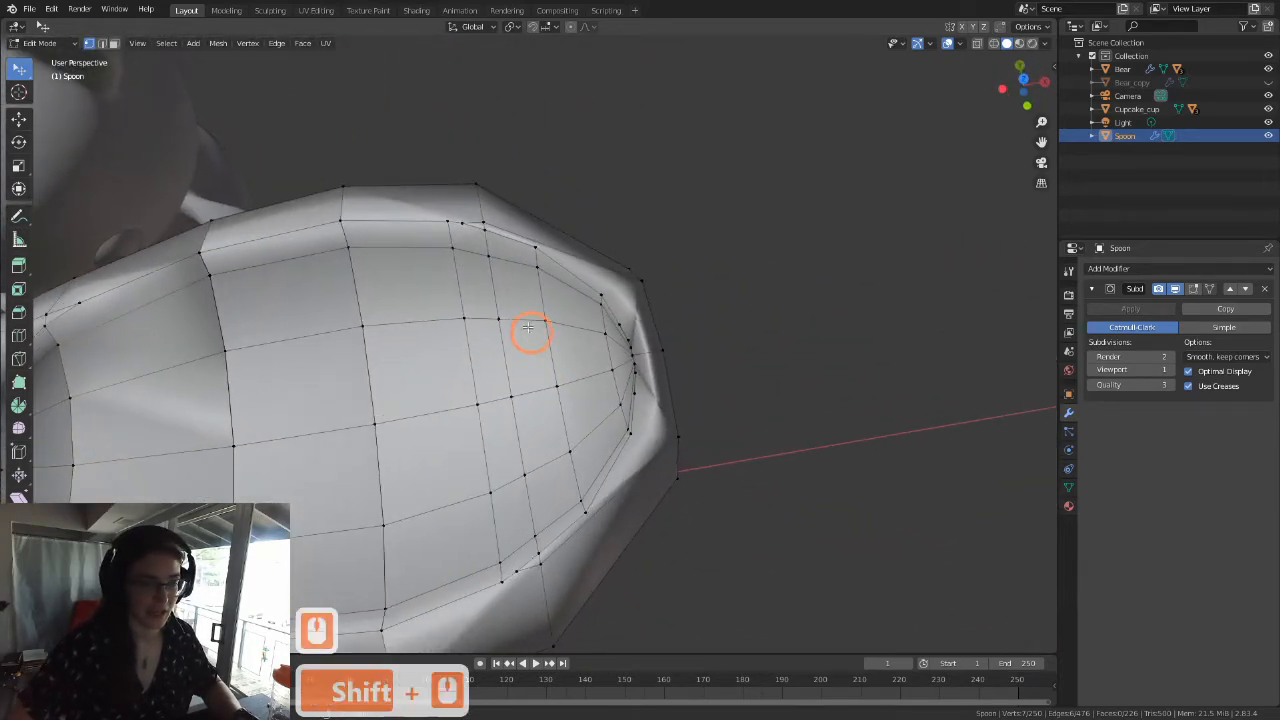
pyautogui.click(461, 226)
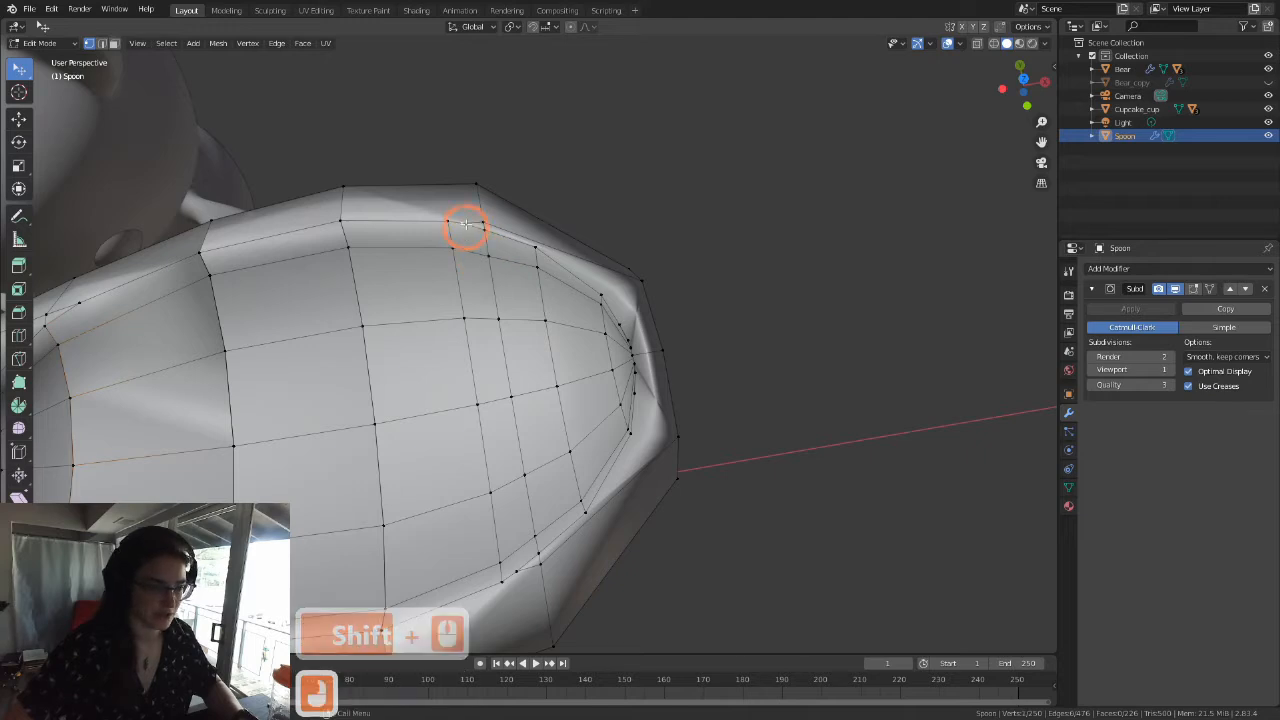
pyautogui.press('g')
pyautogui.press('g')
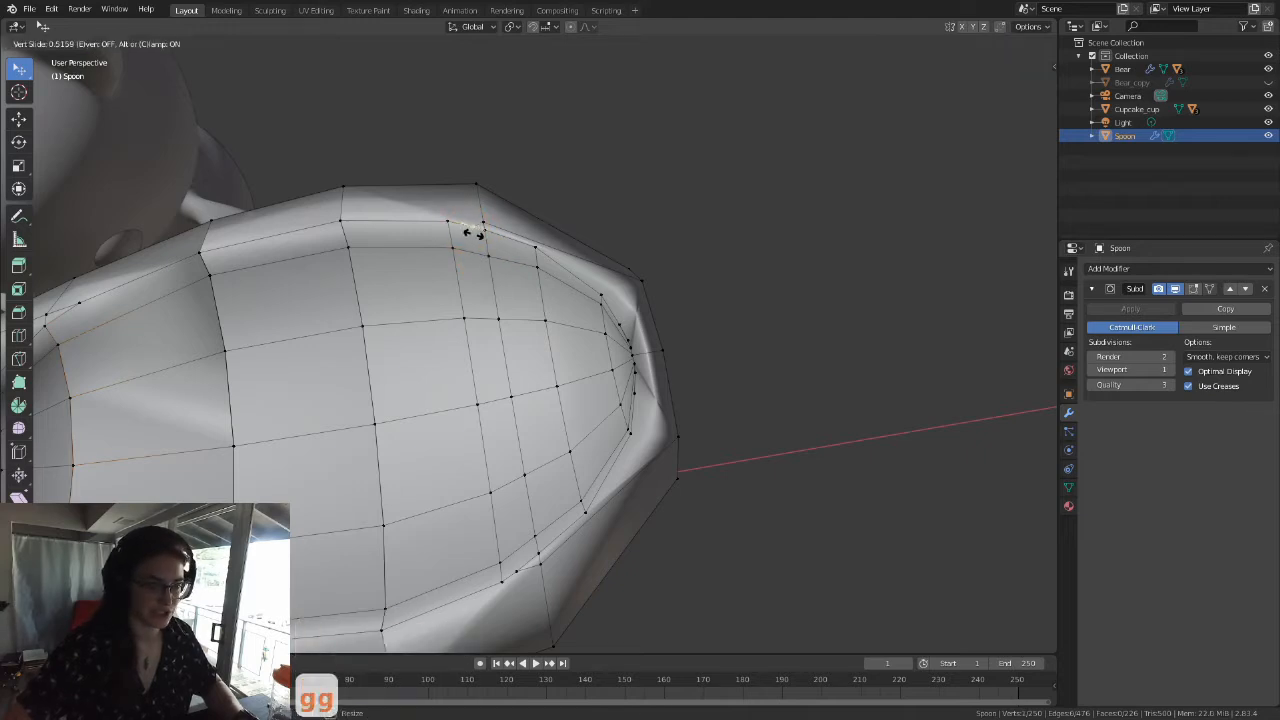
pyautogui.click(493, 241)
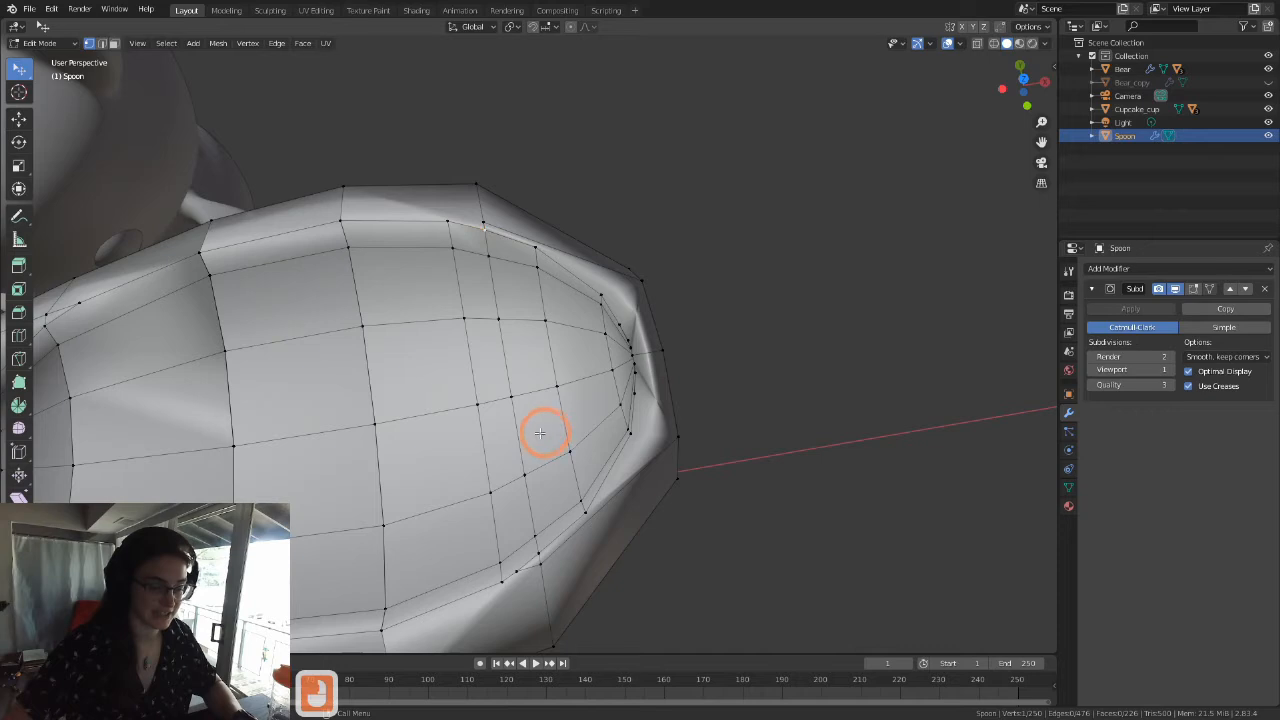
pyautogui.click(517, 570)
pyautogui.press('g')
pyautogui.press('g')
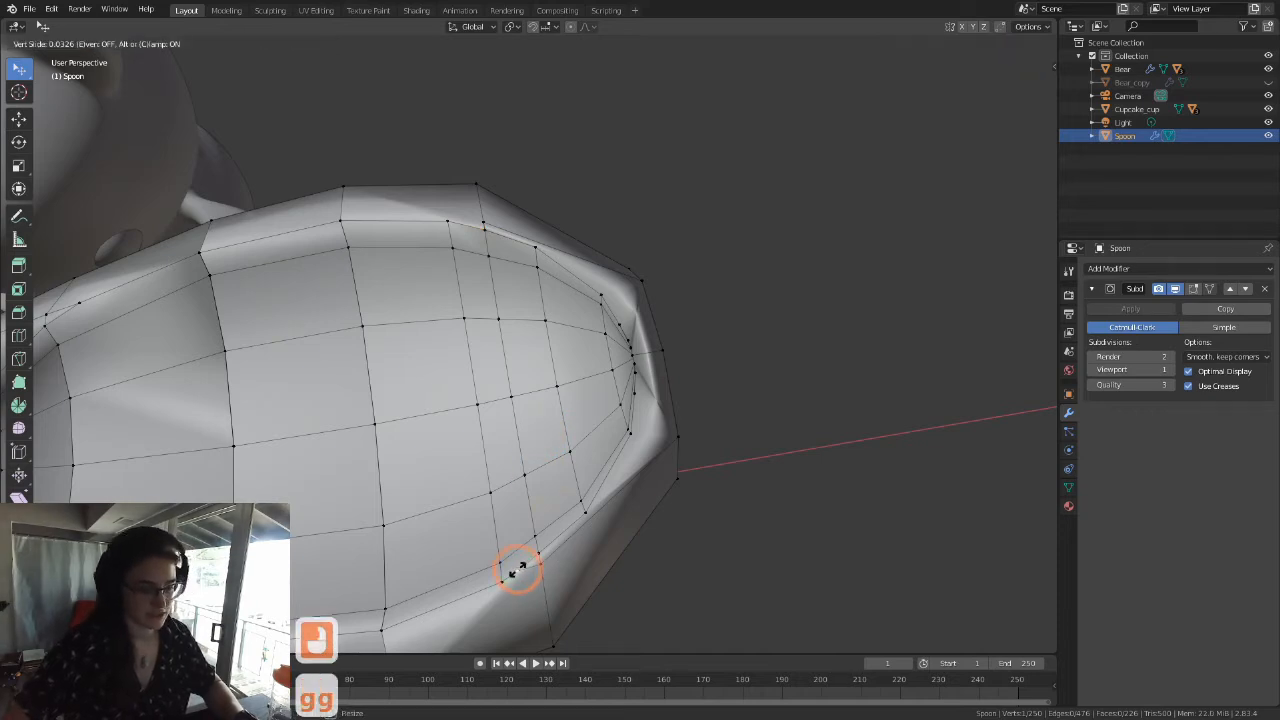
pyautogui.click(466, 277)
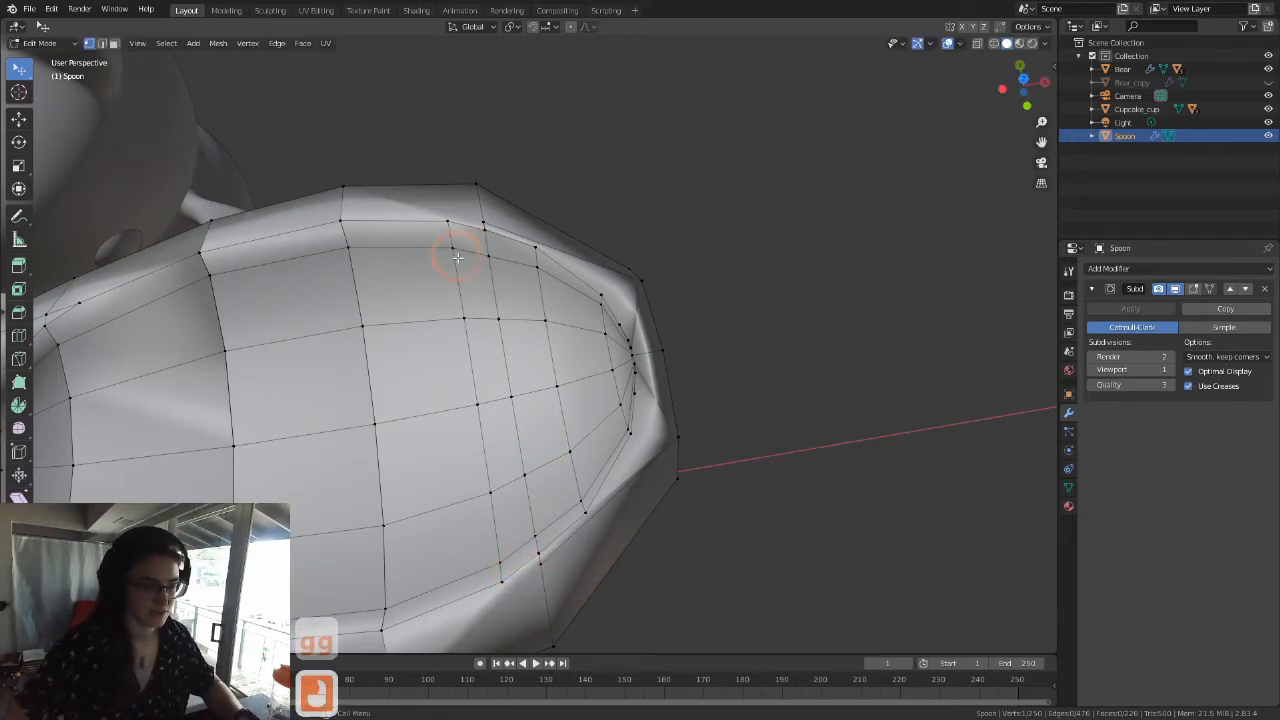
# Step: Select the original edge loop on the handle side of the tip-side cut and edge-slide it fully onto the cut
pyautogui.keyDown('alt'); pyautogui.click(453, 268); pyautogui.keyUp('alt')
pyautogui.press('g')
pyautogui.press('g')
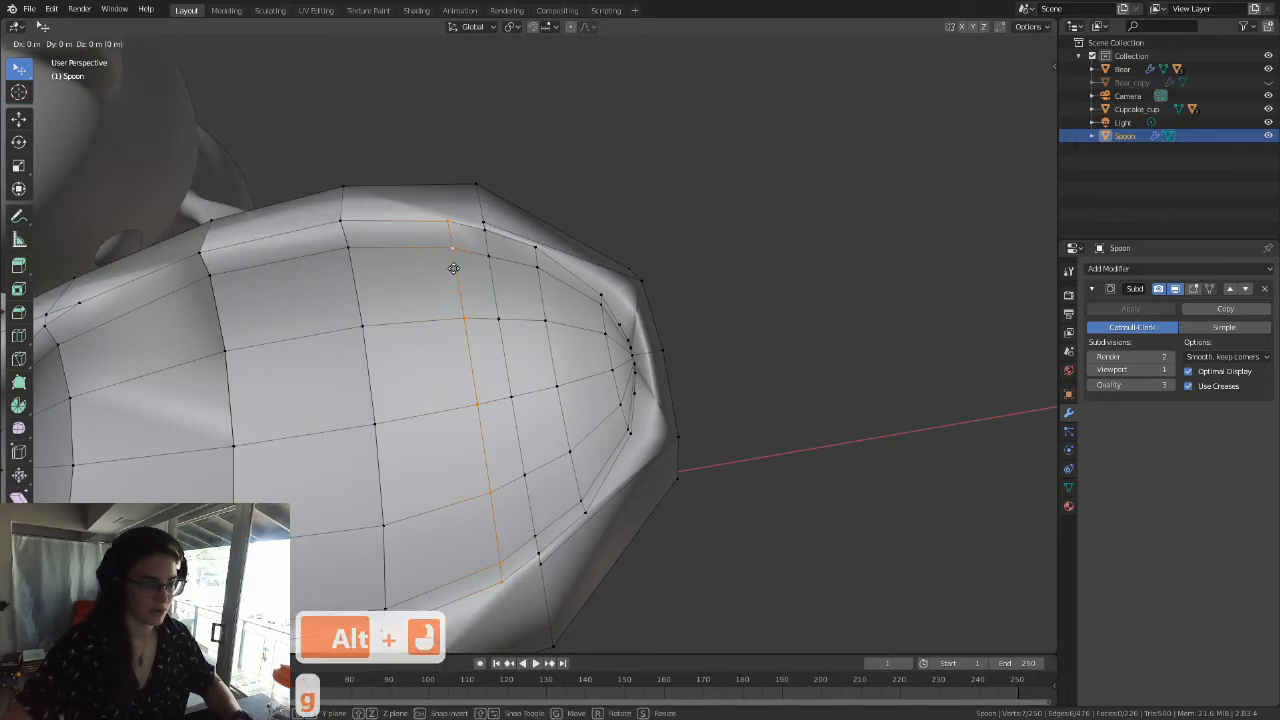
pyautogui.click(546, 274)
pyautogui.click(577, 472)
# Step: Try moving a mid-bowl vertex on one of the merged cuts to check for a duplicate vertex beneath it
pyautogui.moveTo(586, 463); pyautogui.dragTo(540, 370, button='middle')
pyautogui.scroll(-2, 637, 383)
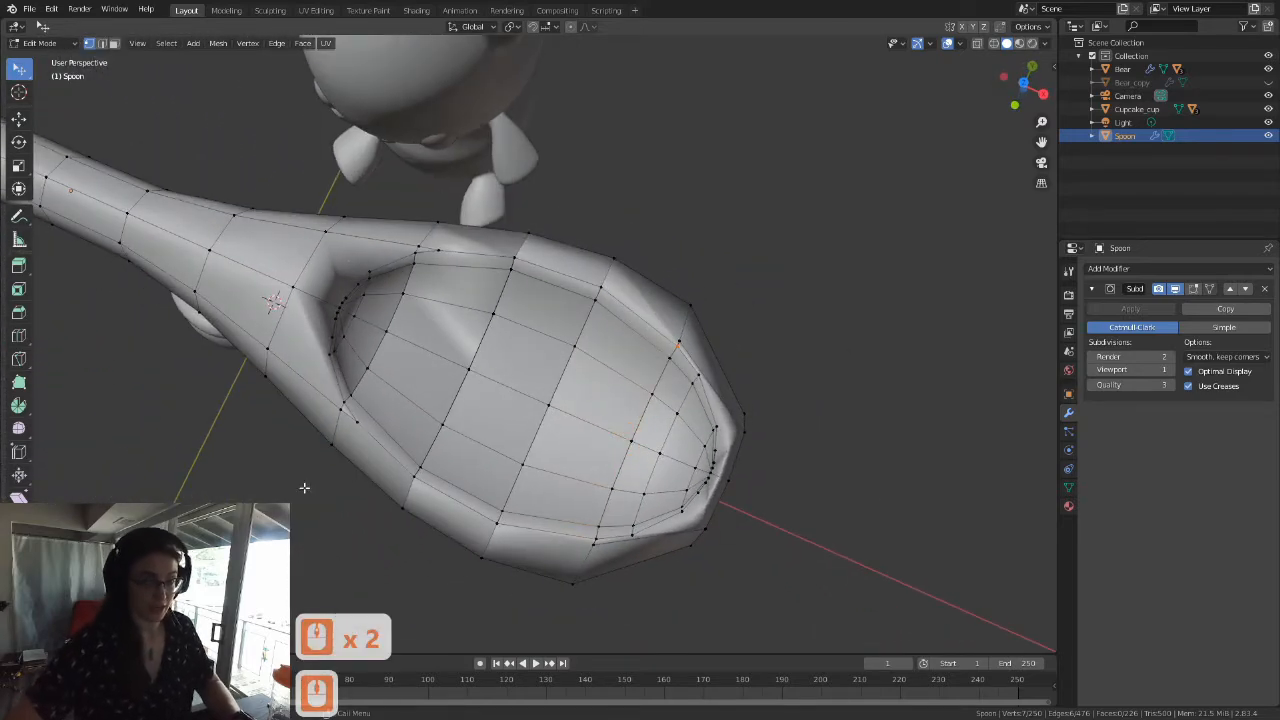
pyautogui.scroll(4, 137, 175)
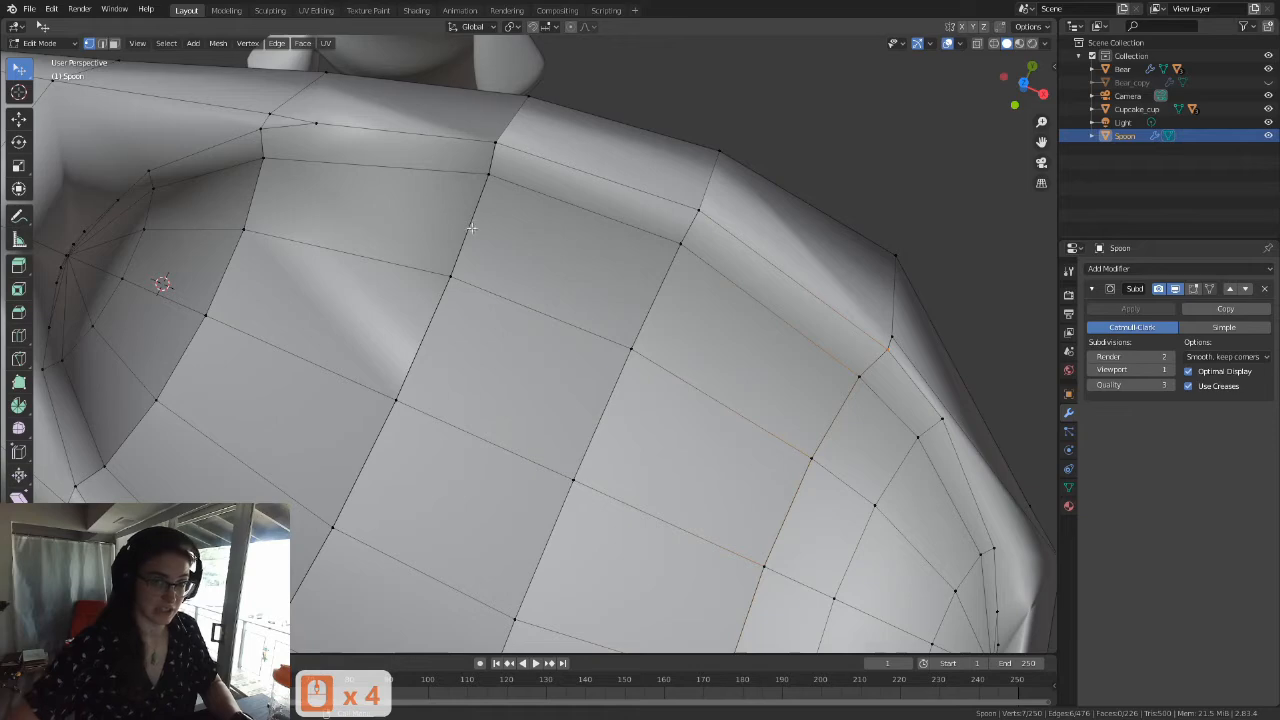
pyautogui.moveTo(360, 384); pyautogui.dragTo(566, 277, button='middle')
pyautogui.scroll(-3, 429, 349)
pyautogui.click(560, 291)
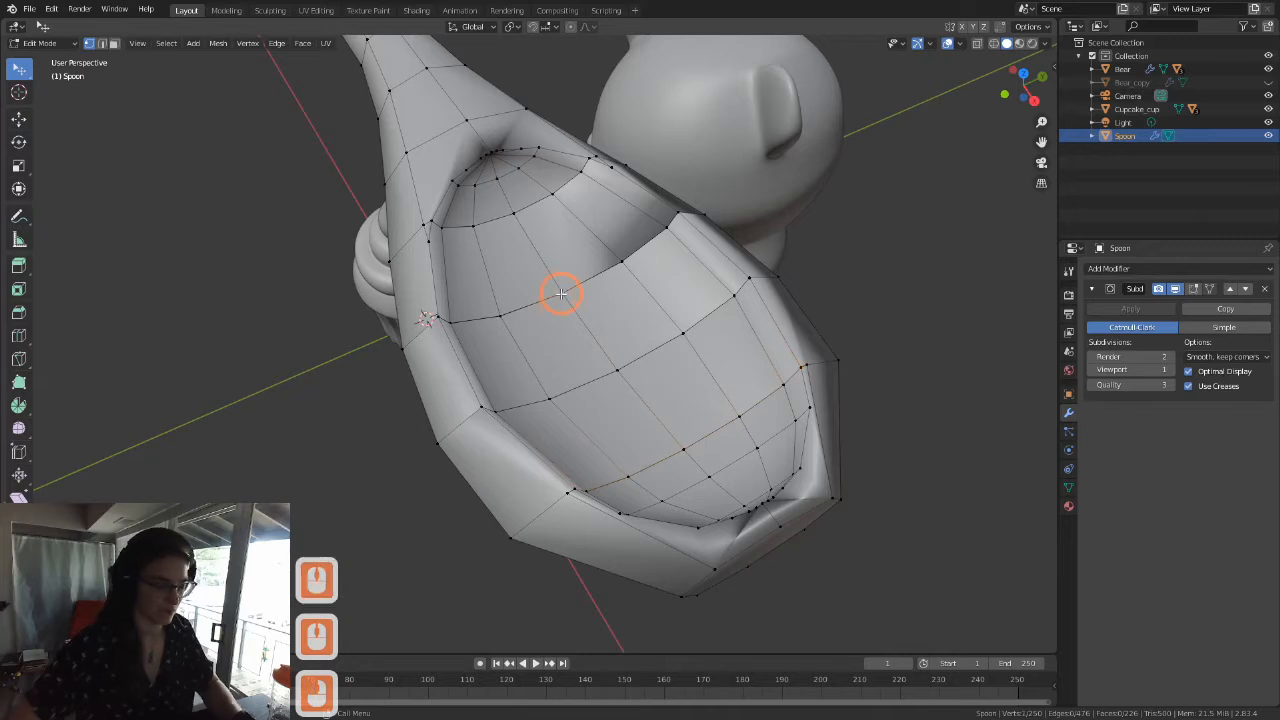
pyautogui.press('g')
pyautogui.press('Escape')
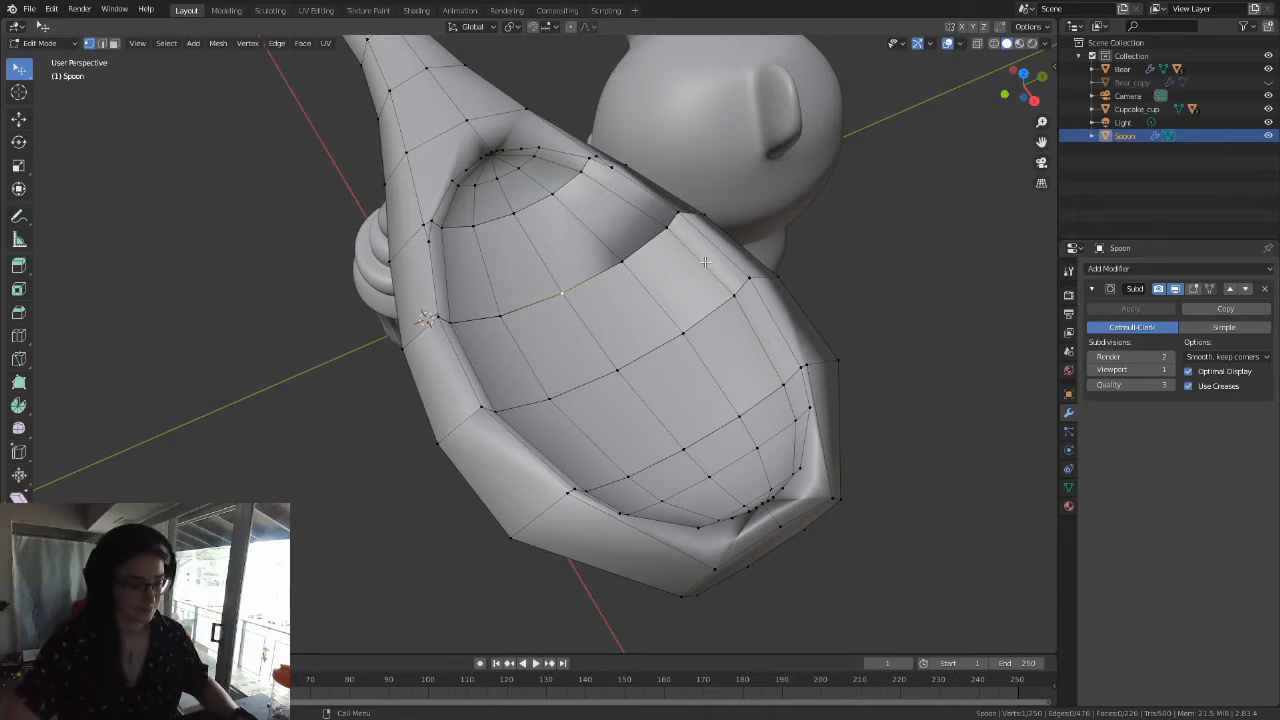
# Step: Select the whole spoon mesh and merge its overlapping vertices with Merge by Distance, running the cleanup twice
pyautogui.keyDown('shift'); pyautogui.moveTo(705, 262); pyautogui.dragTo(694, 294, button='middle'); pyautogui.keyUp('shift')
pyautogui.scroll(-3, 660, 294)
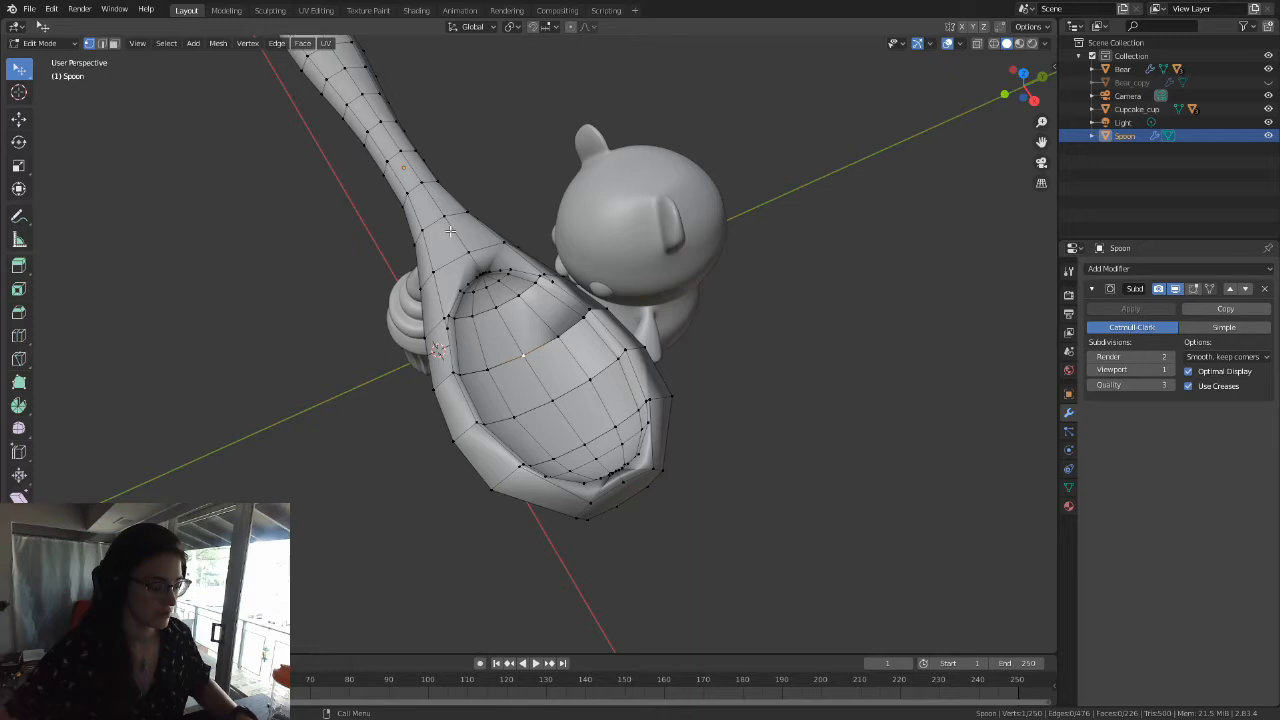
pyautogui.press('a')
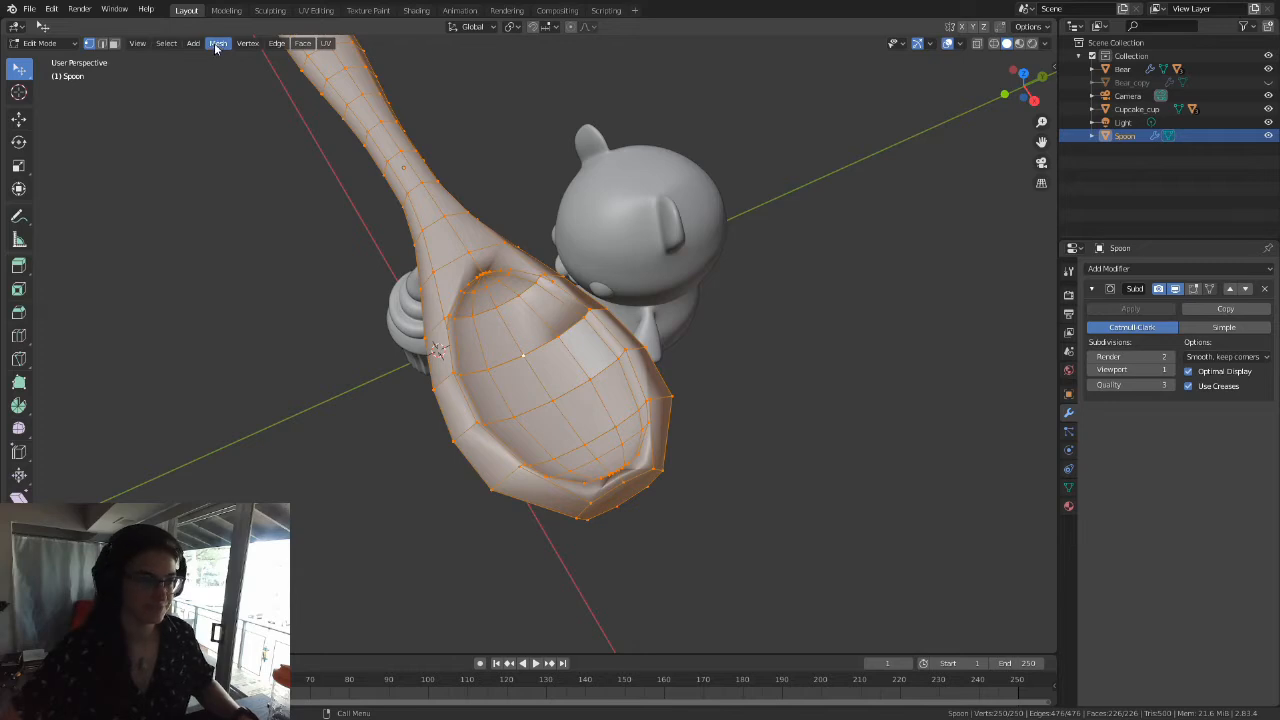
pyautogui.click(216, 46)
pyautogui.moveTo(252, 264)
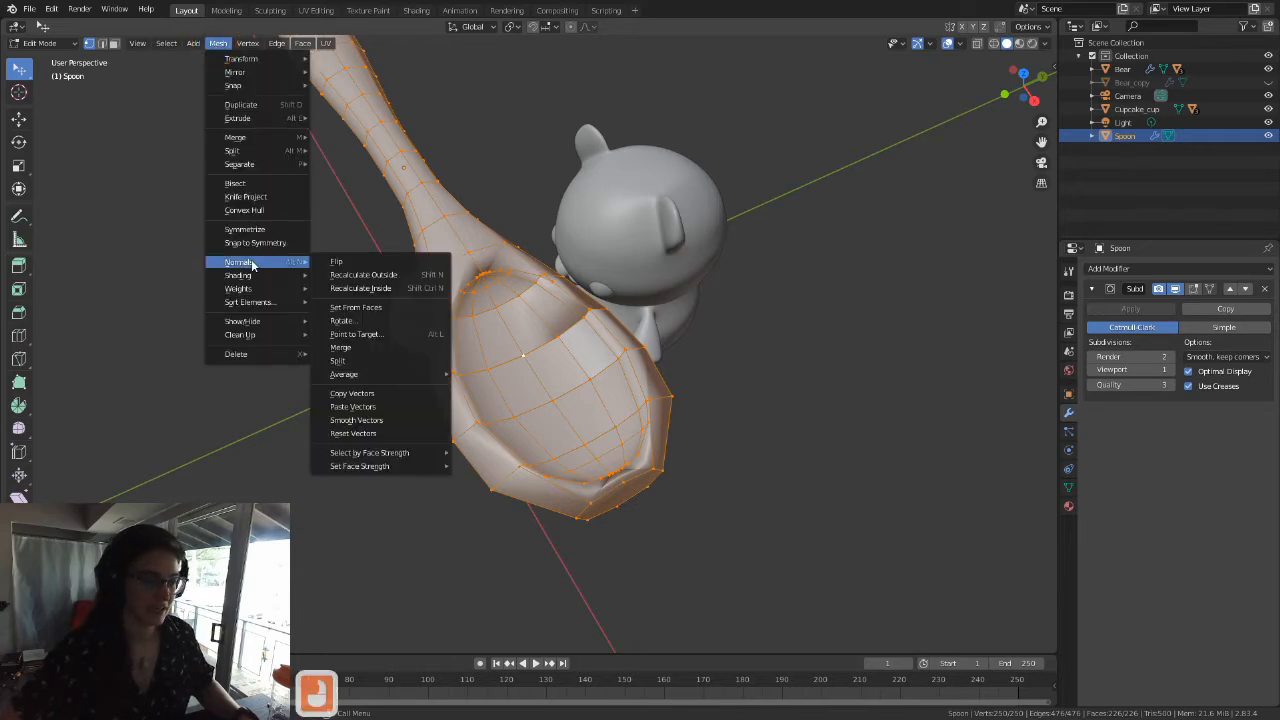
pyautogui.moveTo(264, 335)
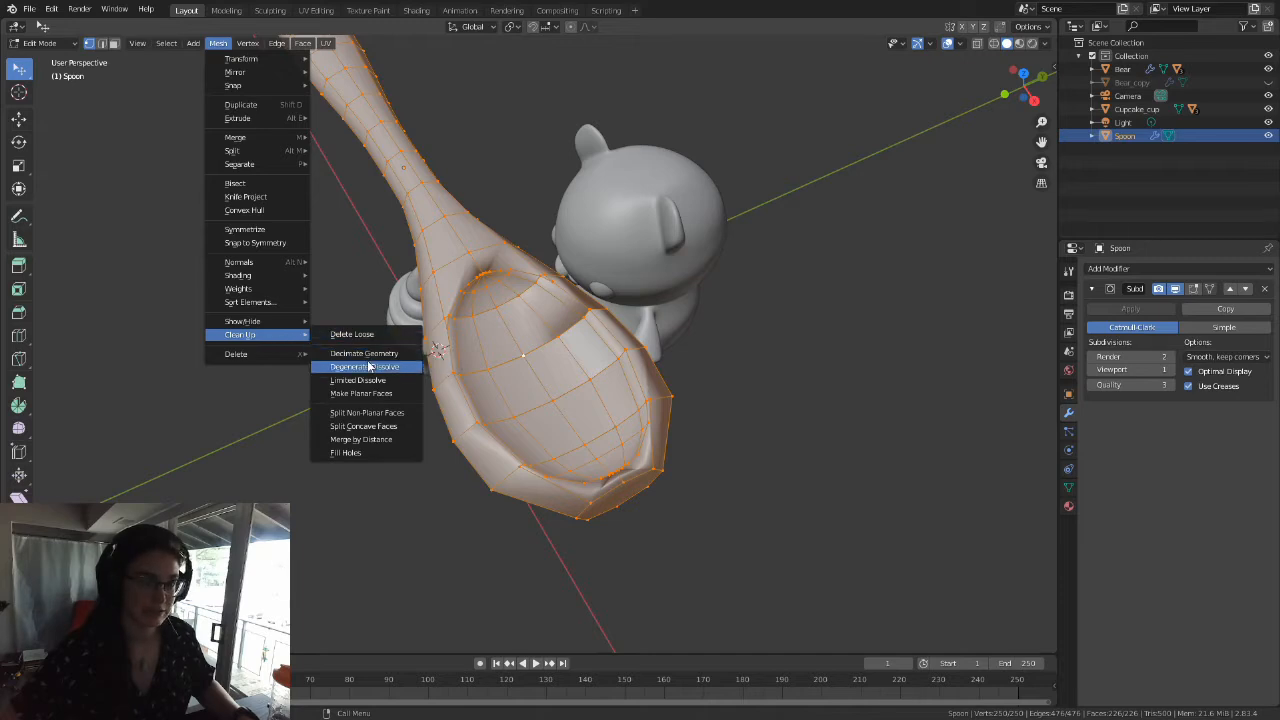
pyautogui.click(371, 441)
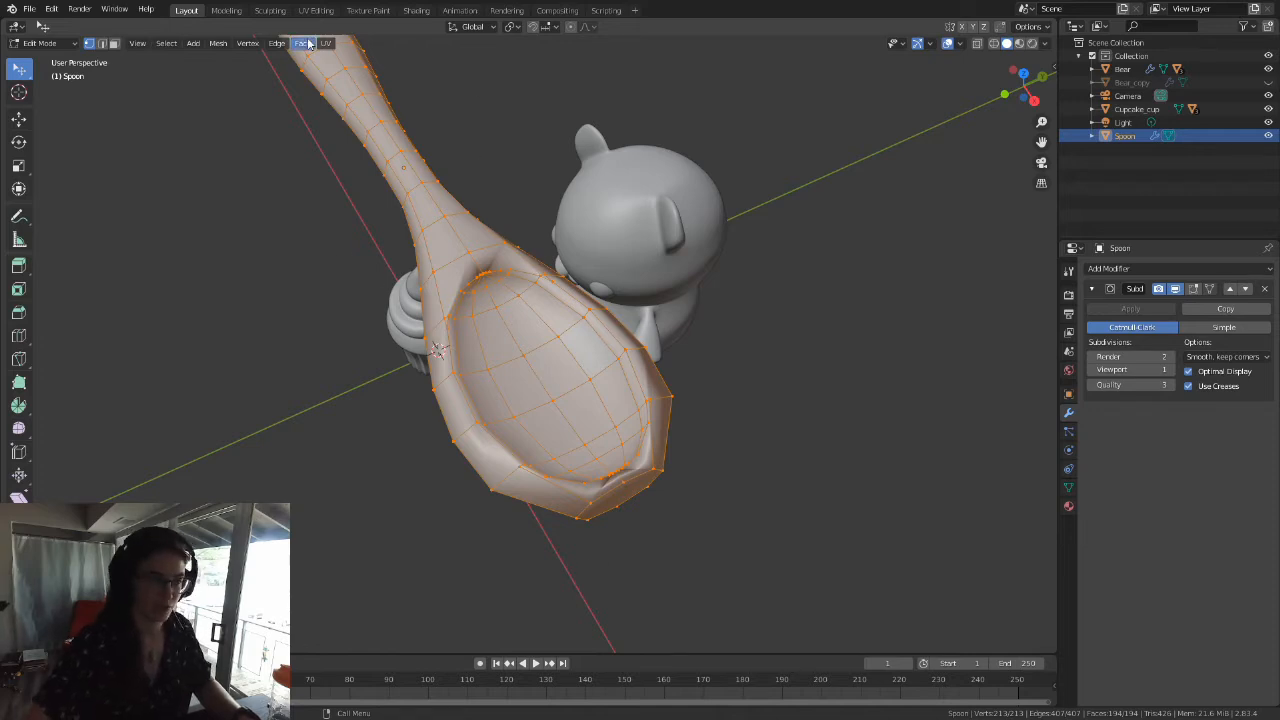
pyautogui.click(218, 43)
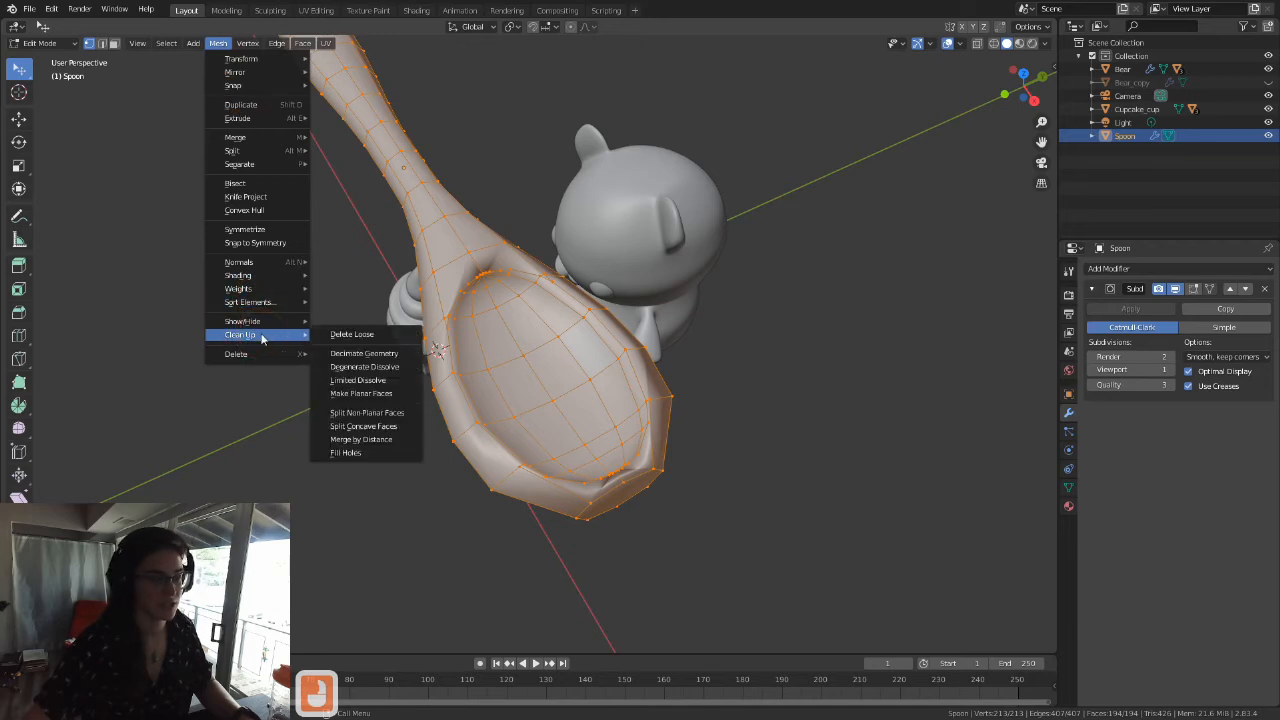
pyautogui.click(392, 439)
# Step: Try moving a vertex inside the bowl to check that the overlapping vertices are merged, then cancel the move
pyautogui.scroll(4, 591, 371)
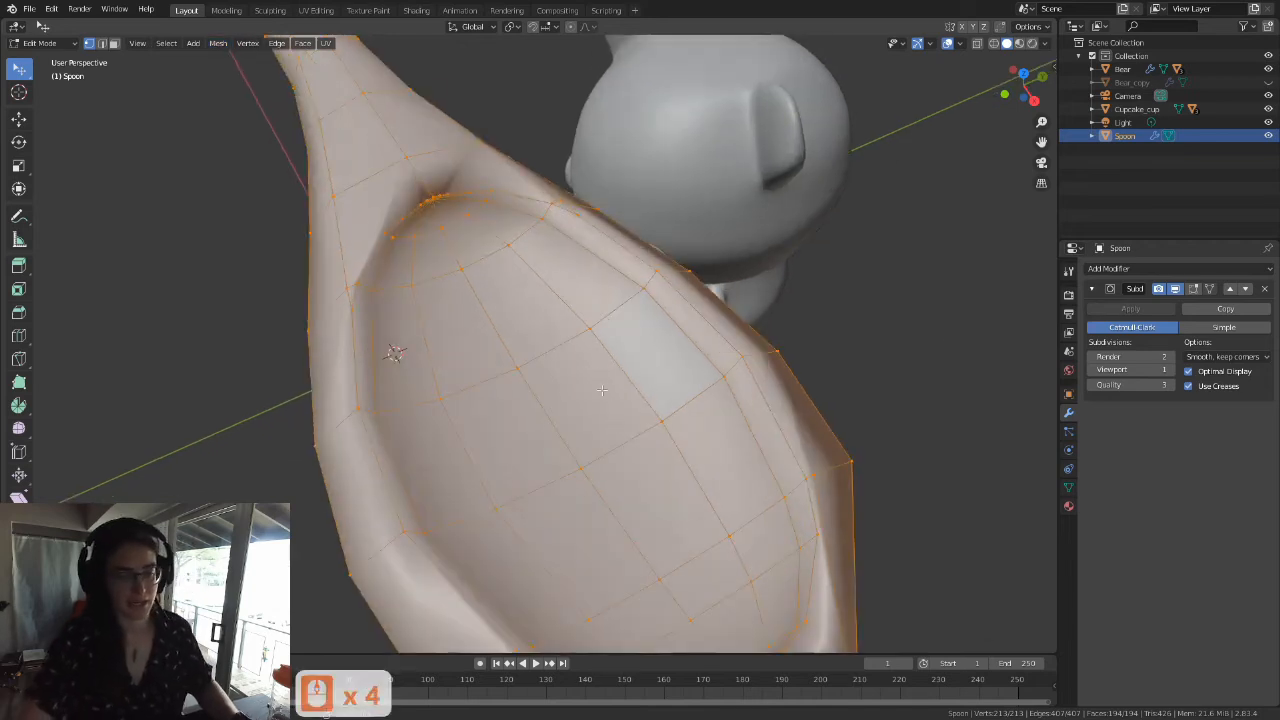
pyautogui.click(591, 333)
pyautogui.press('g')
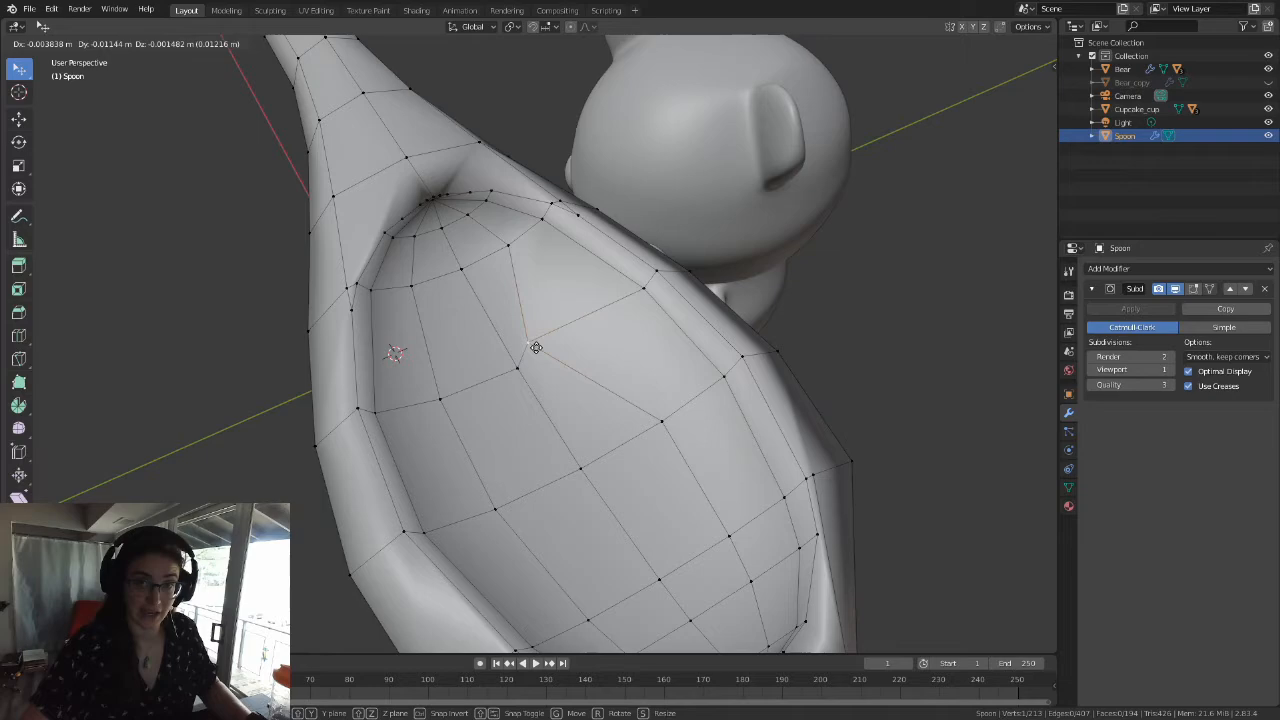
pyautogui.press('Escape')
# Step: Vertex-slide the stray rim vertex near the bowl's handle end up the rim edge onto the adjacent corner vertex
pyautogui.scroll(-1, 583, 326)
pyautogui.scroll(1, 583, 326)
pyautogui.moveTo(583, 326); pyautogui.dragTo(513, 390, button='middle')
pyautogui.scroll(3, 513, 390)
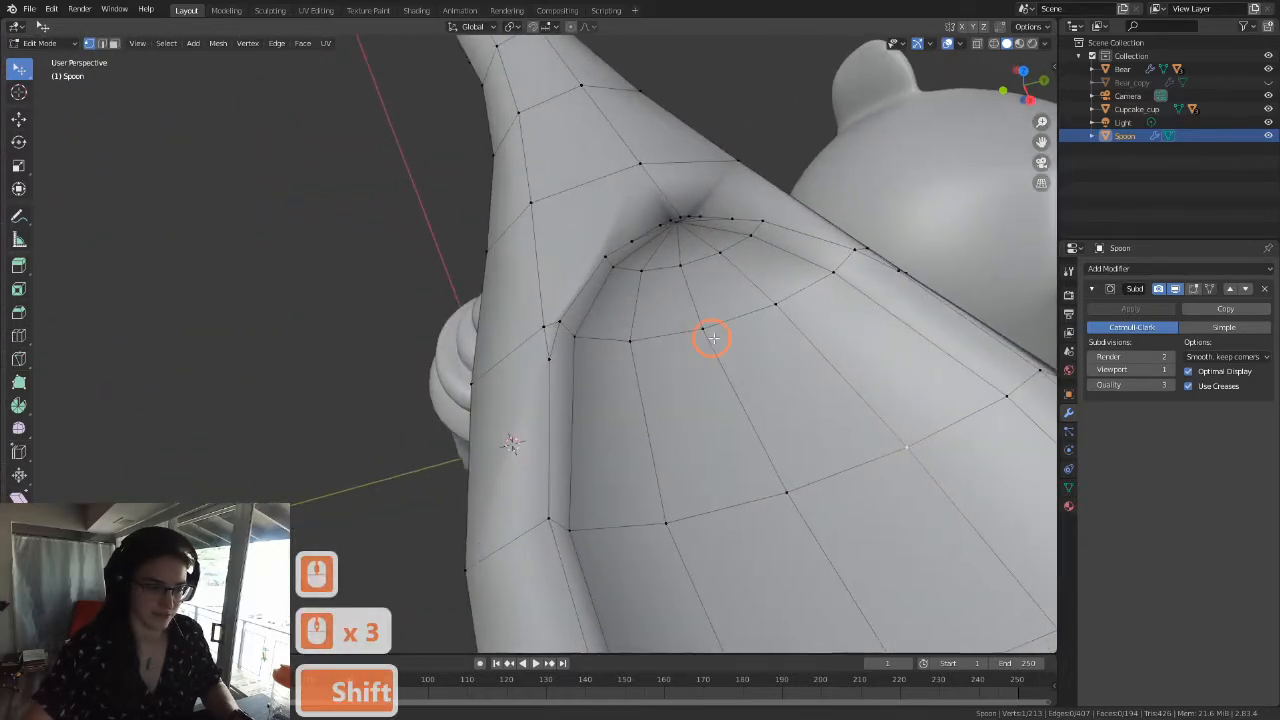
pyautogui.keyDown('shift'); pyautogui.moveTo(686, 337); pyautogui.dragTo(657, 366, button='middle'); pyautogui.keyUp('shift')
pyautogui.scroll(3, 566, 374)
pyautogui.click(569, 369)
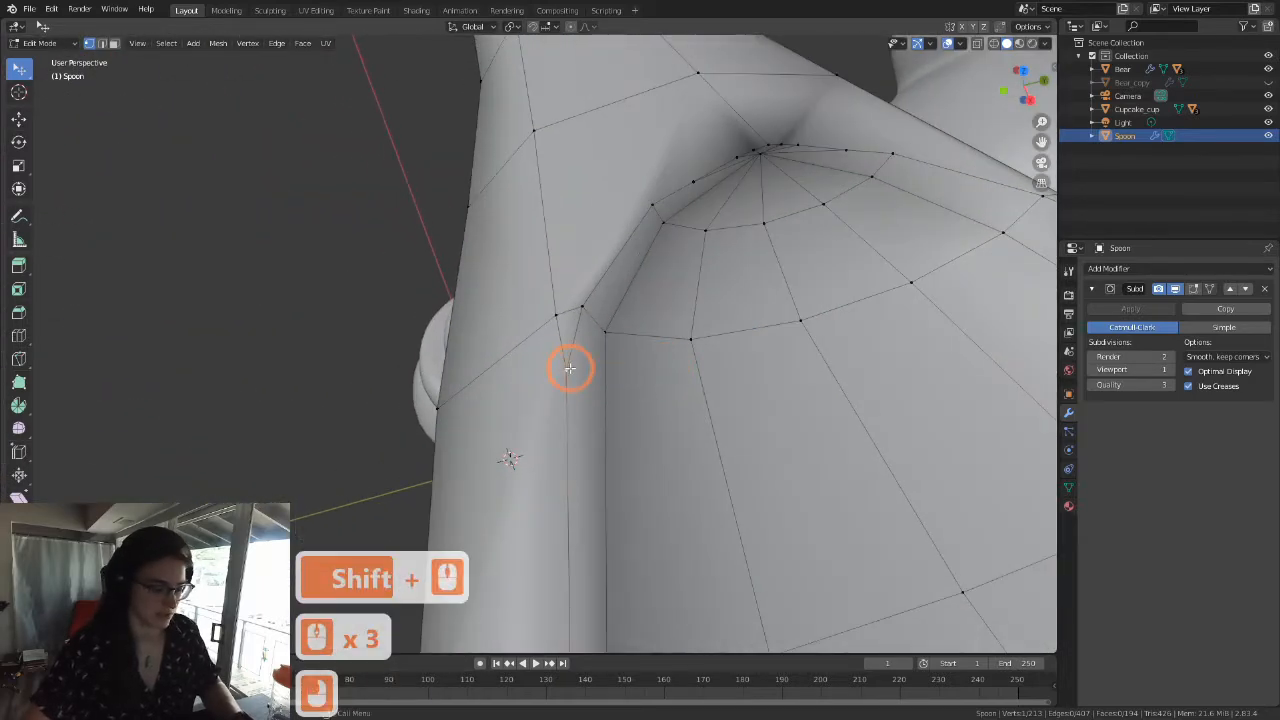
pyautogui.press('g')
pyautogui.press('g')
pyautogui.click(594, 299)
pyautogui.scroll(-2, 674, 317)
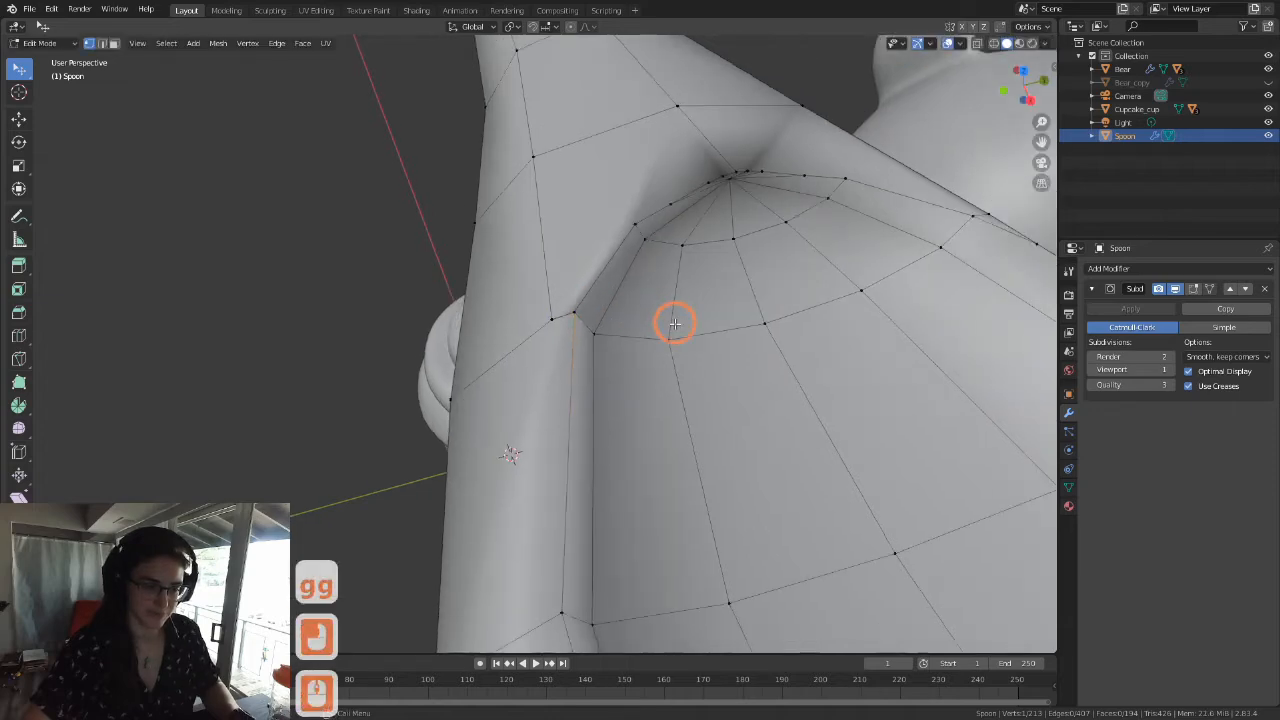
# Step: Vertex-slide the matching stray vertex on the opposite rim up its edge onto the neighbouring corner vertex
pyautogui.keyDown('shift'); pyautogui.moveTo(853, 323); pyautogui.dragTo(786, 494, button='middle'); pyautogui.keyUp('shift')
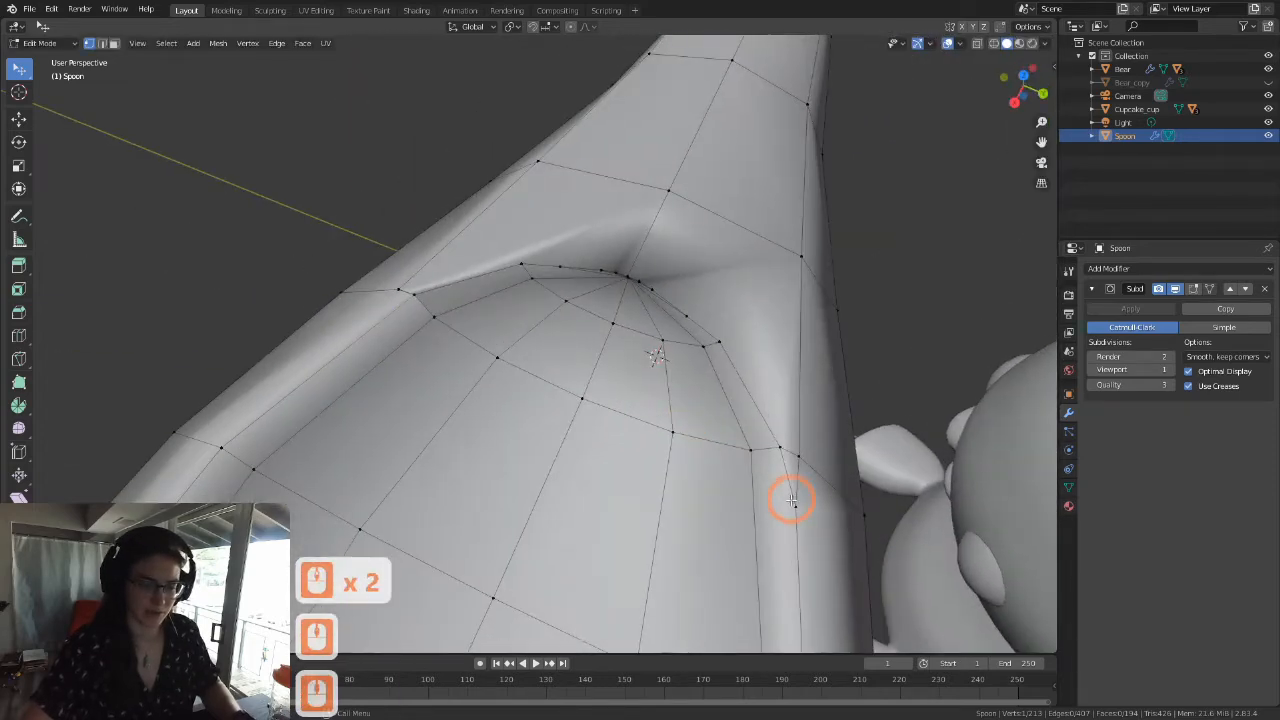
pyautogui.press('g')
pyautogui.press('g')
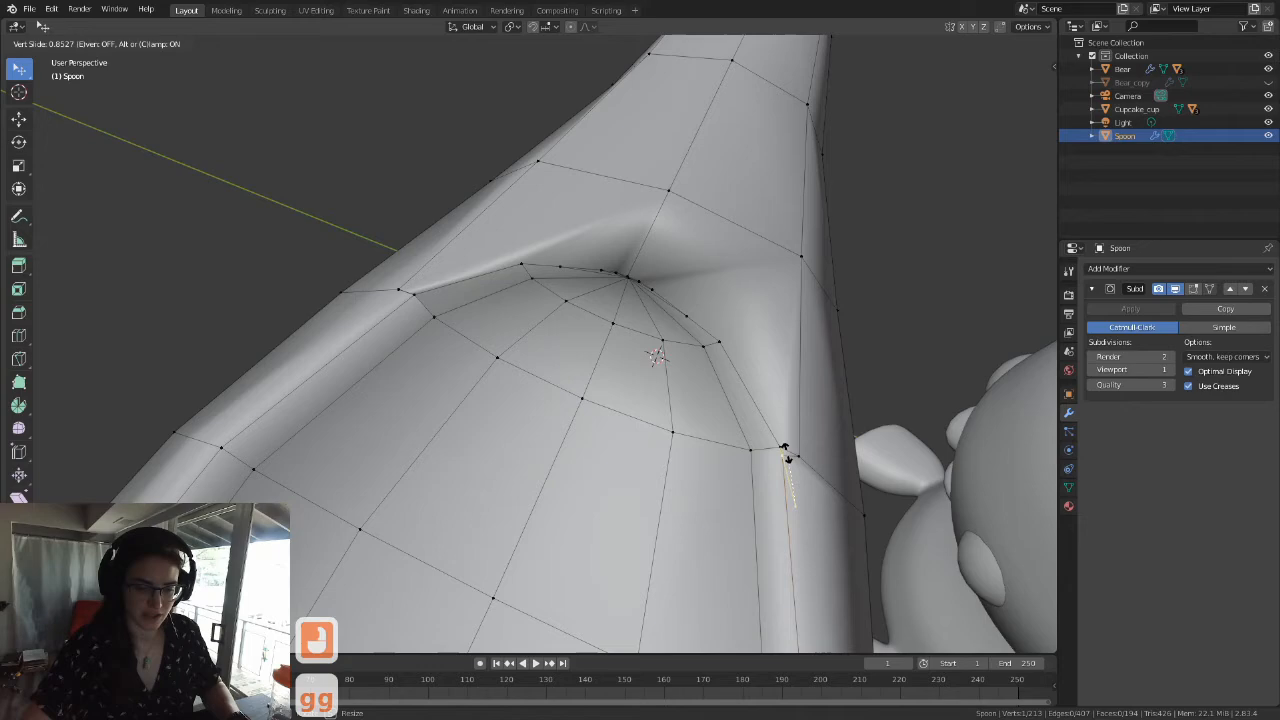
pyautogui.click(778, 440)
# Step: Vertex-slide the two stray vertices immediately beside the rim's centre vertex at the handle end onto that centre vertex
pyautogui.scroll(4, 657, 355)
pyautogui.keyDown('shift'); pyautogui.moveTo(614, 352); pyautogui.dragTo(446, 394, button='middle'); pyautogui.keyUp('shift')
pyautogui.moveTo(446, 394); pyautogui.dragTo(517, 314, button='middle')
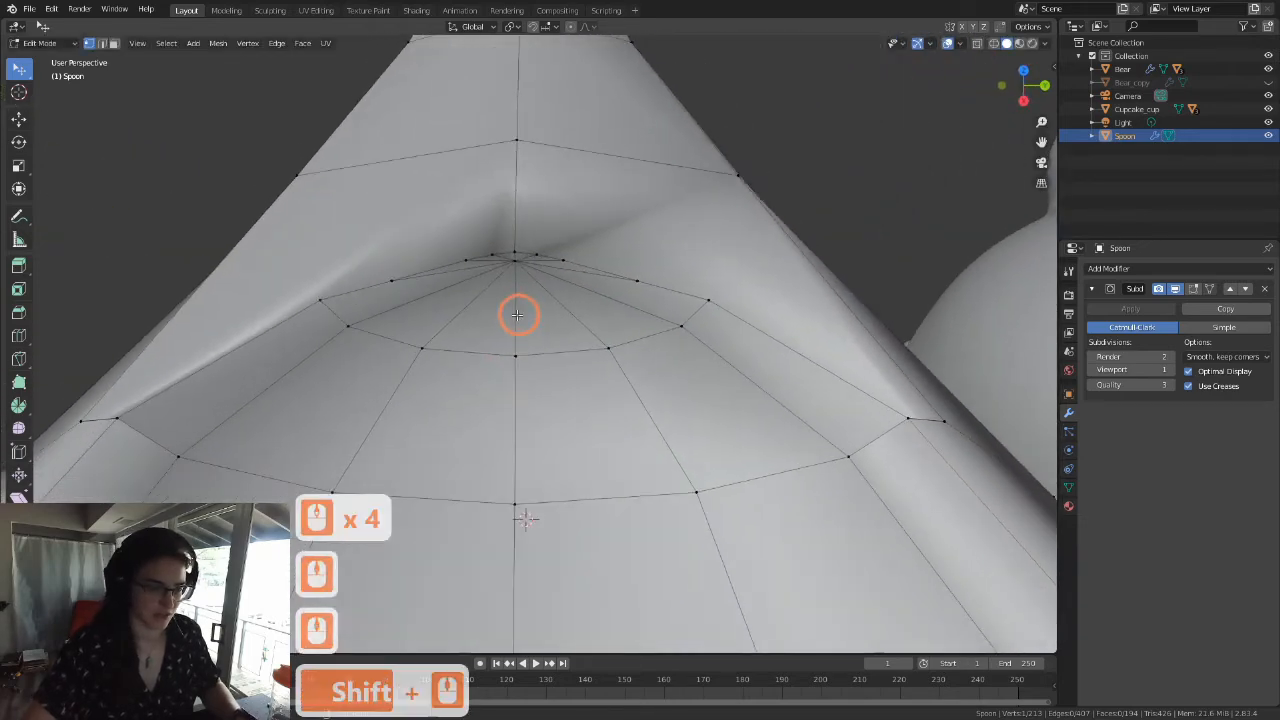
pyautogui.click(493, 251)
pyautogui.press('g')
pyautogui.press('g')
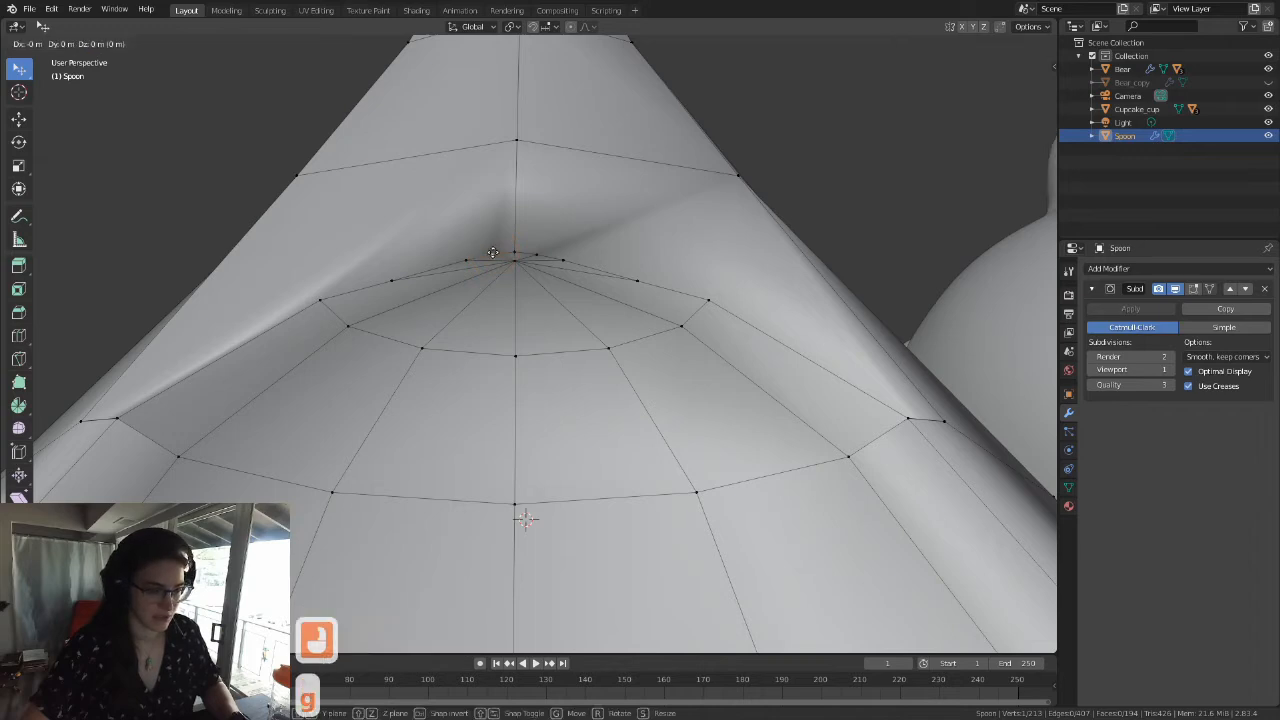
pyautogui.click(529, 251)
pyautogui.click(534, 254)
pyautogui.press('g')
pyautogui.press('g')
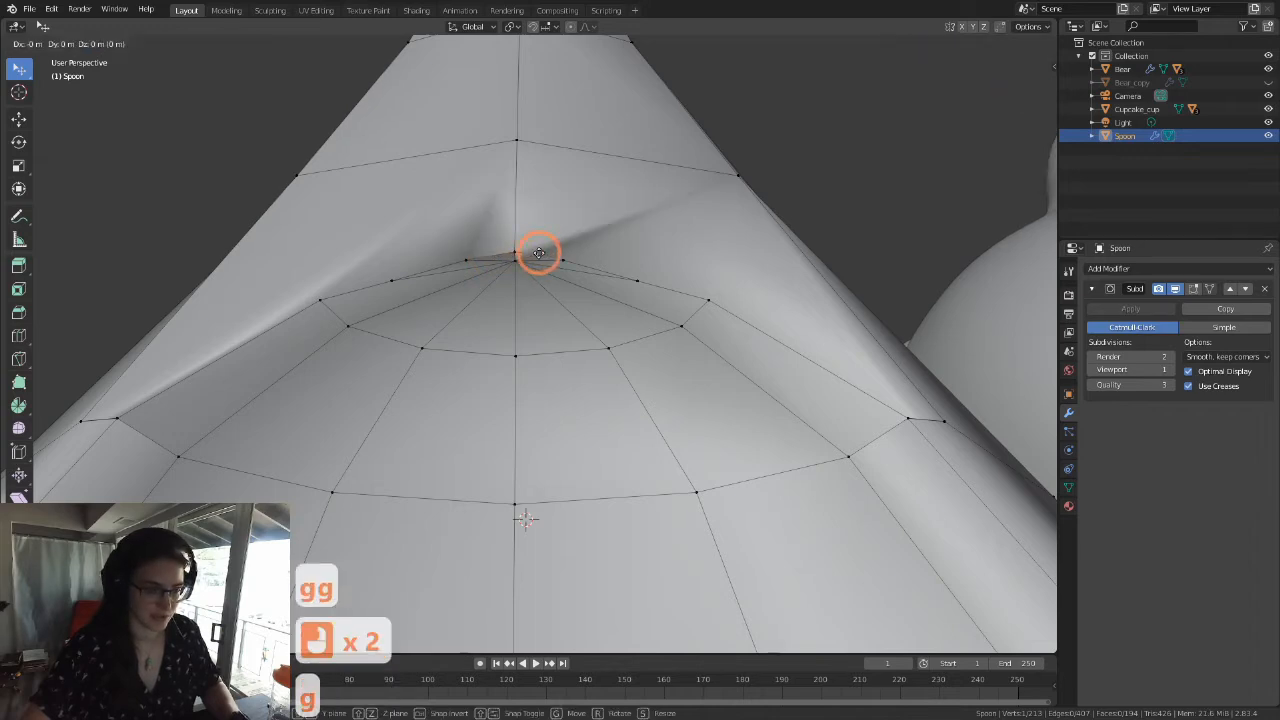
pyautogui.click(540, 247)
# Step: Vertex-slide the next pair of stray rim vertices, one on each side, onto the centre vertex at the handle end
pyautogui.click(543, 251)
pyautogui.press('g')
pyautogui.press('g')
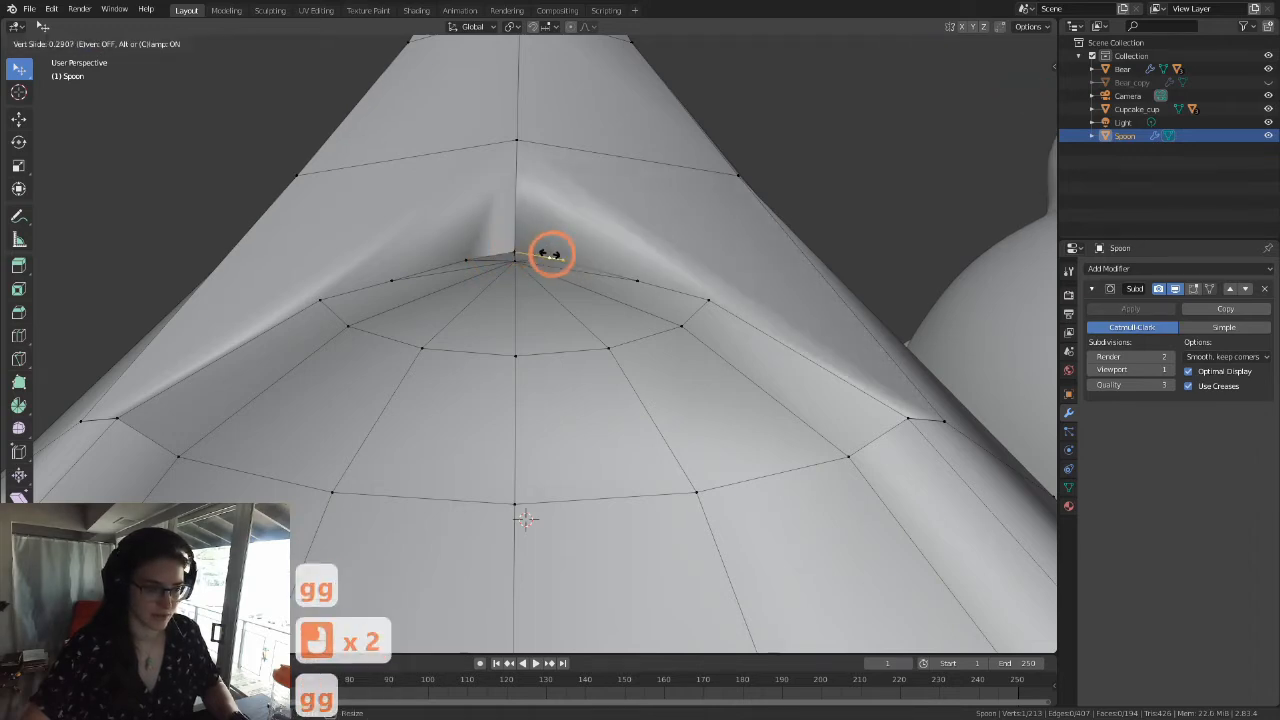
pyautogui.click(589, 257)
pyautogui.click(466, 257)
pyautogui.press('g')
pyautogui.press('g')
pyautogui.click(512, 249)
# Step: Vertex-slide the outermost pair of stray vertices along the straight rim edges onto the handle-end centre vertex
pyautogui.click(389, 279)
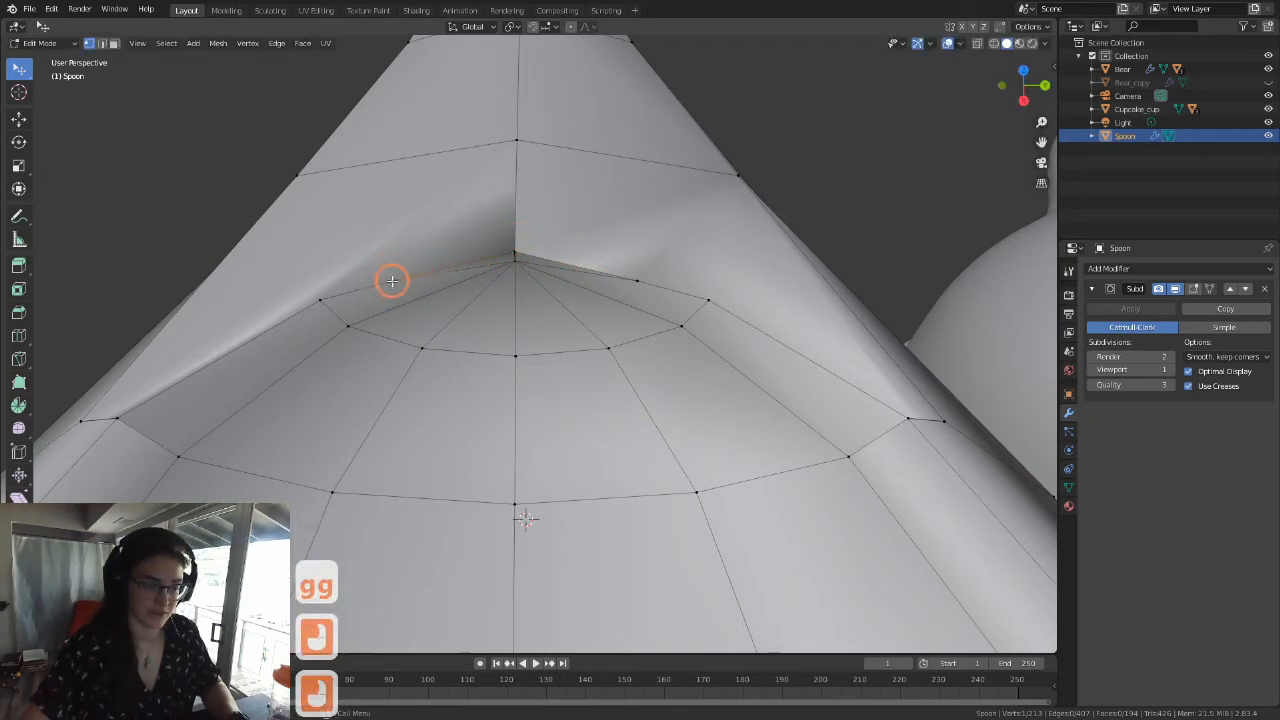
pyautogui.press('g')
pyautogui.press('g')
pyautogui.click(627, 274)
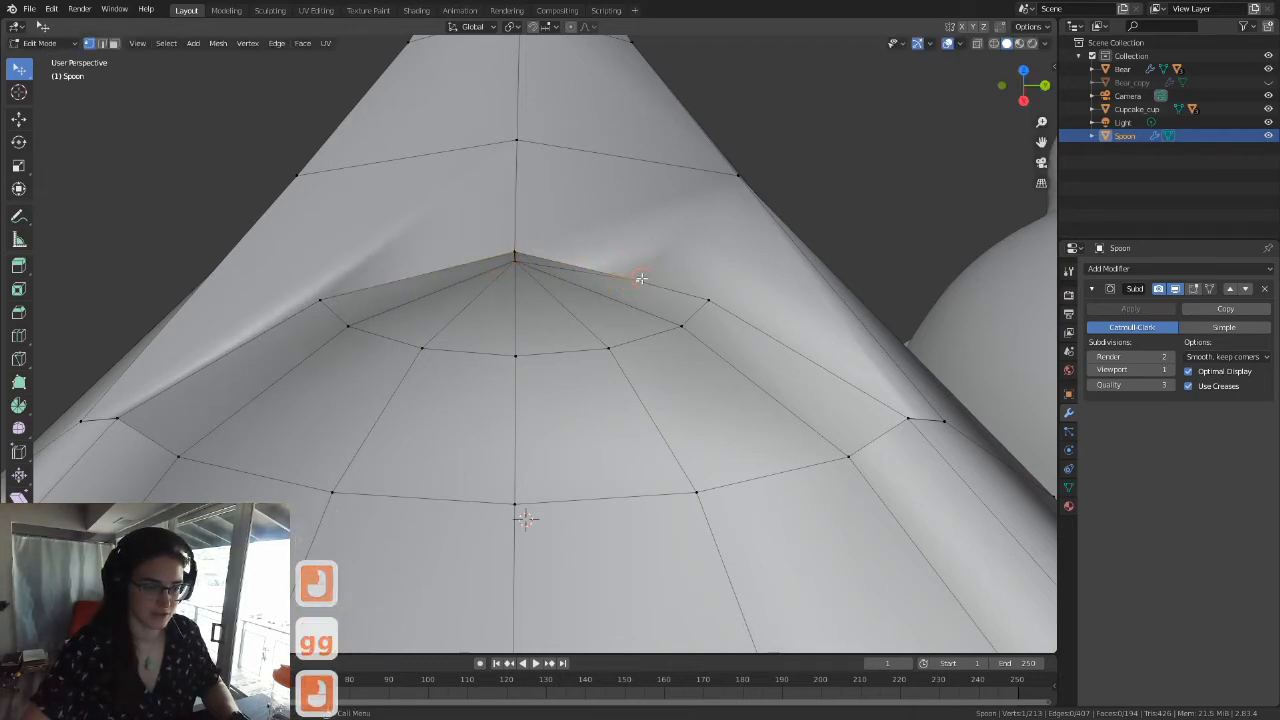
pyautogui.click(603, 266)
pyautogui.press('g')
pyautogui.press('g')
pyautogui.click(514, 249)
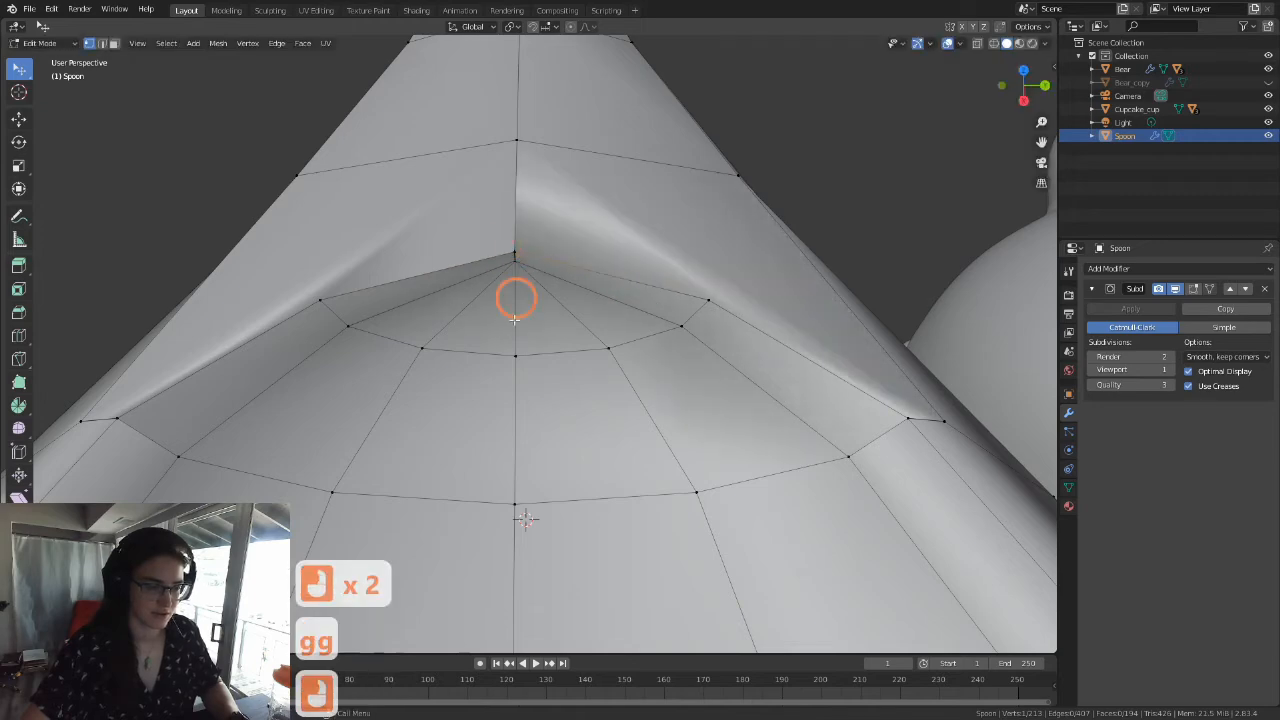
# Step: Vertex-slide the vertex where the bowl's inner edges converge at the handle end up onto the rim's centre vertex
pyautogui.scroll(-6, 501, 368)
pyautogui.moveTo(554, 391); pyautogui.dragTo(545, 357, button='middle')
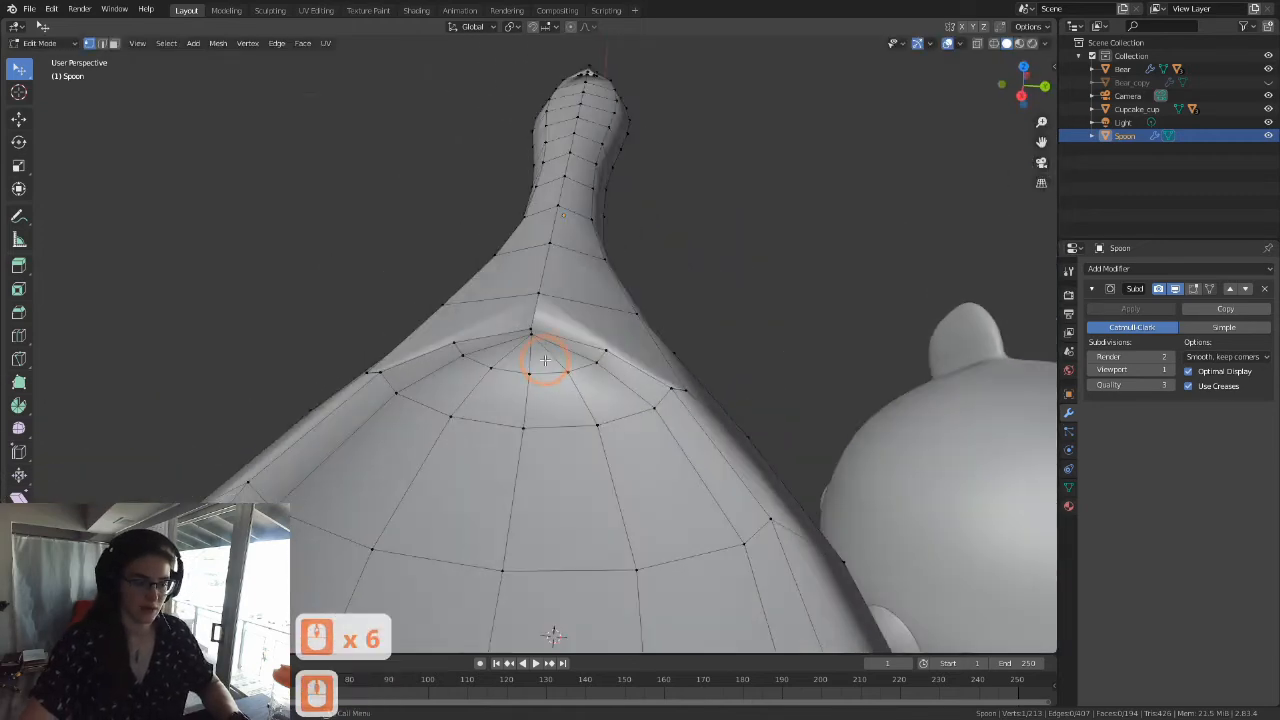
pyautogui.scroll(12, 548, 305)
pyautogui.click(543, 294)
pyautogui.press('g')
pyautogui.press('g')
pyautogui.click(531, 266)
pyautogui.scroll(-5, 560, 420)
pyautogui.scroll(-2, 560, 420)
pyautogui.moveTo(545, 430); pyautogui.dragTo(489, 438, button='middle')
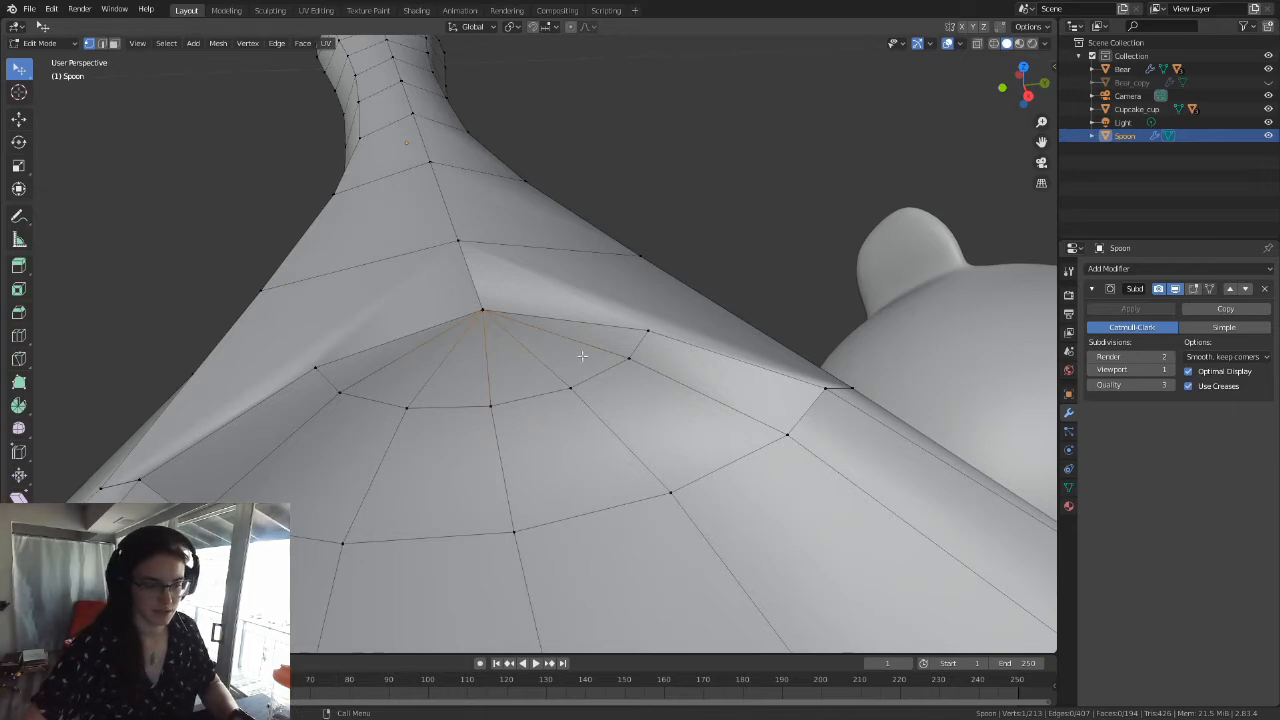
# Step: At the tip of the bowl, vertex-slide the two stray rim vertices immediately beside the centre onto the centre vertex
pyautogui.moveTo(432, 354); pyautogui.dragTo(598, 515, button='middle')
pyautogui.scroll(-4, 576, 330)
pyautogui.scroll(15, 574, 322)
pyautogui.keyDown('shift'); pyautogui.moveTo(576, 312); pyautogui.dragTo(578, 341, button='middle'); pyautogui.keyUp('shift')
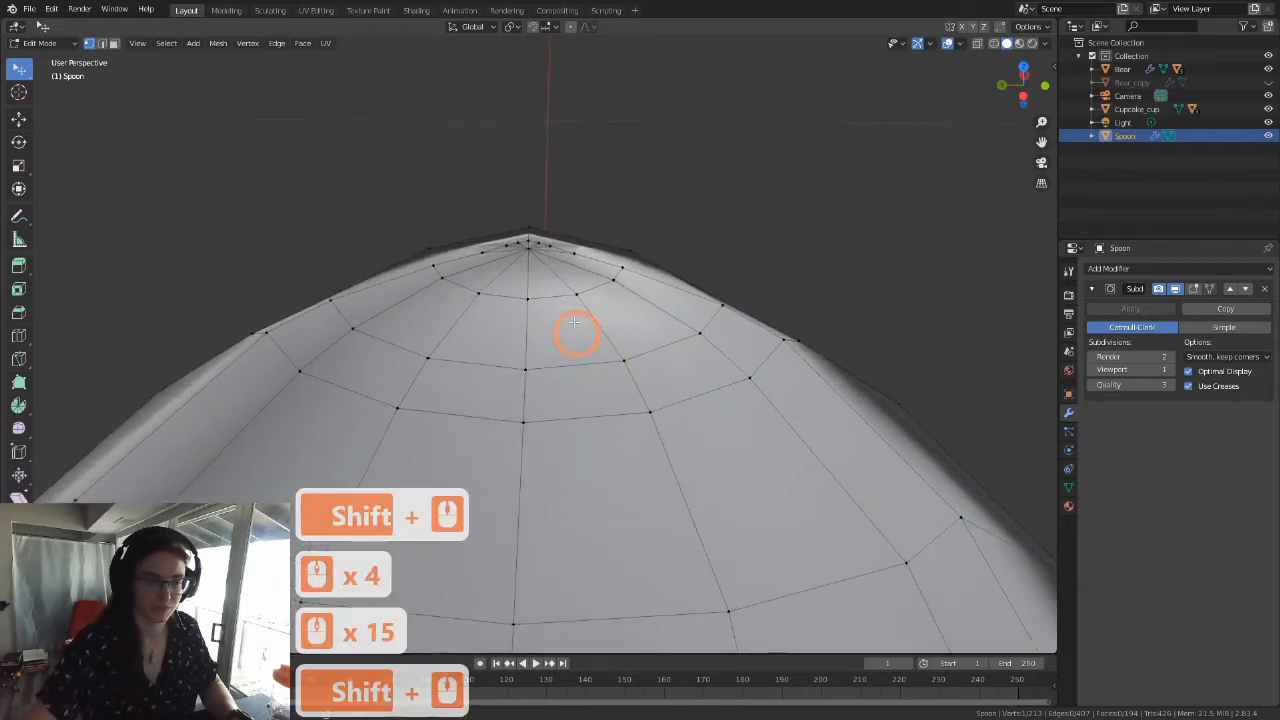
pyautogui.scroll(12, 586, 294)
pyautogui.moveTo(588, 292); pyautogui.dragTo(662, 310, button='middle')
pyautogui.scroll(-20, 662, 310)
pyautogui.keyDown('shift'); pyautogui.moveTo(657, 315); pyautogui.dragTo(480, 475, button='middle'); pyautogui.keyUp('shift')
pyautogui.keyDown('shift'); pyautogui.moveTo(503, 374); pyautogui.dragTo(503, 398, button='middle'); pyautogui.keyUp('shift')
pyautogui.scroll(10, 503, 370)
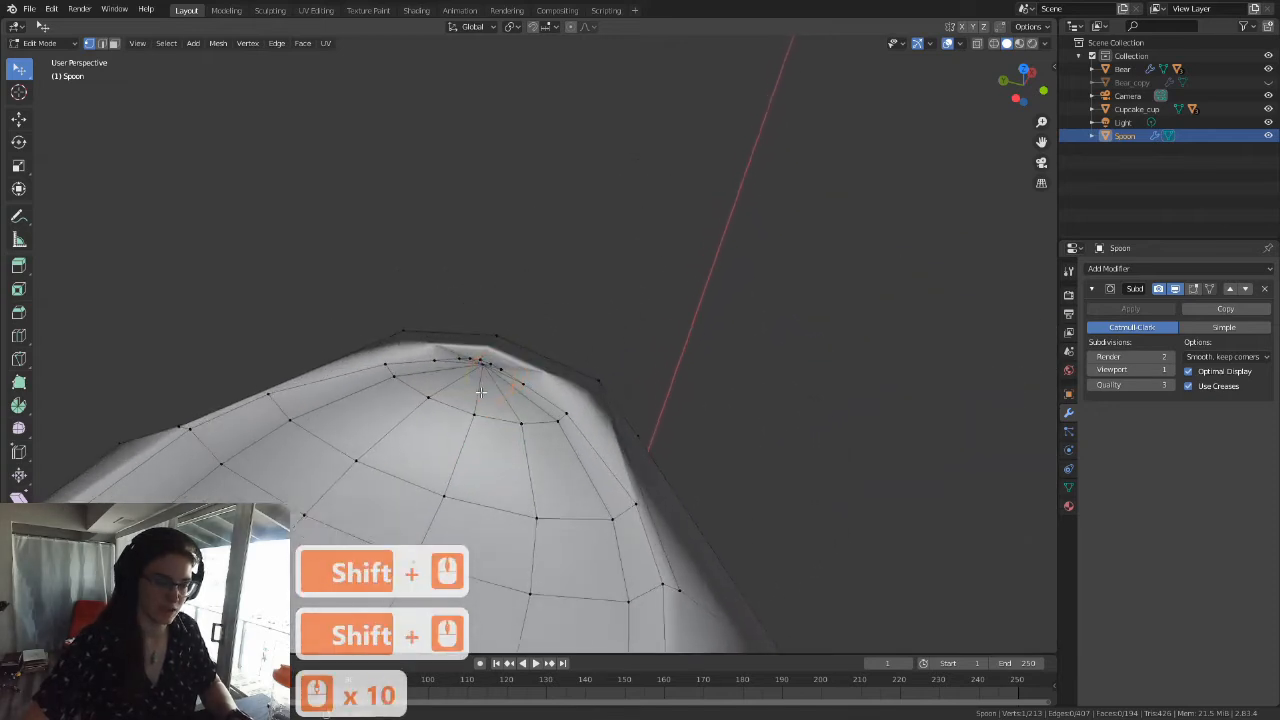
pyautogui.scroll(11, 481, 391)
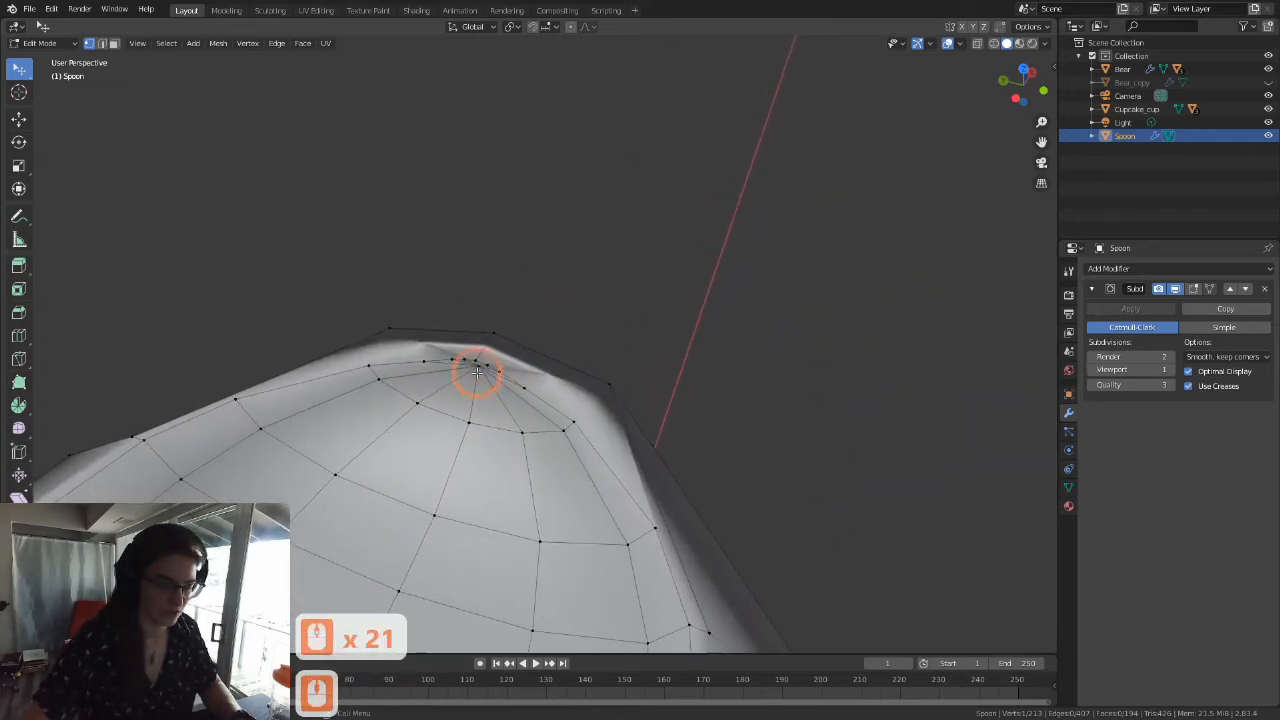
pyautogui.click(504, 368)
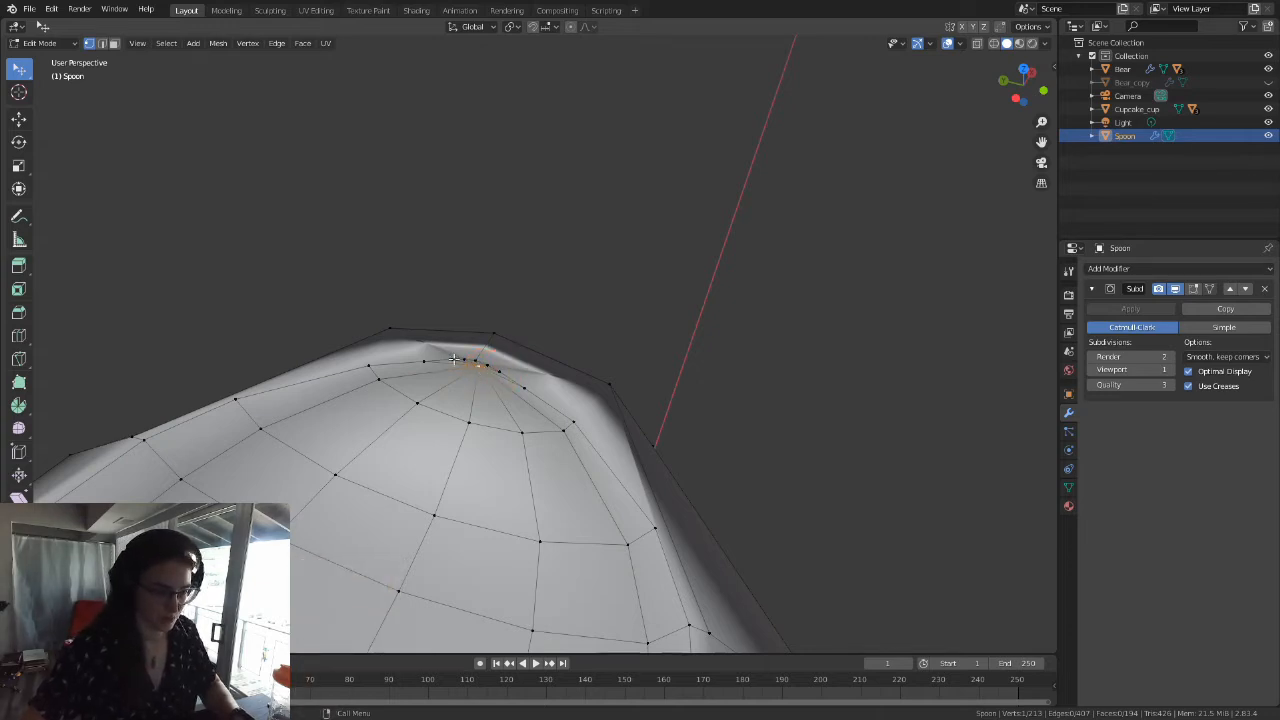
pyautogui.click(463, 359)
pyautogui.press('g')
pyautogui.press('g')
pyautogui.click(480, 361)
pyautogui.click(488, 366)
pyautogui.press('g')
pyautogui.press('g')
pyautogui.click(494, 371)
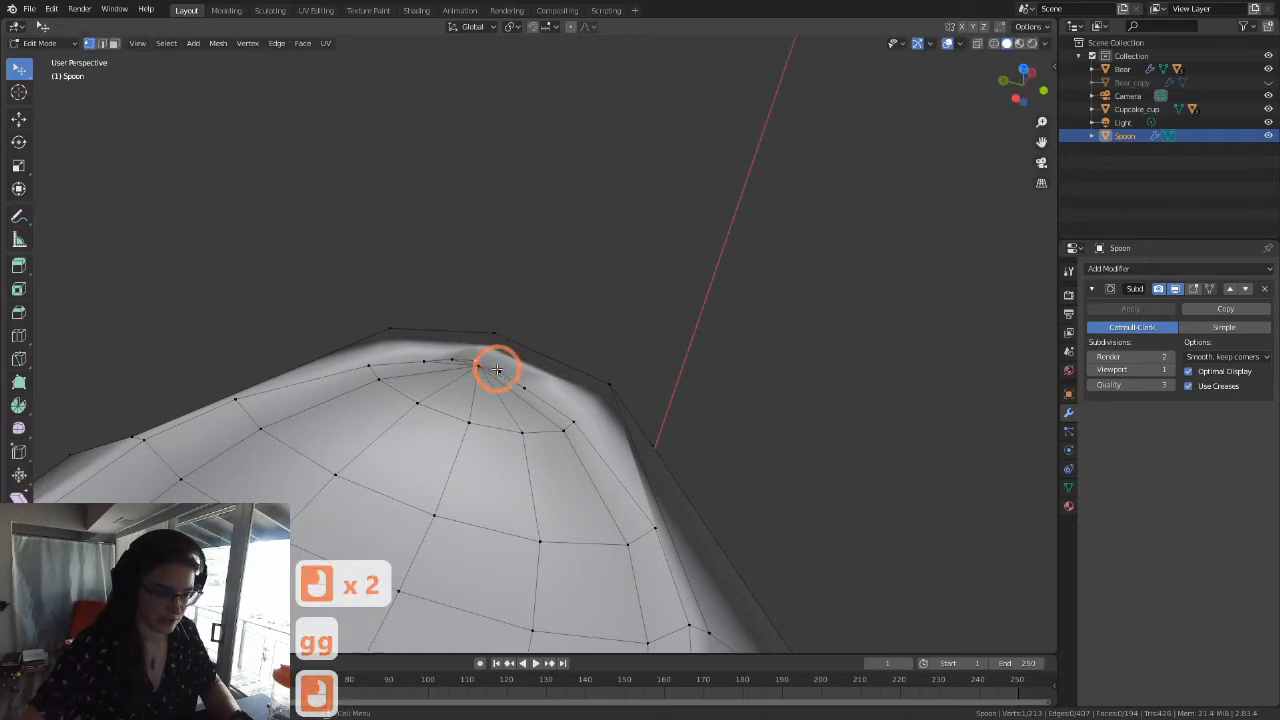
# Step: Vertex-slide the next pair of stray rim vertices, one on each side of the tip, onto the tip's centre vertex
pyautogui.click(500, 369)
pyautogui.press('g')
pyautogui.press('g')
pyautogui.click(455, 357)
pyautogui.click(452, 357)
# Step: Vertex-slide the vertex where the inner edges converge at the tip onto the rim's centre vertex
pyautogui.press('g')
pyautogui.press('g')
pyautogui.click(476, 362)
pyautogui.click(477, 363)
# Step: Vertex-slide the outermost pair of stray vertices along the rim edges onto the centre vertex at the tip
pyautogui.press('g')
pyautogui.press('g')
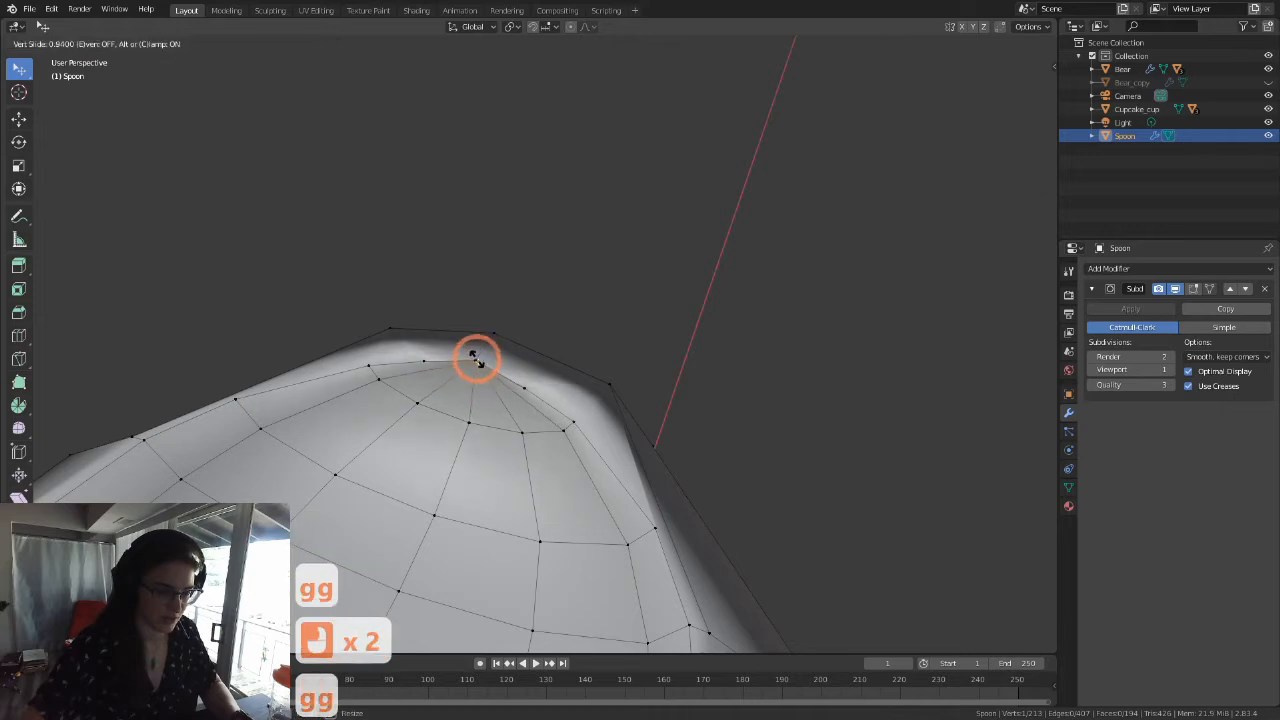
pyautogui.click(424, 358)
pyautogui.click(424, 360)
pyautogui.press('g')
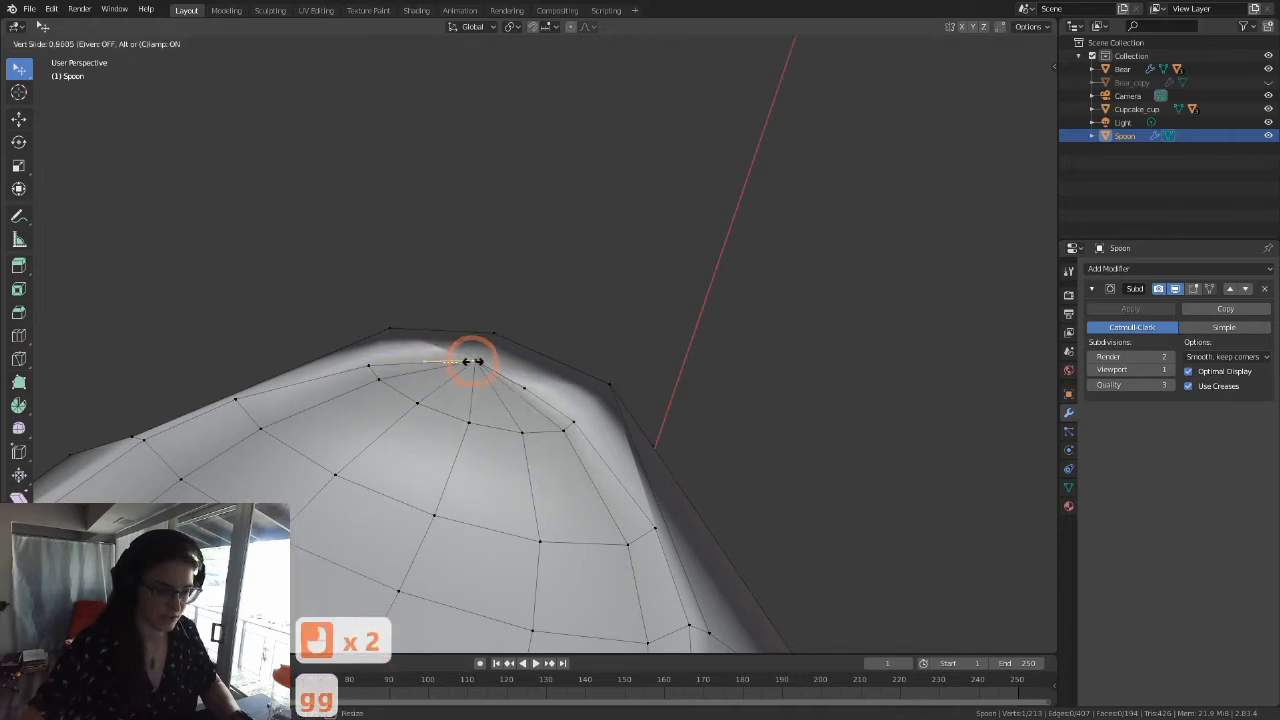
pyautogui.rightClick(498, 372)
pyautogui.click(529, 389)
pyautogui.press('g')
pyautogui.press('g')
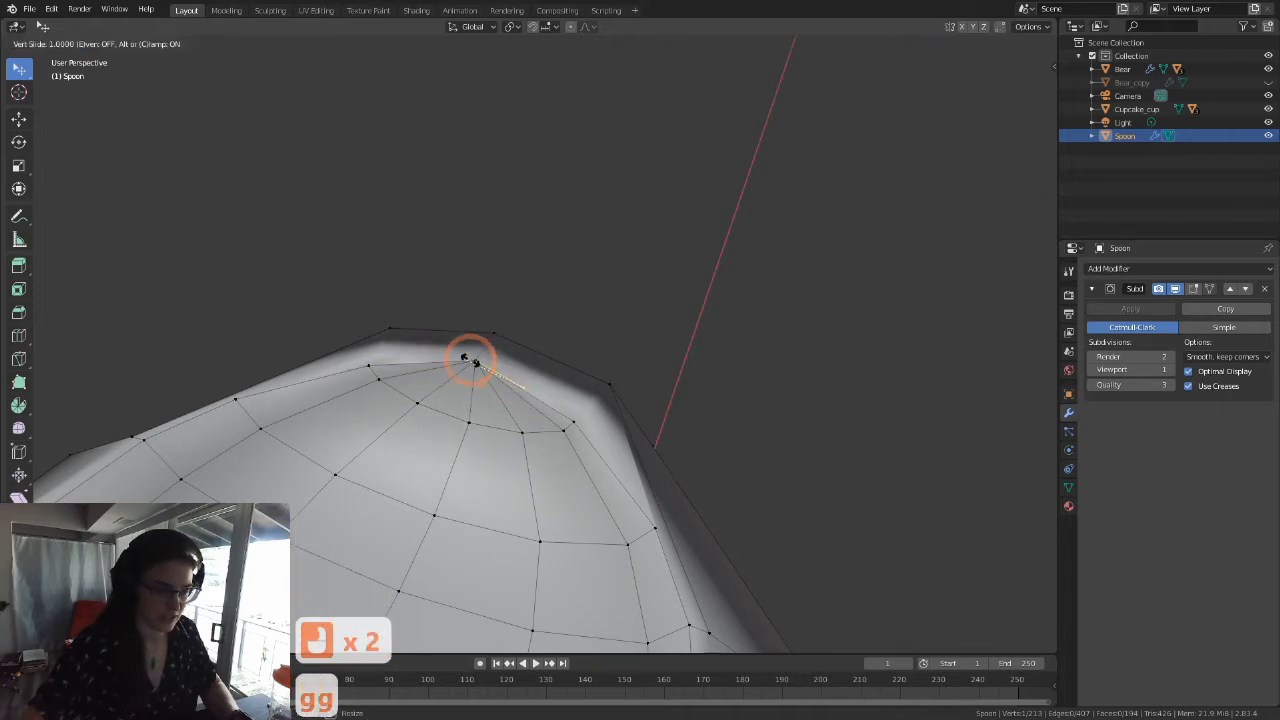
pyautogui.click(474, 361)
# Step: Inspect the bowl's tip up close and the whole inner bowl for remaining extra loops and stray vertices
pyautogui.scroll(5, 490, 400)
pyautogui.scroll(3, 490, 398)
pyautogui.moveTo(490, 395); pyautogui.dragTo(537, 400, button='middle')
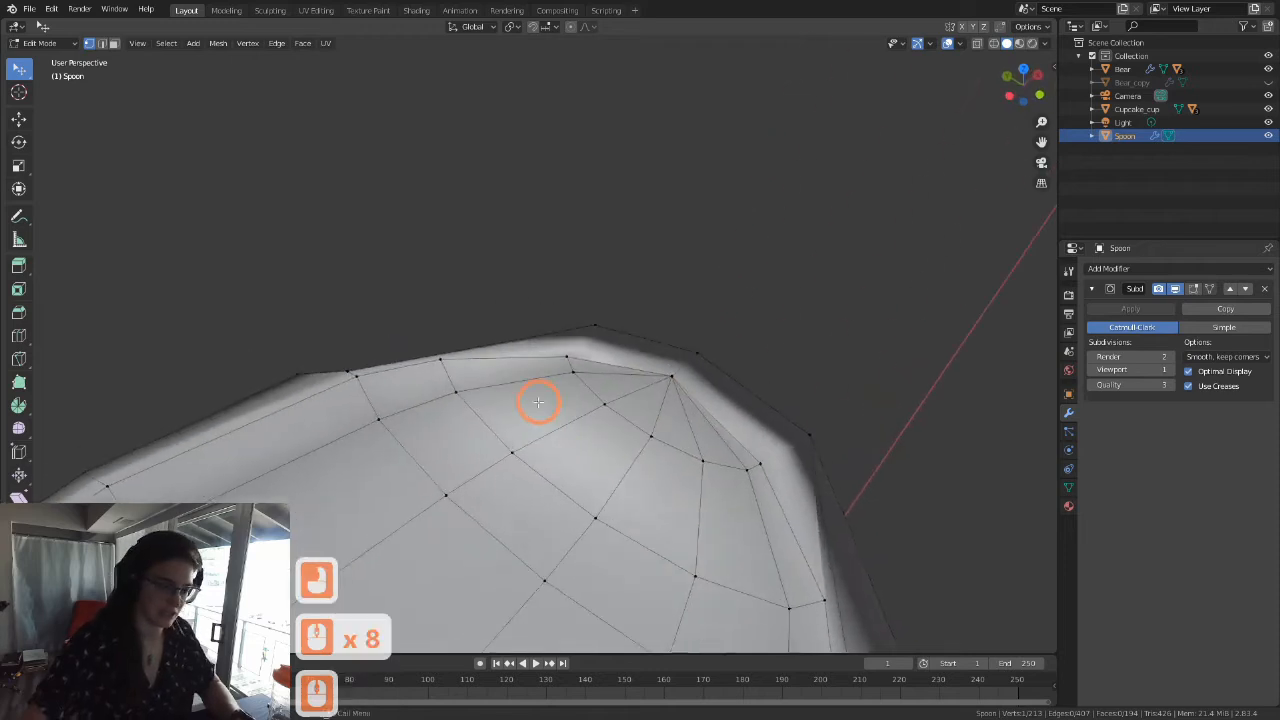
pyautogui.scroll(3, 564, 340)
pyautogui.press('`')
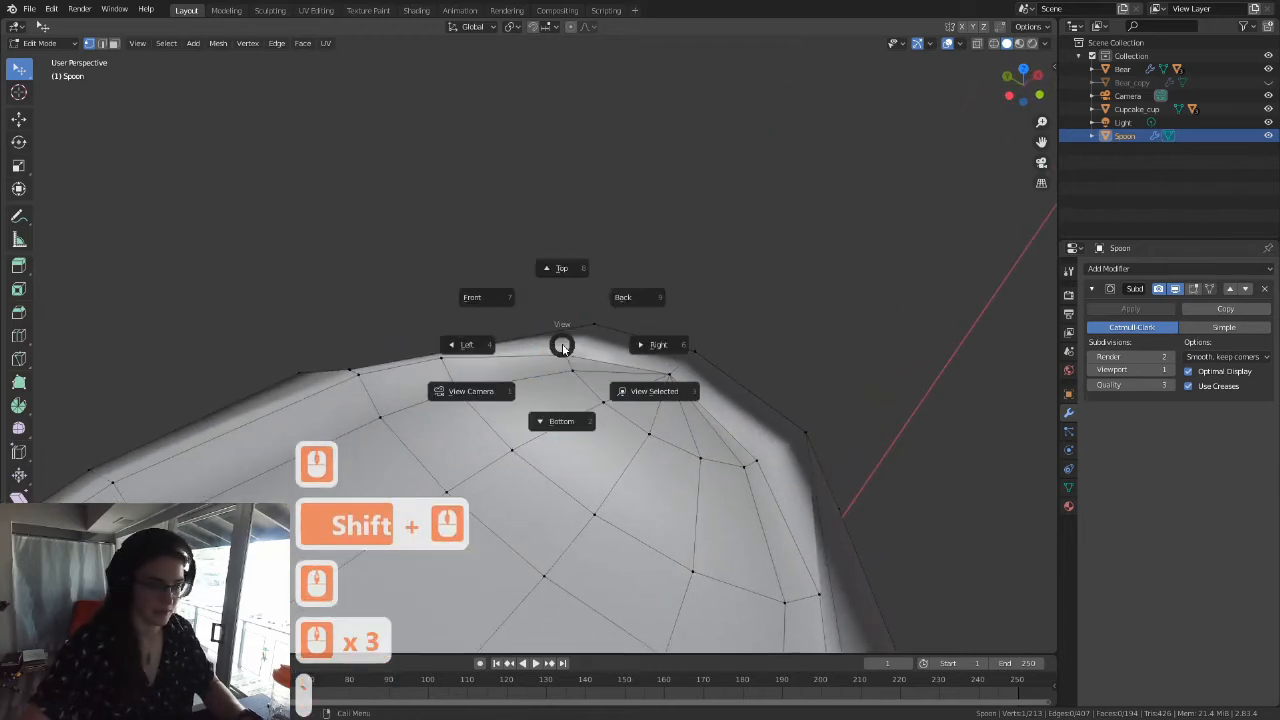
pyautogui.click(632, 402)
pyautogui.scroll(-4, 602, 401)
pyautogui.scroll(-17, 600, 401)
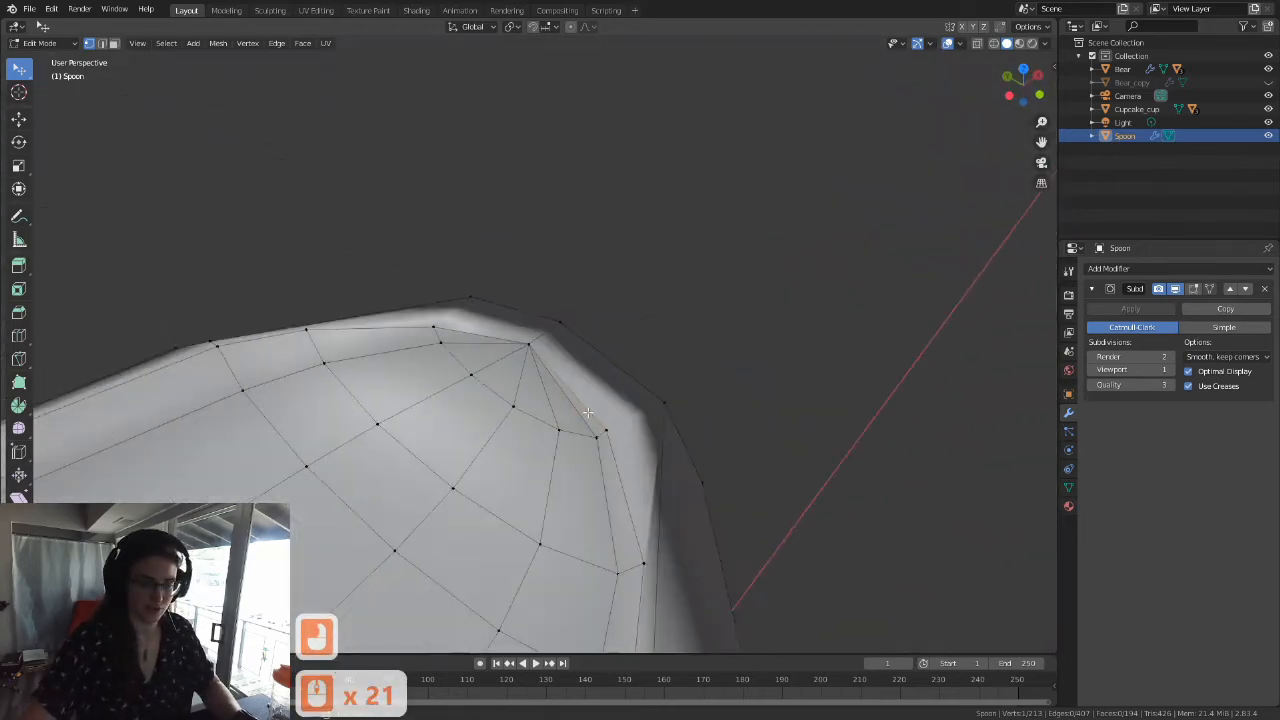
pyautogui.moveTo(603, 377); pyautogui.dragTo(512, 358, button='middle')
pyautogui.keyDown('shift'); pyautogui.scroll(-4, 463, 337); pyautogui.keyUp('shift')
pyautogui.scroll(-4, 463, 337)
pyautogui.keyDown('shift'); pyautogui.moveTo(364, 286); pyautogui.dragTo(505, 370, button='middle'); pyautogui.keyUp('shift')
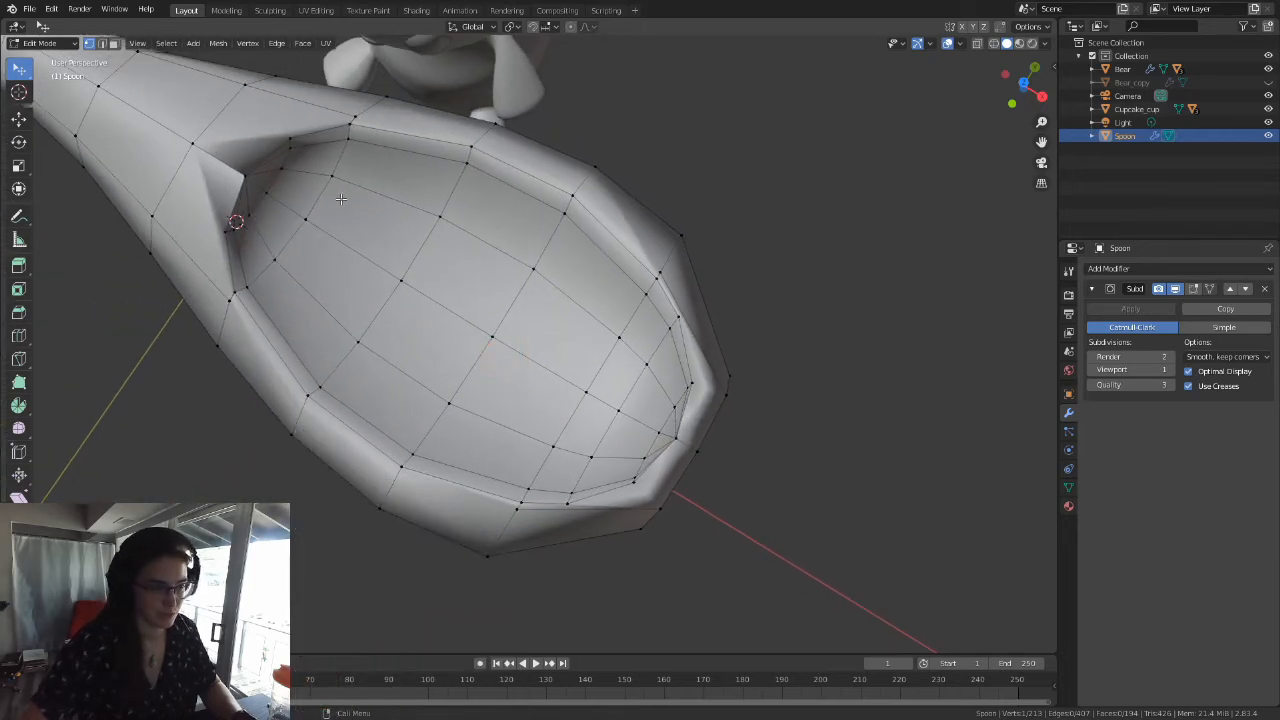
# Step: Select the extra edge loop crossing the bowl near its tip and edge-slide it onto the neighbouring cut towards the handle
pyautogui.keyDown('shift'); pyautogui.moveTo(480, 184); pyautogui.dragTo(535, 297, button='middle'); pyautogui.keyUp('shift')
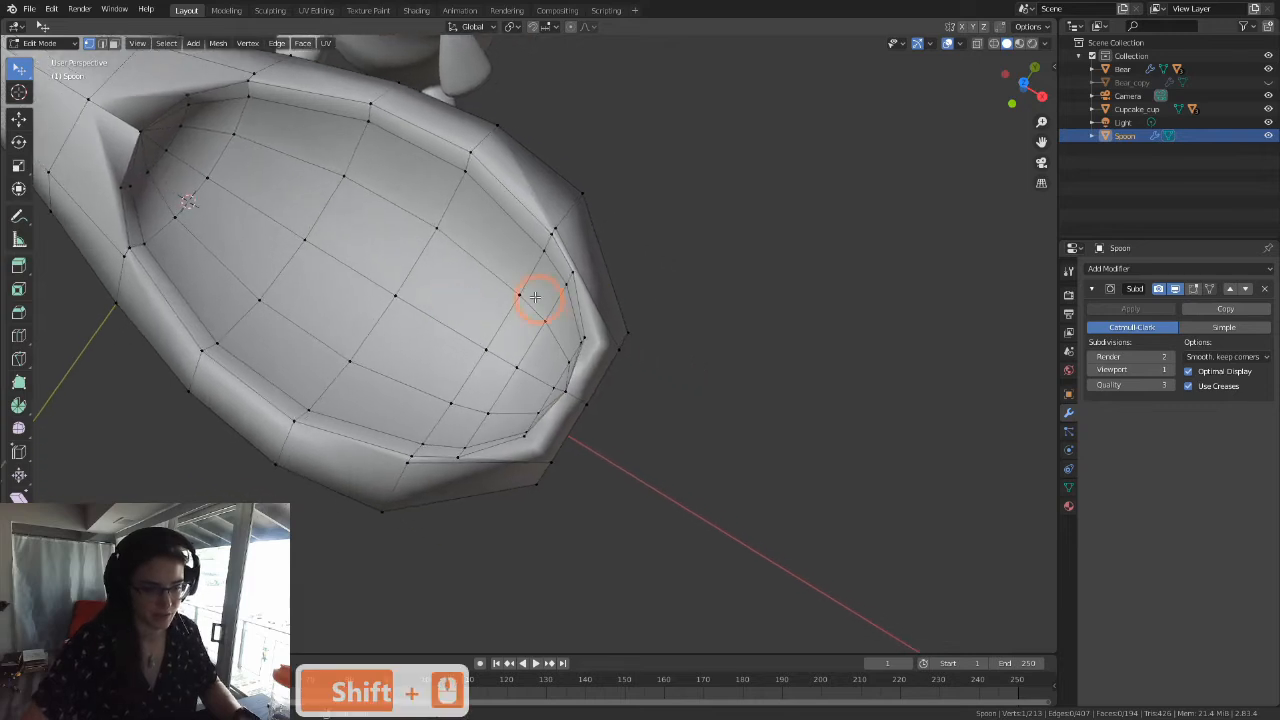
pyautogui.keyDown('alt'); pyautogui.click(501, 391); pyautogui.keyUp('alt')
pyautogui.moveTo(502, 391)
pyautogui.mouseDown(button='middle')
pyautogui.moveTo(554, 382)
pyautogui.moveTo(510, 380)
pyautogui.mouseUp(button='middle')
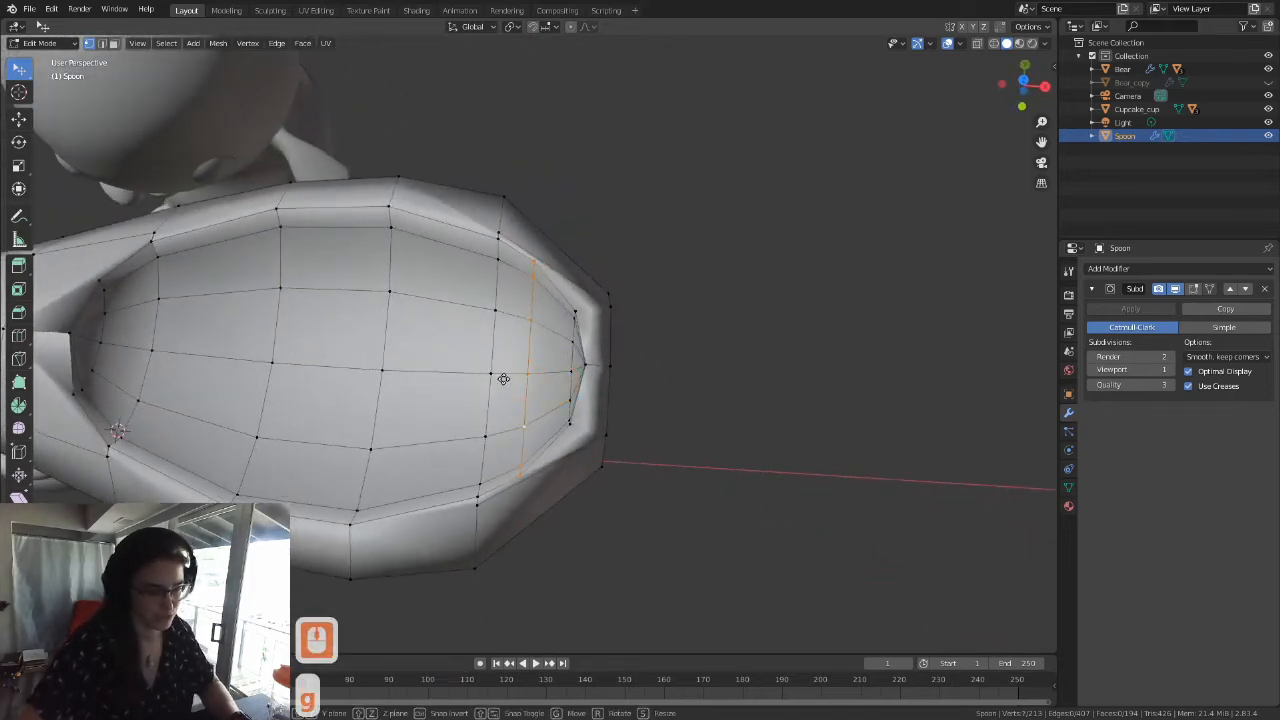
pyautogui.press('g')
pyautogui.press('g')
pyautogui.click(502, 336)
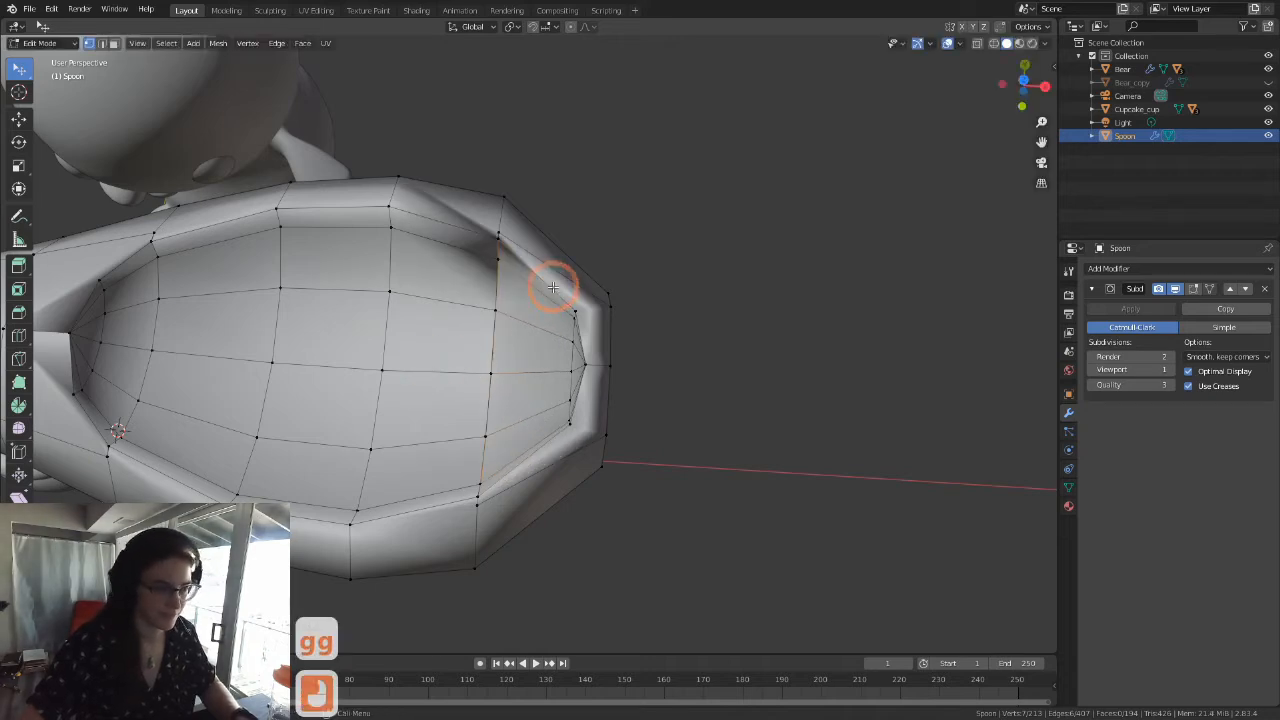
# Step: Vertex-slide the stray rim vertex at one end of the collapsed loop onto its neighbouring corner vertex
pyautogui.moveTo(542, 288); pyautogui.dragTo(612, 320, button='middle')
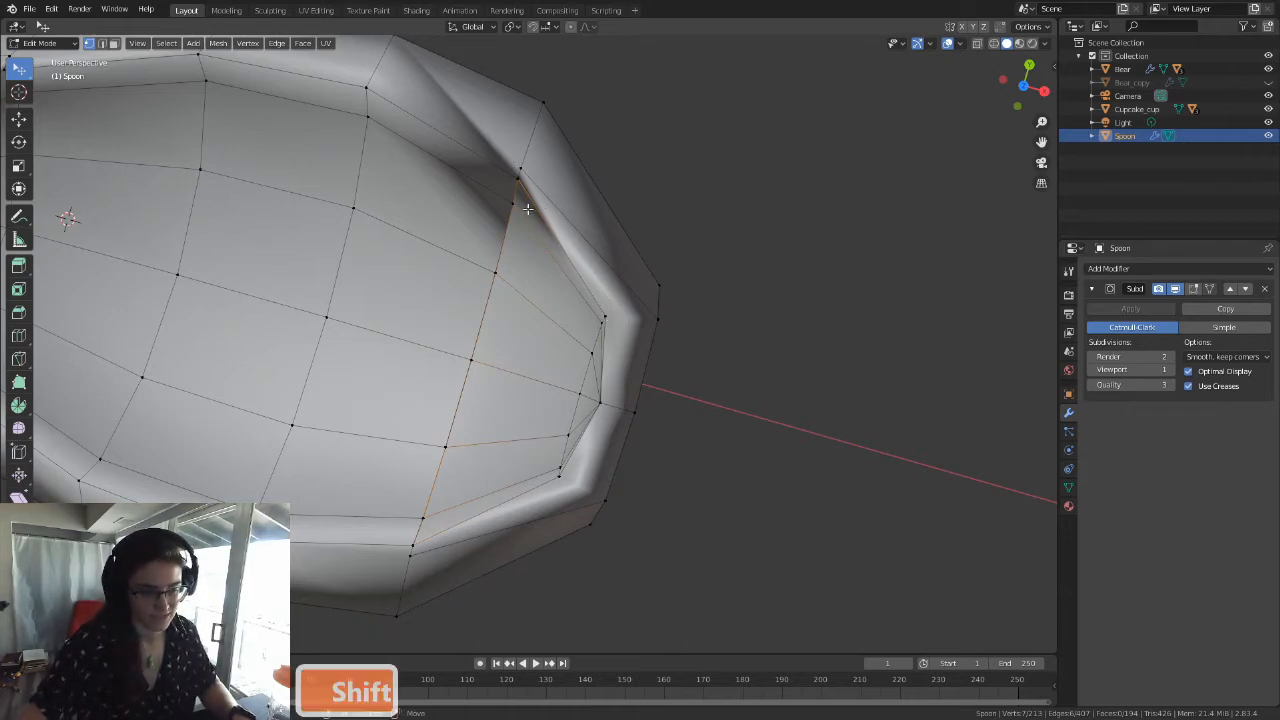
pyautogui.keyDown('shift'); pyautogui.moveTo(523, 204); pyautogui.dragTo(526, 257, button='middle'); pyautogui.keyUp('shift')
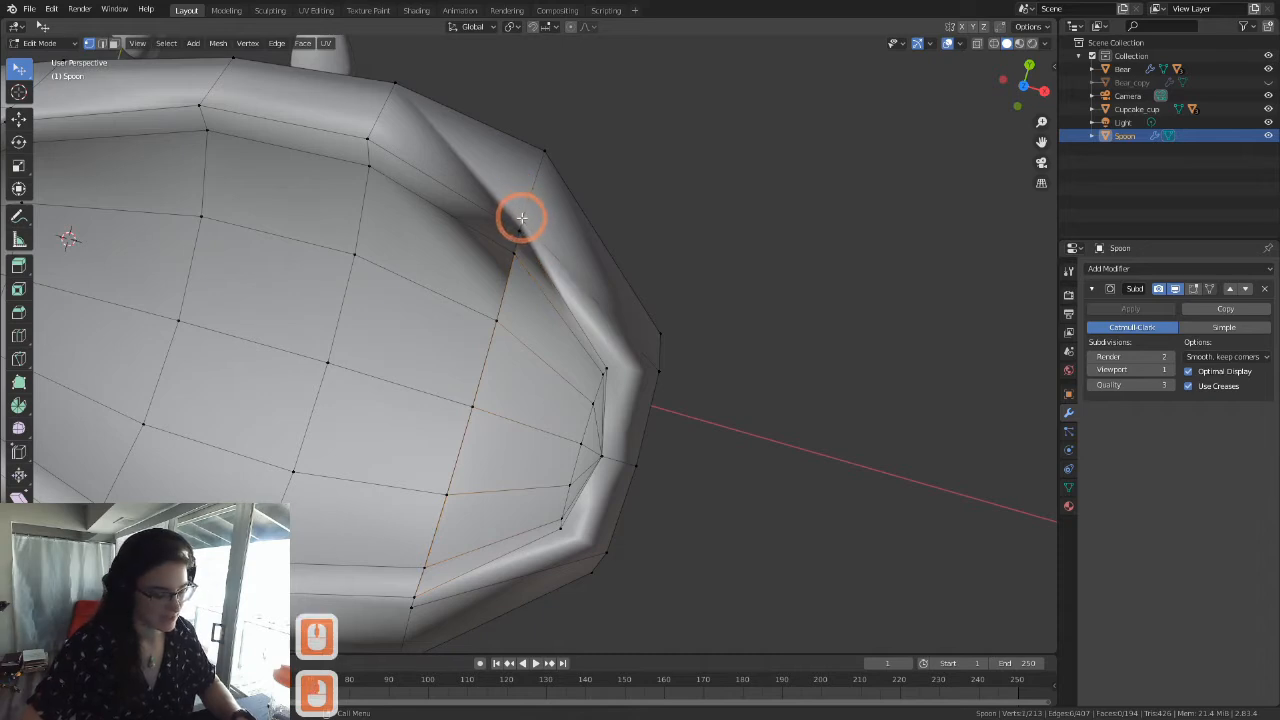
pyautogui.press('j')
pyautogui.press('g')
pyautogui.press('g')
pyautogui.click(436, 512)
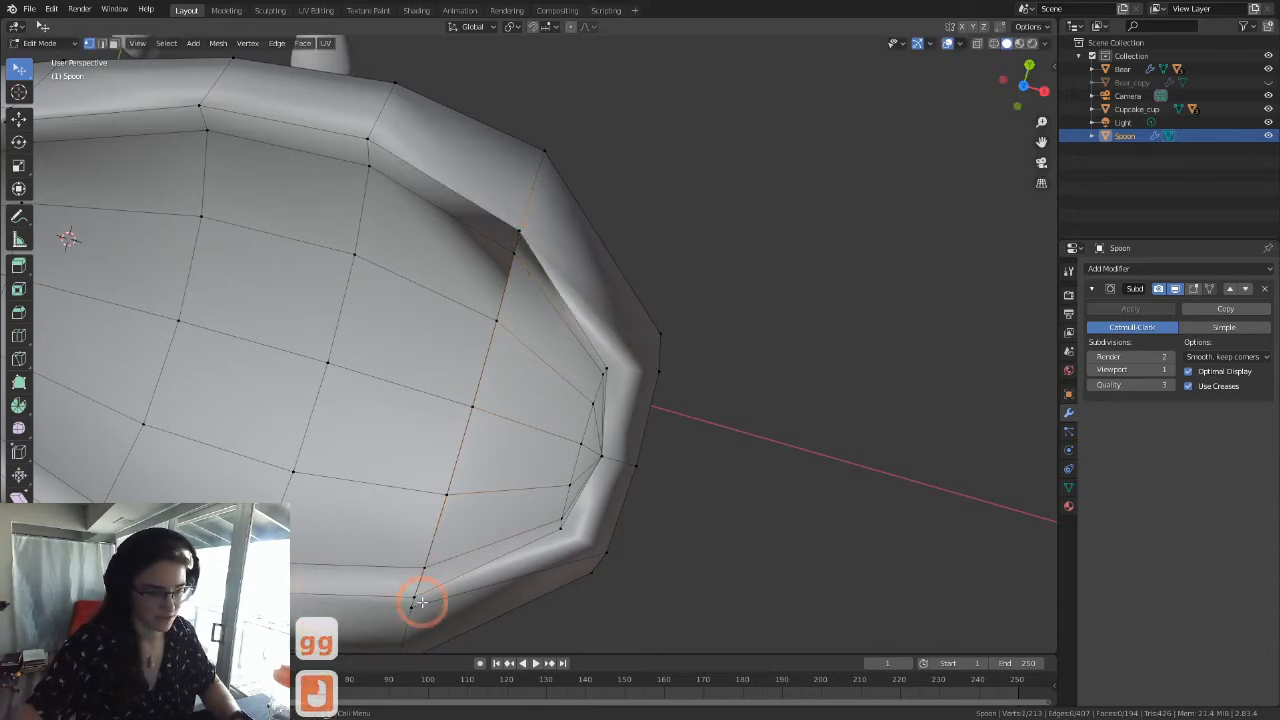
# Step: Vertex-slide the matching stray vertex on the opposite rim near the tip onto its adjacent corner vertex
pyautogui.moveTo(414, 591); pyautogui.dragTo(471, 337, button='middle')
pyautogui.scroll(6, 474, 337)
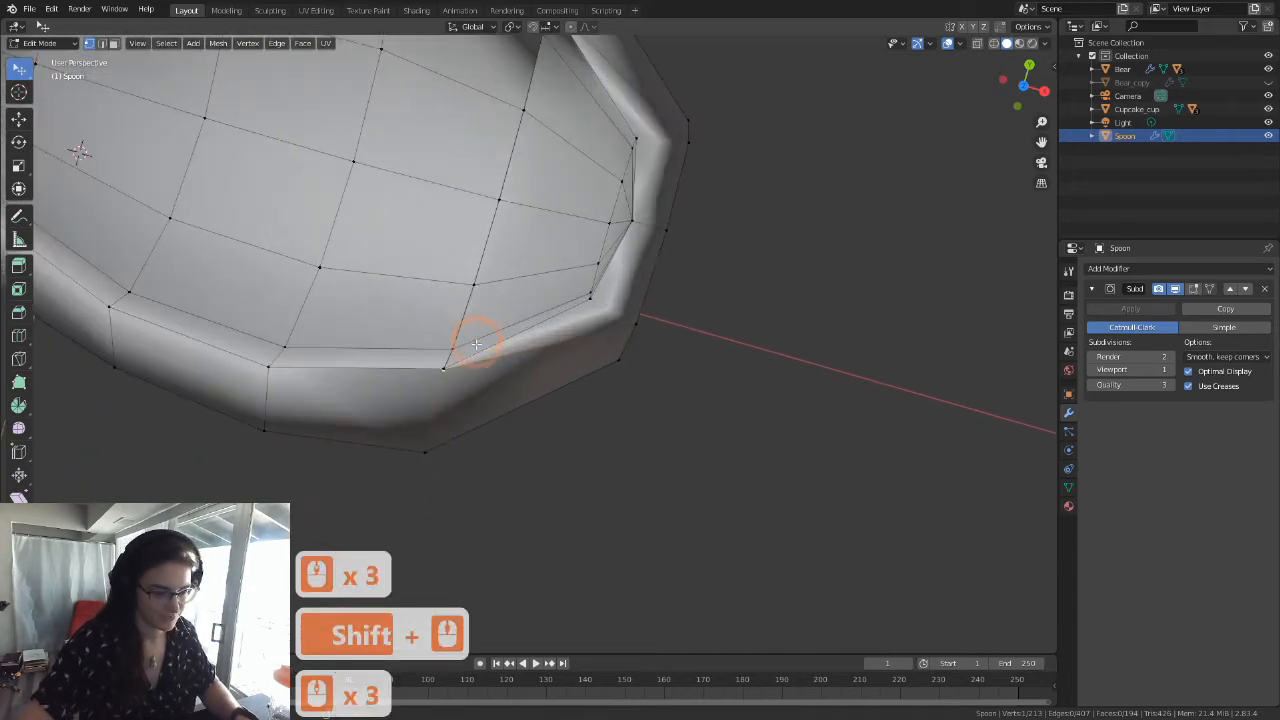
pyautogui.press('g')
pyautogui.press('g')
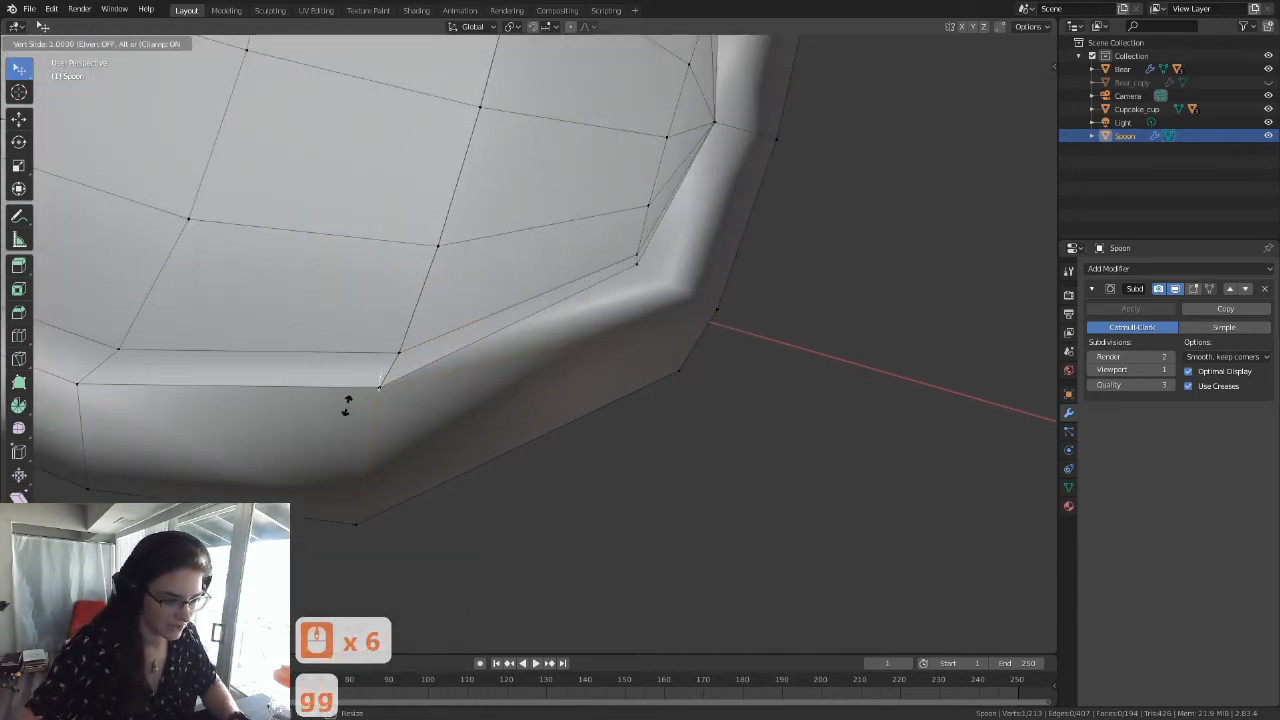
pyautogui.click(354, 374)
# Step: Near the handle end, vertex-slide the stray vertex on the rim's bear-facing side onto the adjacent corner vertex
pyautogui.scroll(-6, 369, 280)
pyautogui.keyDown('shift'); pyautogui.moveTo(369, 280); pyautogui.dragTo(549, 363, button='middle'); pyautogui.keyUp('shift')
pyautogui.scroll(3, 549, 363)
pyautogui.keyDown('shift'); pyautogui.moveTo(420, 166); pyautogui.dragTo(443, 152, button='middle'); pyautogui.keyUp('shift')
pyautogui.click(443, 165)
pyautogui.press('g')
pyautogui.press('g')
pyautogui.click(389, 460)
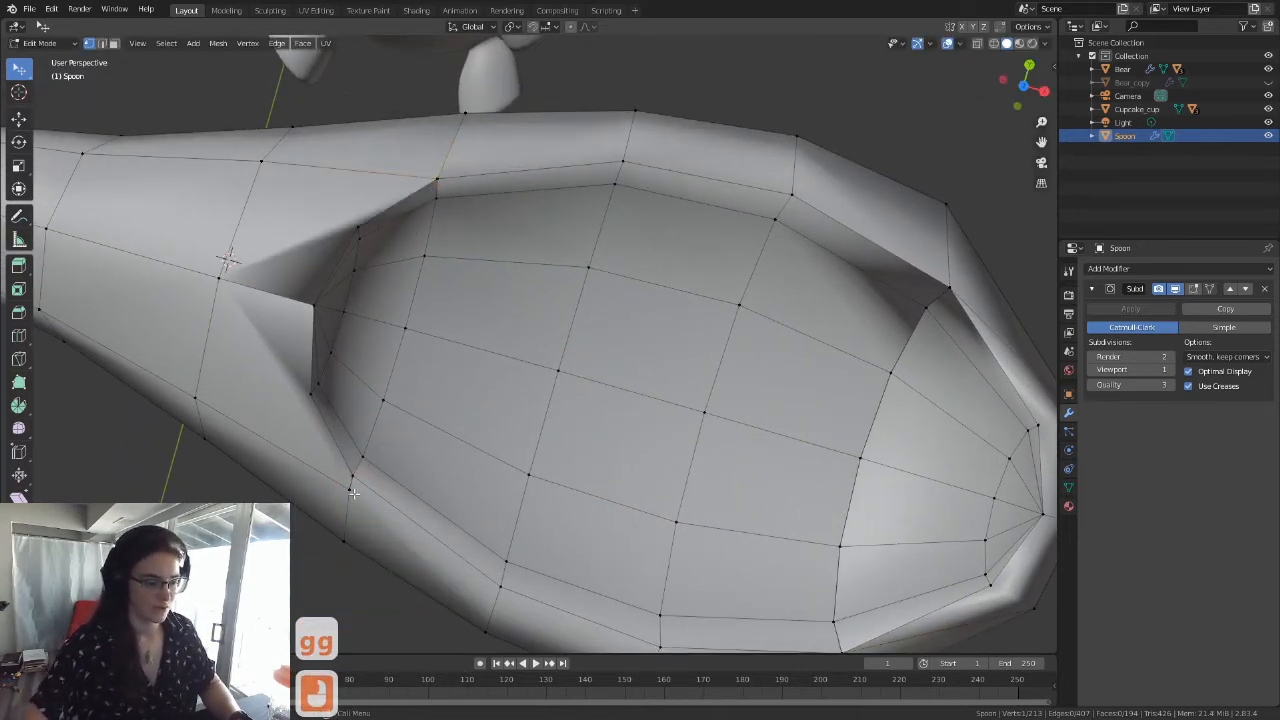
# Step: Vertex-slide the matching stray vertex on the opposite rim near the handle end onto its corner vertex
pyautogui.click(349, 488)
pyautogui.press('g')
pyautogui.press('g')
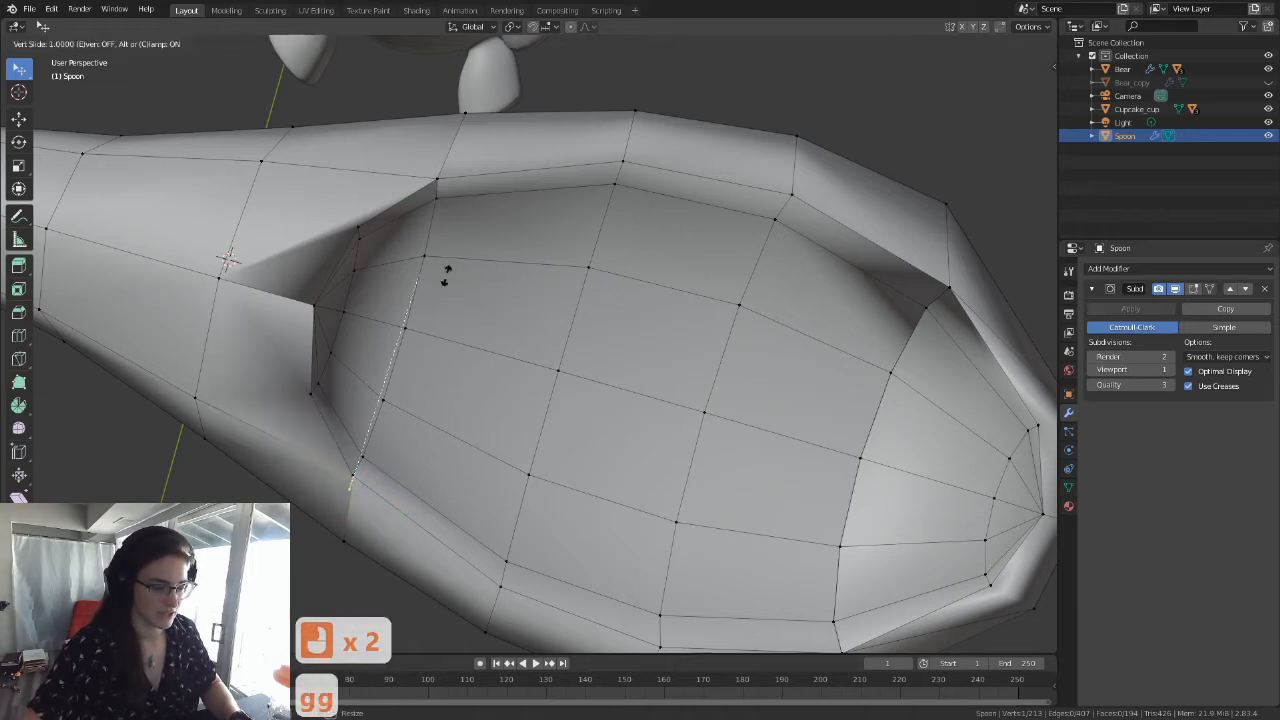
pyautogui.click(380, 434)
# Step: Select the whole spoon mesh and merge its overlapping vertices by distance
pyautogui.moveTo(380, 434); pyautogui.dragTo(410, 408, button='middle')
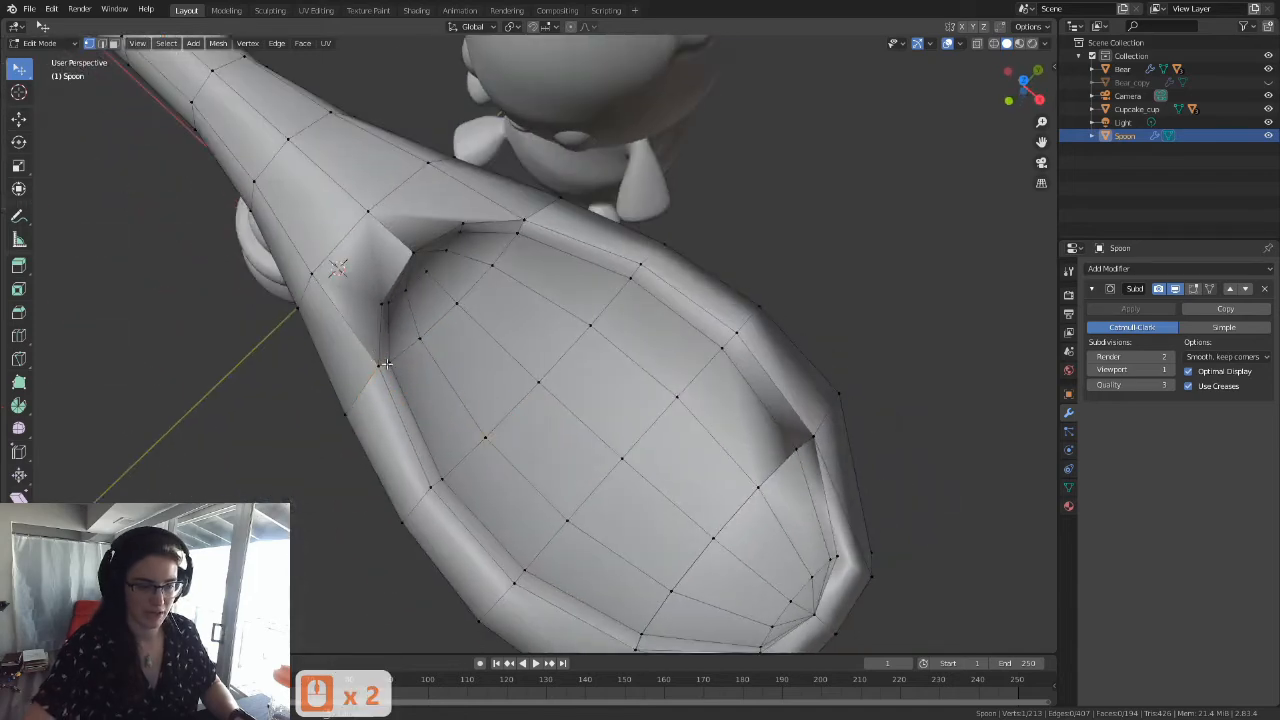
pyautogui.moveTo(747, 467); pyautogui.dragTo(650, 419, button='middle')
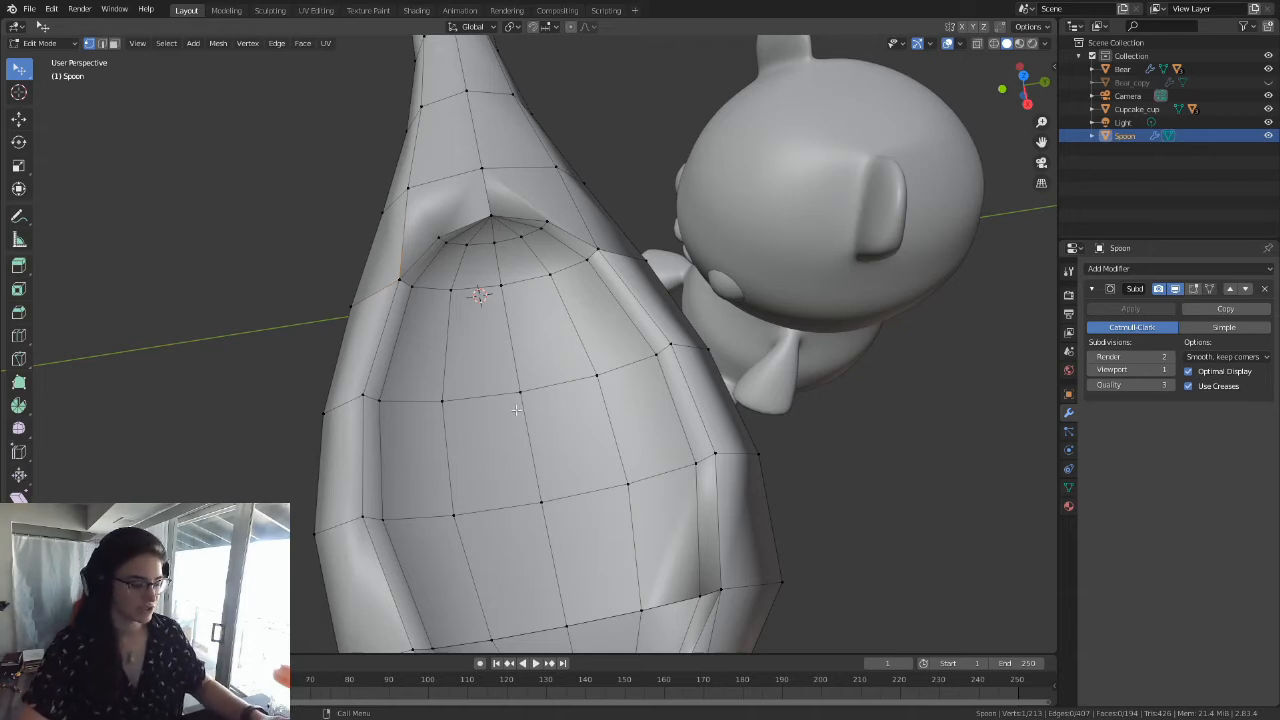
pyautogui.press('a')
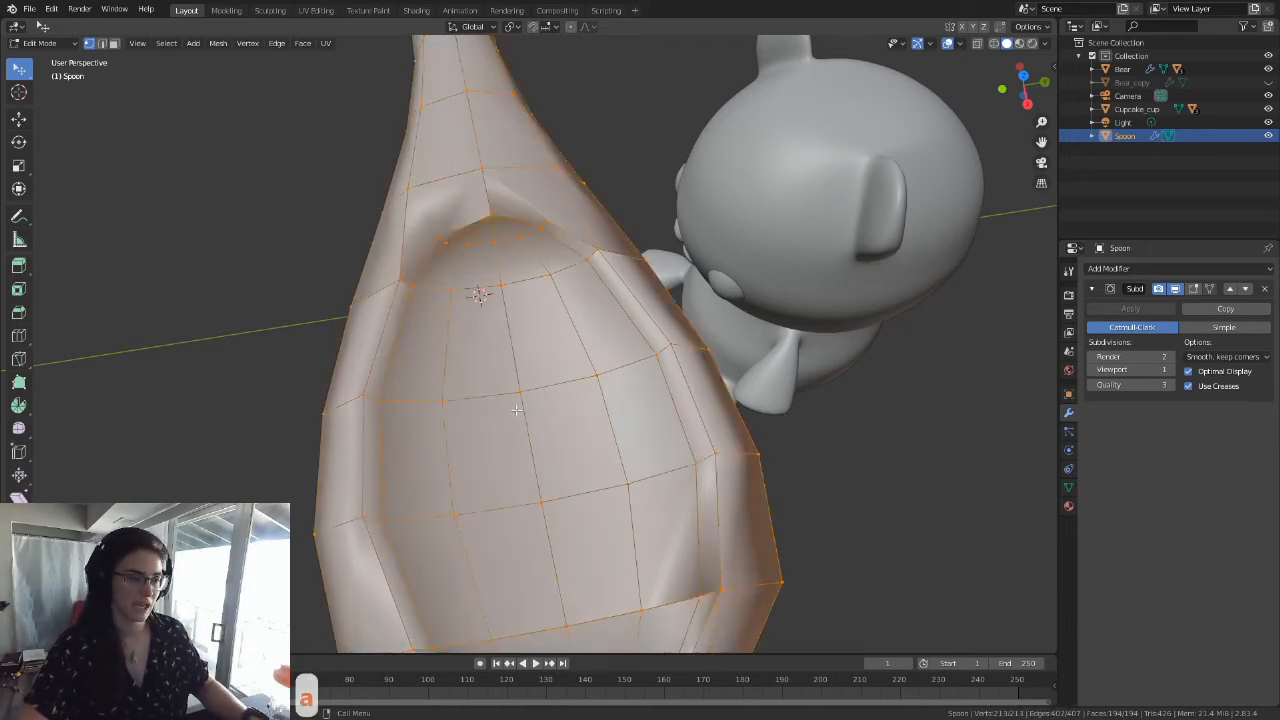
pyautogui.click(218, 43)
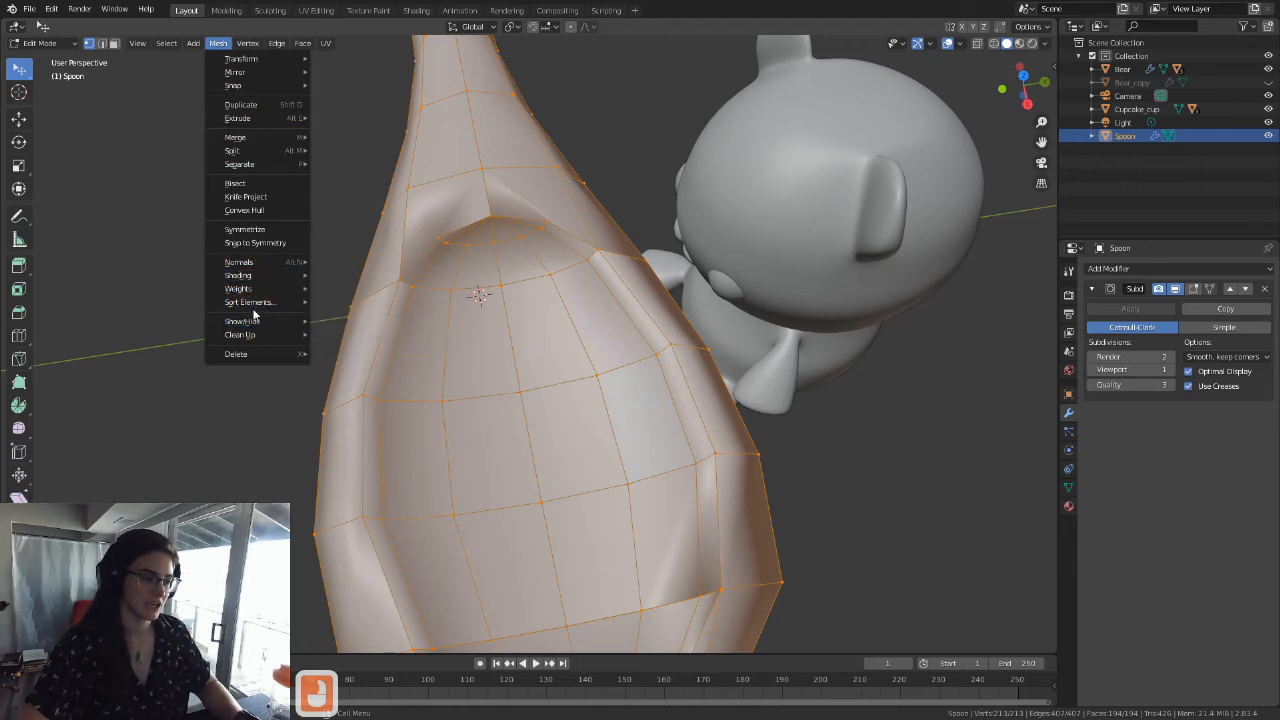
pyautogui.moveTo(257, 338)
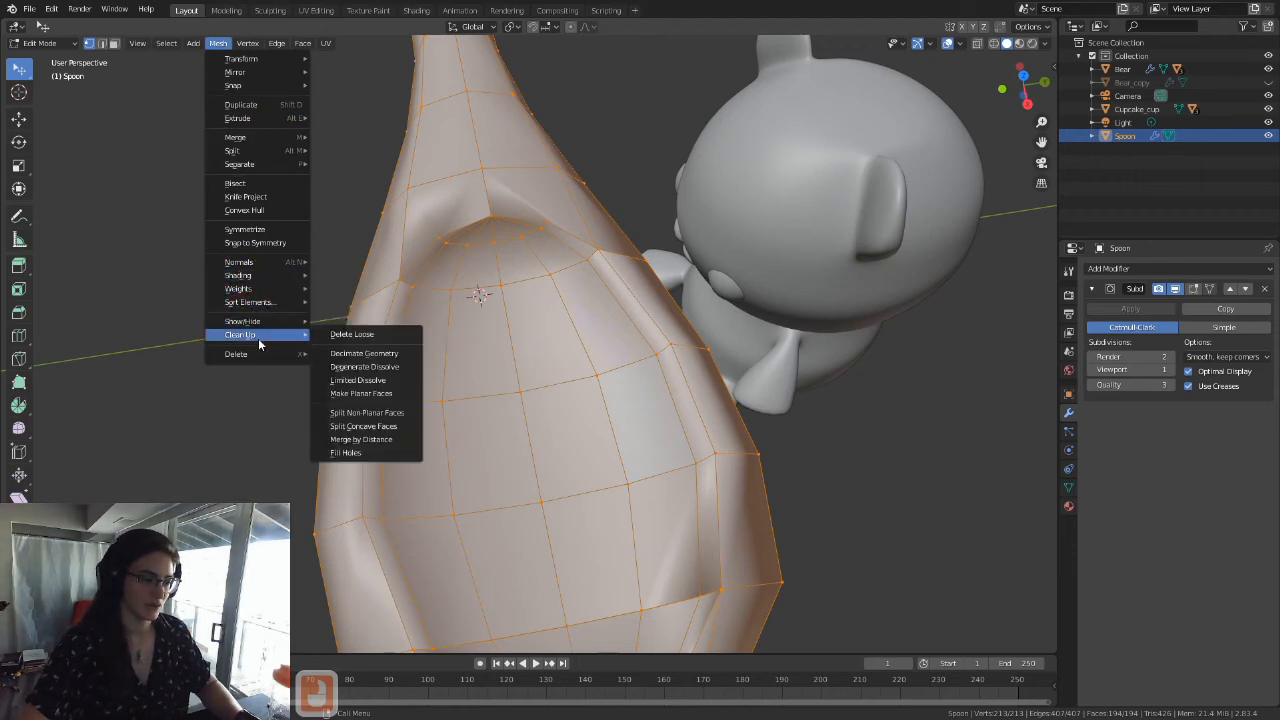
pyautogui.click(389, 440)
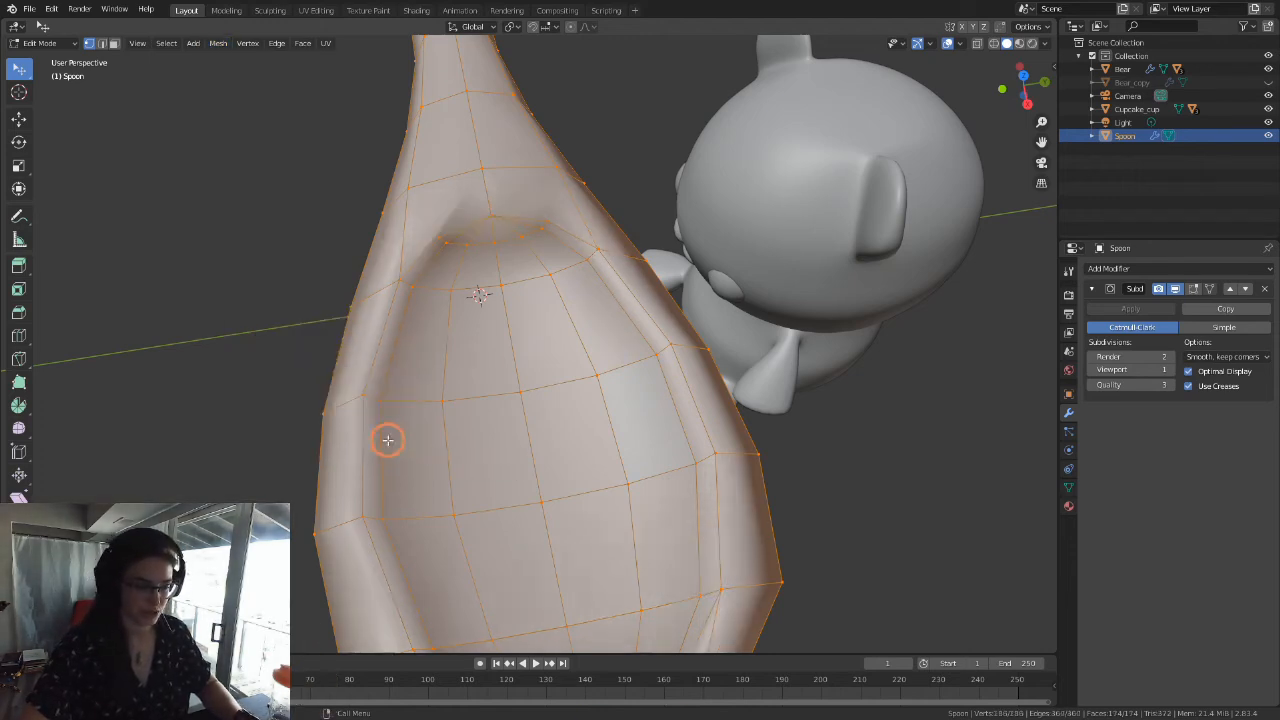
# Step: Switch to face selection and select the face loop running across the bowl to check its flow
pyautogui.scroll(-4, 553, 388)
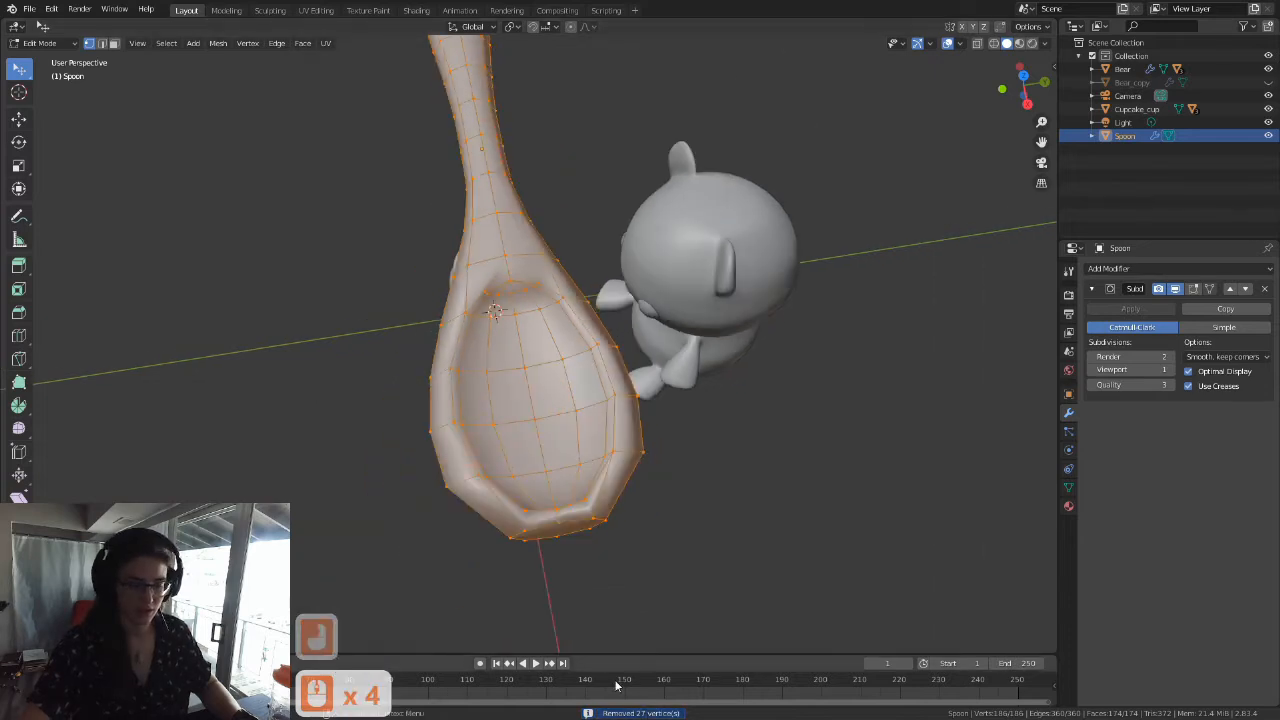
pyautogui.moveTo(480, 440); pyautogui.dragTo(11, 94, button='middle')
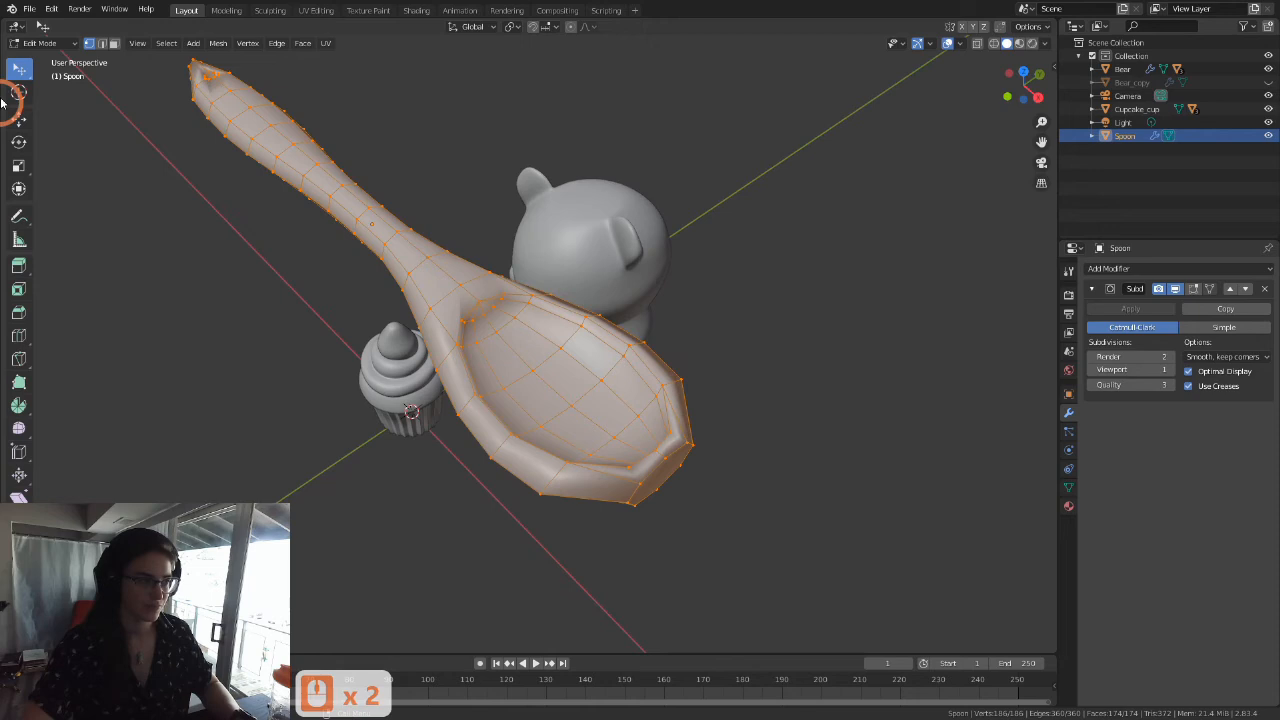
pyautogui.click(113, 43)
pyautogui.moveTo(485, 381); pyautogui.dragTo(587, 365, button='middle')
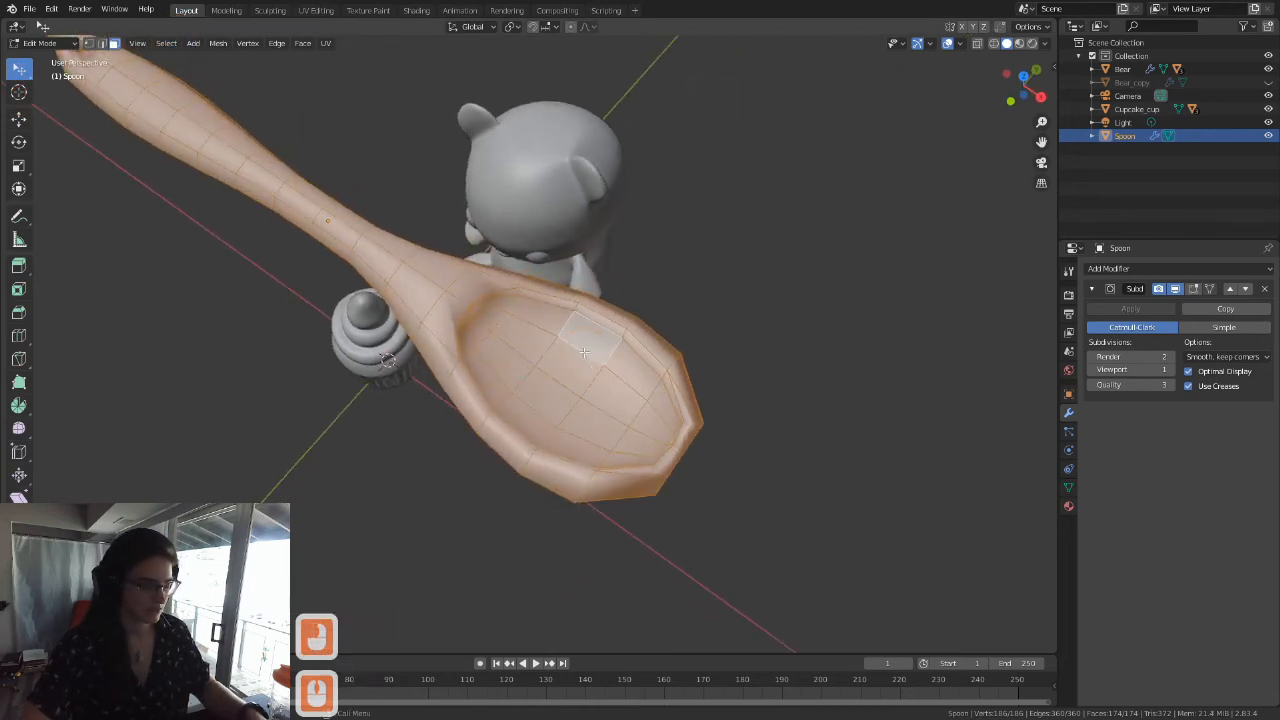
pyautogui.click(584, 357)
pyautogui.keyDown('alt'); pyautogui.click(585, 350); pyautogui.keyUp('alt')
pyautogui.moveTo(585, 350); pyautogui.dragTo(603, 449, button='middle')
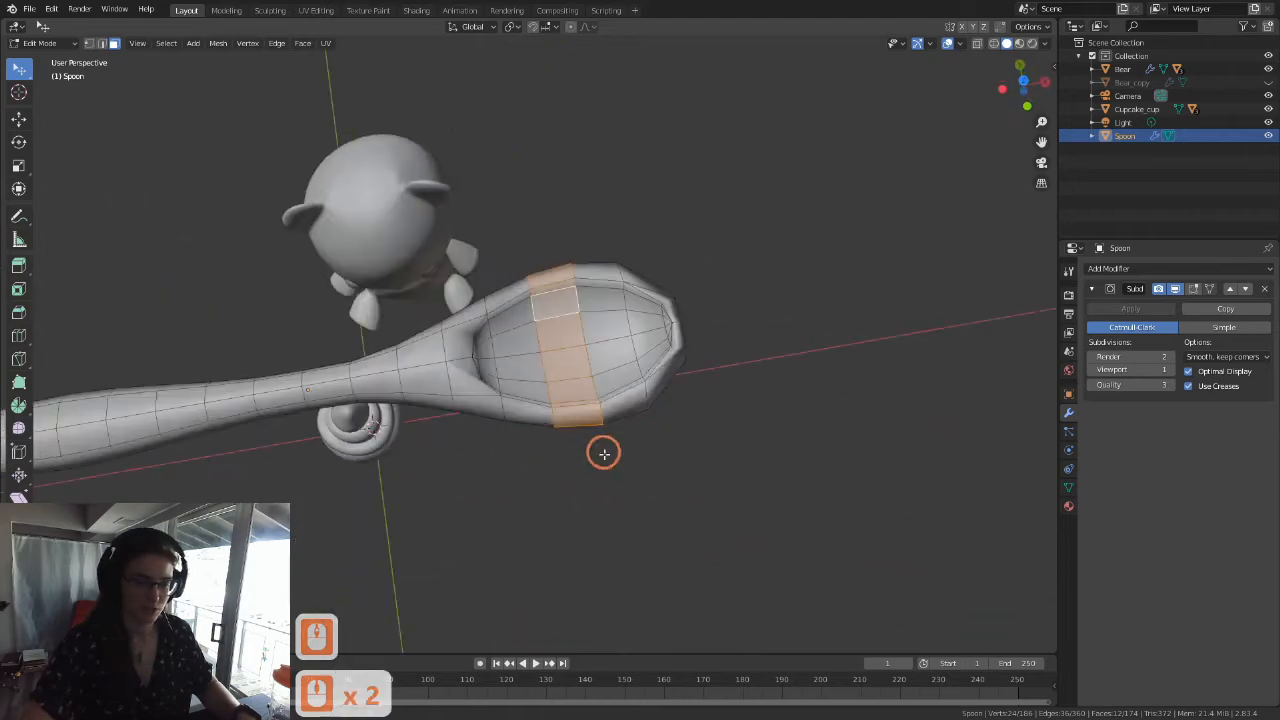
# Step: Select the lengthwise face loop inside the bowl, from handle end to tip, and examine where it ends
pyautogui.moveTo(654, 528); pyautogui.dragTo(468, 320, button='middle')
pyautogui.keyDown('alt'); pyautogui.click(605, 362); pyautogui.keyUp('alt')
pyautogui.keyDown('alt'); pyautogui.click(527, 346); pyautogui.keyUp('alt')
pyautogui.keyDown('alt'); pyautogui.click(610, 368); pyautogui.keyUp('alt')
pyautogui.scroll(3, 632, 385)
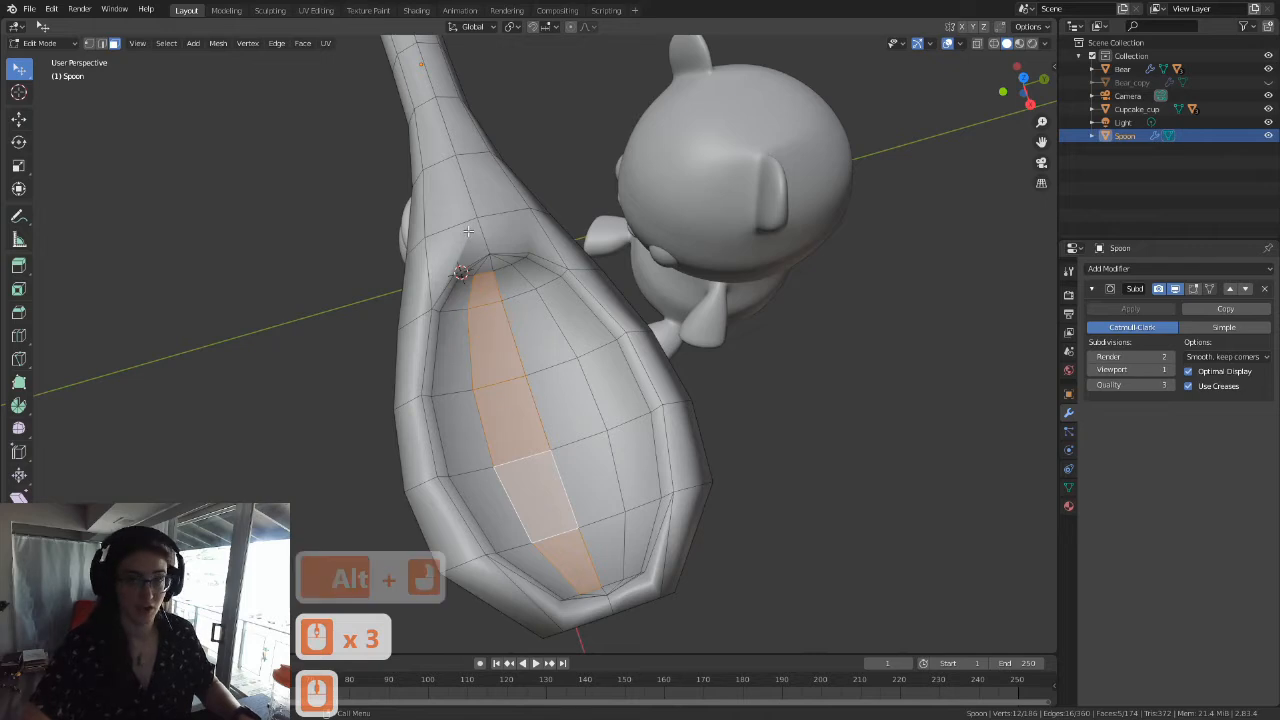
# Step: Examine where the selected lengthwise face loop ends at the handle end of the bowl
pyautogui.scroll(4, 464, 247)
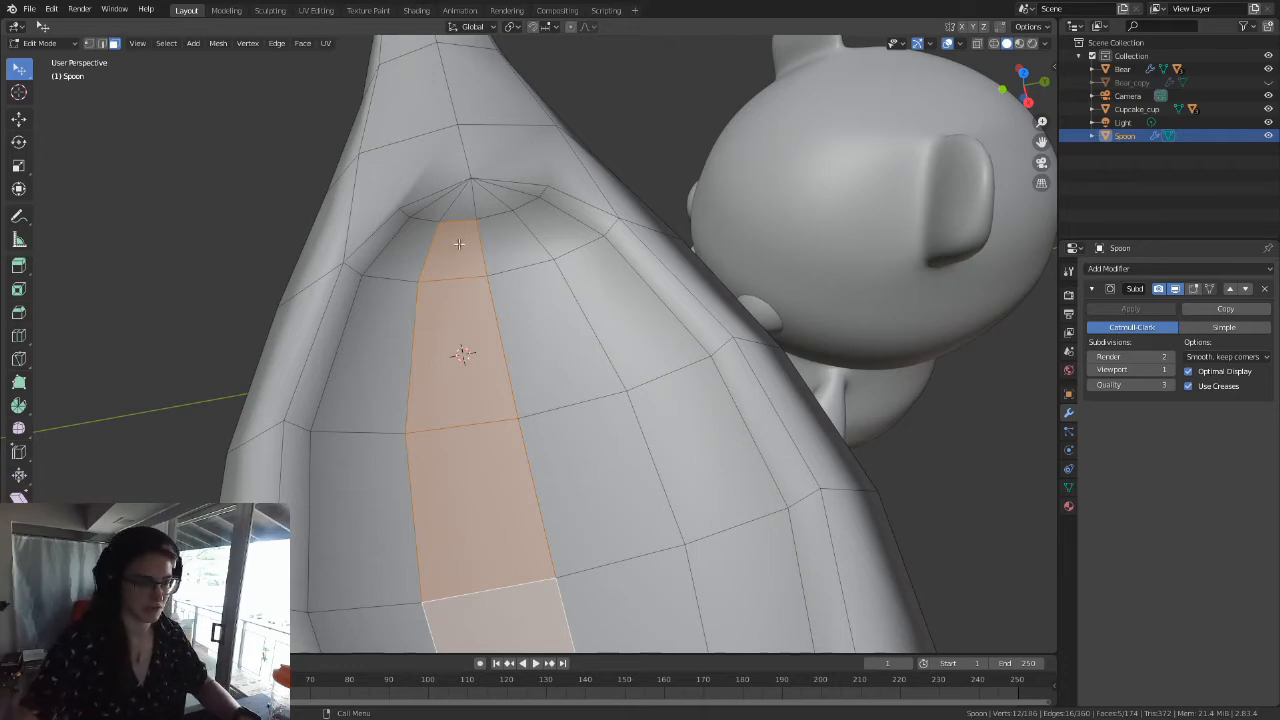
pyautogui.scroll(-4, 458, 244)
pyautogui.moveTo(534, 397); pyautogui.dragTo(541, 367, button='middle')
pyautogui.scroll(-4, 482, 335)
pyautogui.scroll(4, 482, 335)
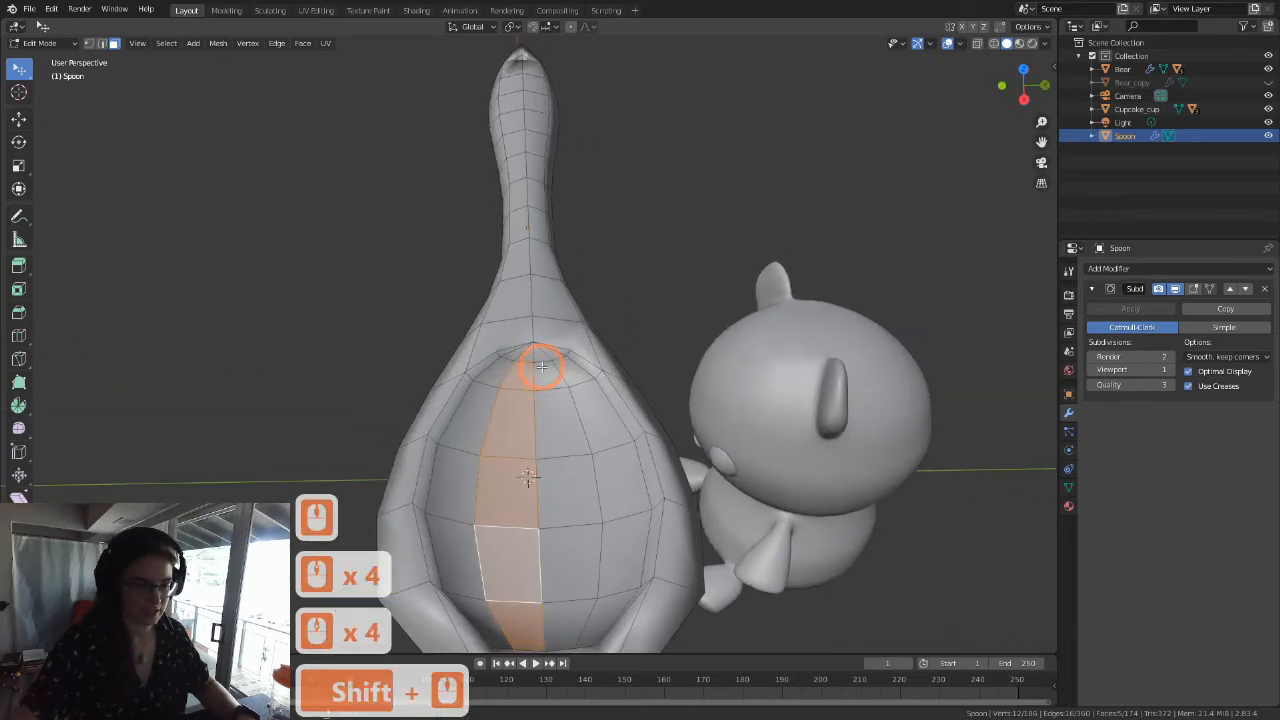
pyautogui.scroll(-3, 541, 367)
pyautogui.middleClick(537, 363)
pyautogui.press('Tab')
pyautogui.press('Tab')
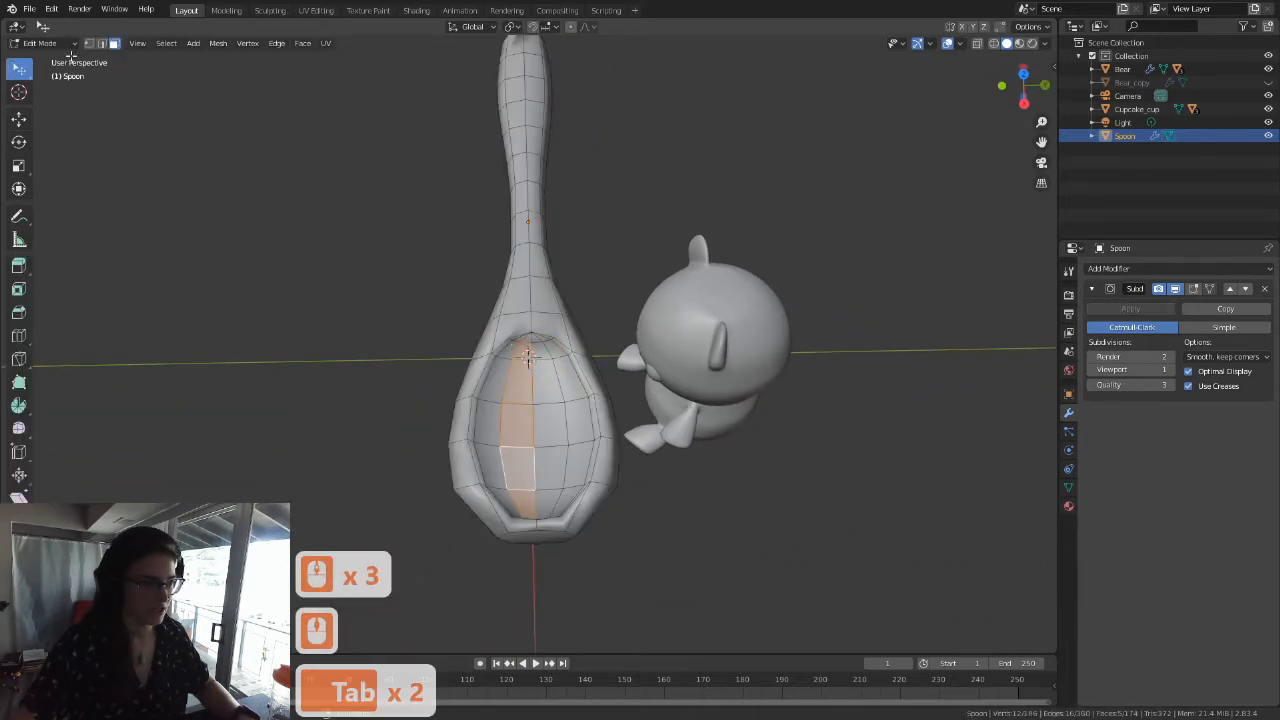
# Step: Switch to vertex selection and examine how the handle's lengthwise edges meet the bowl's rim
pyautogui.click(88, 43)
pyautogui.keyDown('shift'); pyautogui.moveTo(634, 517); pyautogui.dragTo(586, 434, button='middle'); pyautogui.keyUp('shift')
pyautogui.scroll(4, 549, 358)
pyautogui.keyDown('shift'); pyautogui.moveTo(549, 359); pyautogui.dragTo(573, 495, button='middle'); pyautogui.keyUp('shift')
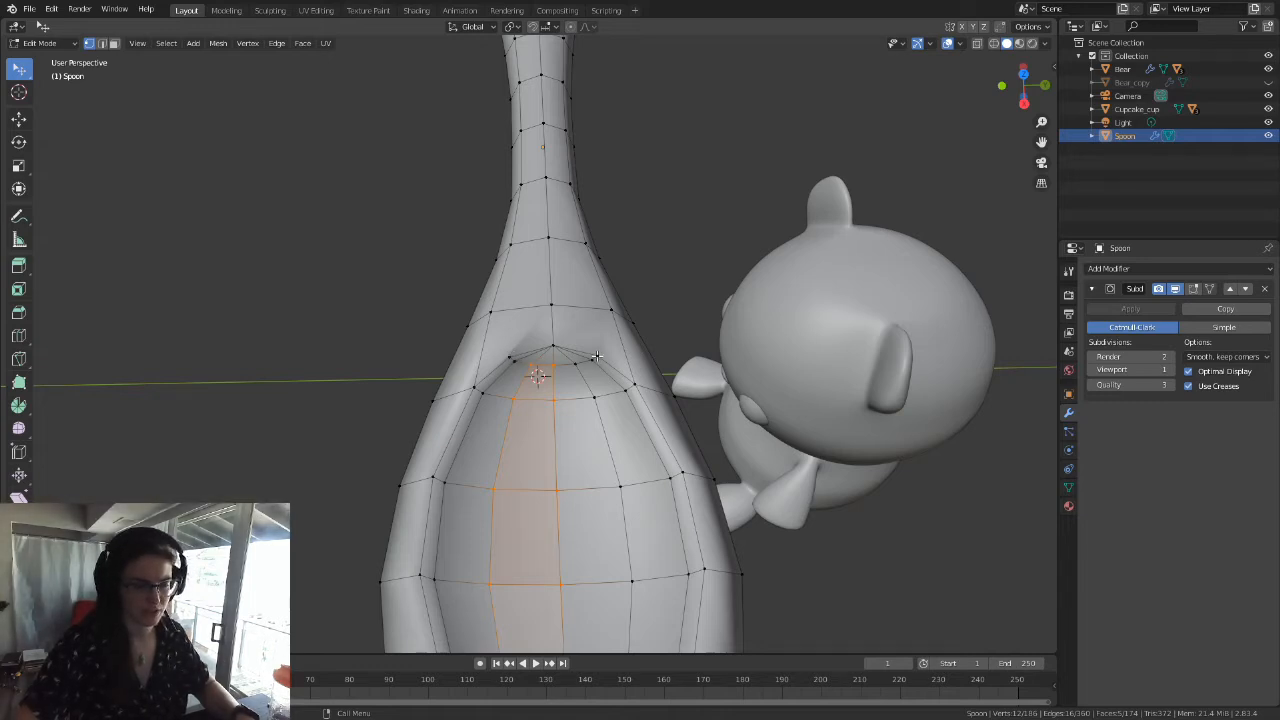
pyautogui.keyDown('shift'); pyautogui.moveTo(596, 356); pyautogui.dragTo(549, 370, button='middle'); pyautogui.keyUp('shift')
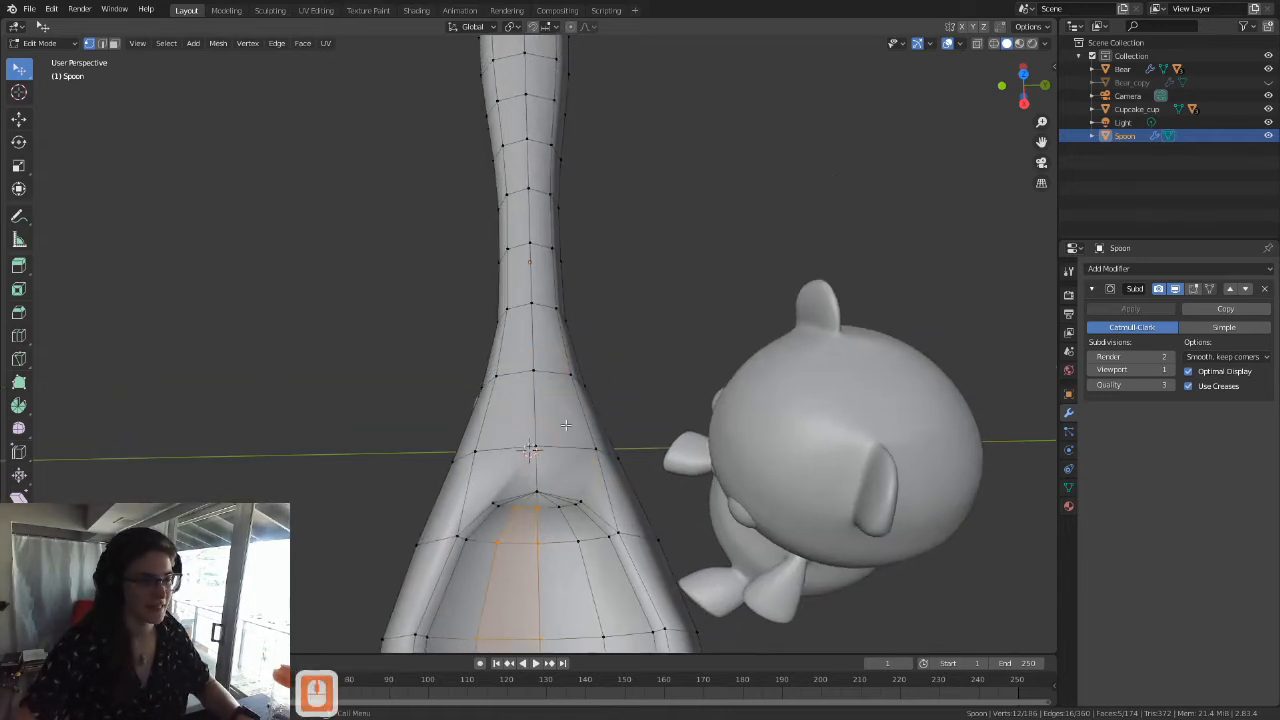
pyautogui.scroll(-4, 565, 425)
pyautogui.moveTo(569, 510); pyautogui.dragTo(563, 437, button='middle')
pyautogui.scroll(4, 540, 400)
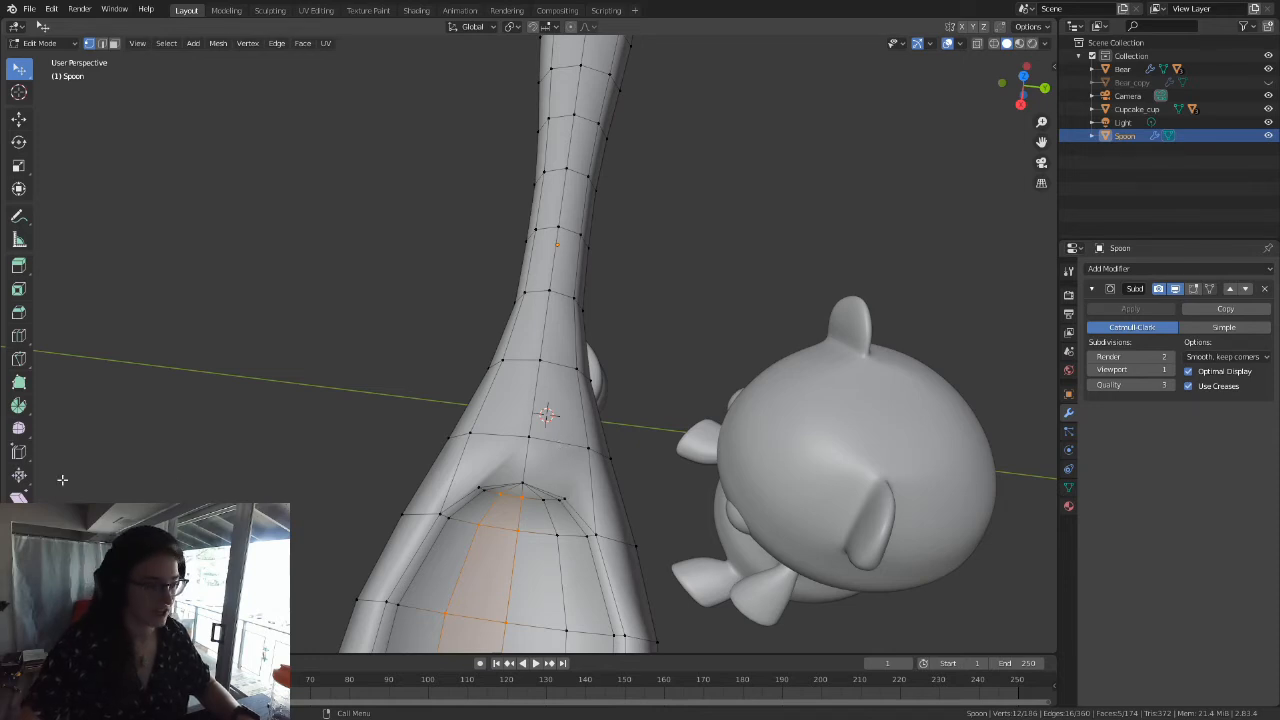
# Step: Add two single-cut lengthwise loop cuts along the handle's top face, one on each side of its centre edge
pyautogui.click(341, 390)
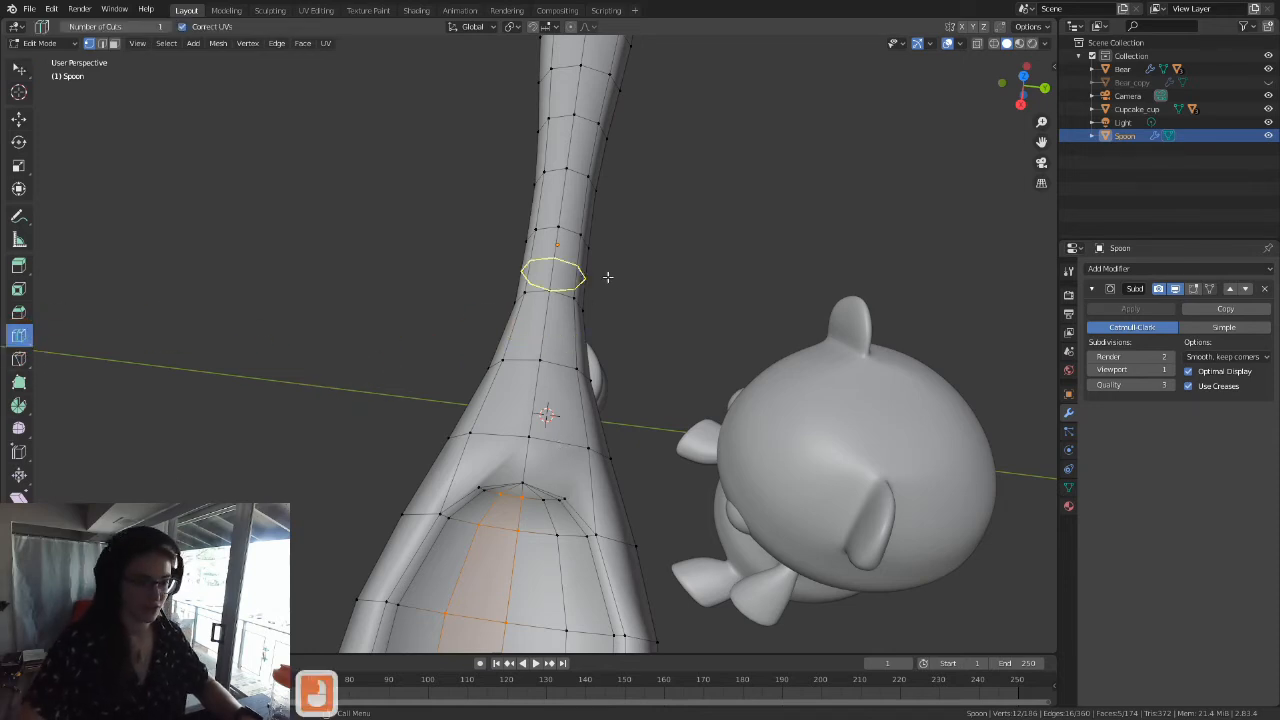
pyautogui.moveTo(563, 229); pyautogui.dragTo(536, 246)
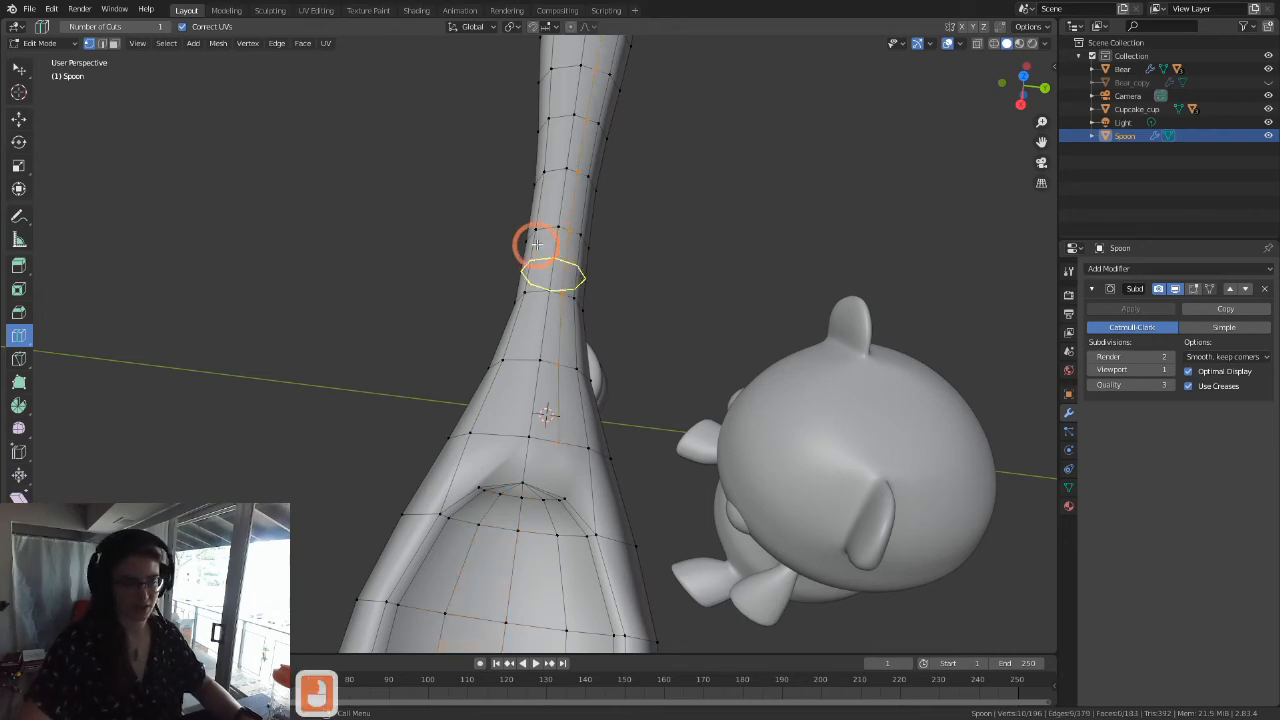
pyautogui.scroll(-5, 548, 229)
pyautogui.moveTo(551, 448); pyautogui.dragTo(590, 540, button='middle')
pyautogui.moveTo(622, 482); pyautogui.dragTo(574, 563, button='middle')
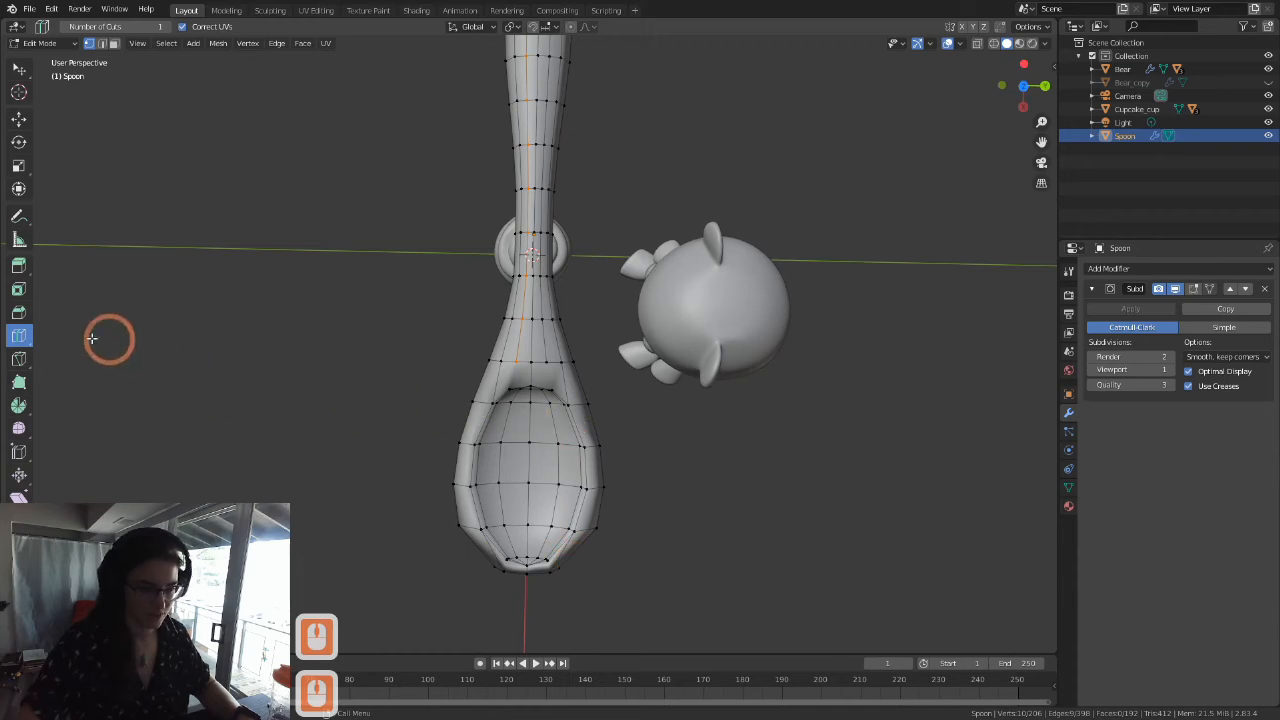
# Step: Add two lengthwise loop cuts along the spoon's underside, one on each side of its centre edge
pyautogui.keyDown('shift'); pyautogui.moveTo(506, 280); pyautogui.dragTo(480, 401, button='middle'); pyautogui.keyUp('shift')
pyautogui.keyDown('shift'); pyautogui.moveTo(535, 465); pyautogui.dragTo(437, 294, button='middle'); pyautogui.keyUp('shift')
pyautogui.keyDown('shift'); pyautogui.moveTo(440, 457); pyautogui.dragTo(445, 316, button='middle'); pyautogui.keyUp('shift')
pyautogui.scroll(6, 445, 316)
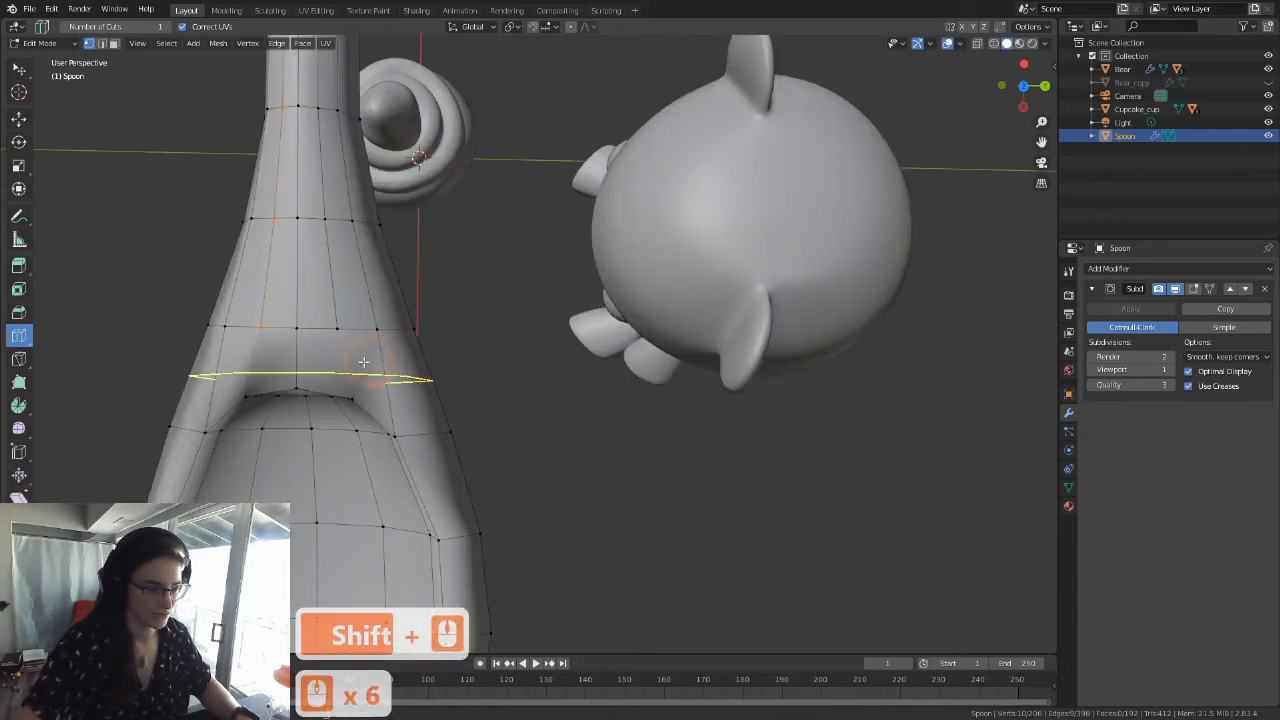
pyautogui.scroll(-6, 348, 402)
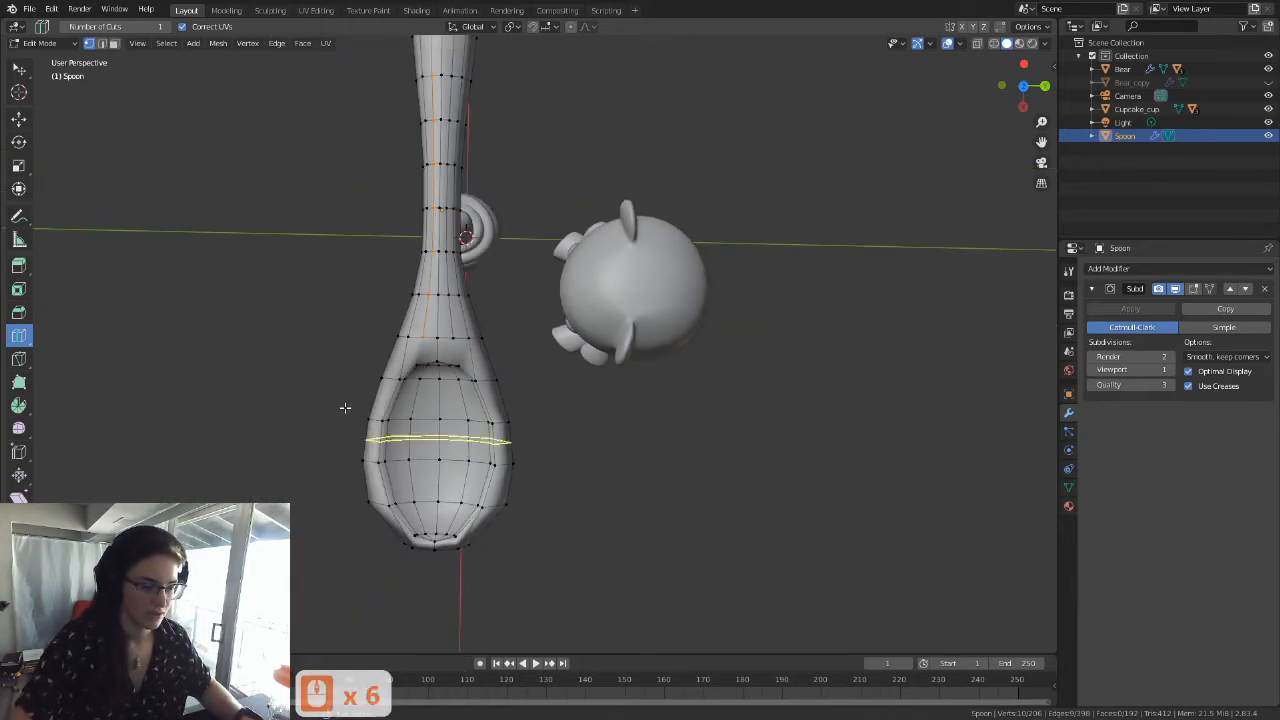
pyautogui.moveTo(421, 484); pyautogui.dragTo(531, 338, button='middle')
pyautogui.moveTo(430, 424); pyautogui.dragTo(414, 206, button='middle')
pyautogui.click(414, 206)
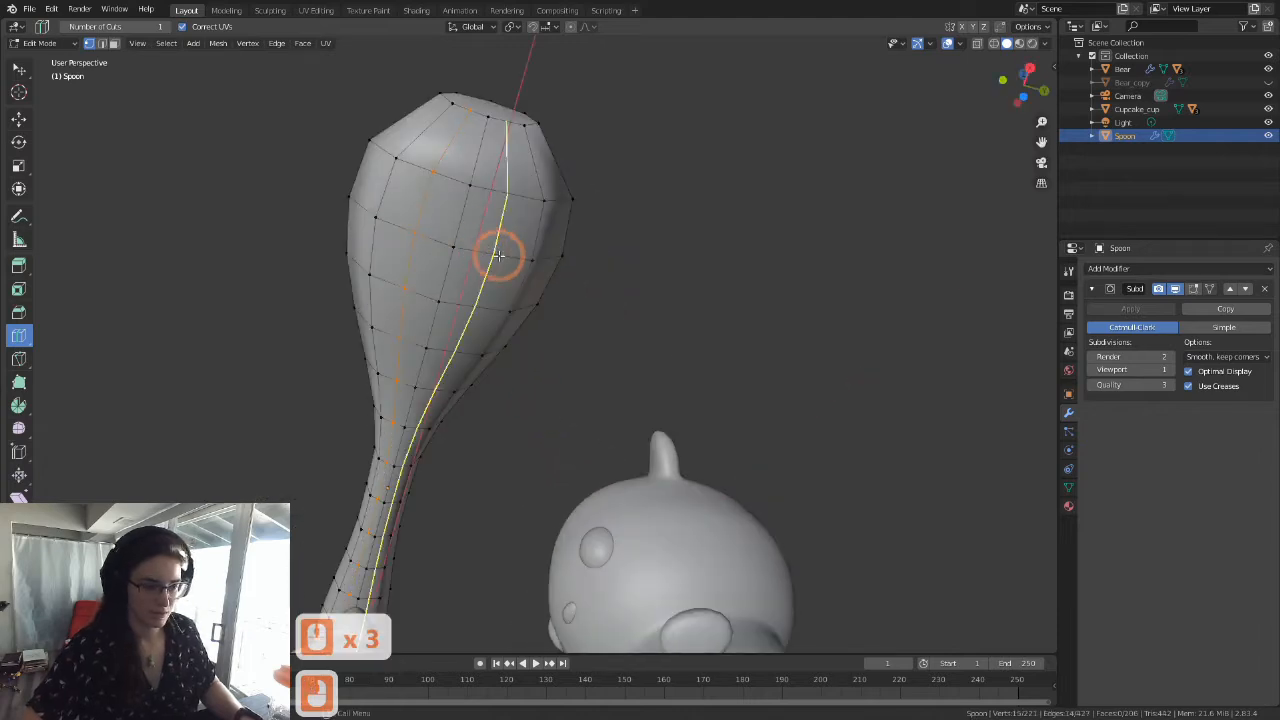
pyautogui.click(499, 256)
# Step: Examine the new lengthwise loops around the handle's hole, inside the bowl and at the bowl's front tip
pyautogui.scroll(-4, 501, 258)
pyautogui.moveTo(551, 294); pyautogui.dragTo(603, 454, button='middle')
pyautogui.moveTo(584, 542); pyautogui.dragTo(556, 506, button='middle')
pyautogui.keyDown('shift'); pyautogui.moveTo(541, 284); pyautogui.dragTo(628, 528, button='middle'); pyautogui.keyUp('shift')
pyautogui.keyDown('shift'); pyautogui.moveTo(578, 316); pyautogui.dragTo(587, 329, button='middle'); pyautogui.keyUp('shift')
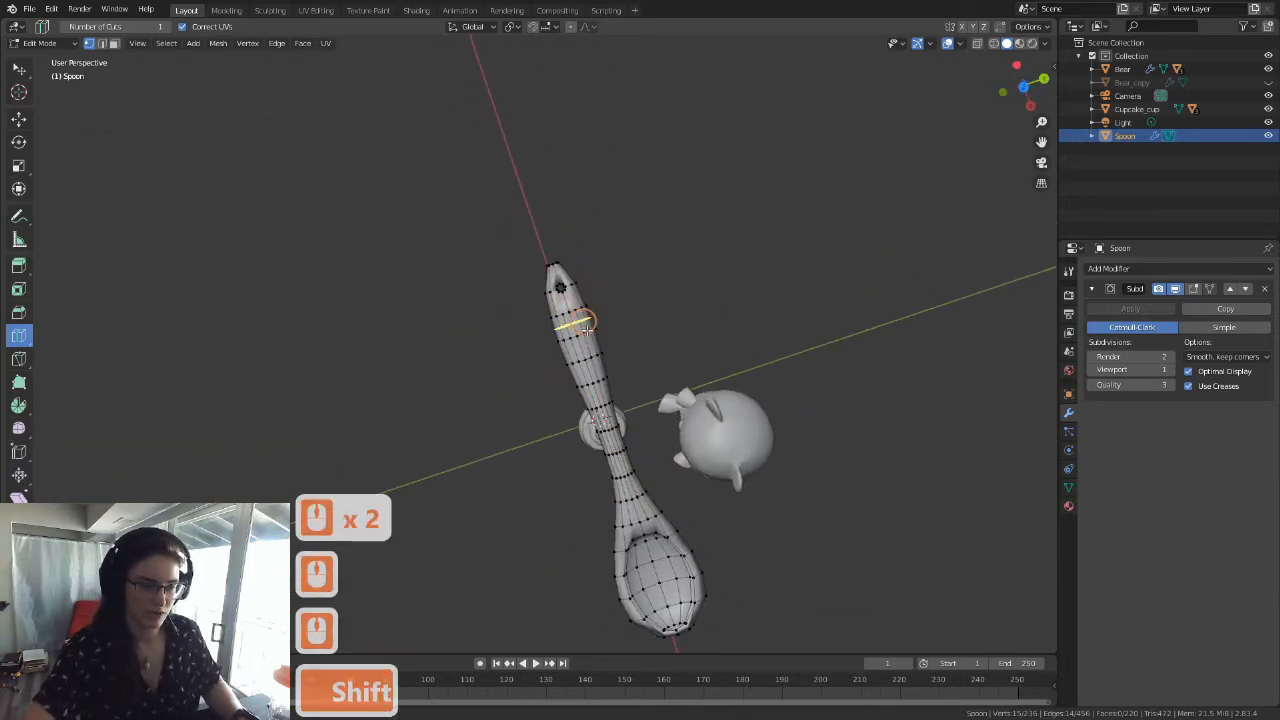
pyautogui.scroll(7, 586, 323)
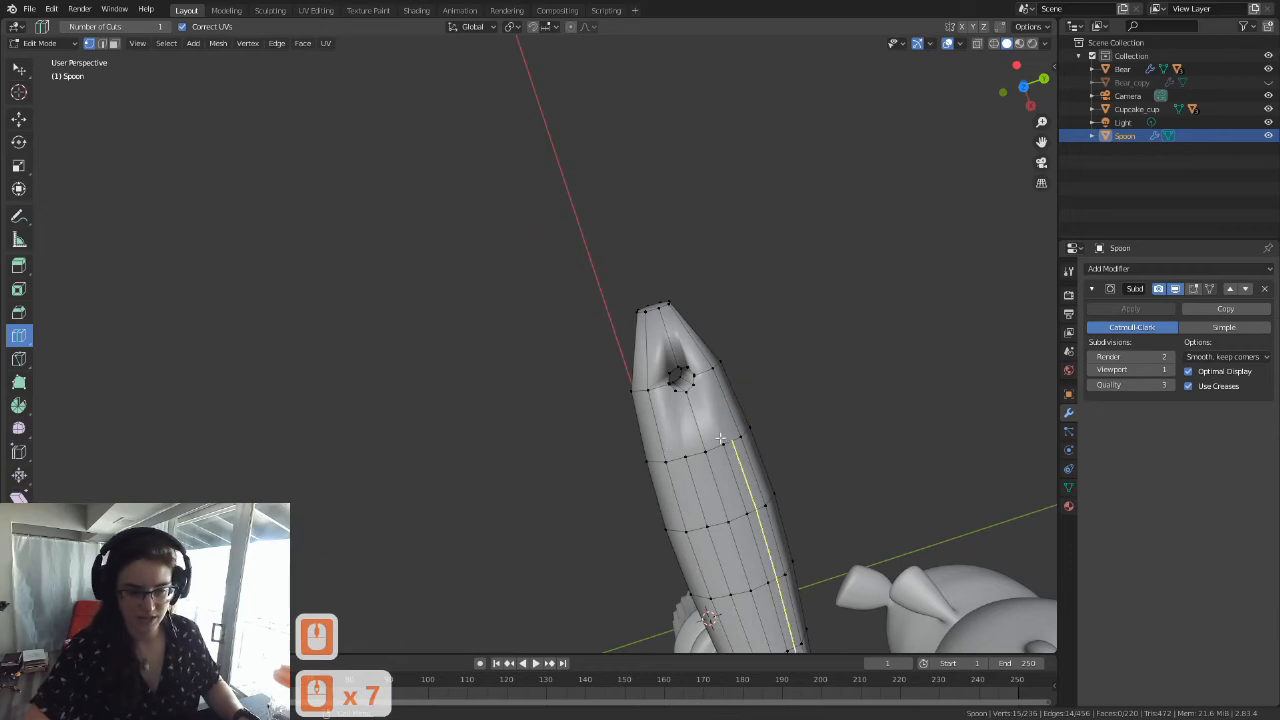
pyautogui.keyDown('shift'); pyautogui.moveTo(720, 398); pyautogui.dragTo(634, 334, button='middle'); pyautogui.keyUp('shift')
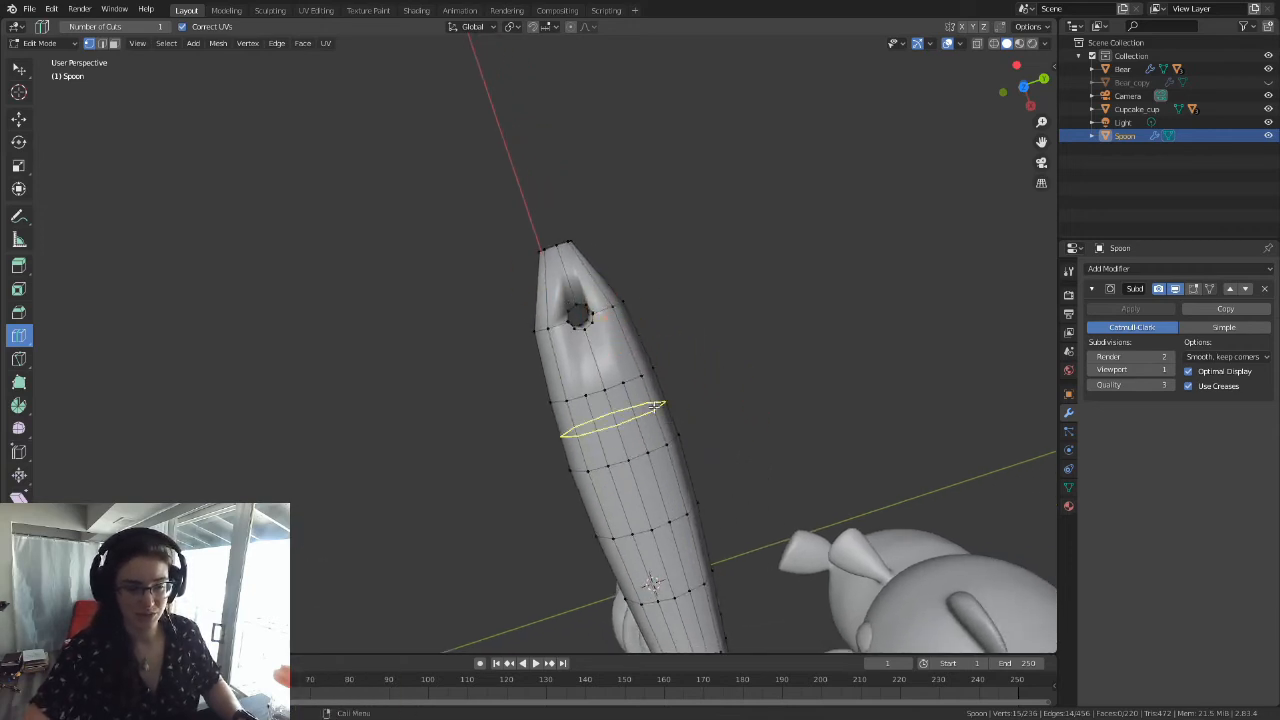
pyautogui.keyDown('shift'); pyautogui.moveTo(634, 371); pyautogui.dragTo(634, 240, button='middle'); pyautogui.keyUp('shift')
pyautogui.scroll(-4, 749, 491)
pyautogui.keyDown('shift'); pyautogui.moveTo(749, 491); pyautogui.dragTo(558, 397, button='middle'); pyautogui.keyUp('shift')
pyautogui.keyDown('shift'); pyautogui.moveTo(594, 440); pyautogui.dragTo(526, 371, button='middle'); pyautogui.keyUp('shift')
pyautogui.scroll(4, 524, 371)
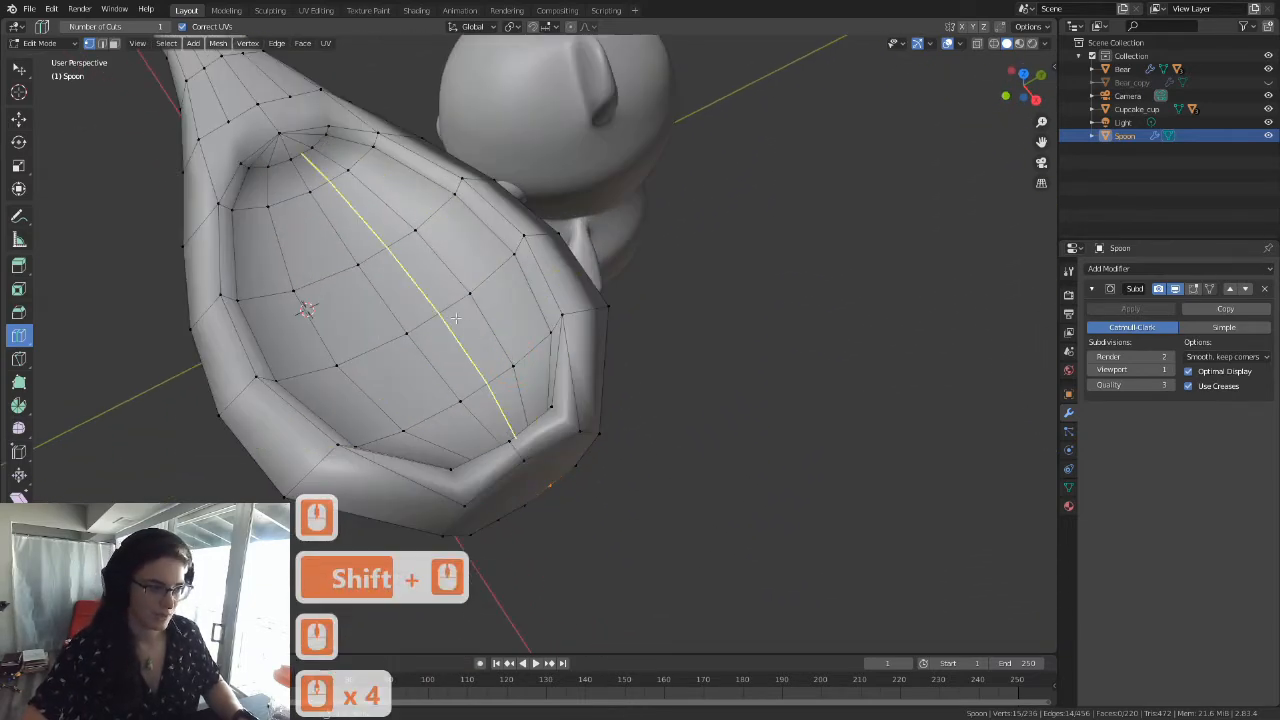
pyautogui.keyDown('shift'); pyautogui.moveTo(551, 428); pyautogui.dragTo(544, 298, button='middle'); pyautogui.keyUp('shift')
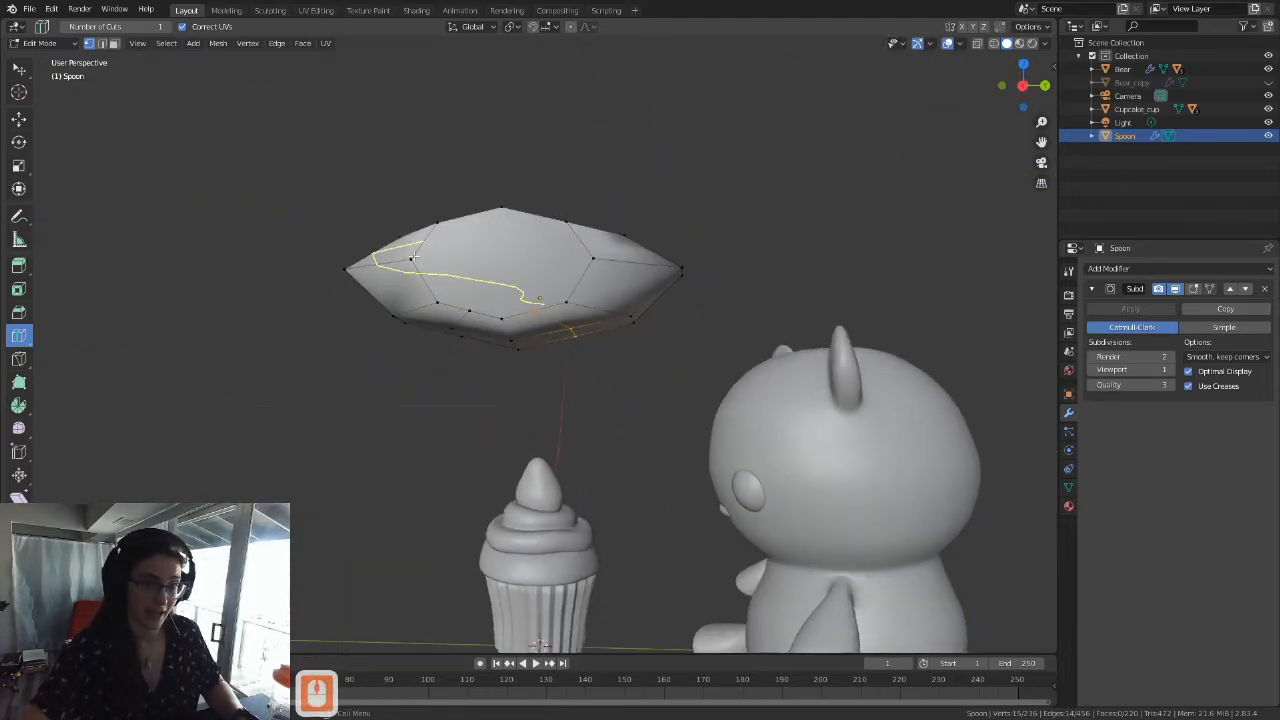
pyautogui.moveTo(510, 310); pyautogui.dragTo(520, 366, button='middle')
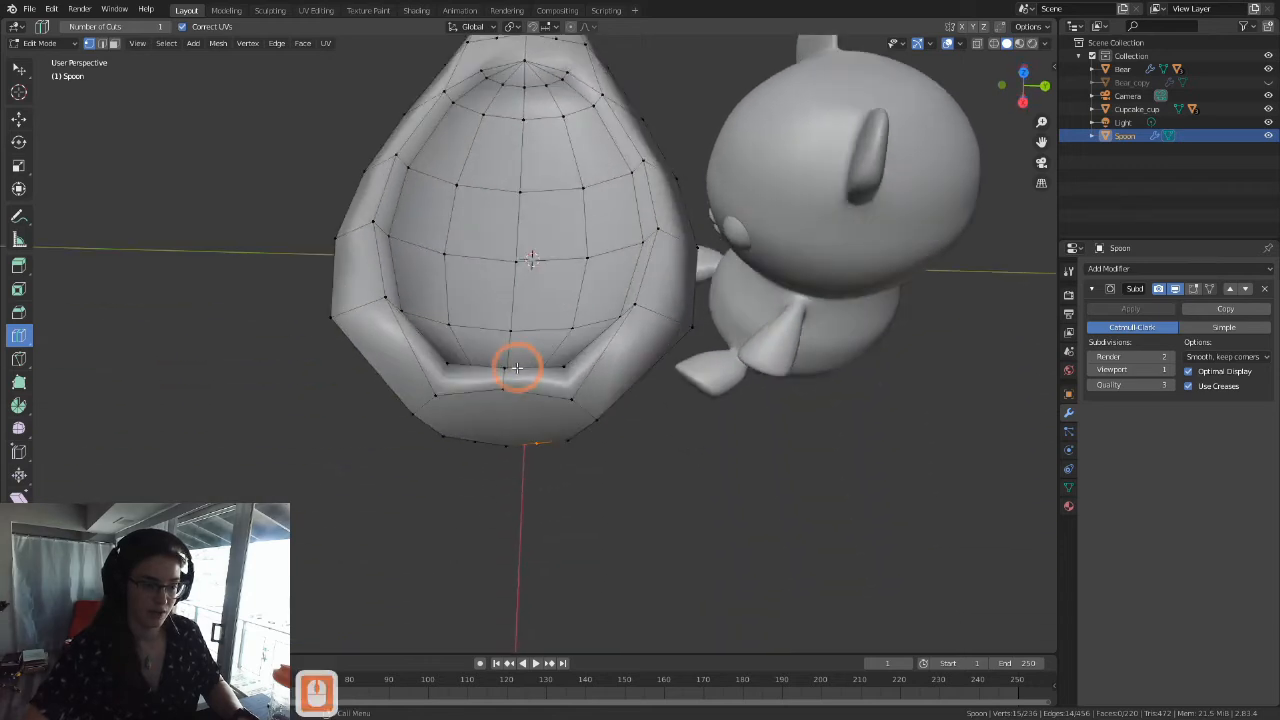
# Step: Knife-cut a vertical centre edge across the bowl's front tip face, from its upper middle vertex to its lower middle vertex
pyautogui.click(21, 314)
pyautogui.click(24, 357)
pyautogui.scroll(-4, 531, 428)
pyautogui.moveTo(531, 428); pyautogui.dragTo(537, 300, button='middle')
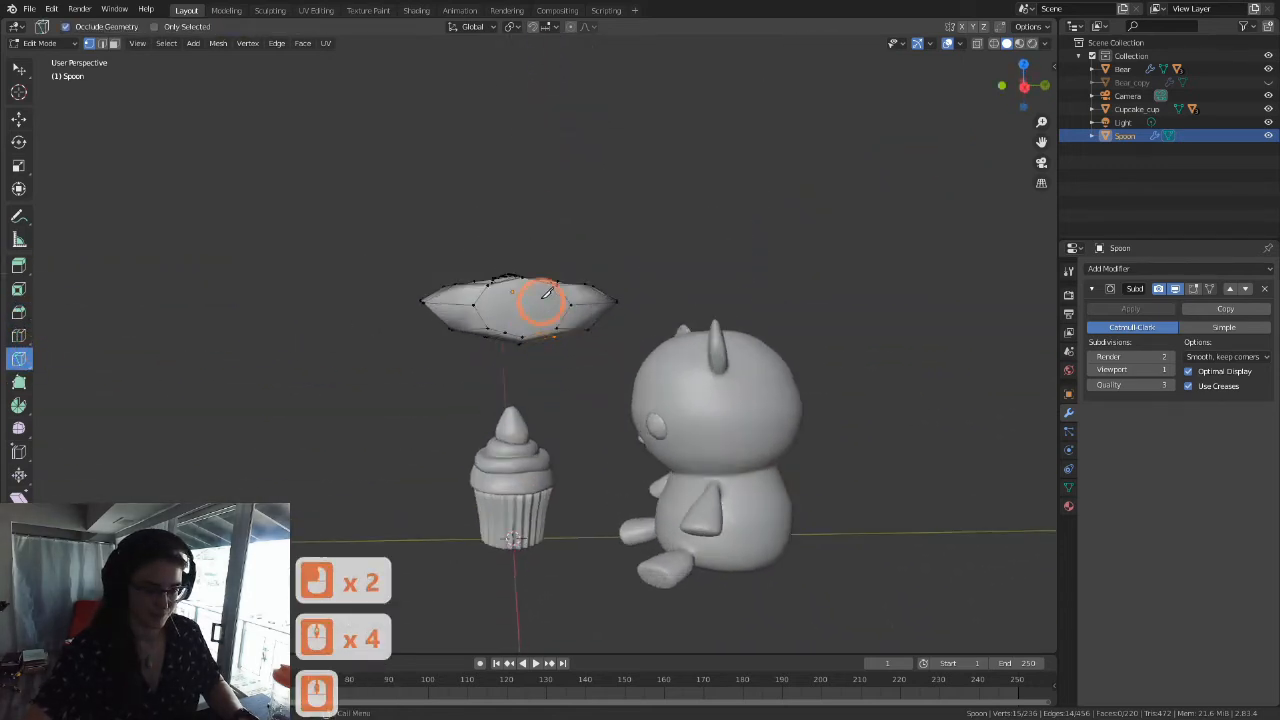
pyautogui.scroll(6, 537, 300)
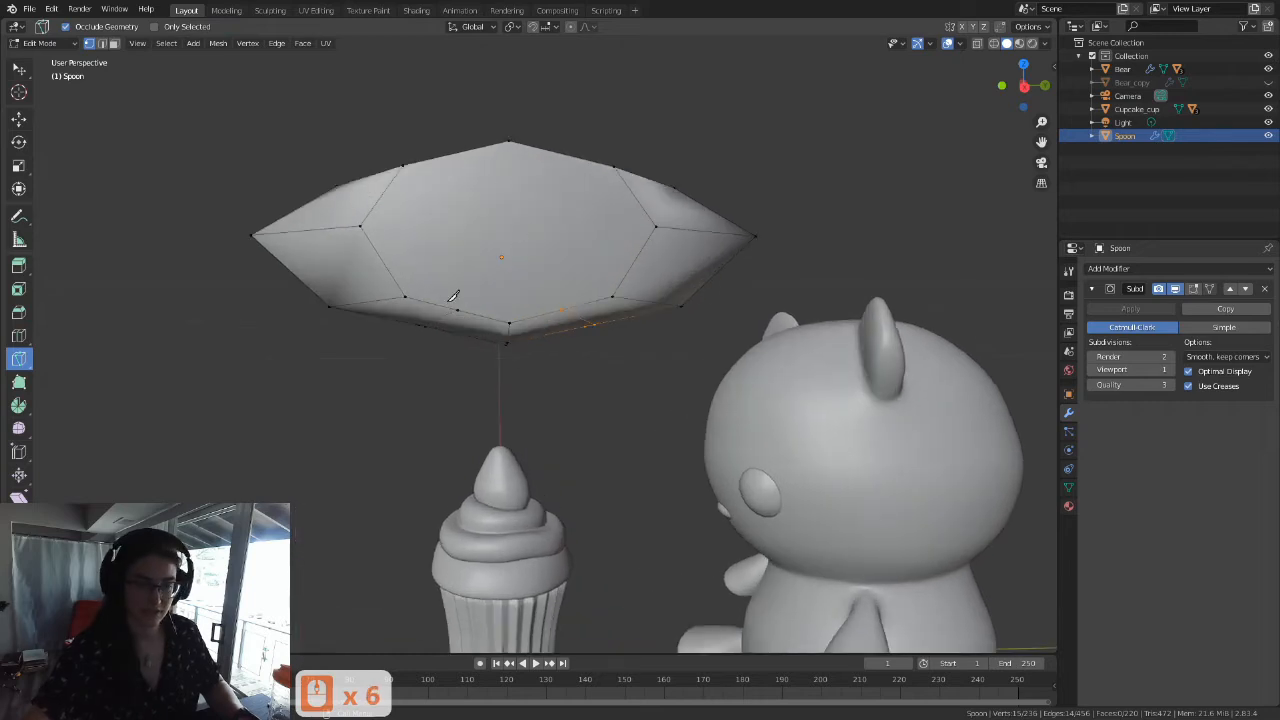
pyautogui.moveTo(466, 215); pyautogui.dragTo(548, 192, button='middle')
pyautogui.scroll(3, 446, 328)
pyautogui.scroll(-4, 455, 325)
pyautogui.moveTo(522, 370); pyautogui.dragTo(515, 262, button='middle')
pyautogui.moveTo(512, 270); pyautogui.dragTo(538, 272, button='middle')
pyautogui.scroll(3, 537, 271)
pyautogui.moveTo(537, 271); pyautogui.dragTo(518, 140, button='middle')
pyautogui.scroll(5, 538, 265)
pyautogui.click(510, 135)
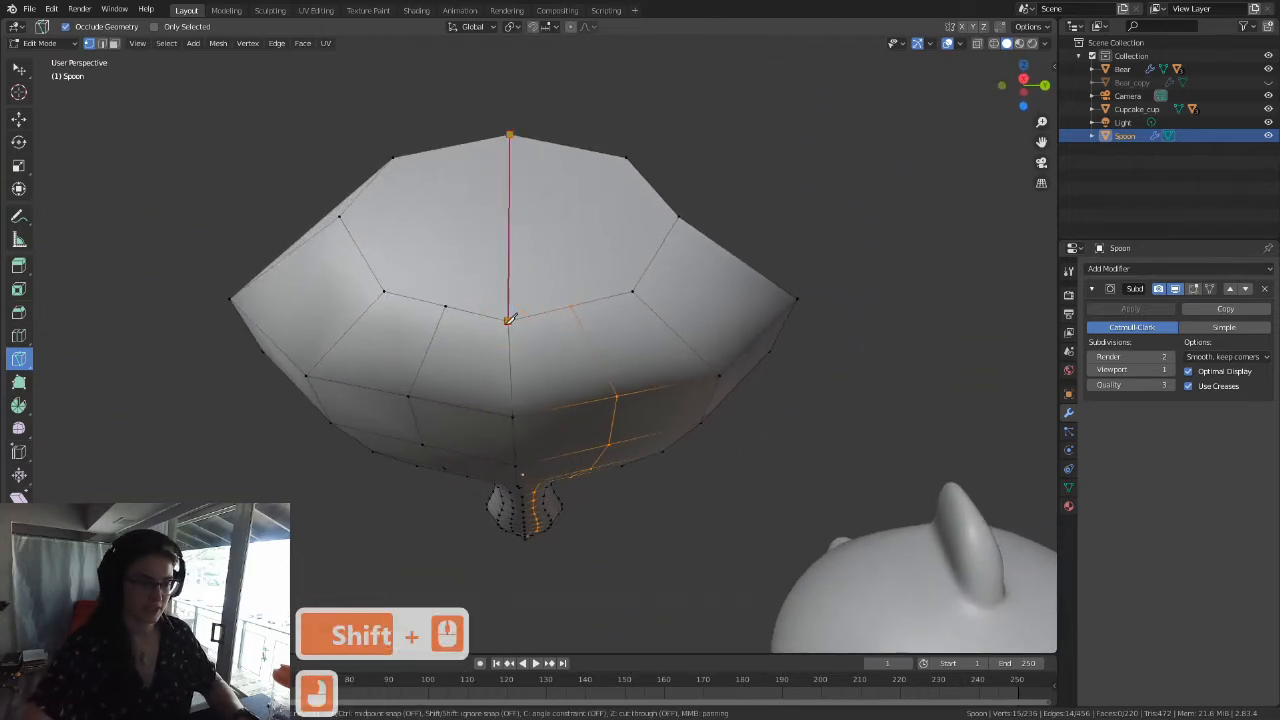
pyautogui.click(509, 320)
pyautogui.press('Return')
# Step: Knife-cut a horizontal edge across the bowl's front tip face between its two side vertices
pyautogui.click(339, 216)
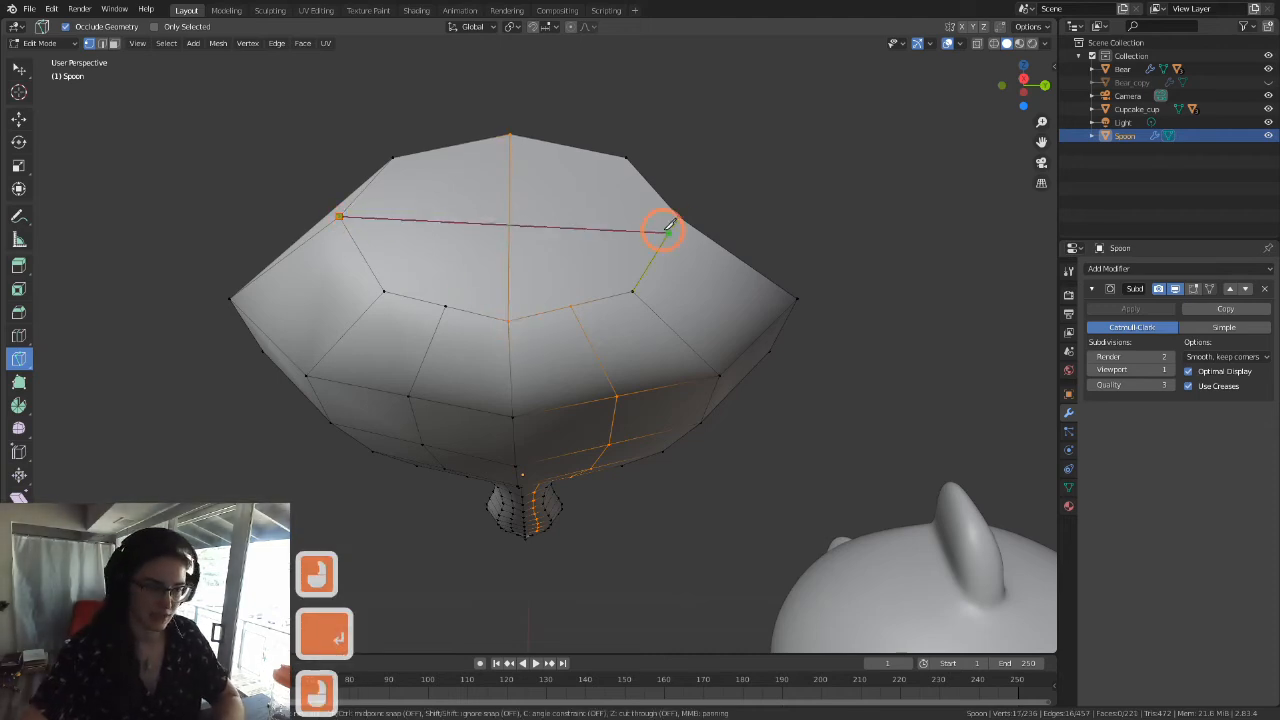
pyautogui.click(680, 216)
pyautogui.press('Return')
pyautogui.moveTo(543, 251); pyautogui.dragTo(500, 345, button='middle')
pyautogui.scroll(-3, 528, 370)
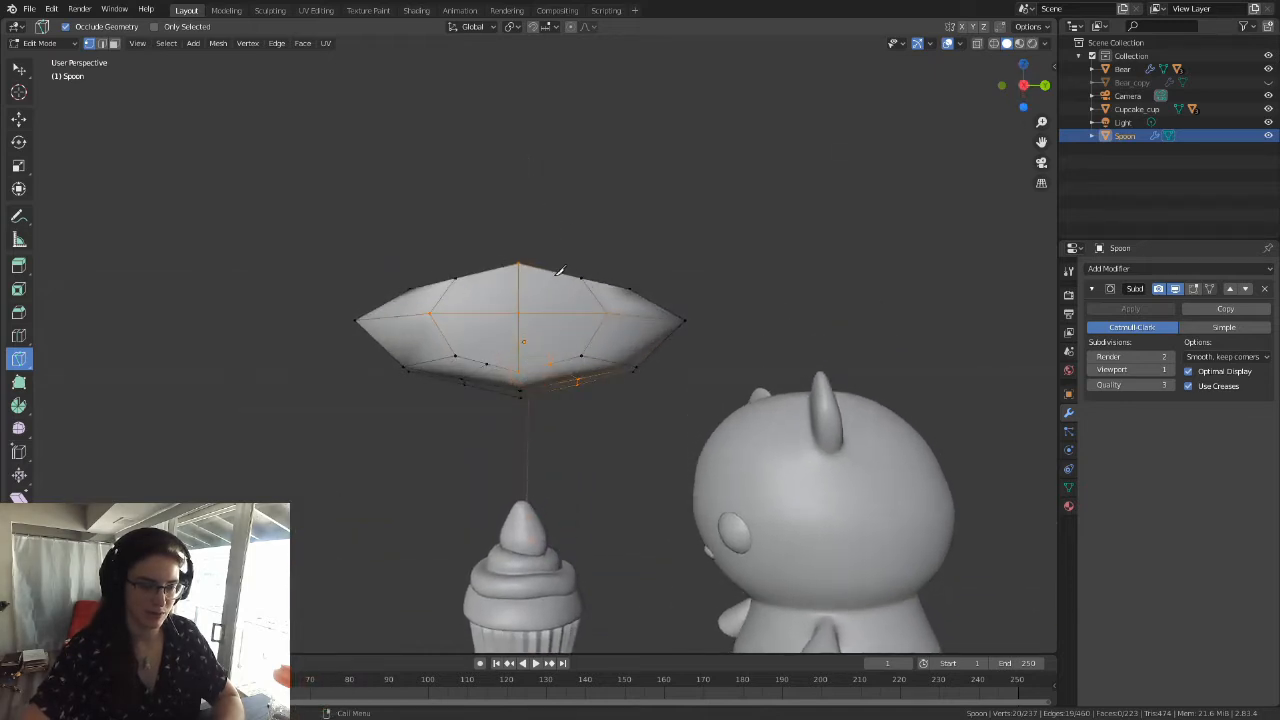
# Step: In the Right orthographic view, knife-cut an angle-constrained vertical edge from the stray lower loop vertex up to the tip's top edge
pyautogui.moveTo(562, 287); pyautogui.dragTo(559, 302, button='middle')
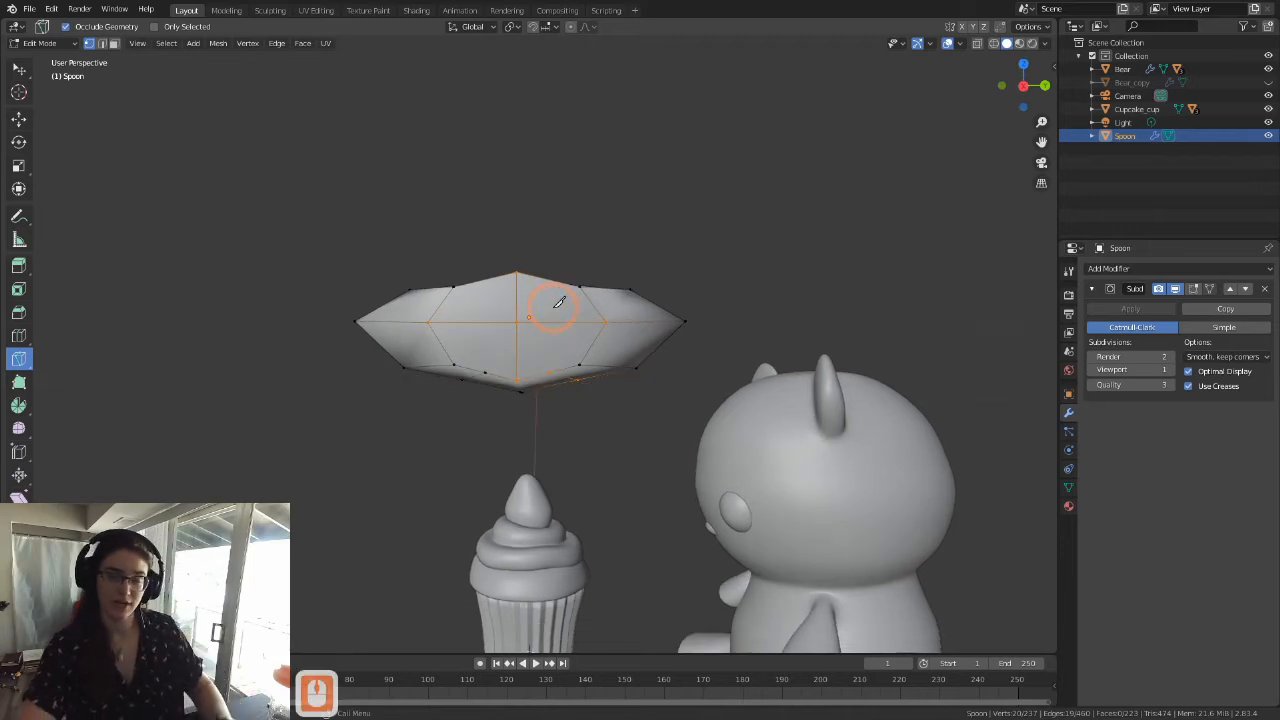
pyautogui.press('`')
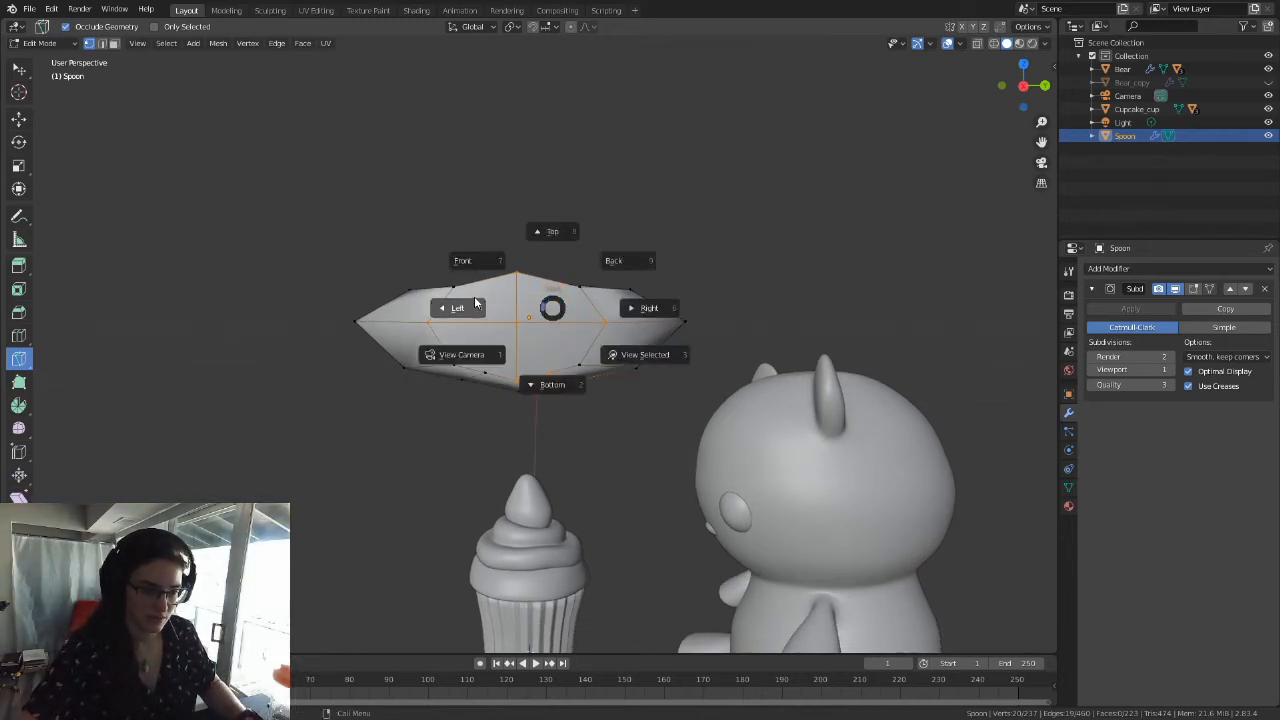
pyautogui.click(474, 292)
pyautogui.press('`')
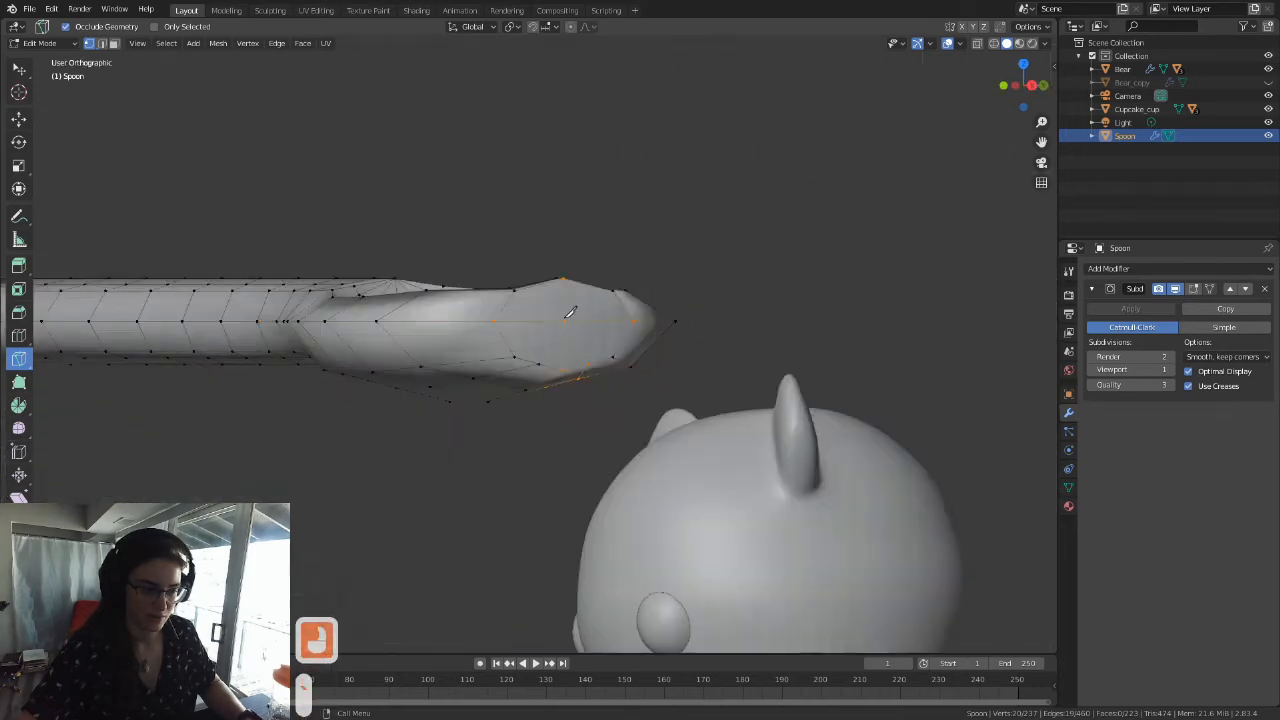
pyautogui.scroll(3, 530, 350)
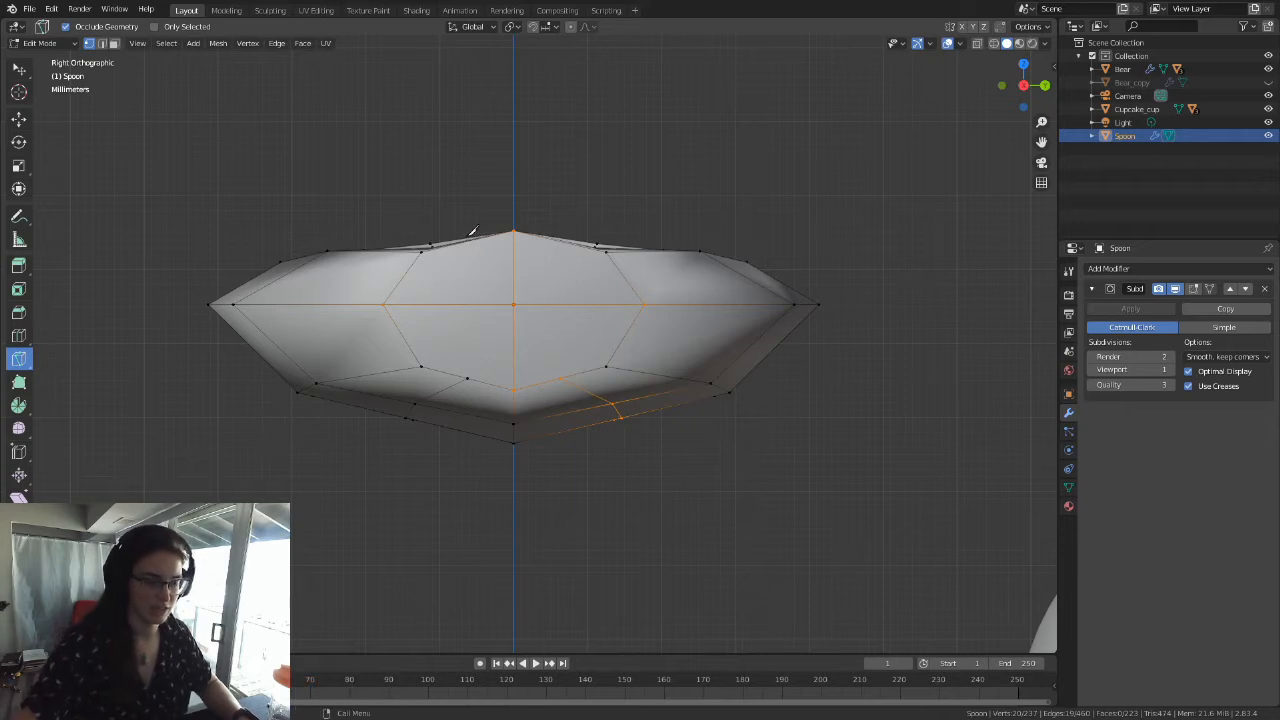
pyautogui.click(469, 376)
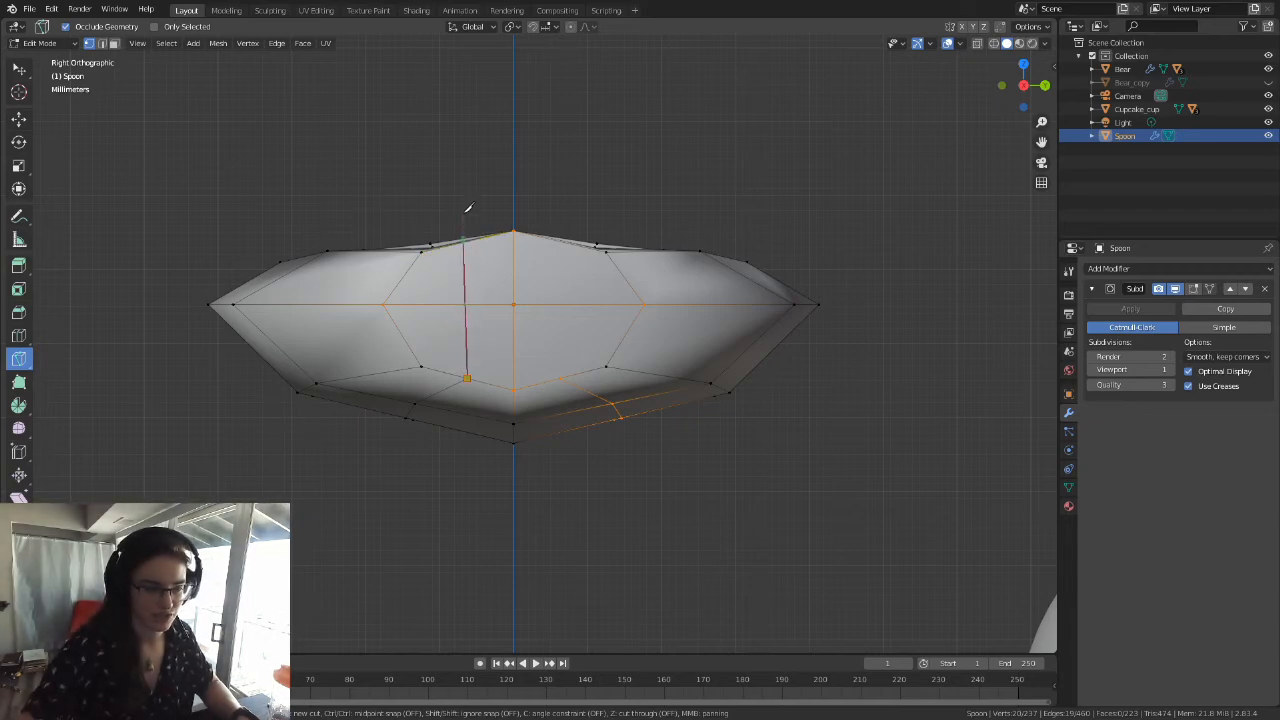
pyautogui.press('c')
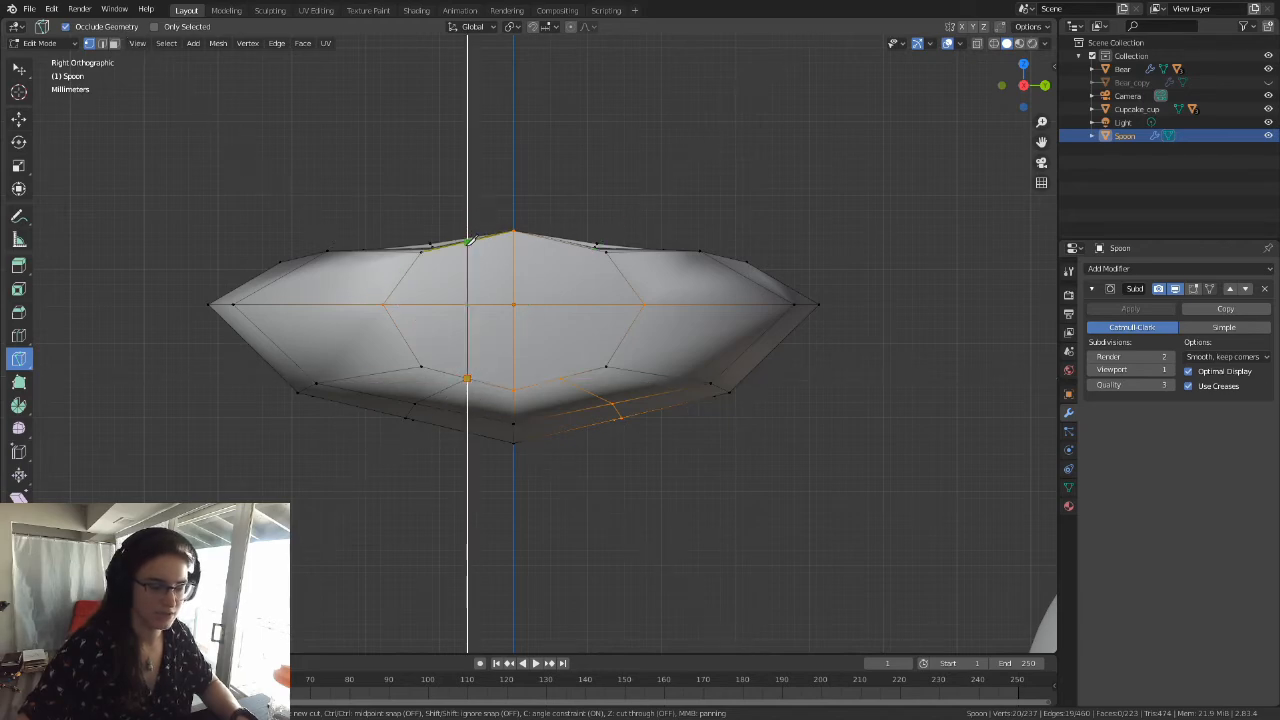
pyautogui.click(467, 168)
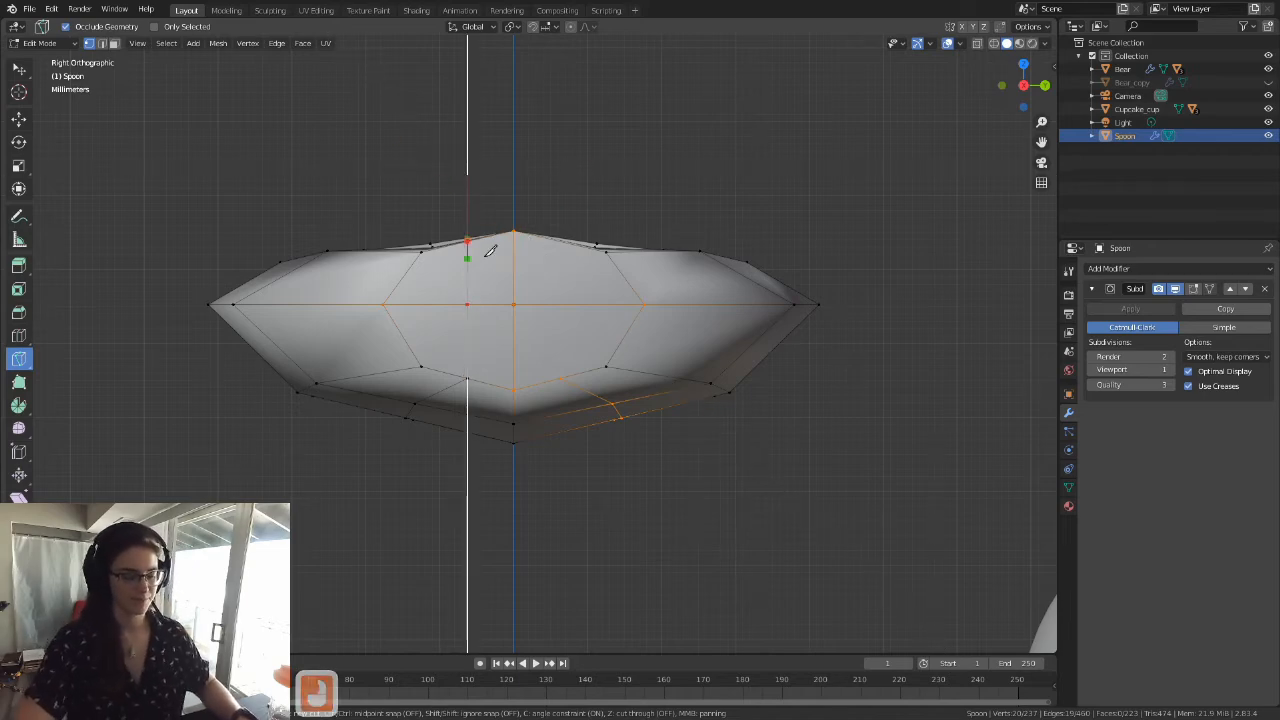
pyautogui.press('Return')
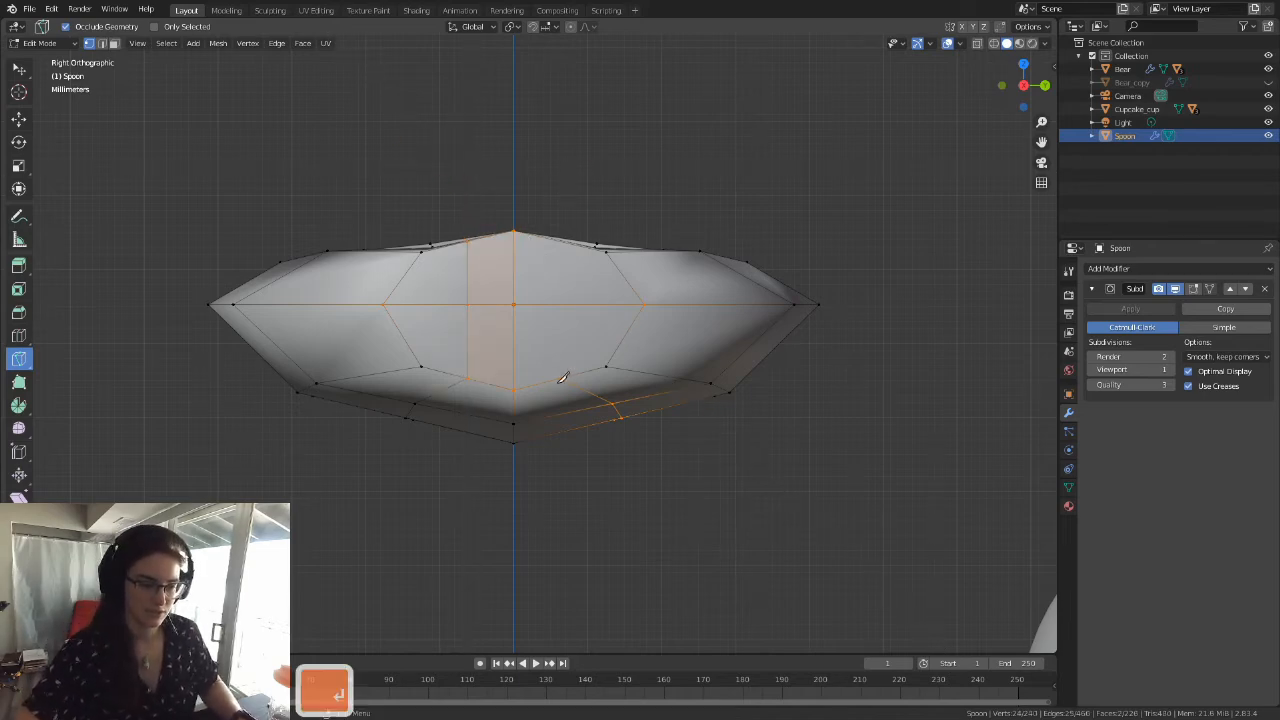
# Step: Knife-cut the matching angle-constrained vertical edge on the other side of the tip's centre line and return to the Select tool
pyautogui.click(563, 377)
pyautogui.press('c')
pyautogui.click(565, 189)
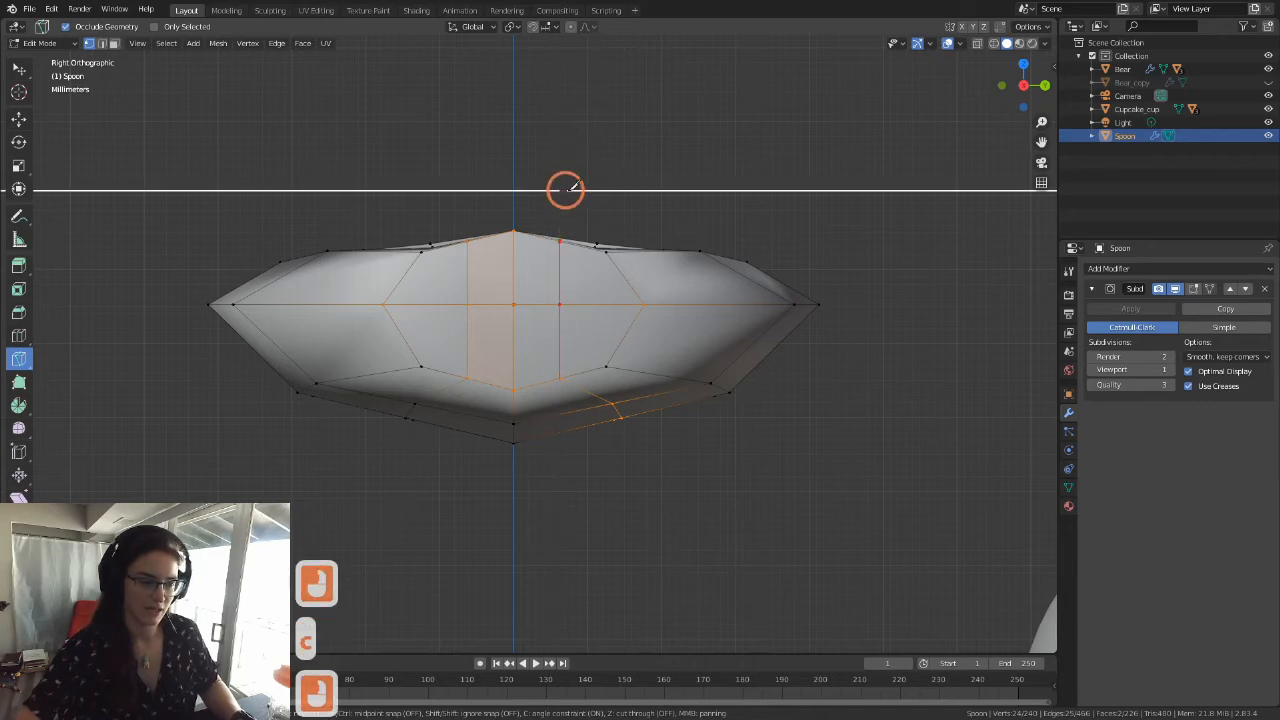
pyautogui.press('Return')
pyautogui.moveTo(512, 288); pyautogui.dragTo(549, 385, button='middle')
pyautogui.scroll(-4, 514, 334)
pyautogui.click(21, 72)
# Step: Knife-cut an edge from the handle's inner loop vertex to the adjacent bowl rim corner at the handle end
pyautogui.moveTo(442, 320); pyautogui.dragTo(495, 483, button='middle')
pyautogui.scroll(-1, 495, 483)
pyautogui.keyDown('shift'); pyautogui.moveTo(578, 262); pyautogui.dragTo(495, 359, button='middle'); pyautogui.keyUp('shift')
pyautogui.scroll(2, 394, 440)
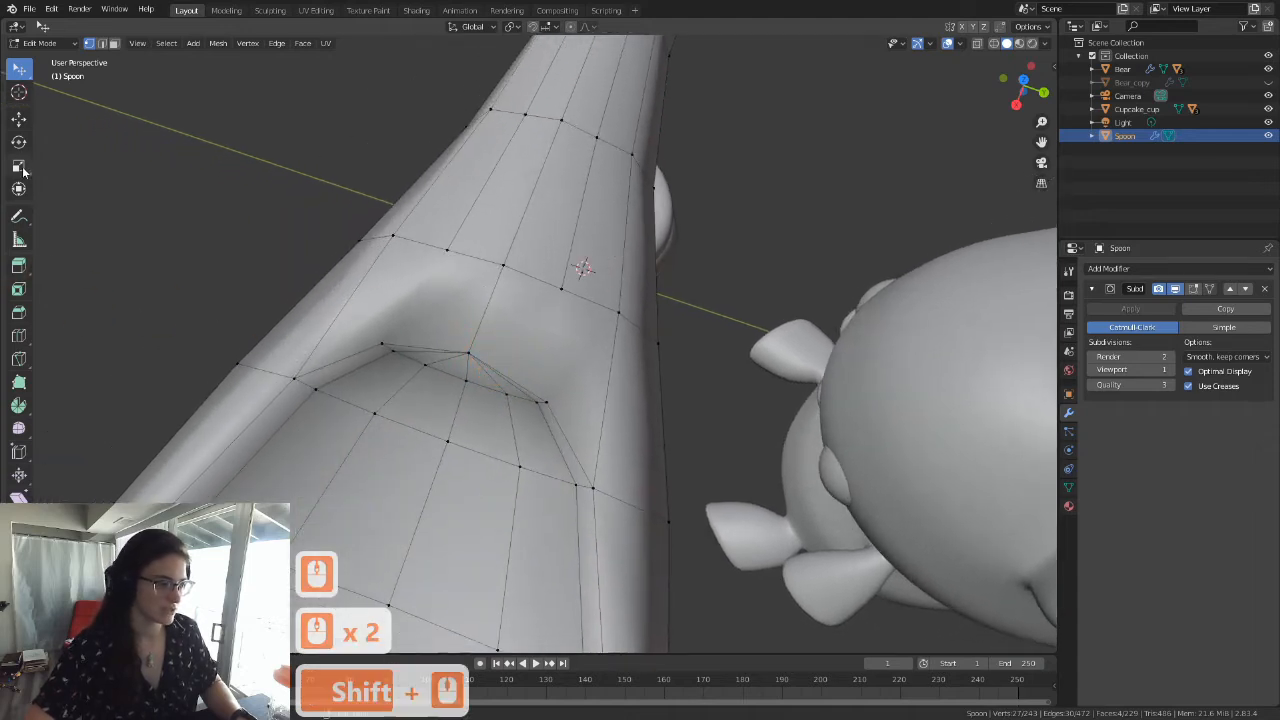
pyautogui.click(18, 360)
pyautogui.moveTo(453, 247)
pyautogui.mouseDown()
pyautogui.moveTo(374, 331)
pyautogui.moveTo(446, 348)
pyautogui.mouseUp()
pyautogui.press('Return')
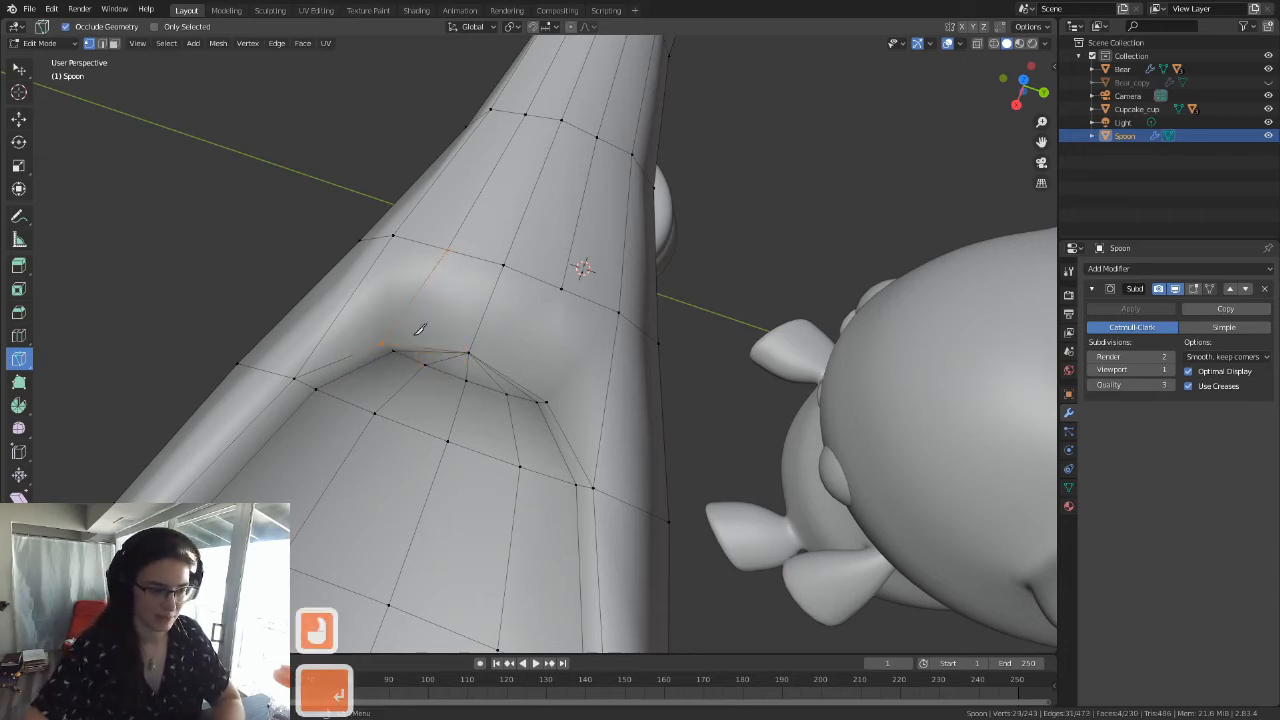
# Step: Knife-cut the matching edge from the handle's other inner loop vertex to the nearby bowl rim corner at the handle end
pyautogui.press('k')
pyautogui.click(565, 287)
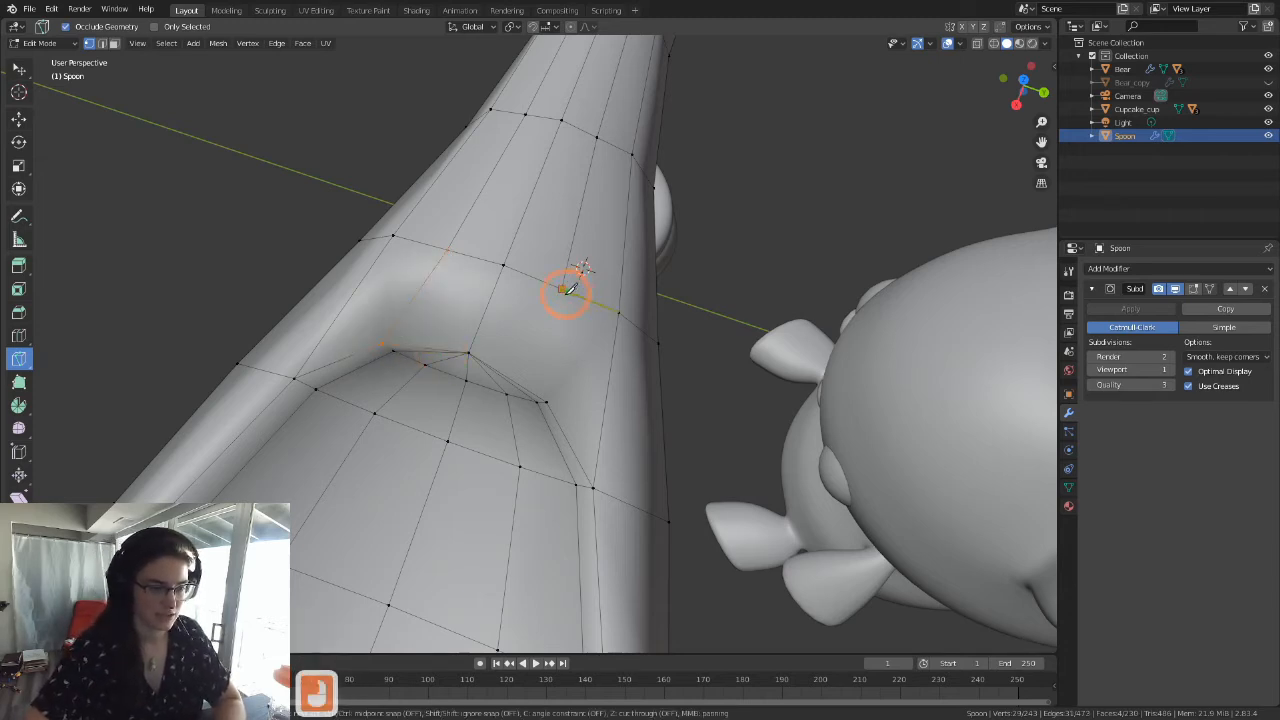
pyautogui.click(549, 403)
pyautogui.press('Return')
# Step: With the Select tool, vertex-slide the stray vertex on one side of the tip's inner rim edge onto the adjacent outer rim corner
pyautogui.moveTo(549, 403); pyautogui.dragTo(562, 246, button='middle')
pyautogui.scroll(-3, 521, 403)
pyautogui.keyDown('shift'); pyautogui.moveTo(562, 348); pyautogui.dragTo(590, 311, button='middle'); pyautogui.keyUp('shift')
pyautogui.scroll(-2, 602, 314)
pyautogui.scroll(3, 562, 397)
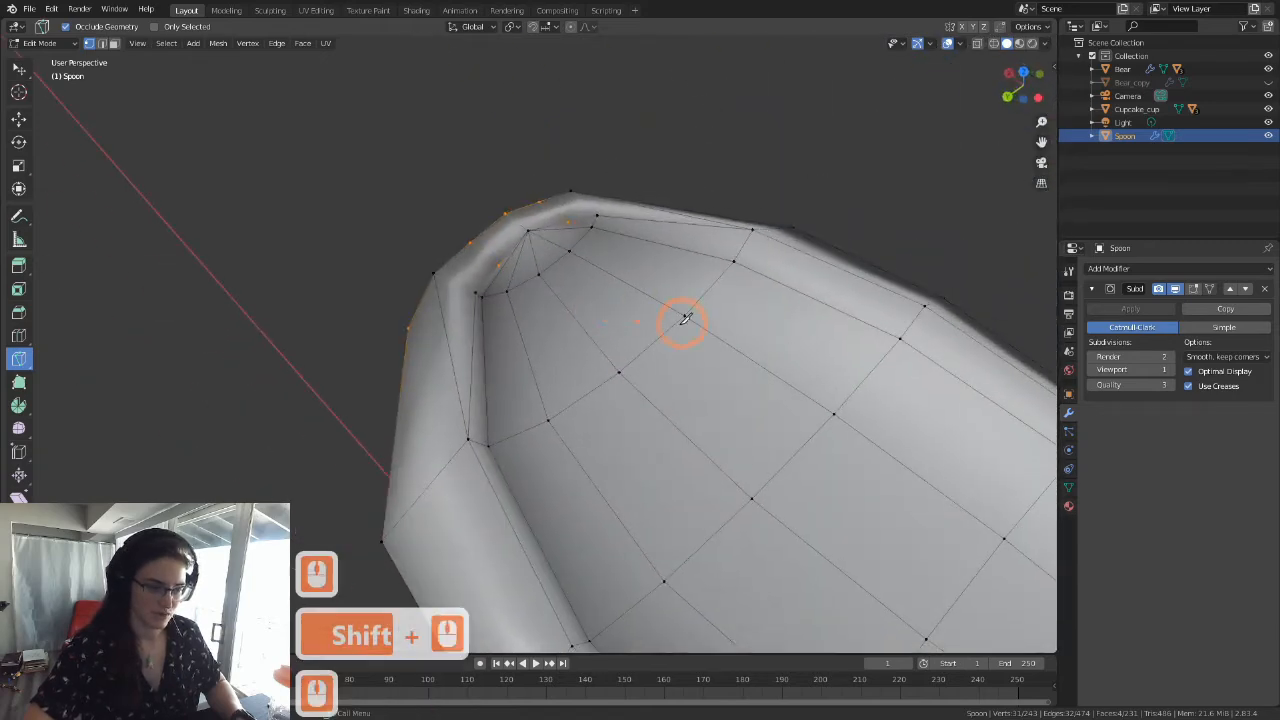
pyautogui.moveTo(683, 320); pyautogui.dragTo(573, 351, button='middle')
pyautogui.scroll(3, 572, 351)
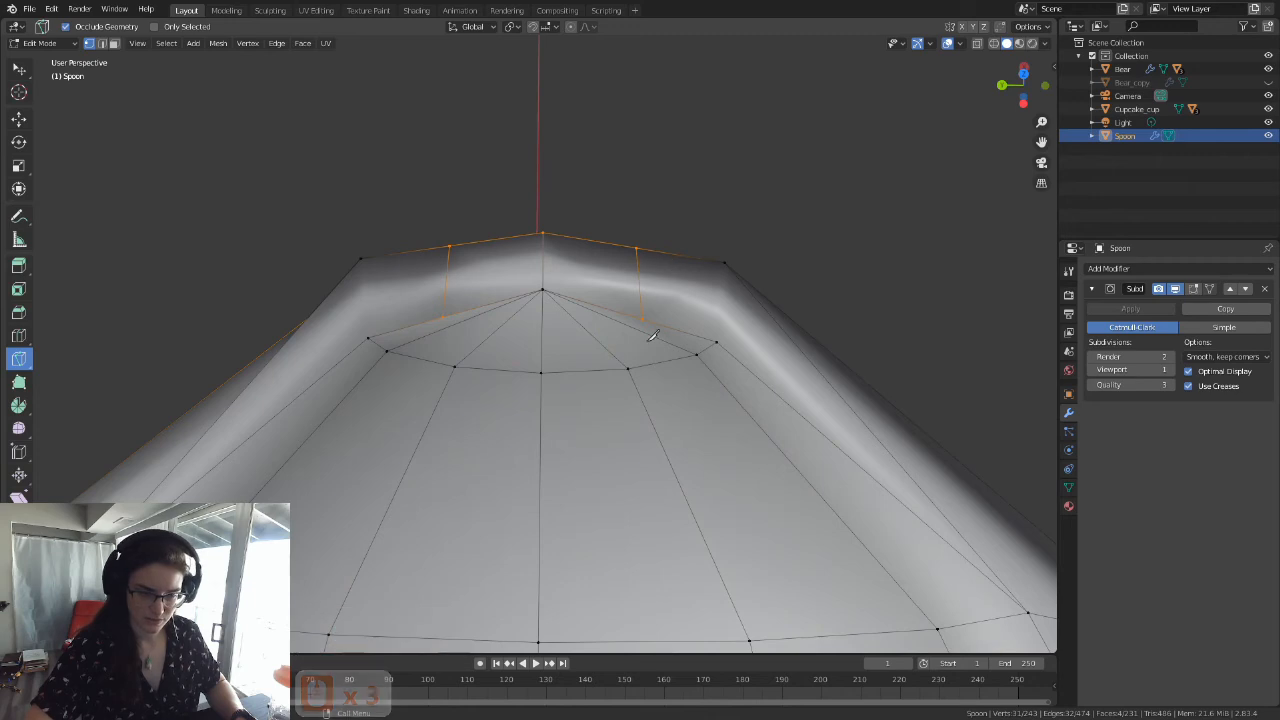
pyautogui.moveTo(605, 274)
pyautogui.mouseDown(button='middle')
pyautogui.moveTo(588, 366)
pyautogui.moveTo(592, 287)
pyautogui.mouseUp(button='middle')
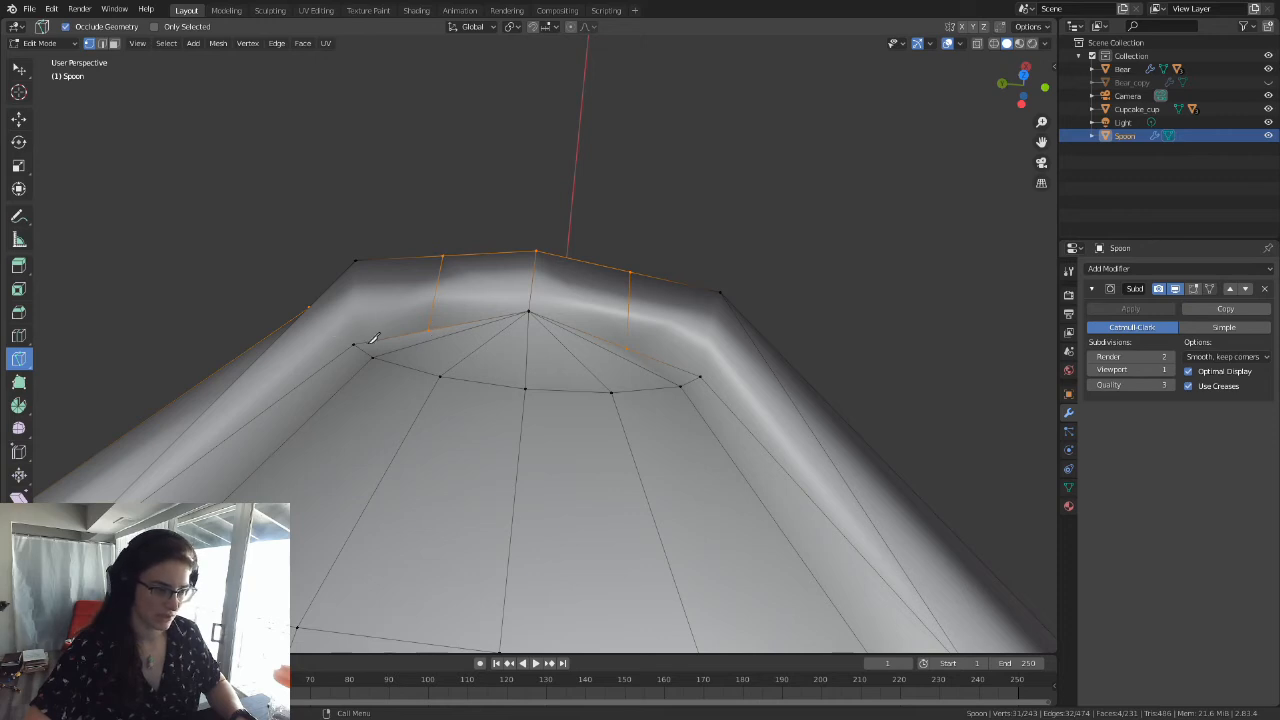
pyautogui.click(18, 72)
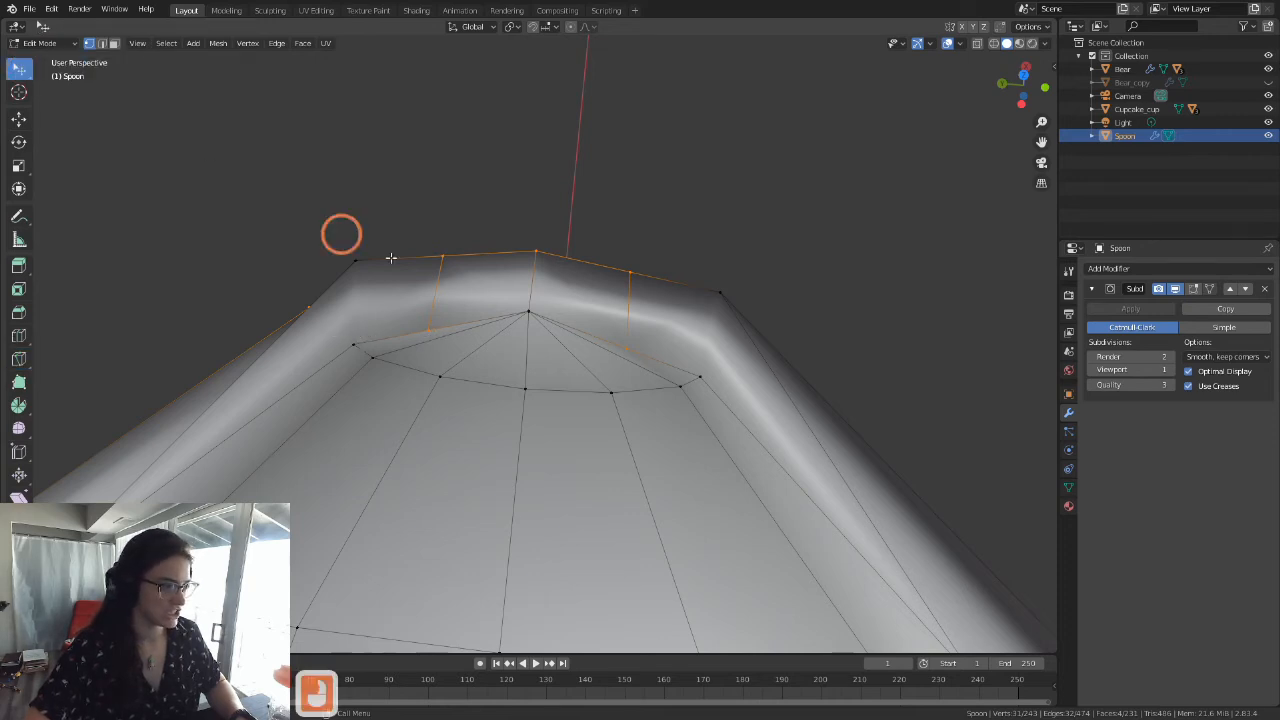
pyautogui.click(428, 330)
pyautogui.press('g')
pyautogui.press('g')
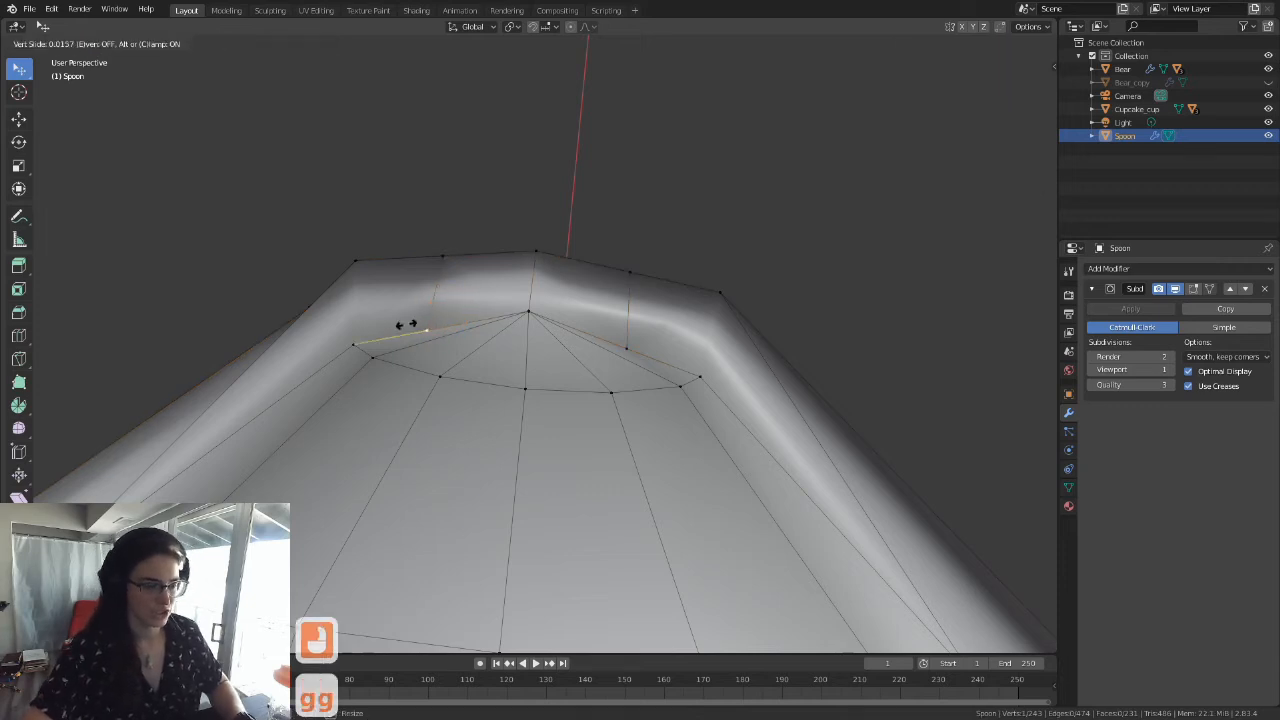
pyautogui.click(684, 355)
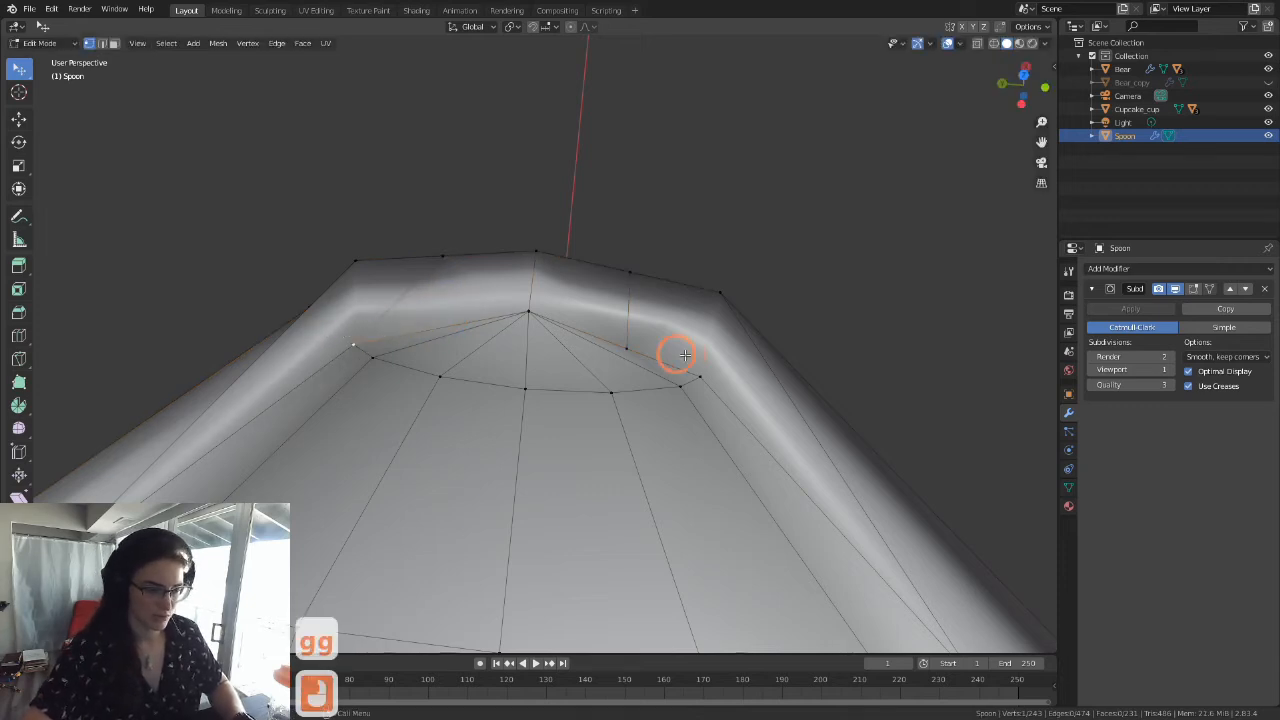
# Step: Vertex-slide the matching stray vertex on the other side of the tip's centre line onto its adjacent rim corner
pyautogui.click(634, 346)
pyautogui.press('g')
pyautogui.press('g')
pyautogui.click(708, 376)
# Step: Examine the bowl's tip and rim from several angles, comparing the smoothed surface in Object Mode with the edit mesh
pyautogui.scroll(-4, 706, 376)
pyautogui.moveTo(614, 369); pyautogui.dragTo(746, 414, button='middle')
pyautogui.scroll(-2, 747, 413)
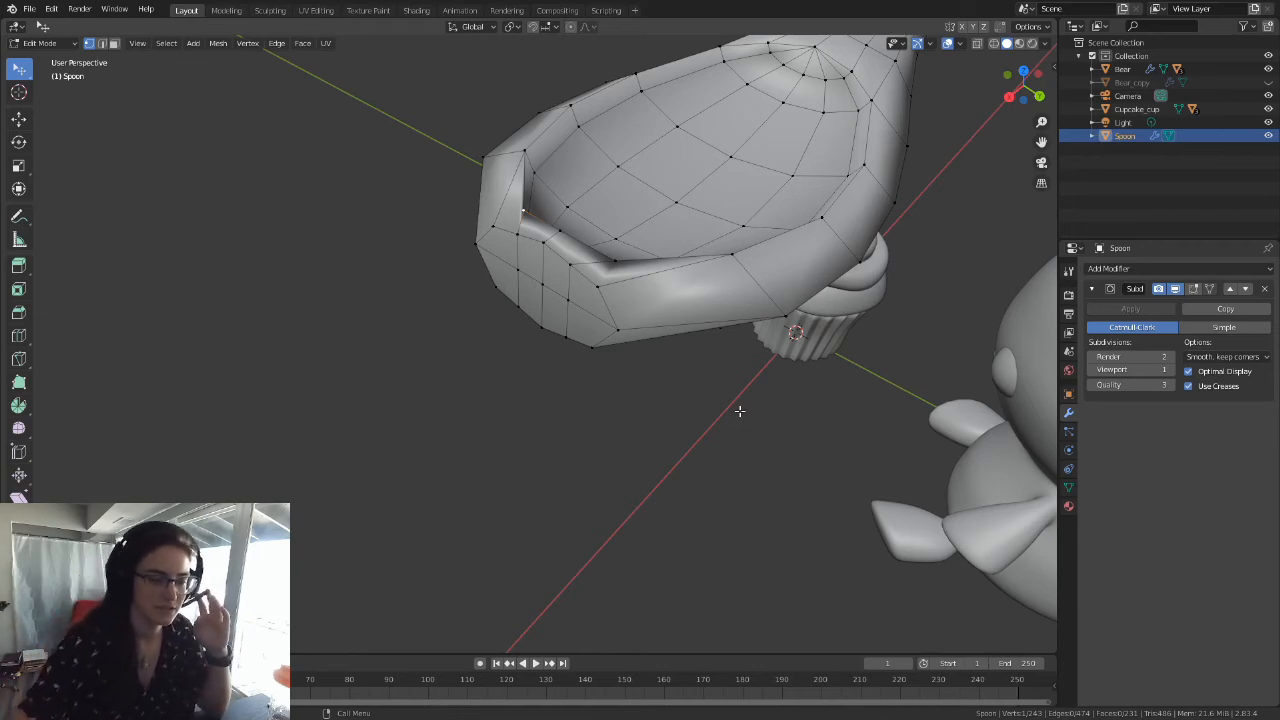
pyautogui.scroll(-2, 609, 354)
pyautogui.moveTo(609, 354)
pyautogui.mouseDown(button='middle')
pyautogui.moveTo(611, 320)
pyautogui.moveTo(603, 346)
pyautogui.mouseUp(button='middle')
pyautogui.scroll(3, 603, 346)
pyautogui.press('Tab')
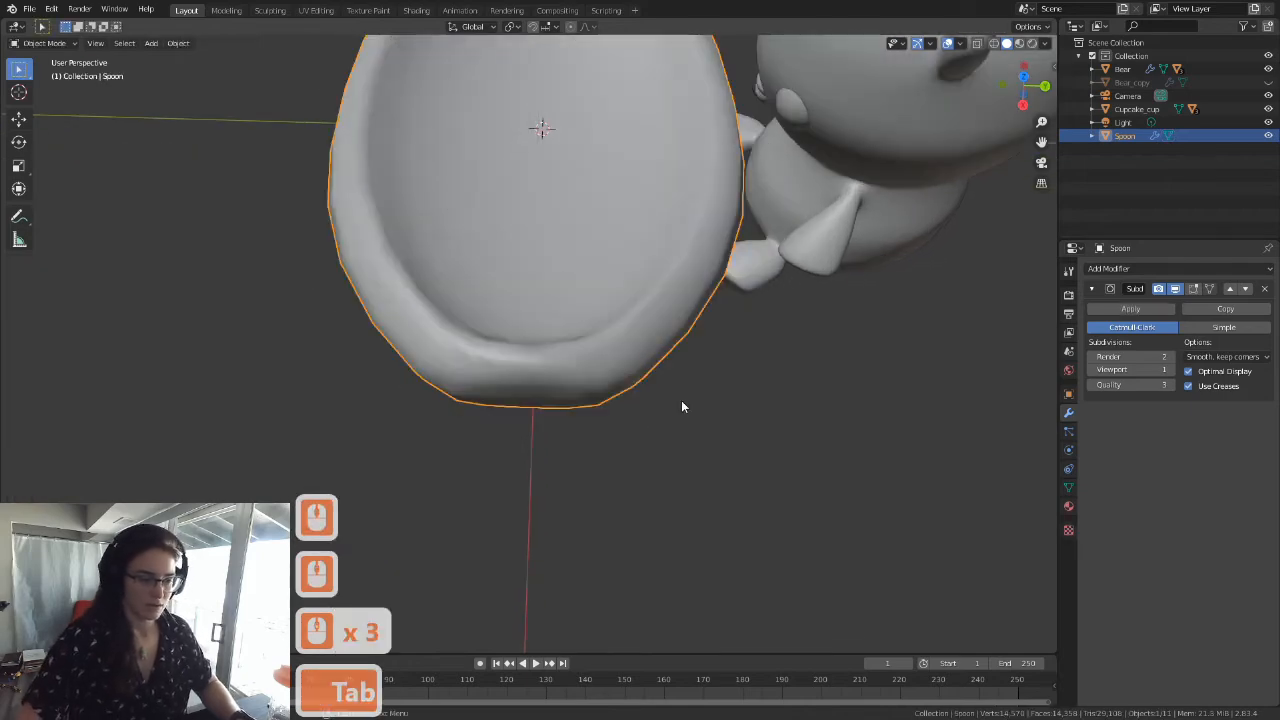
pyautogui.press('Tab')
pyautogui.moveTo(714, 417); pyautogui.dragTo(471, 240, button='middle')
pyautogui.moveTo(538, 342); pyautogui.dragTo(591, 331, button='middle')
pyautogui.click(517, 328)
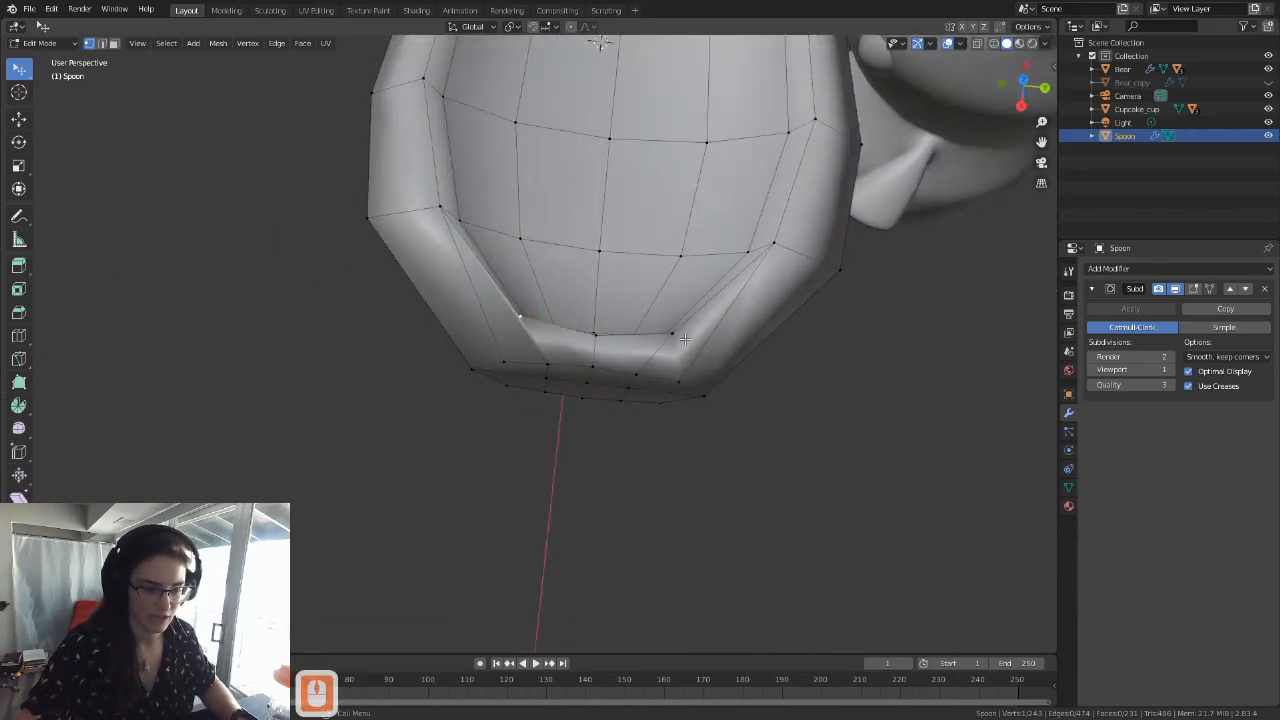
pyautogui.moveTo(710, 323); pyautogui.dragTo(708, 262, button='middle')
pyautogui.press('Tab')
pyautogui.press('Tab')
pyautogui.moveTo(677, 409); pyautogui.dragTo(689, 486, button='middle')
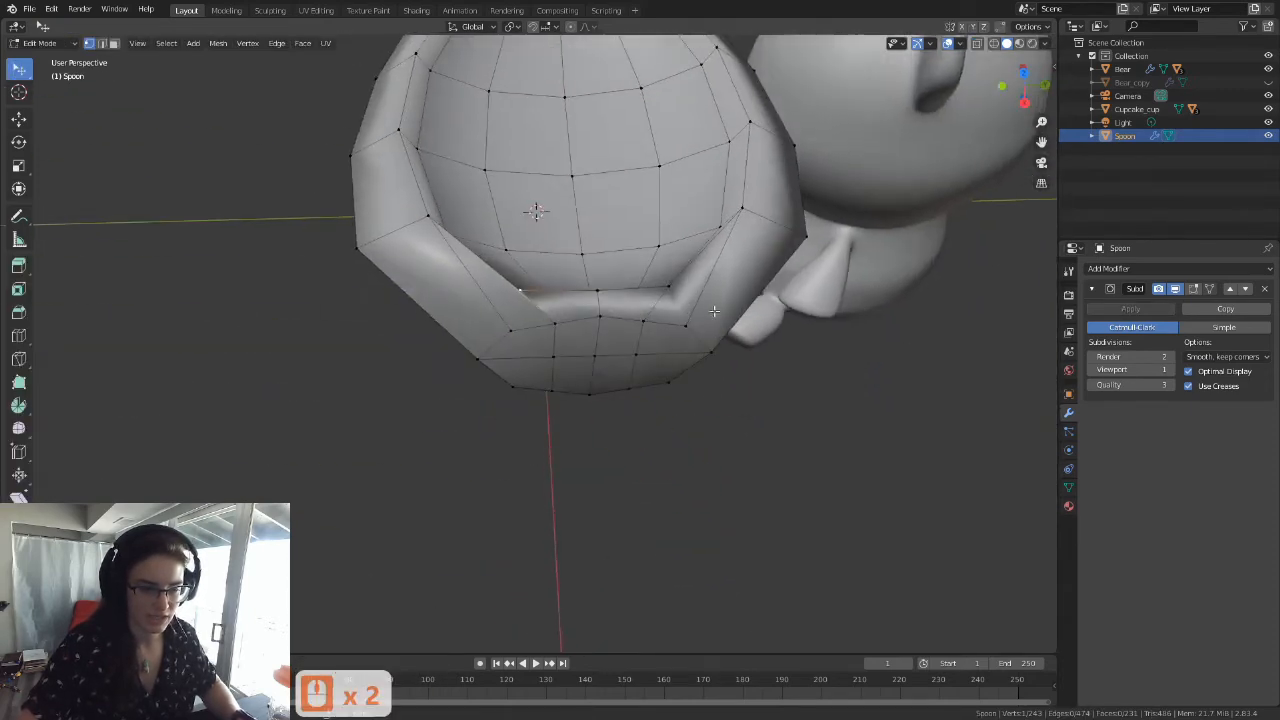
pyautogui.scroll(2, 756, 266)
pyautogui.keyDown('shift'); pyautogui.moveTo(756, 266); pyautogui.dragTo(627, 490, button='middle'); pyautogui.keyUp('shift')
pyautogui.scroll(-3, 618, 440)
pyautogui.moveTo(612, 430); pyautogui.dragTo(580, 449, button='middle')
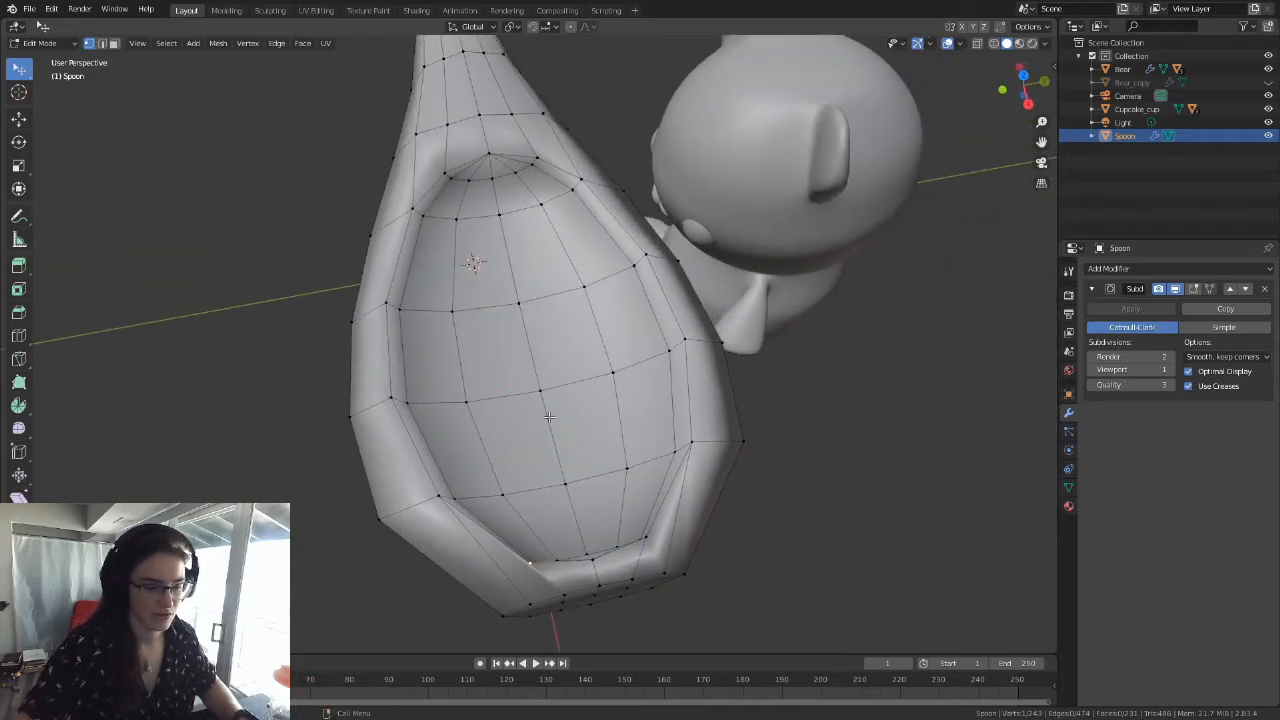
pyautogui.keyDown('shift'); pyautogui.moveTo(584, 387); pyautogui.dragTo(592, 389, button='middle'); pyautogui.keyUp('shift')
# Step: Select the whole spoon mesh, merge its overlapping vertices by distance, and return to Object Mode
pyautogui.press('a')
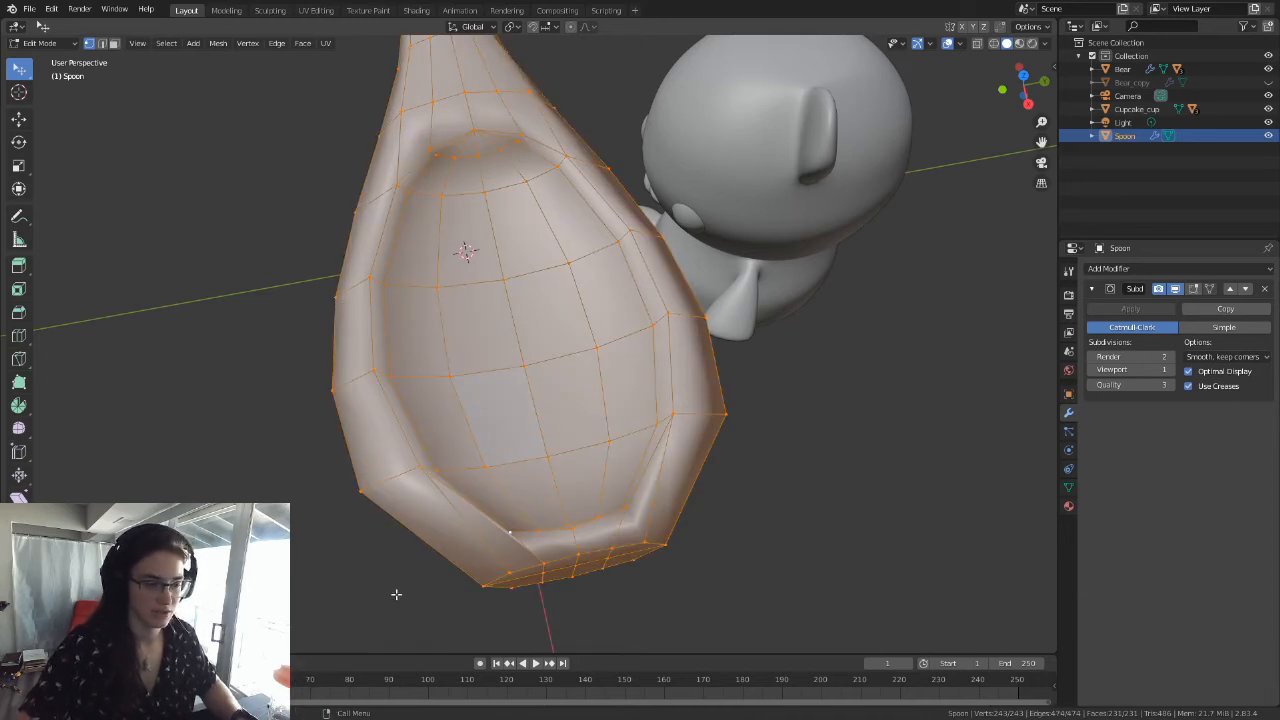
pyautogui.click(218, 43)
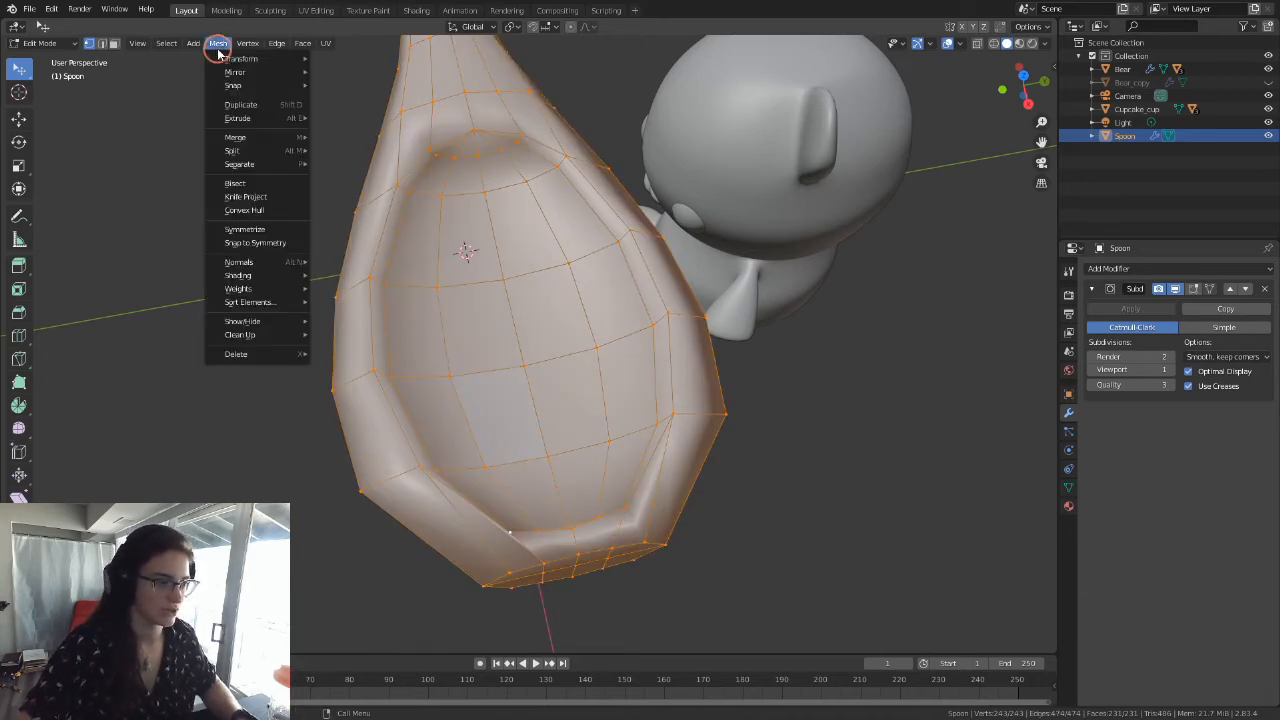
pyautogui.moveTo(268, 337)
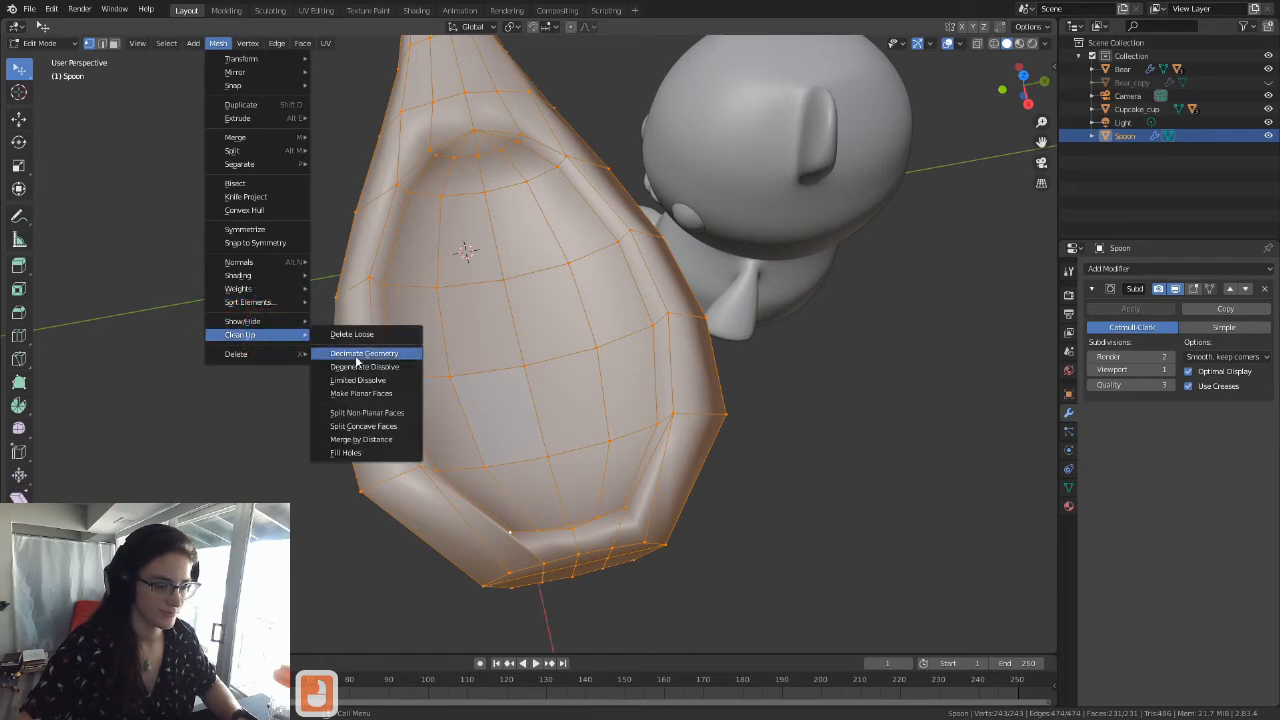
pyautogui.click(366, 442)
pyautogui.scroll(-4, 562, 413)
pyautogui.moveTo(508, 374); pyautogui.dragTo(535, 420, button='middle')
pyautogui.keyDown('shift'); pyautogui.moveTo(480, 320); pyautogui.dragTo(529, 394, button='middle'); pyautogui.keyUp('shift')
pyautogui.press('Tab')
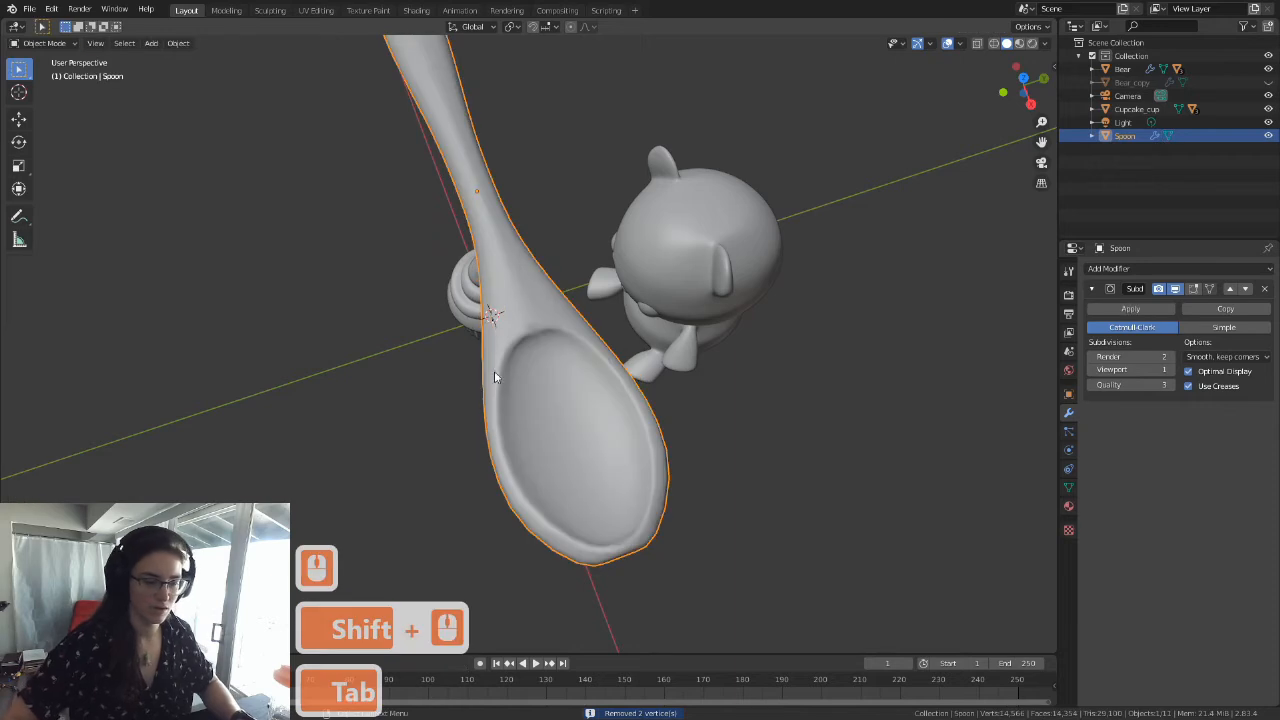
# Step: Set the spoon's Subdivision Surface viewport level to 2 after checking the bowl's shape
pyautogui.scroll(-3, 475, 382)
pyautogui.scroll(3, 617, 398)
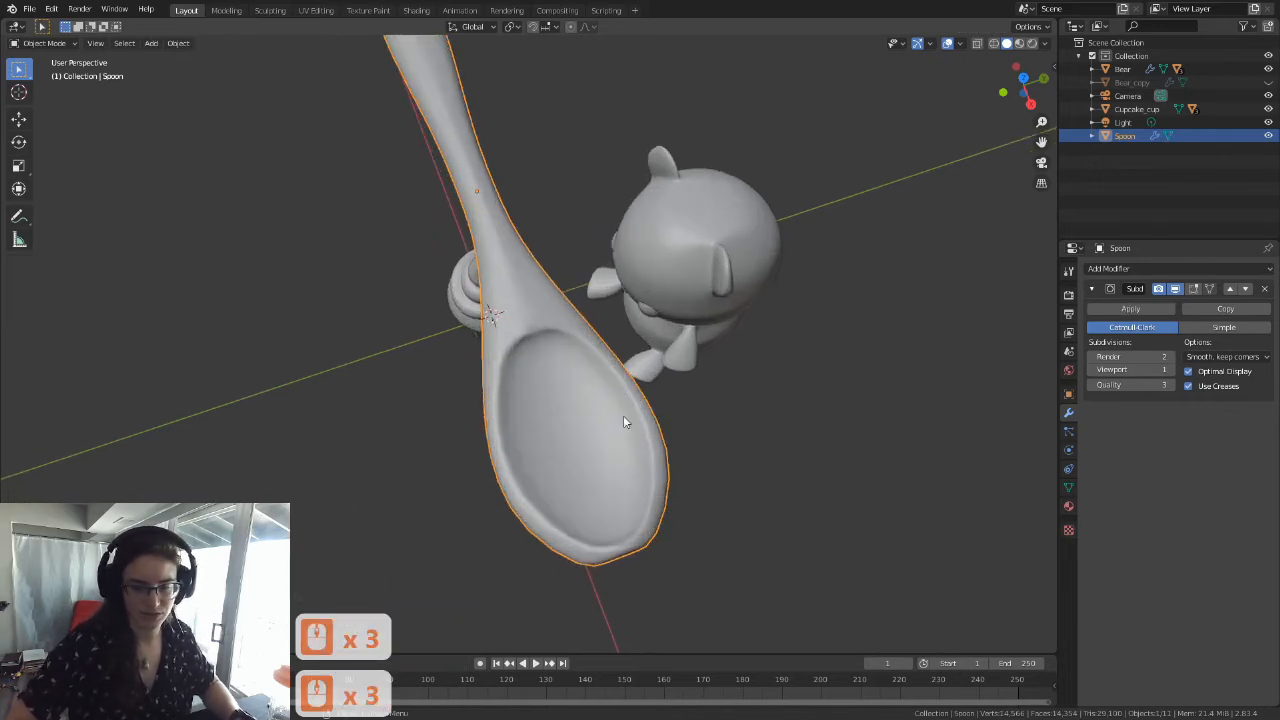
pyautogui.moveTo(623, 415); pyautogui.dragTo(678, 345, button='middle')
pyautogui.scroll(4, 708, 309)
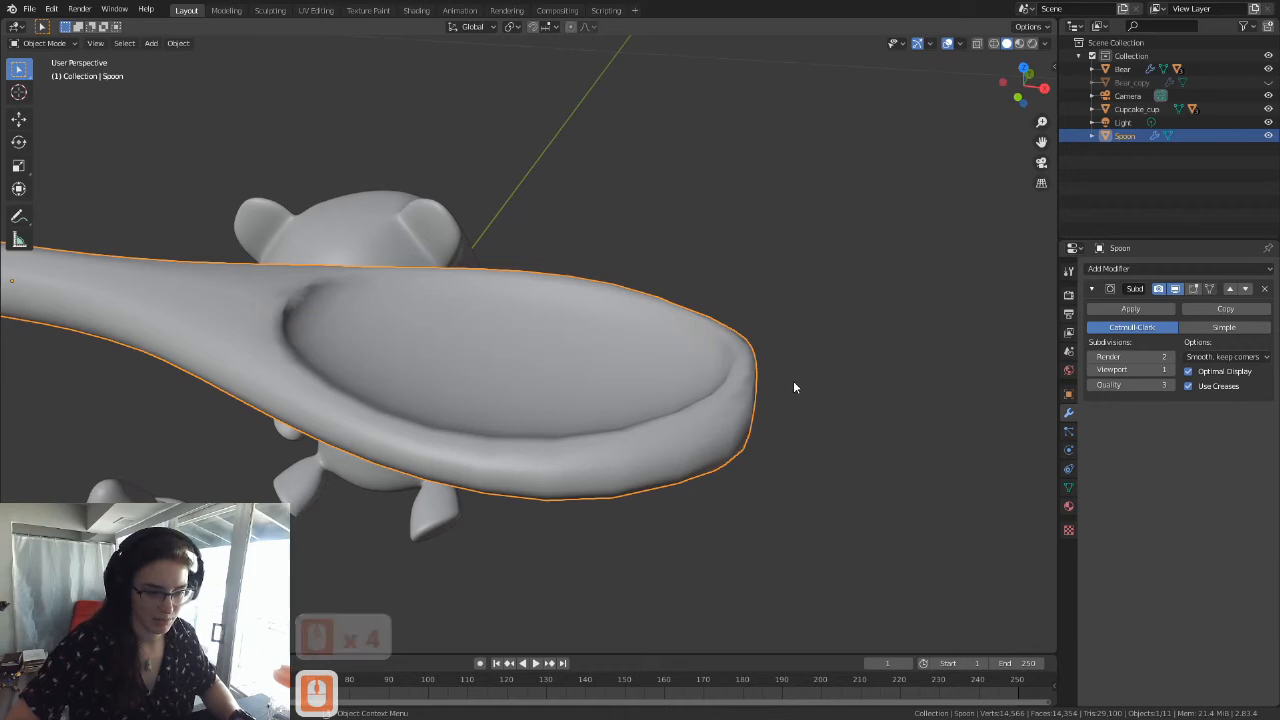
pyautogui.moveTo(797, 380); pyautogui.dragTo(682, 343, button='middle')
pyautogui.moveTo(732, 385); pyautogui.dragTo(583, 404, button='middle')
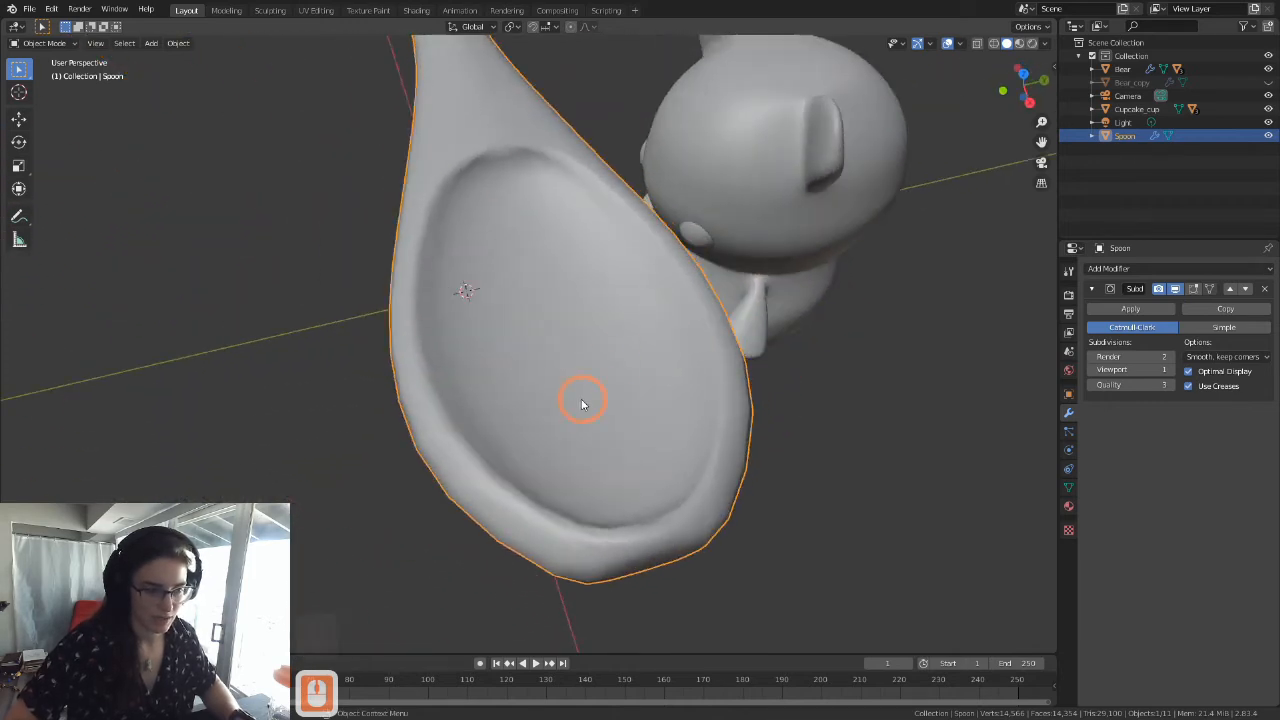
pyautogui.click(1165, 369)
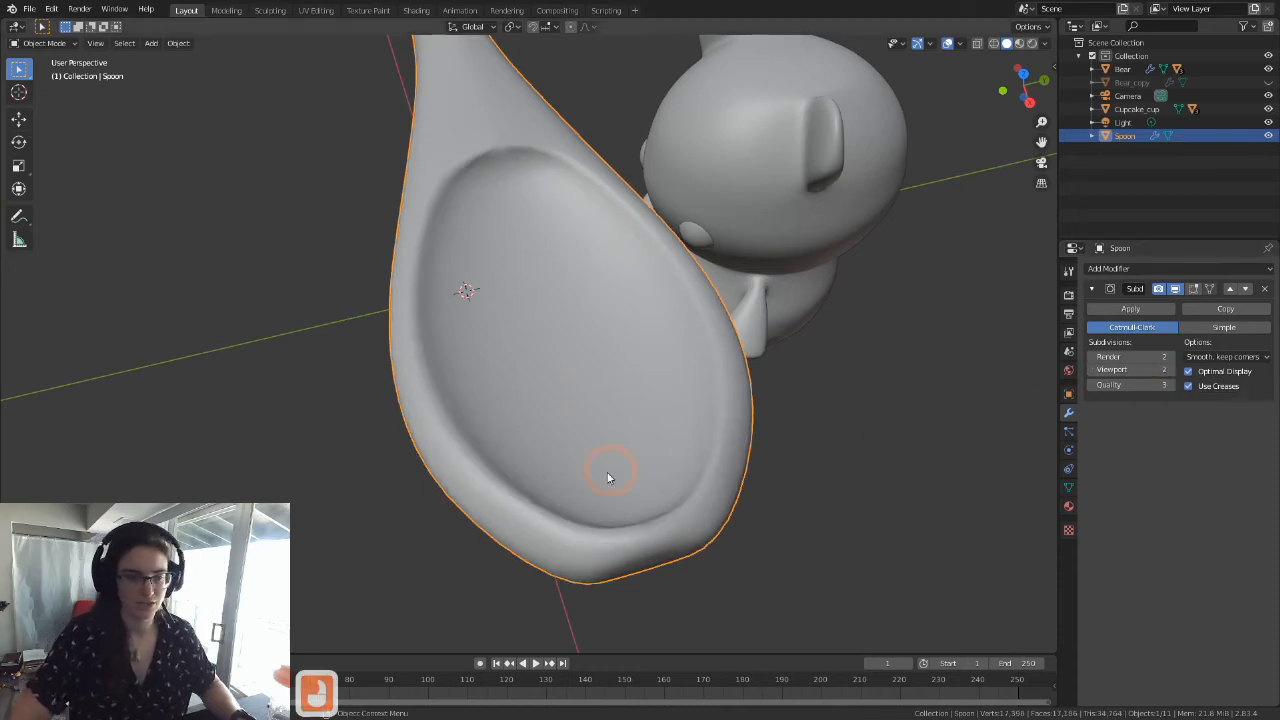
# Step: Examine the smoother bowl, its rim and blunt tip from several angles in both Object Mode and Edit Mode
pyautogui.moveTo(620, 469); pyautogui.dragTo(654, 466, button='middle')
pyautogui.scroll(4, 674, 434)
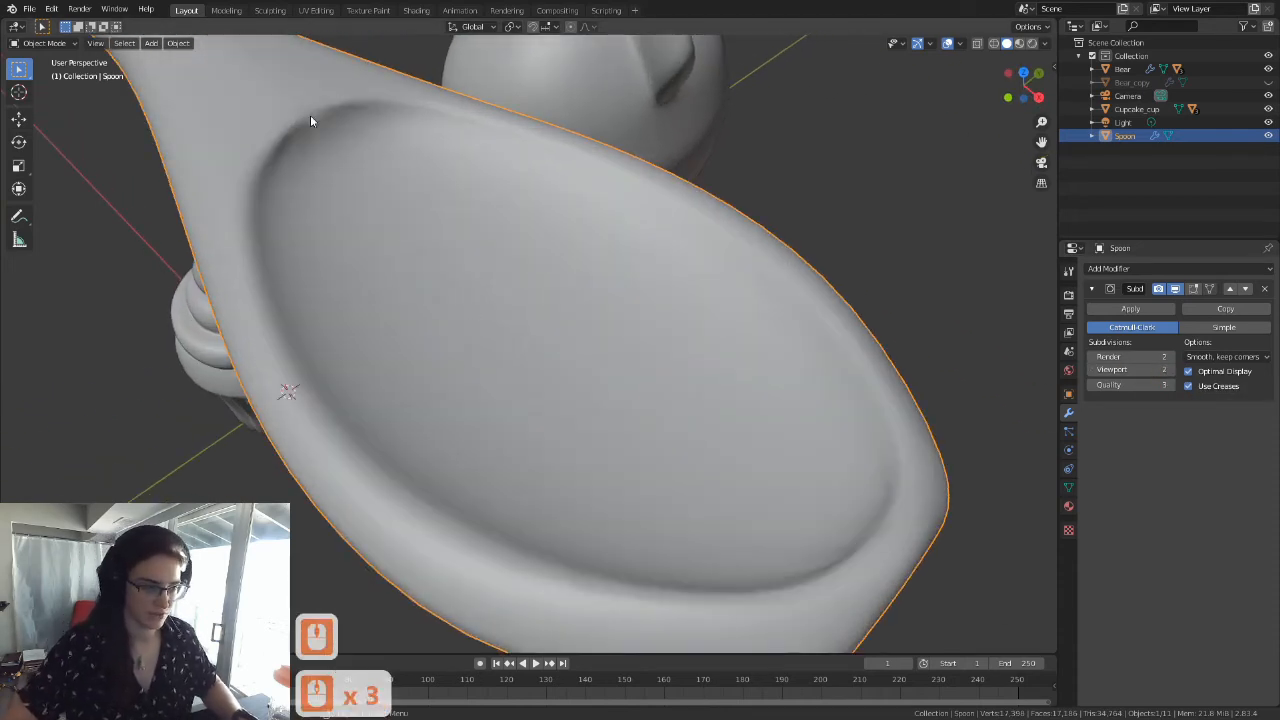
pyautogui.moveTo(866, 552); pyautogui.dragTo(856, 391, button='middle')
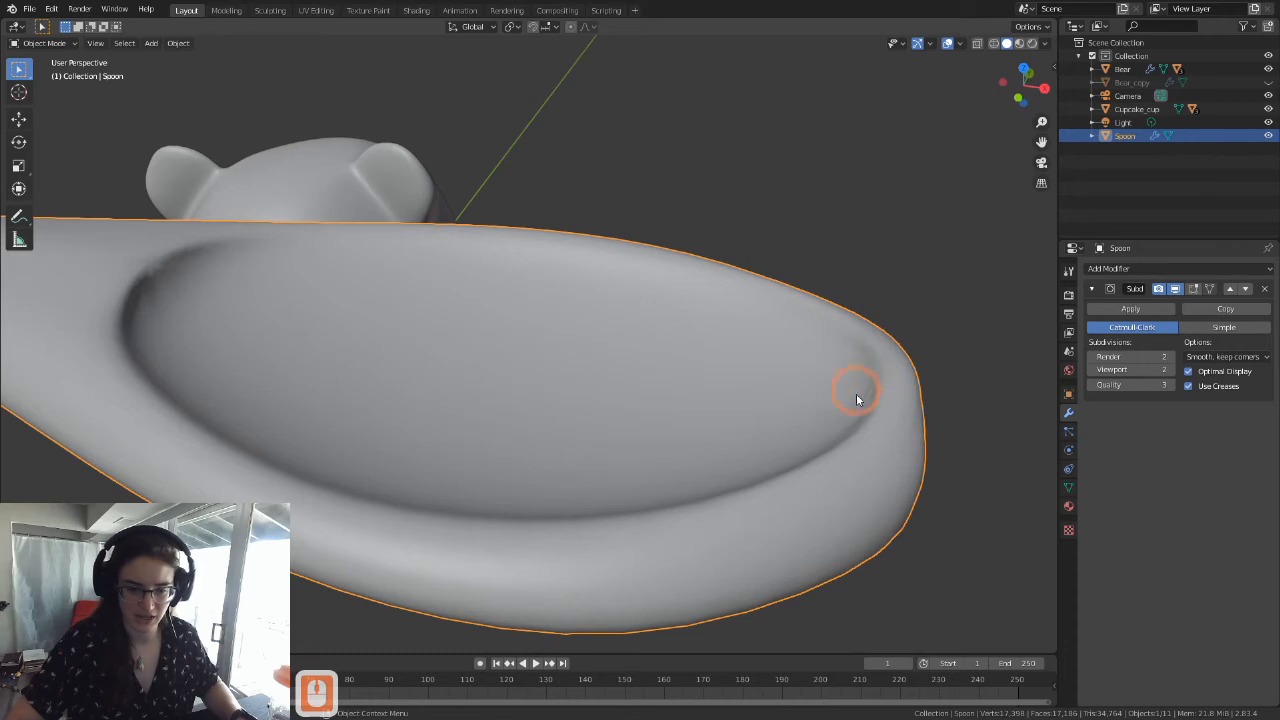
pyautogui.moveTo(880, 400)
pyautogui.mouseDown(button='middle')
pyautogui.moveTo(889, 329)
pyautogui.moveTo(875, 398)
pyautogui.mouseUp(button='middle')
pyautogui.scroll(-3, 789, 408)
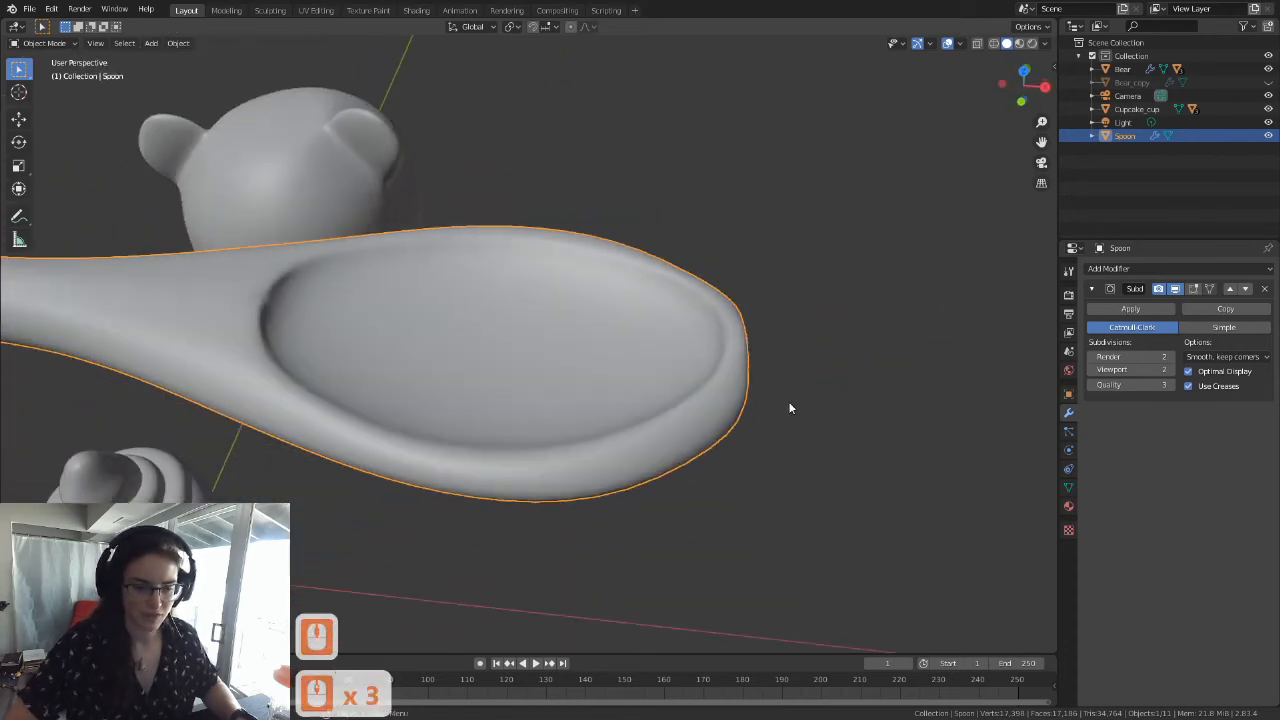
pyautogui.press('Tab')
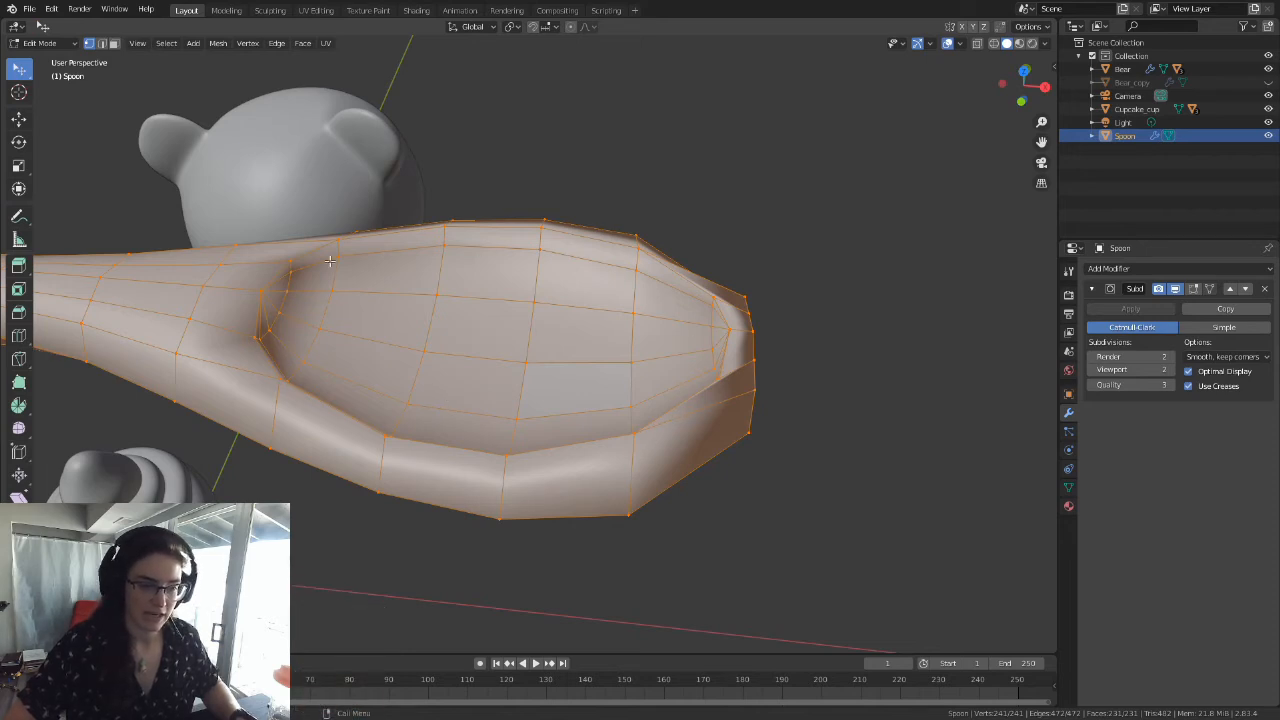
pyautogui.moveTo(295, 366); pyautogui.dragTo(362, 269, button='middle')
pyautogui.press('Tab')
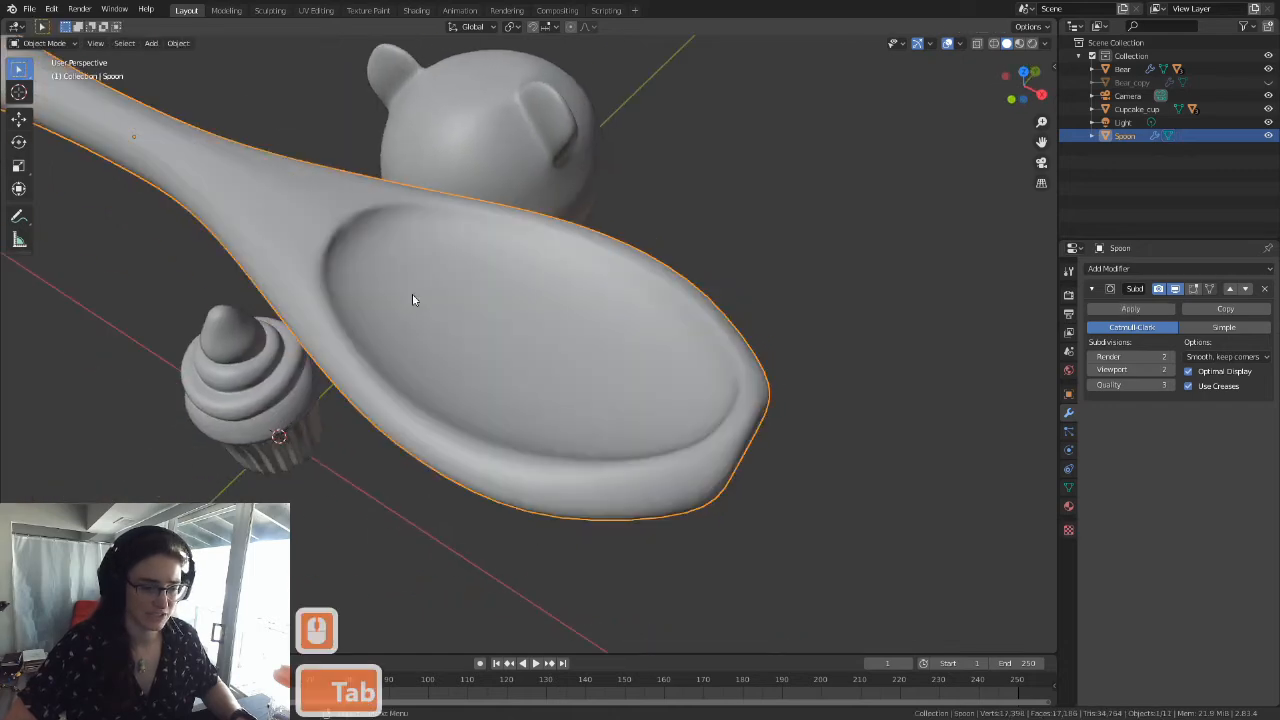
pyautogui.moveTo(593, 368)
pyautogui.mouseDown(button='middle')
pyautogui.moveTo(560, 323)
pyautogui.moveTo(594, 361)
pyautogui.mouseUp(button='middle')
pyautogui.press('Tab')
pyautogui.keyDown('shift'); pyautogui.moveTo(757, 446); pyautogui.dragTo(619, 360, button='middle'); pyautogui.keyUp('shift')
pyautogui.press('Tab')
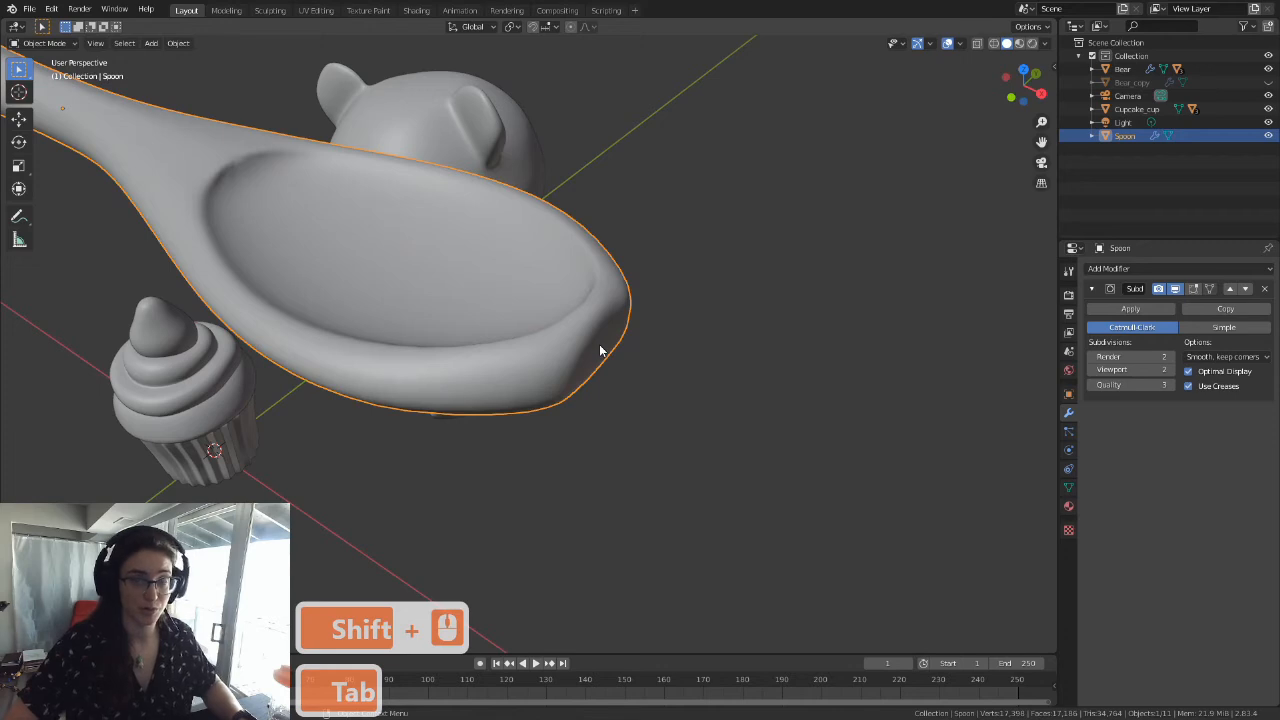
pyautogui.press('Tab')
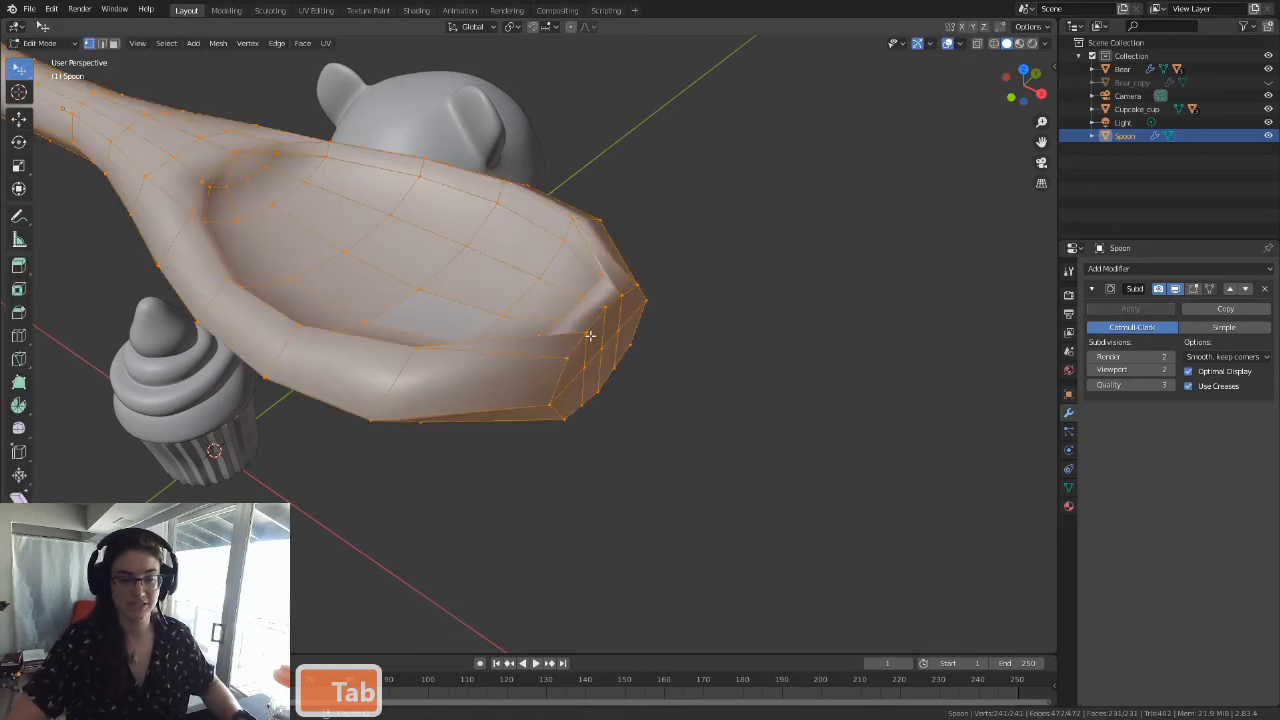
pyautogui.press('Tab')
pyautogui.moveTo(573, 374); pyautogui.dragTo(607, 322, button='middle')
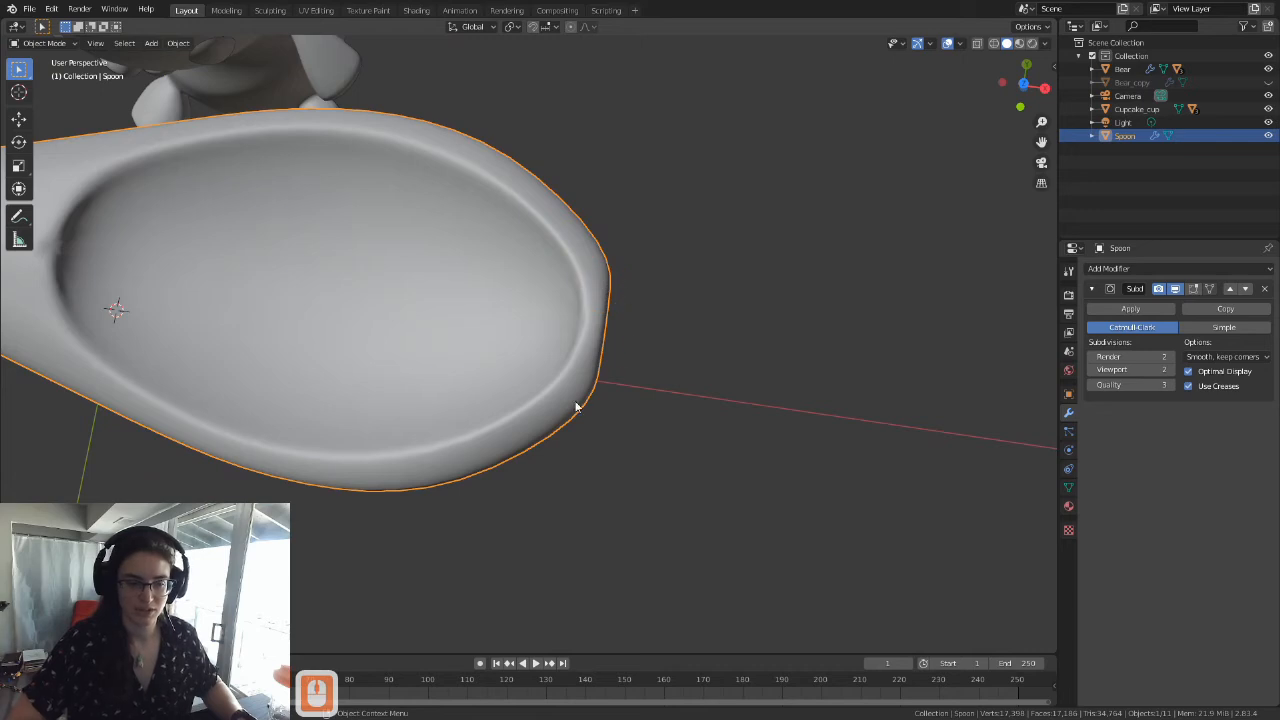
pyautogui.moveTo(600, 396); pyautogui.dragTo(547, 384, button='middle')
pyautogui.press('Tab')
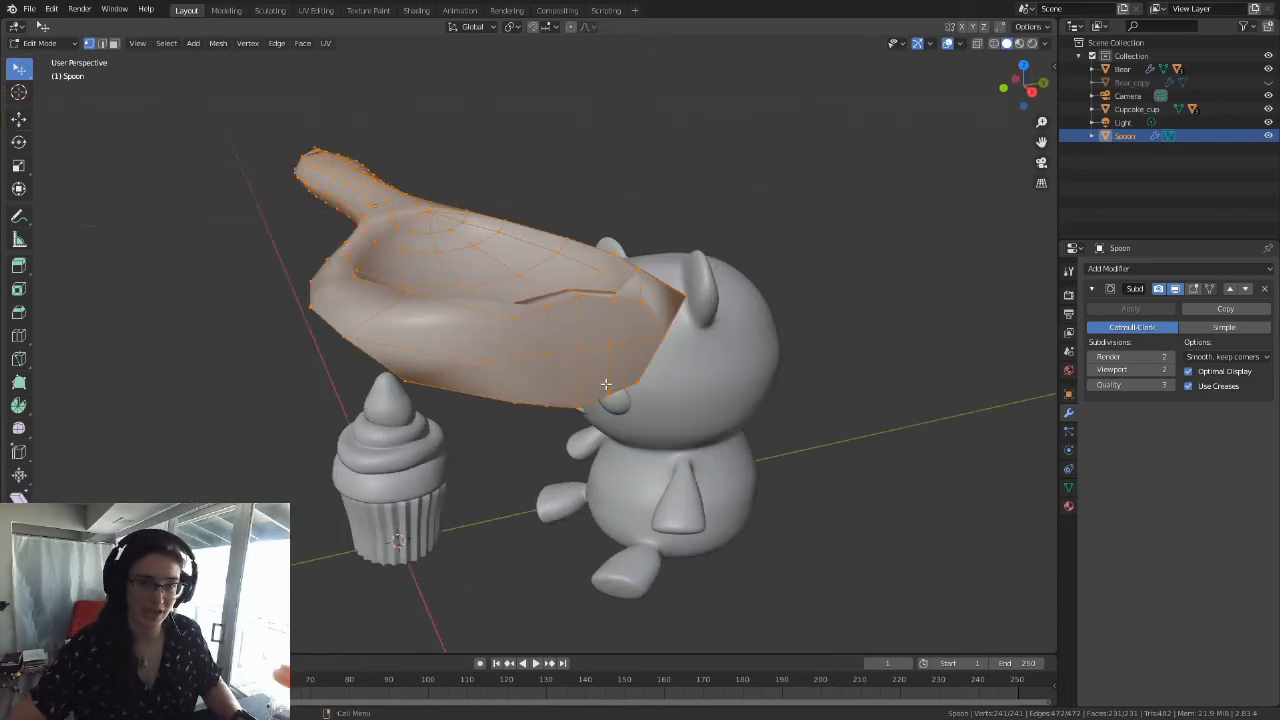
# Step: Select the vertex at the bowl-side edge of the handle's hole and inspect the surrounding topology and smoothed surface up close
pyautogui.moveTo(593, 376); pyautogui.dragTo(704, 458, button='middle')
pyautogui.moveTo(515, 370); pyautogui.dragTo(546, 306, button='middle')
pyautogui.scroll(-3, 573, 318)
pyautogui.keyDown('shift'); pyautogui.moveTo(540, 200); pyautogui.dragTo(556, 319, button='middle'); pyautogui.keyUp('shift')
pyautogui.keyDown('shift'); pyautogui.moveTo(482, 230); pyautogui.dragTo(528, 282, button='middle'); pyautogui.keyUp('shift')
pyautogui.keyDown('shift'); pyautogui.moveTo(457, 114); pyautogui.dragTo(540, 349, button='middle'); pyautogui.keyUp('shift')
pyautogui.scroll(4, 540, 349)
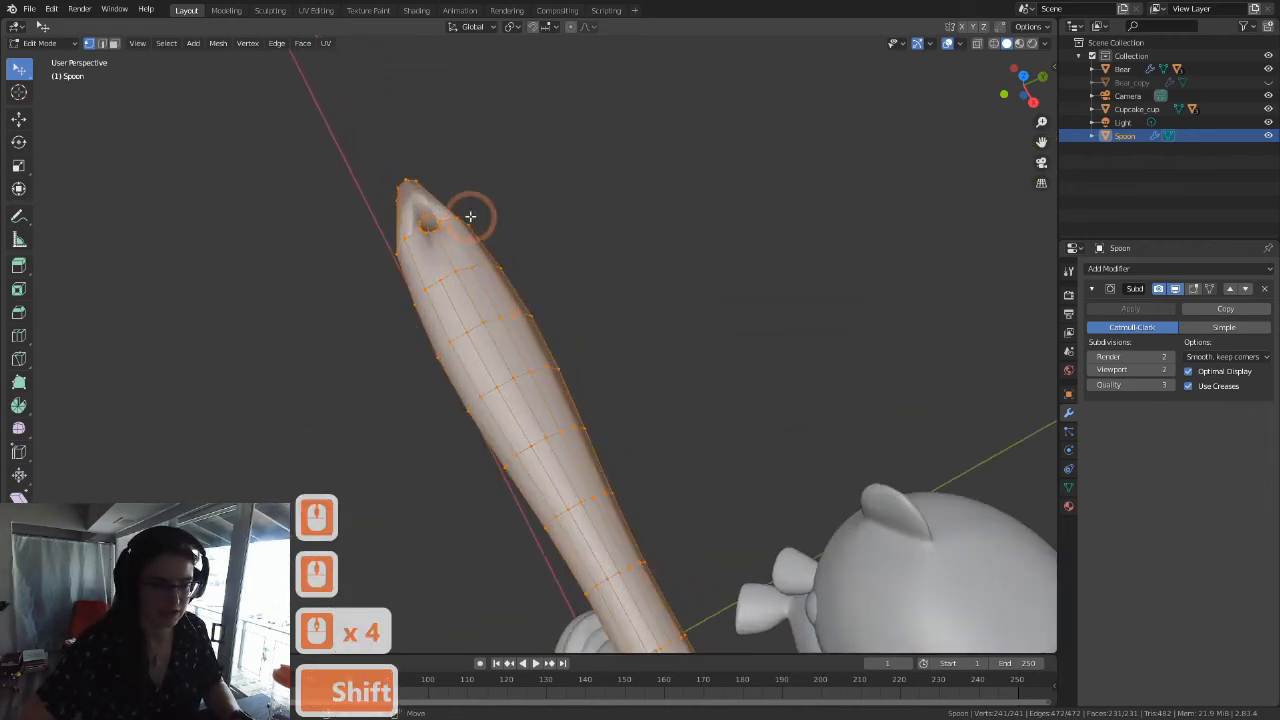
pyautogui.keyDown('shift'); pyautogui.moveTo(470, 216); pyautogui.dragTo(551, 343, button='middle'); pyautogui.keyUp('shift')
pyautogui.scroll(15, 551, 343)
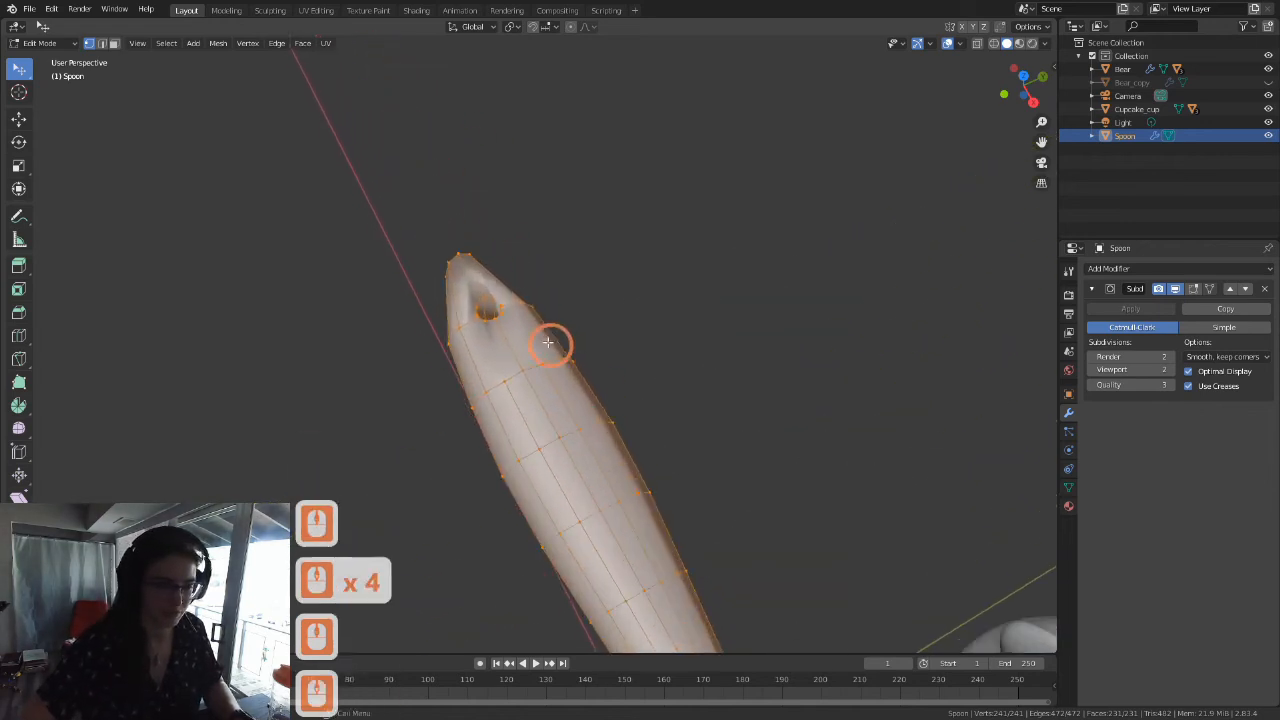
pyautogui.click(466, 303)
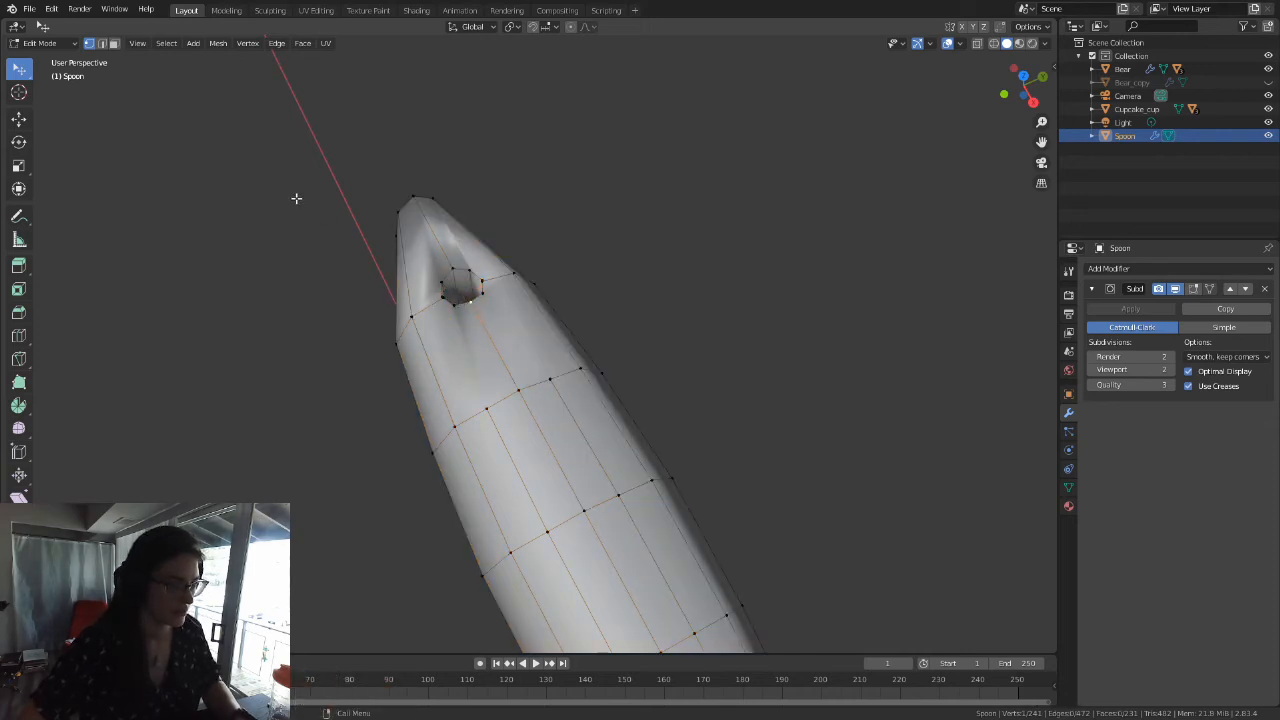
pyautogui.press('Tab')
pyautogui.press('Tab')
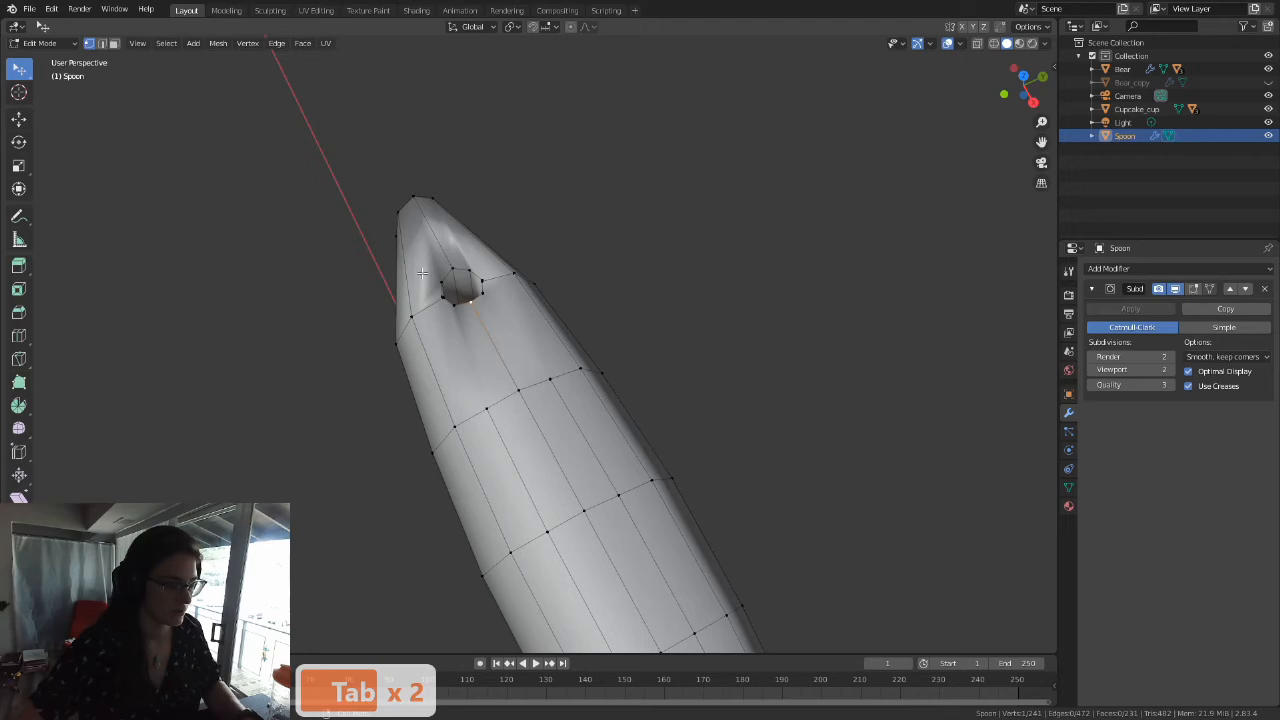
pyautogui.press('`')
pyautogui.click(500, 306)
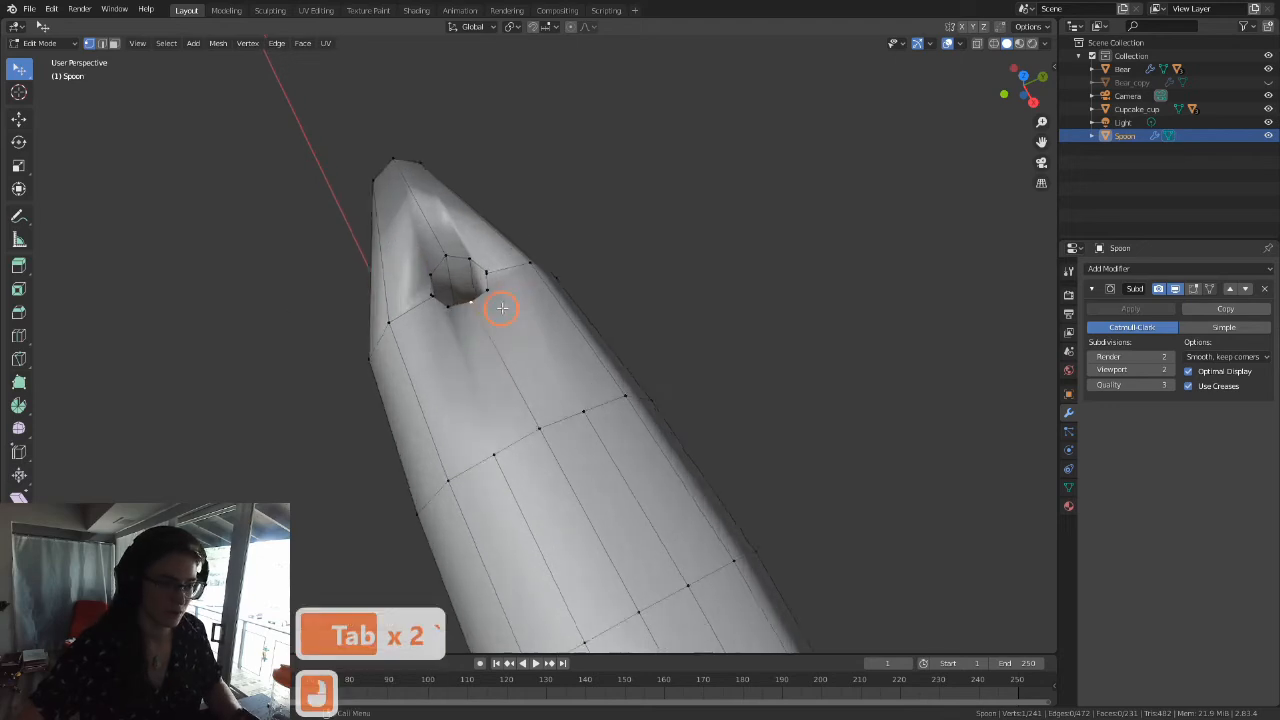
pyautogui.scroll(-14, 484, 286)
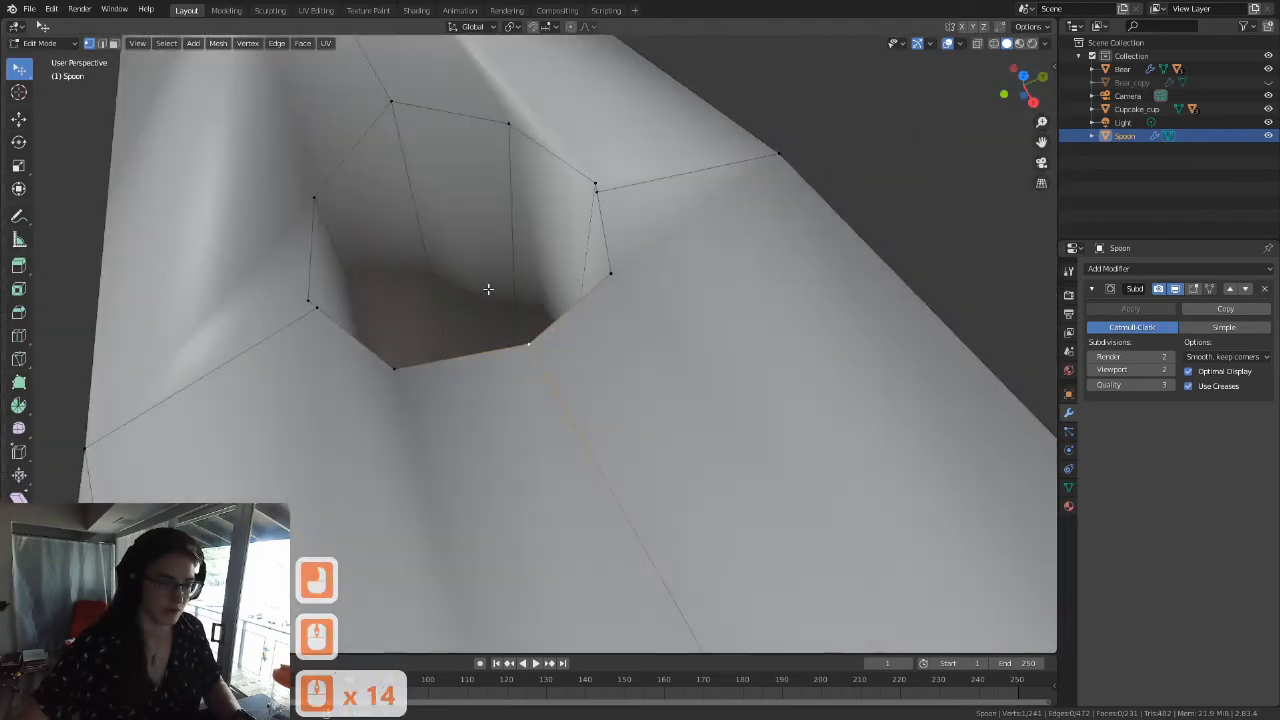
pyautogui.scroll(-5, 488, 289)
pyautogui.moveTo(609, 366); pyautogui.dragTo(537, 229, button='middle')
pyautogui.scroll(-2, 543, 230)
pyautogui.press('Tab')
pyautogui.press('Tab')
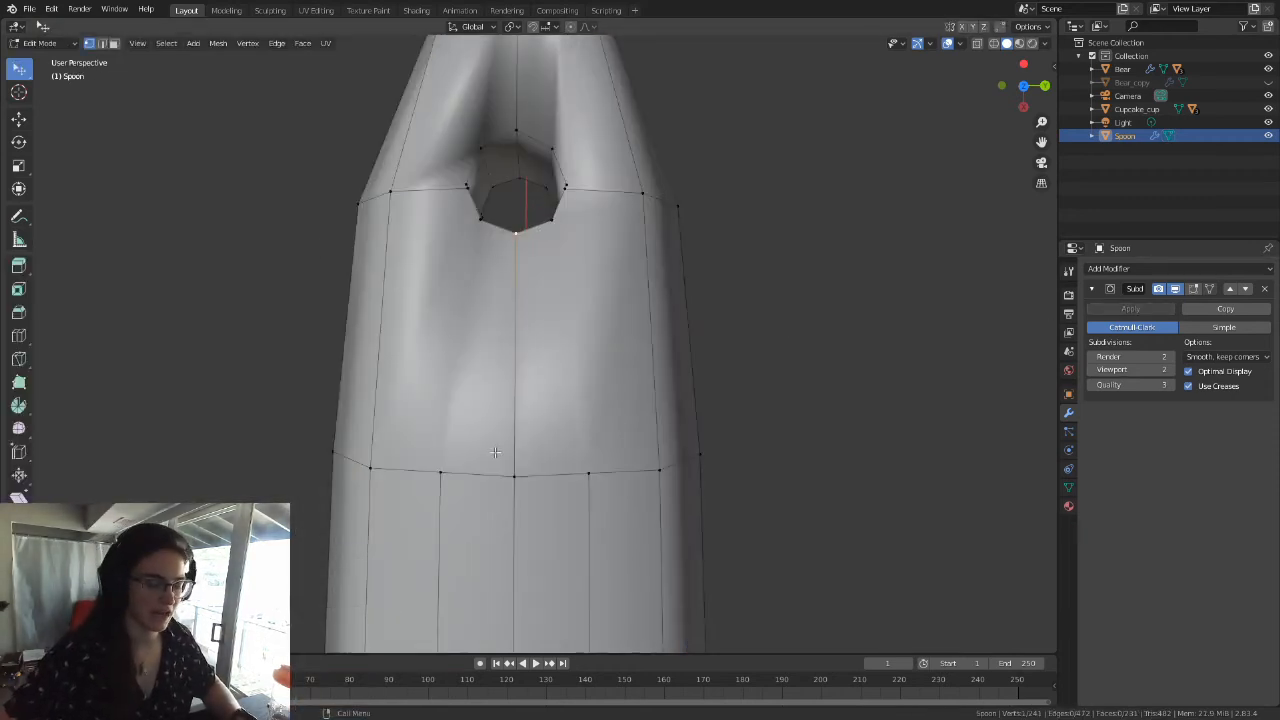
# Step: Knife-cut an edge on the handle's upper face from the cross loop's -Y inner vertex to the hole's -Y side vertex
pyautogui.keyDown('shift'); pyautogui.moveTo(518, 210); pyautogui.dragTo(537, 317, button='middle'); pyautogui.keyUp('shift')
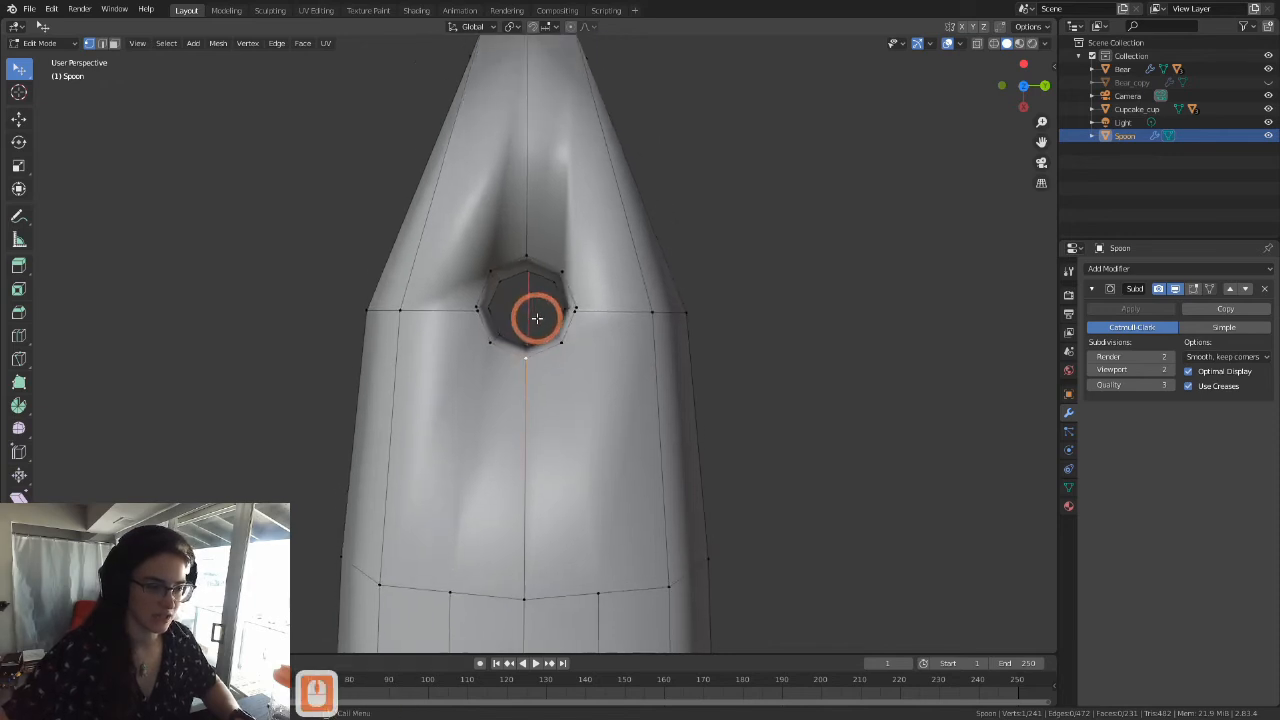
pyautogui.scroll(-3, 545, 328)
pyautogui.keyDown('shift'); pyautogui.moveTo(597, 405); pyautogui.dragTo(612, 334, button='middle'); pyautogui.keyUp('shift')
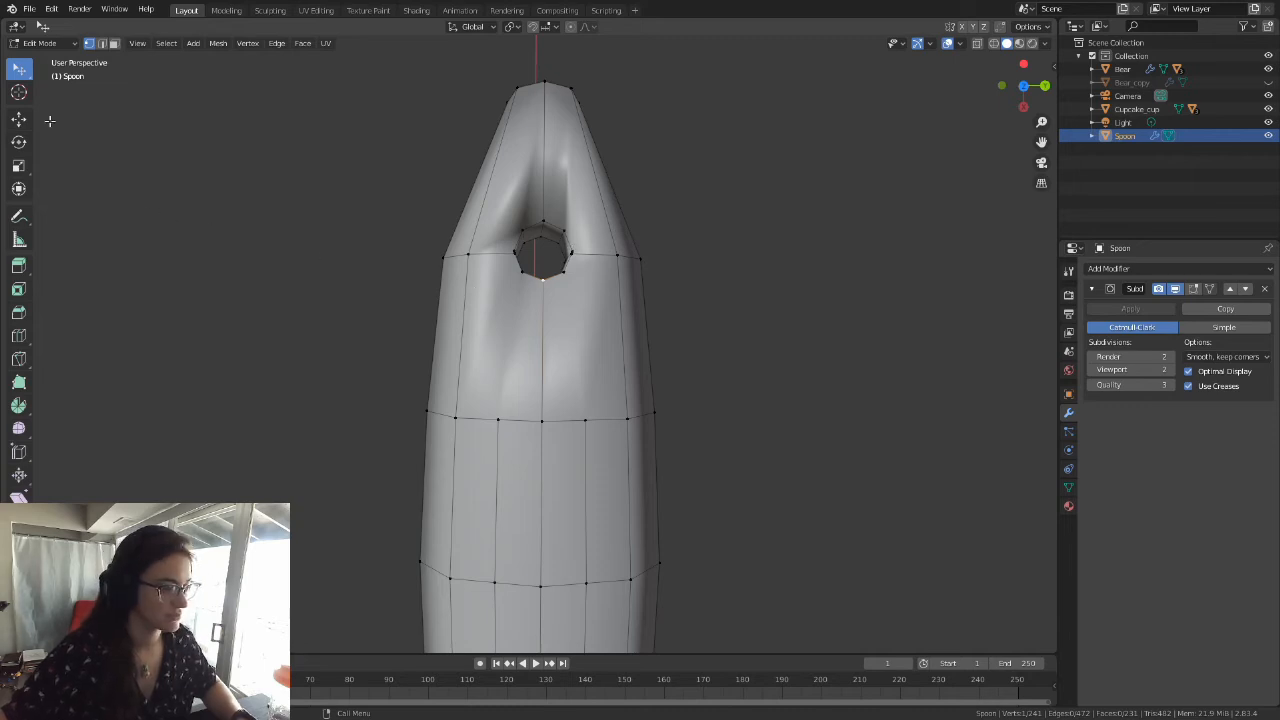
pyautogui.click(19, 362)
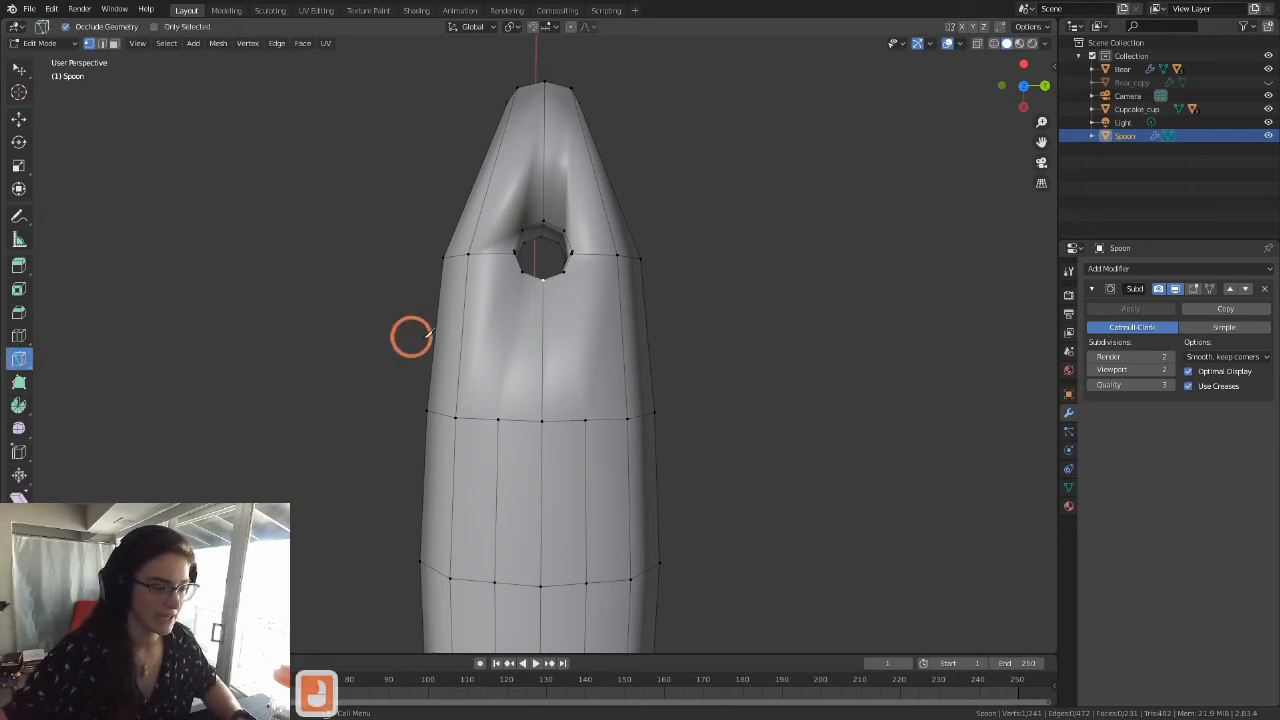
pyautogui.scroll(3, 556, 286)
pyautogui.keyDown('shift'); pyautogui.moveTo(531, 303); pyautogui.dragTo(445, 502, button='middle'); pyautogui.keyUp('shift')
pyautogui.click(476, 503)
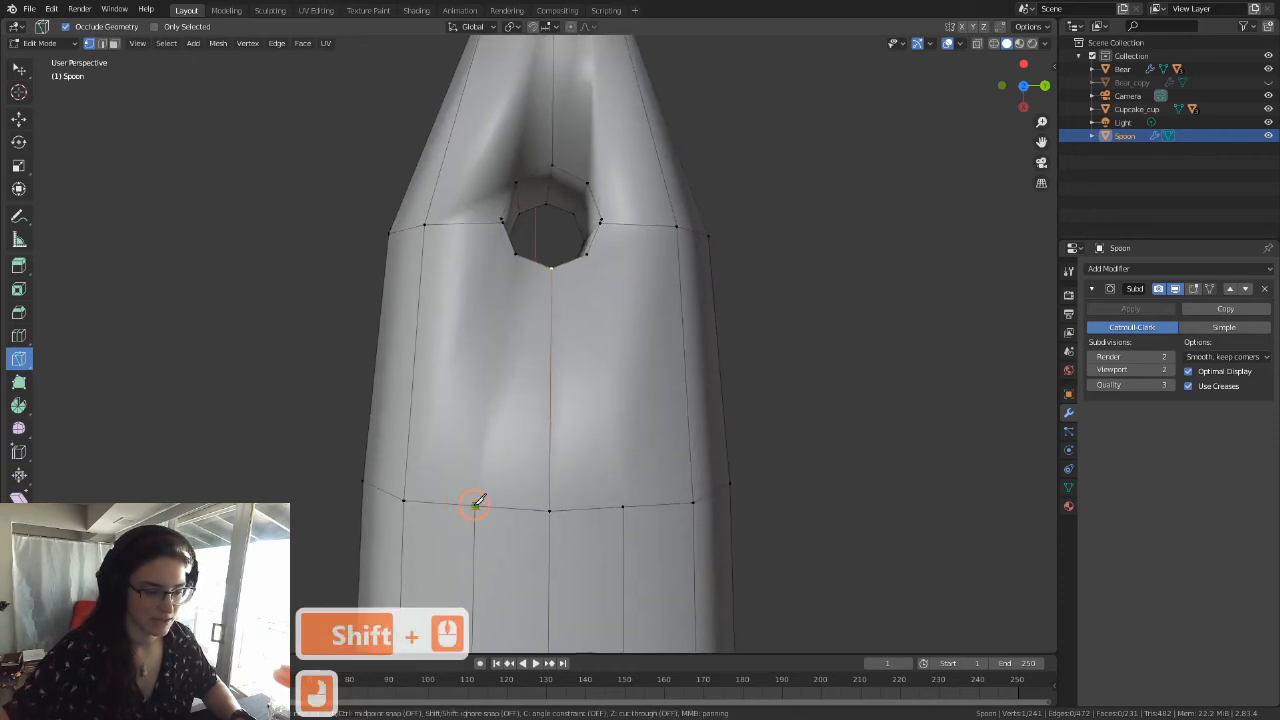
pyautogui.click(503, 219)
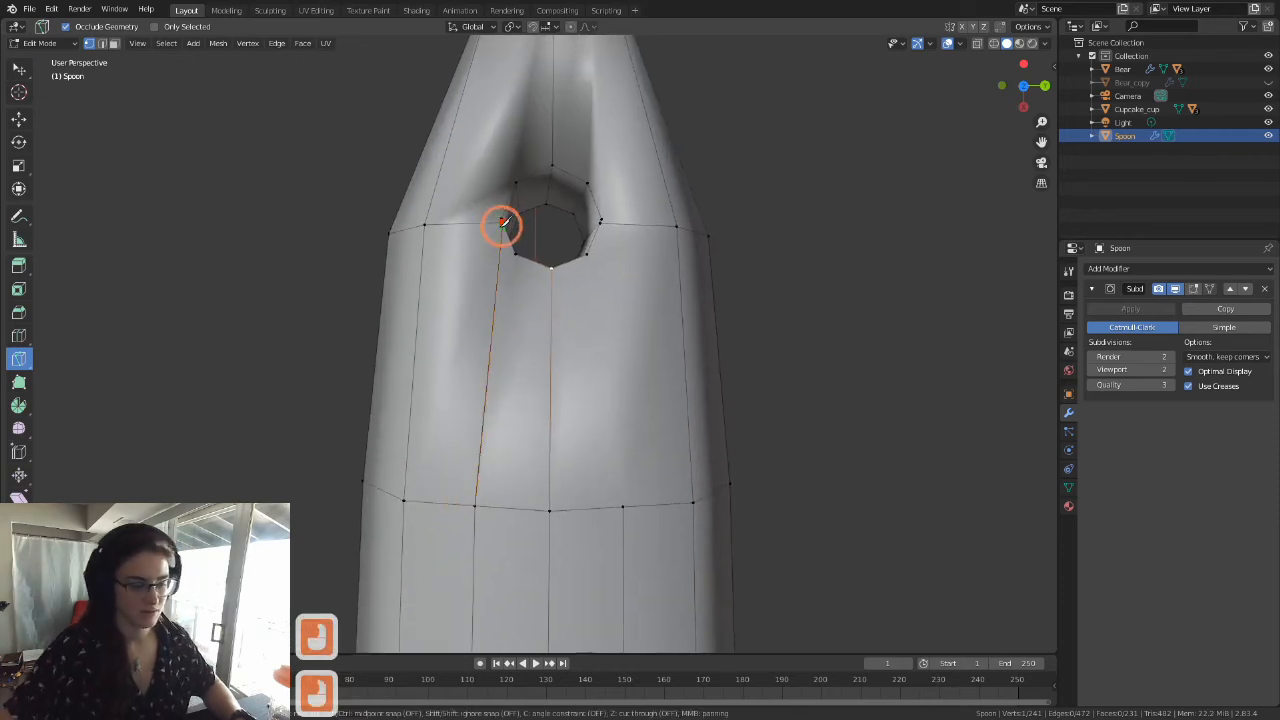
pyautogui.press('Return')
# Step: Knife-cut the matching edge on the upper face from the cross loop's +Y inner vertex to the hole's +Y side vertex
pyautogui.press('k')
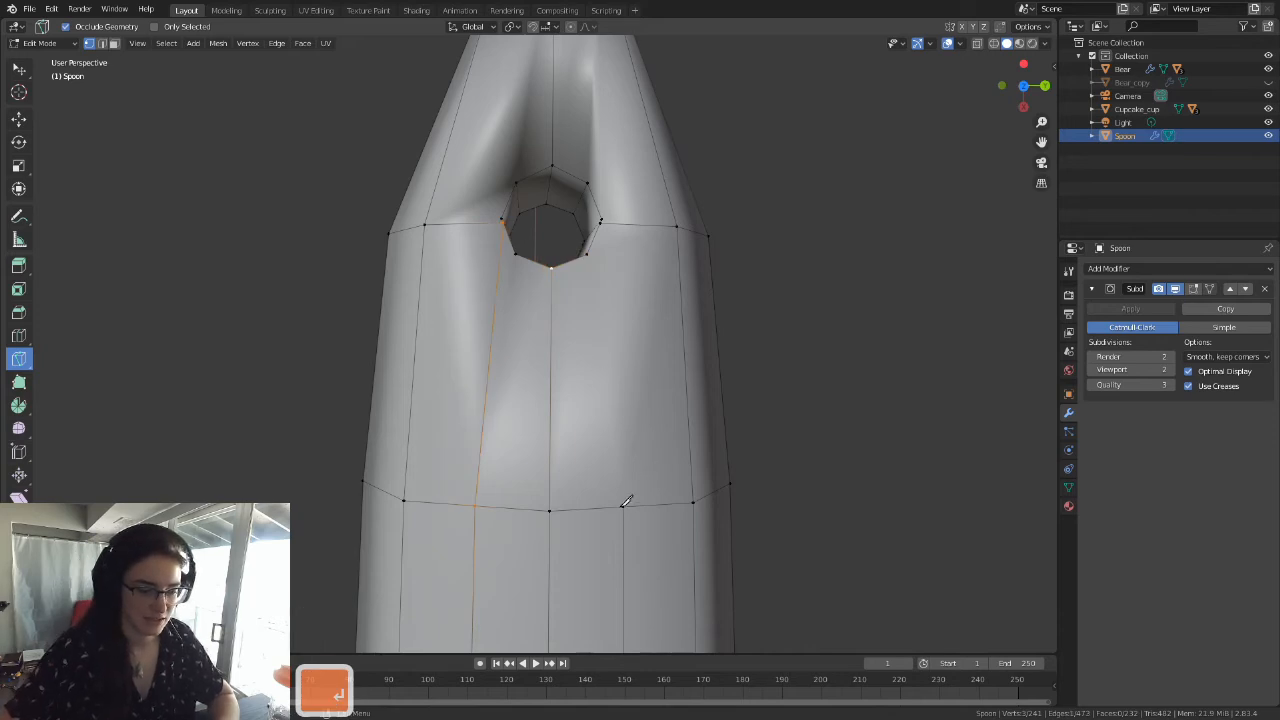
pyautogui.click(622, 506)
pyautogui.click(601, 222)
pyautogui.press('Return')
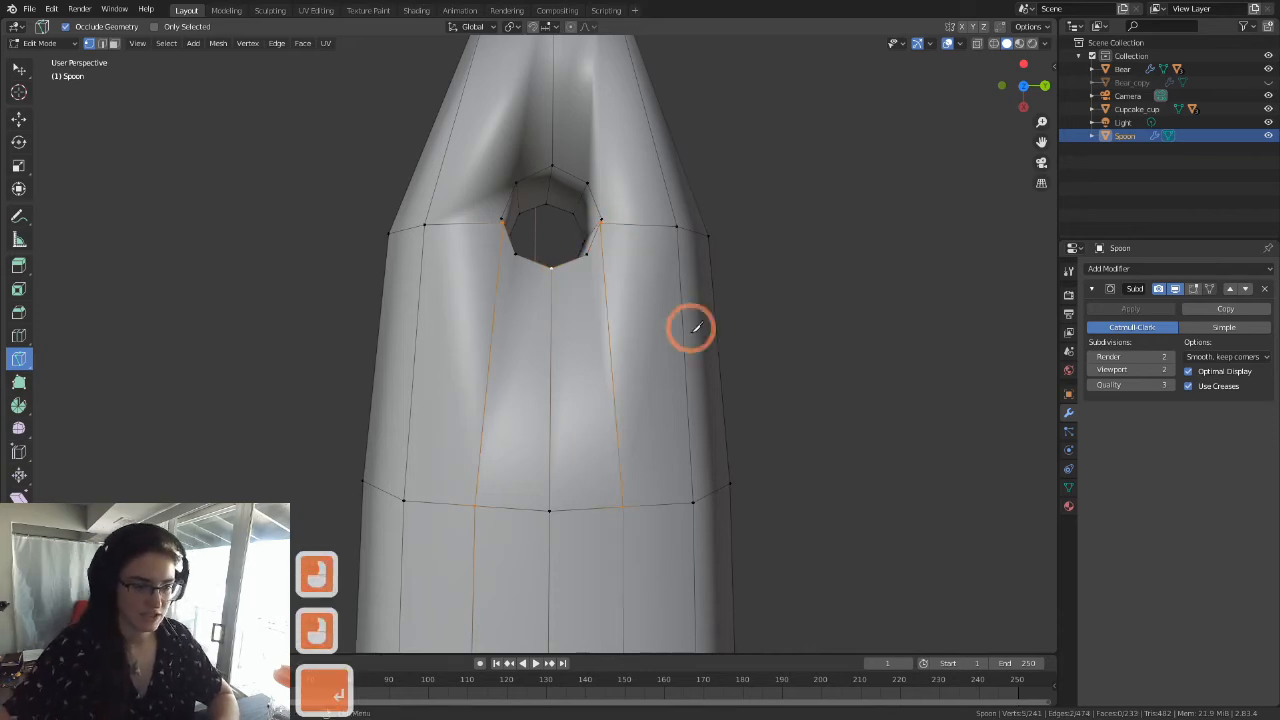
# Step: On the handle's underside, Knife-cut an edge from the cross loop's +Y inner vertex to the hole's +Y side vertex
pyautogui.scroll(-7, 686, 326)
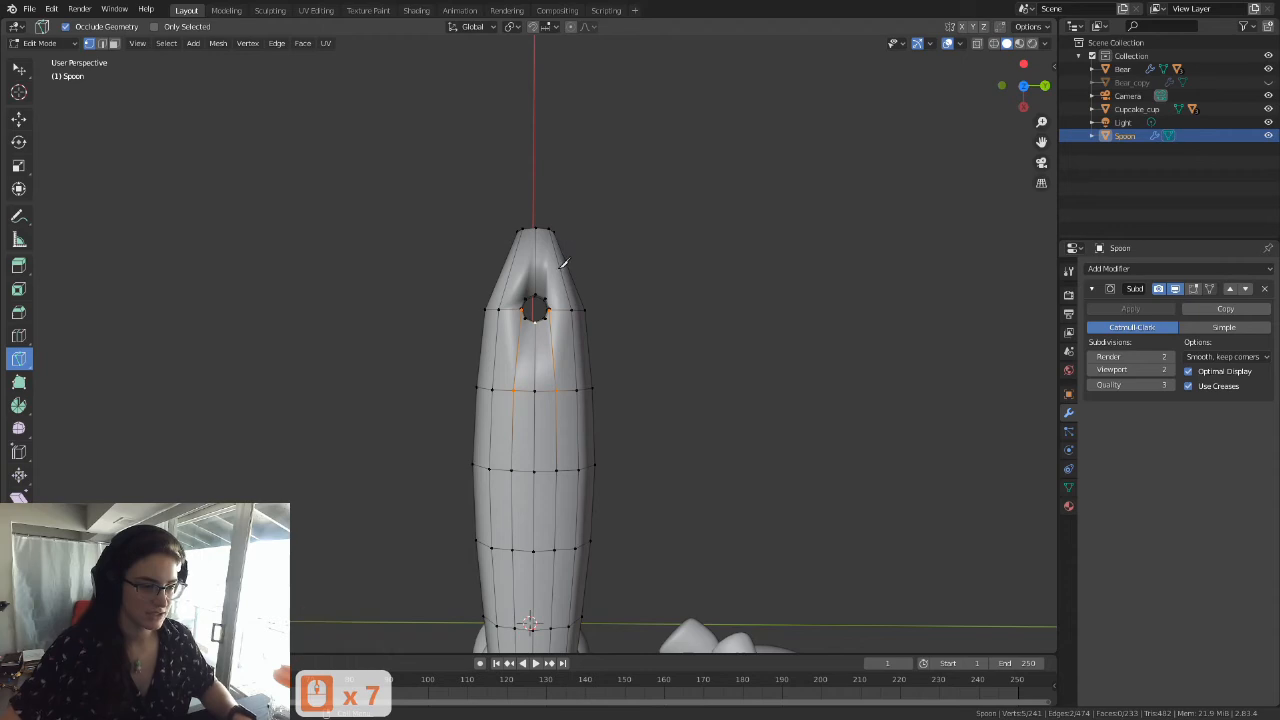
pyautogui.scroll(2, 562, 262)
pyautogui.keyDown('shift'); pyautogui.moveTo(564, 263); pyautogui.dragTo(714, 443, button='middle'); pyautogui.keyUp('shift')
pyautogui.scroll(5, 596, 375)
pyautogui.scroll(1, 596, 375)
pyautogui.scroll(-4, 588, 461)
pyautogui.moveTo(588, 461); pyautogui.dragTo(457, 580, button='middle')
pyautogui.press('k')
pyautogui.click(460, 566)
pyautogui.click(480, 360)
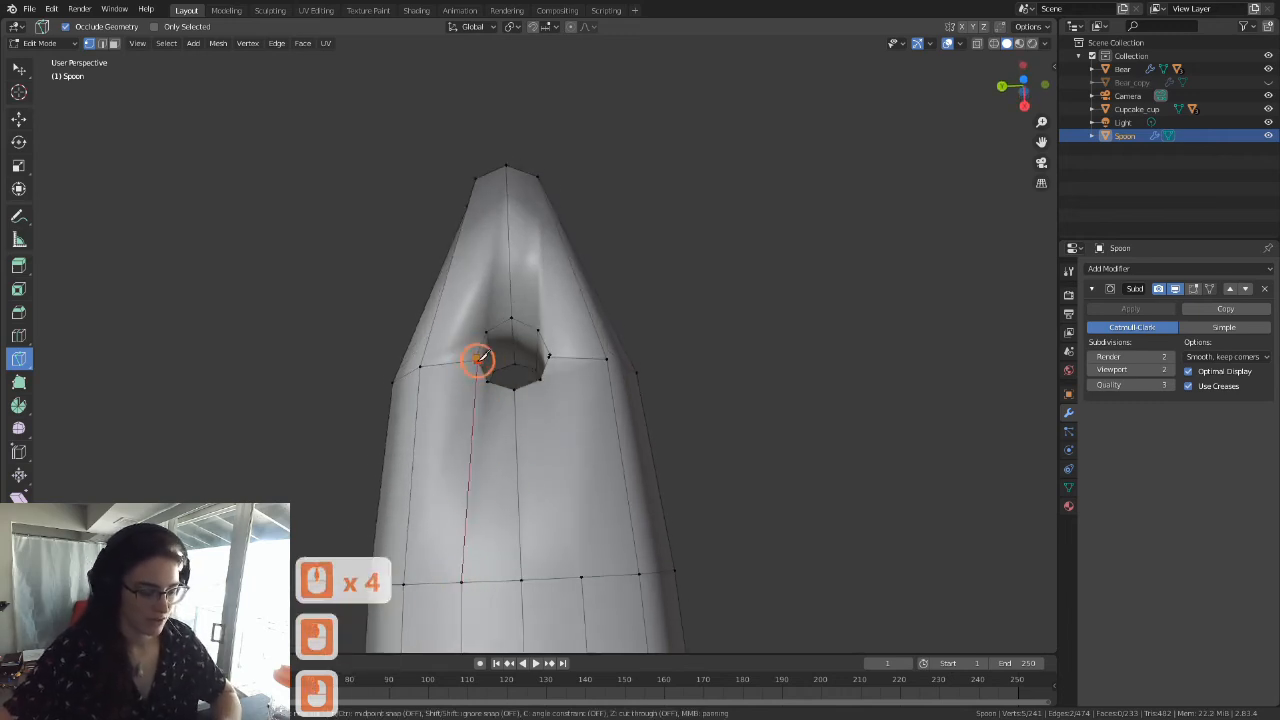
pyautogui.press('Return')
# Step: Knife-cut the mirrored underside edge from the cross loop's -Y inner vertex to the hole's -Y side vertex
pyautogui.press('k')
pyautogui.click(580, 577)
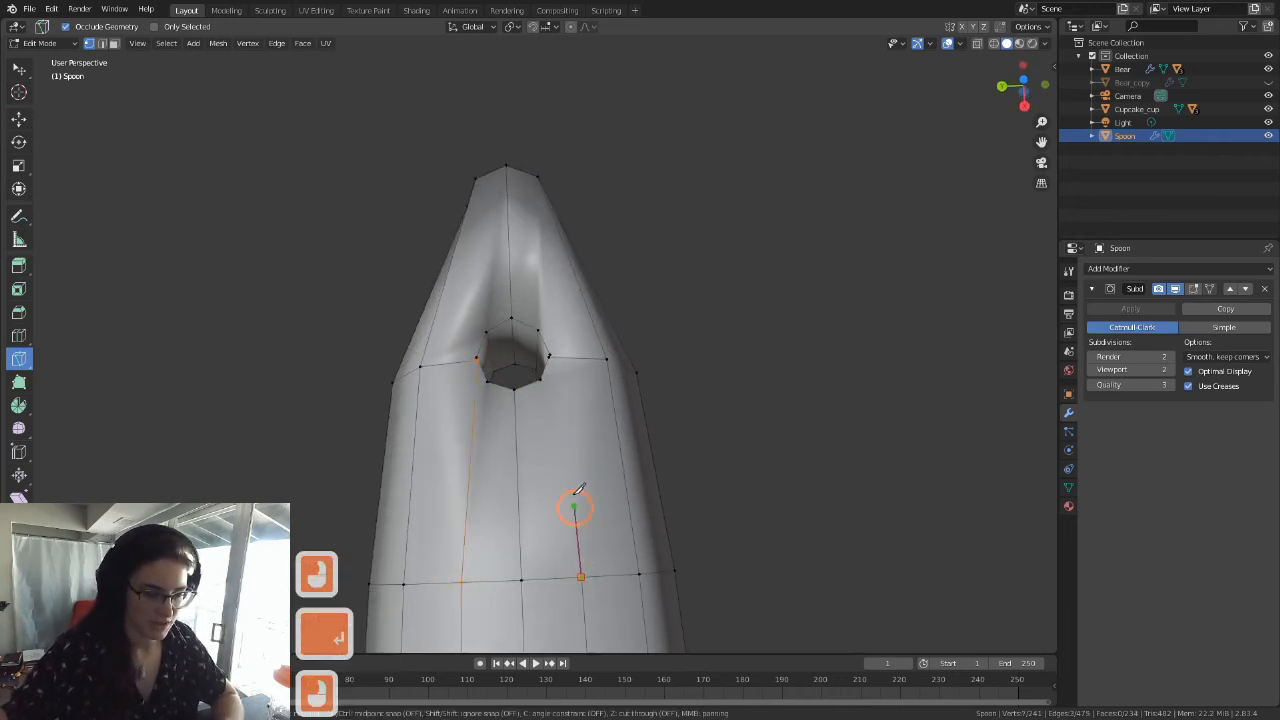
pyautogui.click(549, 362)
pyautogui.press('Return')
# Step: Divide the handle's blunt end face with Knife cuts between its two side vertices and along its vertical centre line
pyautogui.moveTo(571, 357); pyautogui.dragTo(499, 315, button='middle')
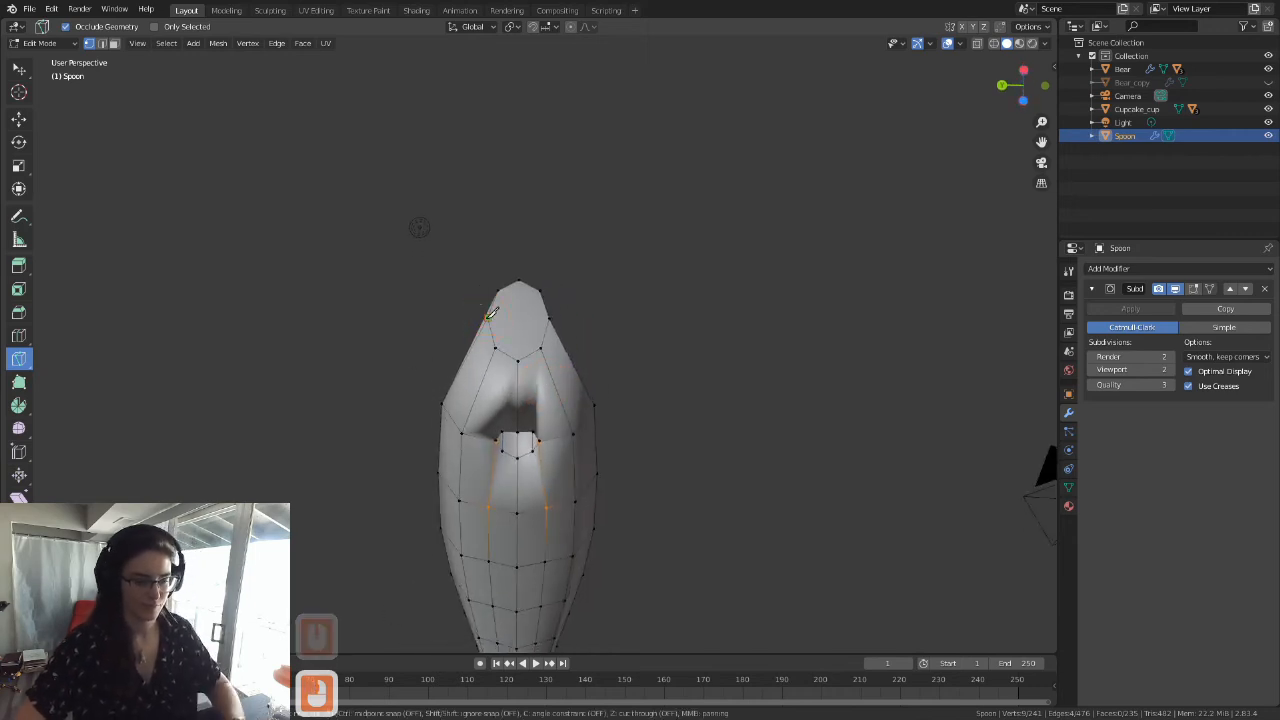
pyautogui.click(488, 317)
pyautogui.click(550, 317)
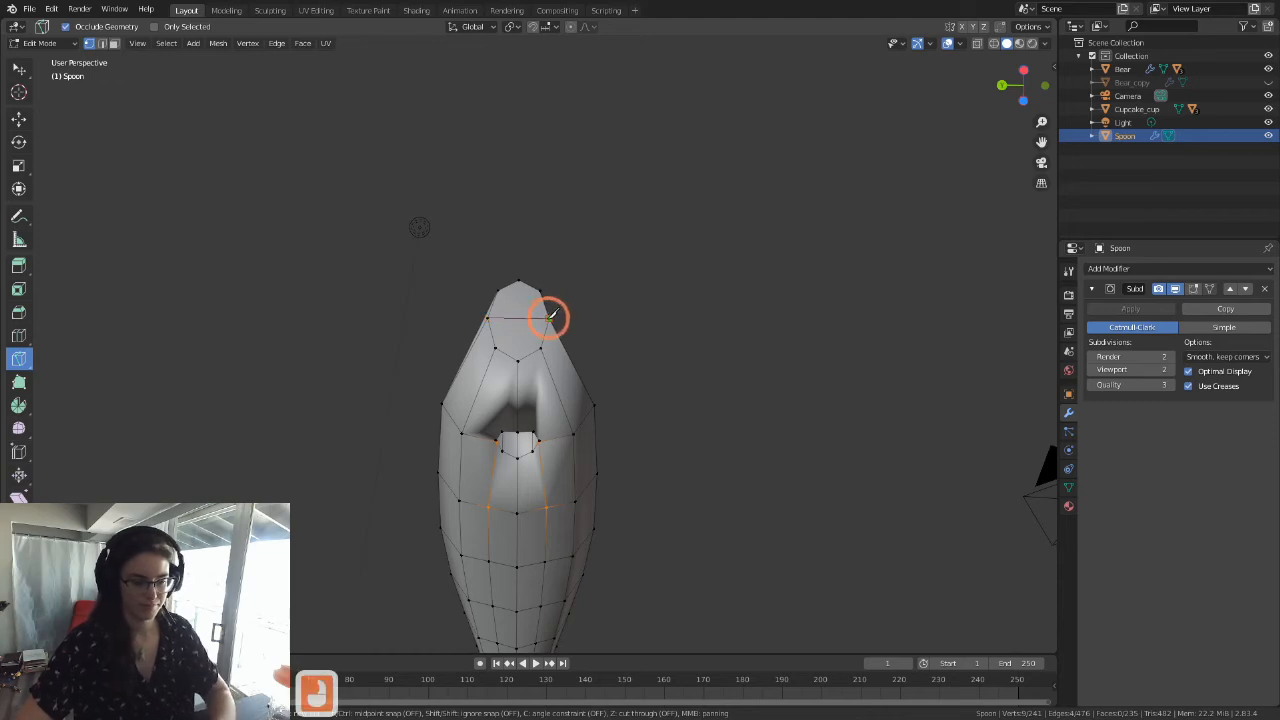
pyautogui.press('Return')
pyautogui.click(518, 282)
pyautogui.click(519, 318)
pyautogui.press('Return')
# Step: Clear the selection and ready the Knife tool with the hole and handle tip viewed from directly above
pyautogui.scroll(-3, 579, 371)
pyautogui.moveTo(579, 371); pyautogui.dragTo(577, 294, button='middle')
pyautogui.moveTo(544, 421); pyautogui.dragTo(547, 307, button='middle')
pyautogui.scroll(7, 551, 397)
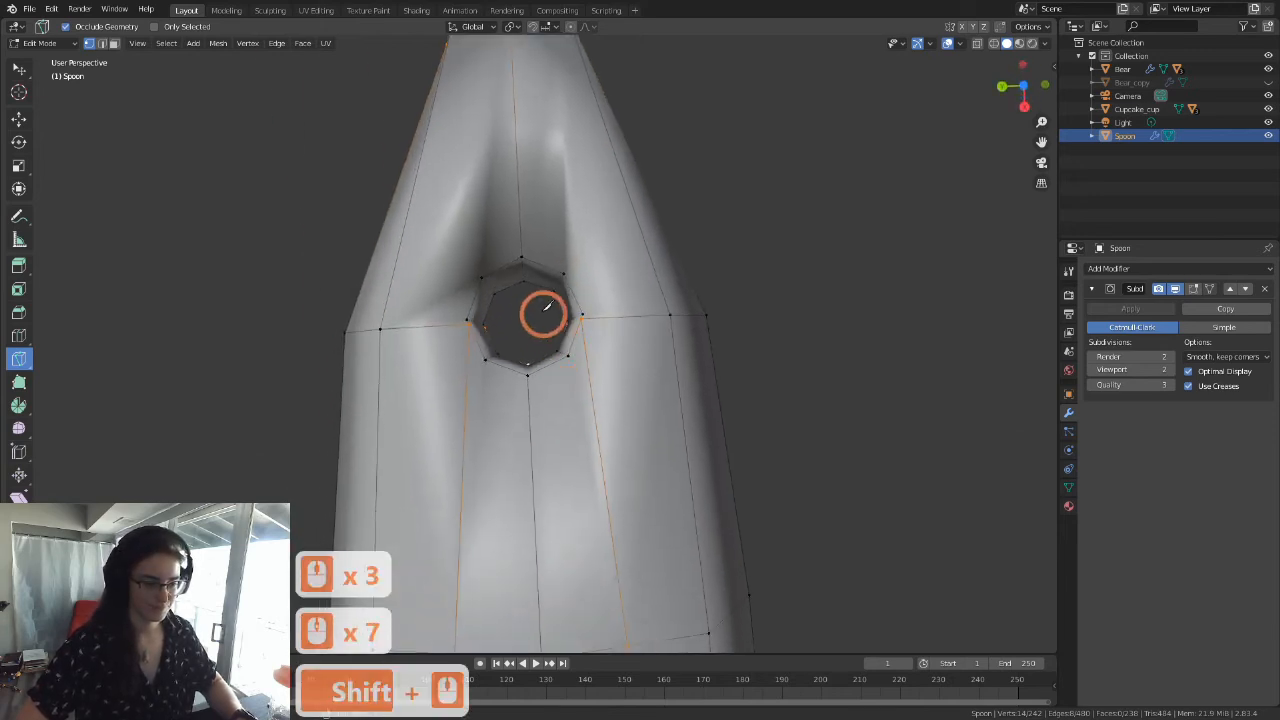
pyautogui.keyDown('shift'); pyautogui.moveTo(505, 166); pyautogui.dragTo(570, 220, button='middle'); pyautogui.keyUp('shift')
pyautogui.moveTo(553, 268); pyautogui.dragTo(538, 266, button='middle')
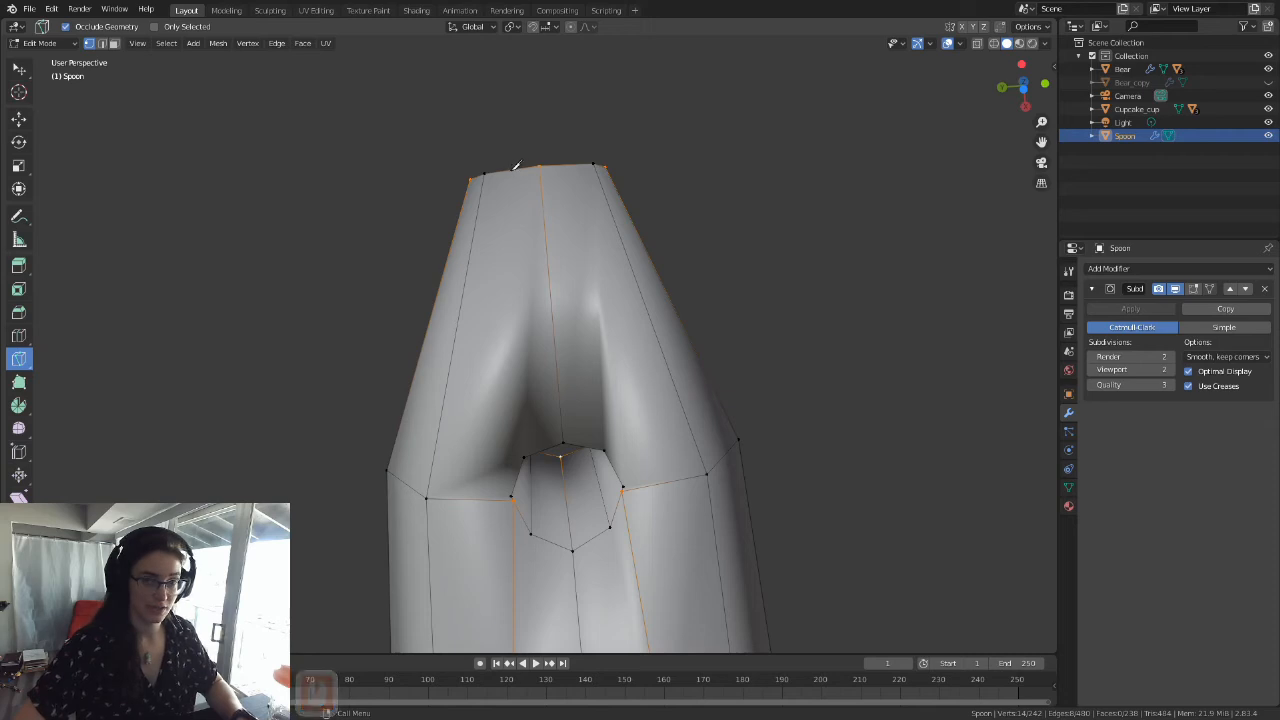
pyautogui.press('`')
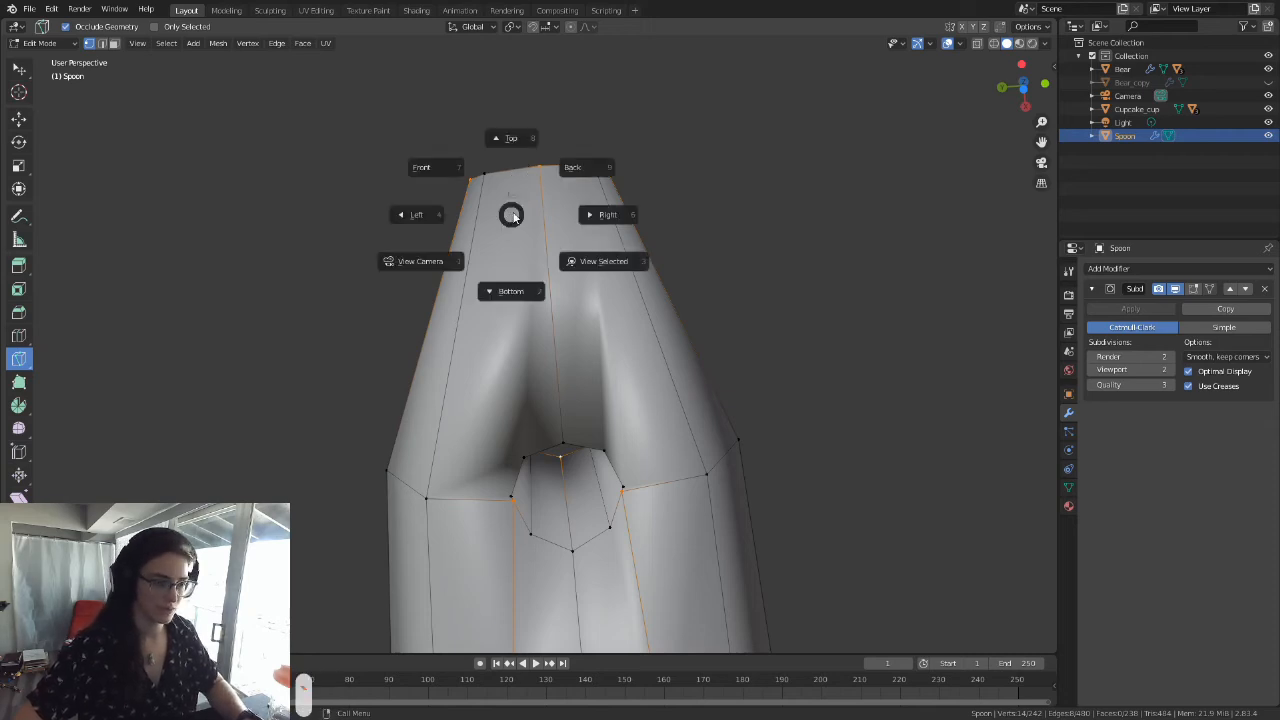
pyautogui.click(517, 145)
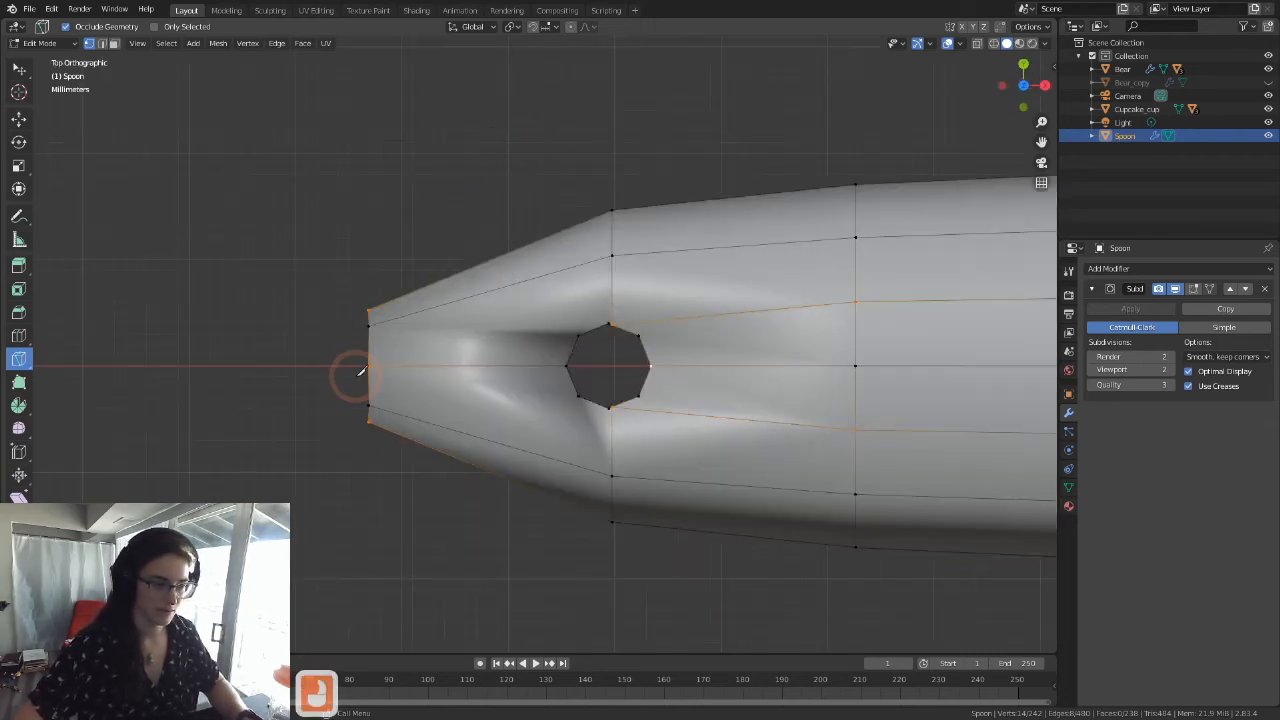
pyautogui.click(19, 68)
pyautogui.click(240, 297)
pyautogui.scroll(-2, 257, 297)
pyautogui.scroll(3, 87, 333)
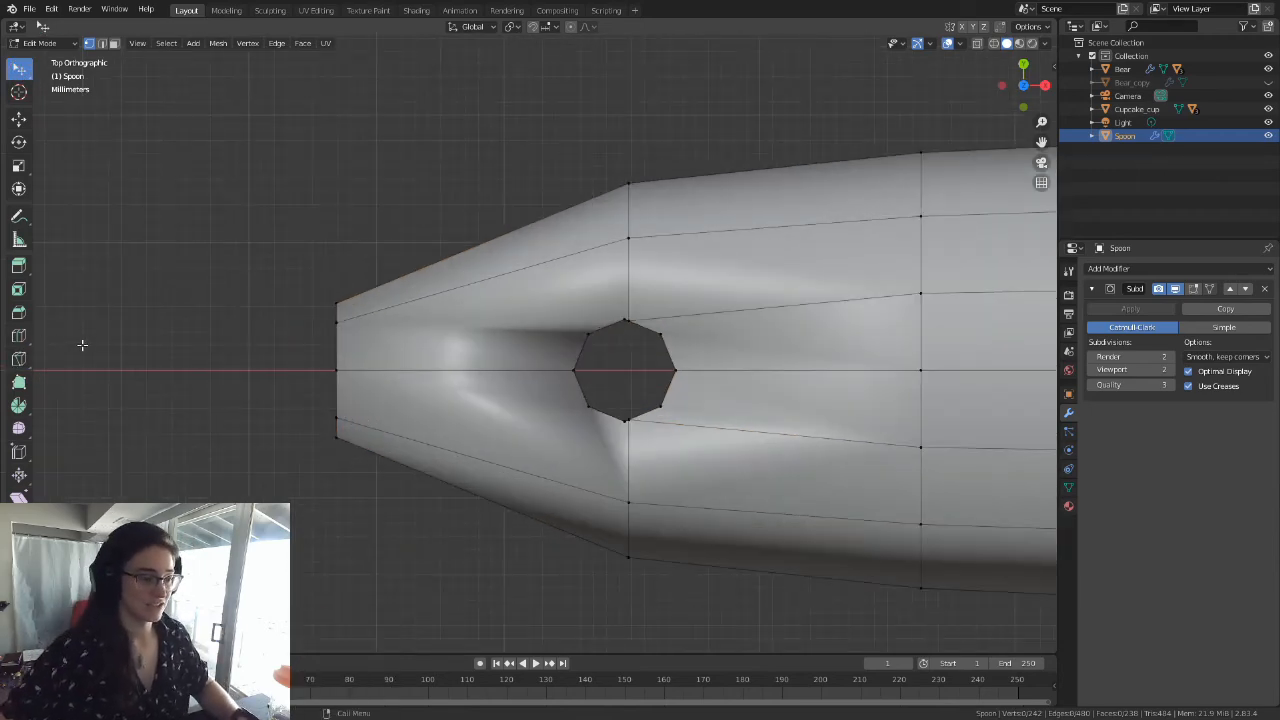
pyautogui.click(18, 358)
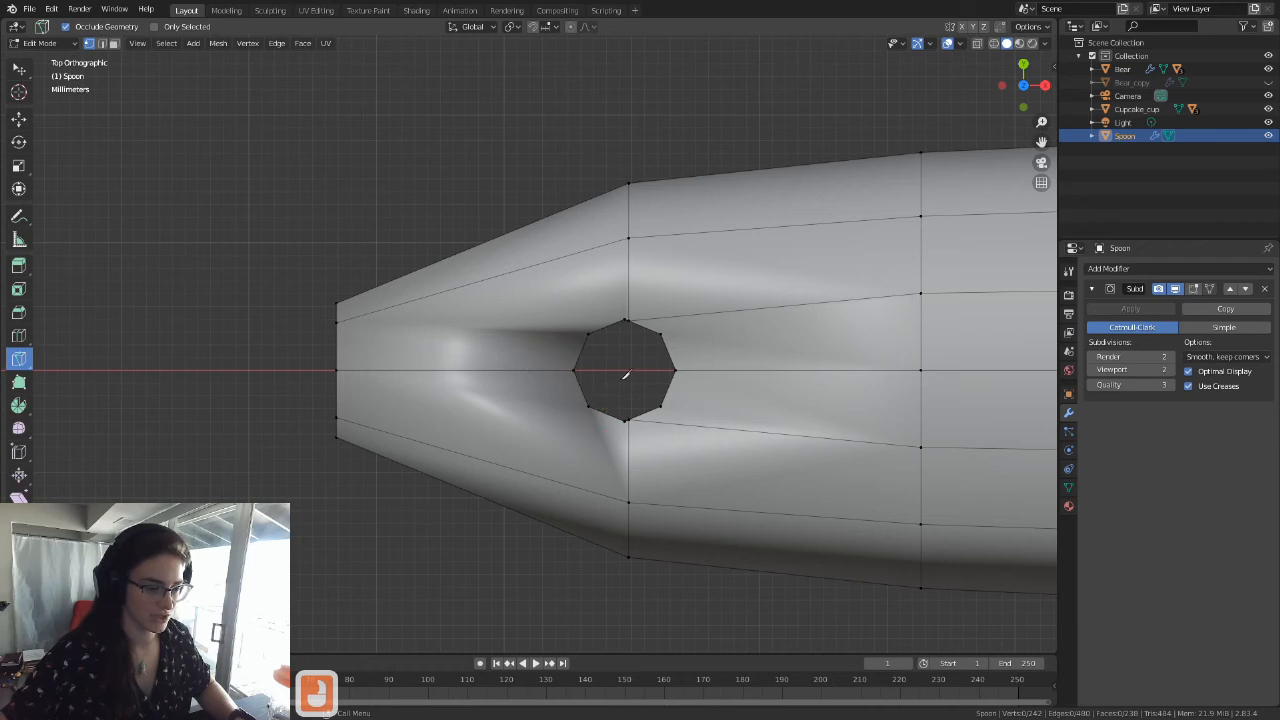
pyautogui.click(588, 333)
pyautogui.click(287, 323)
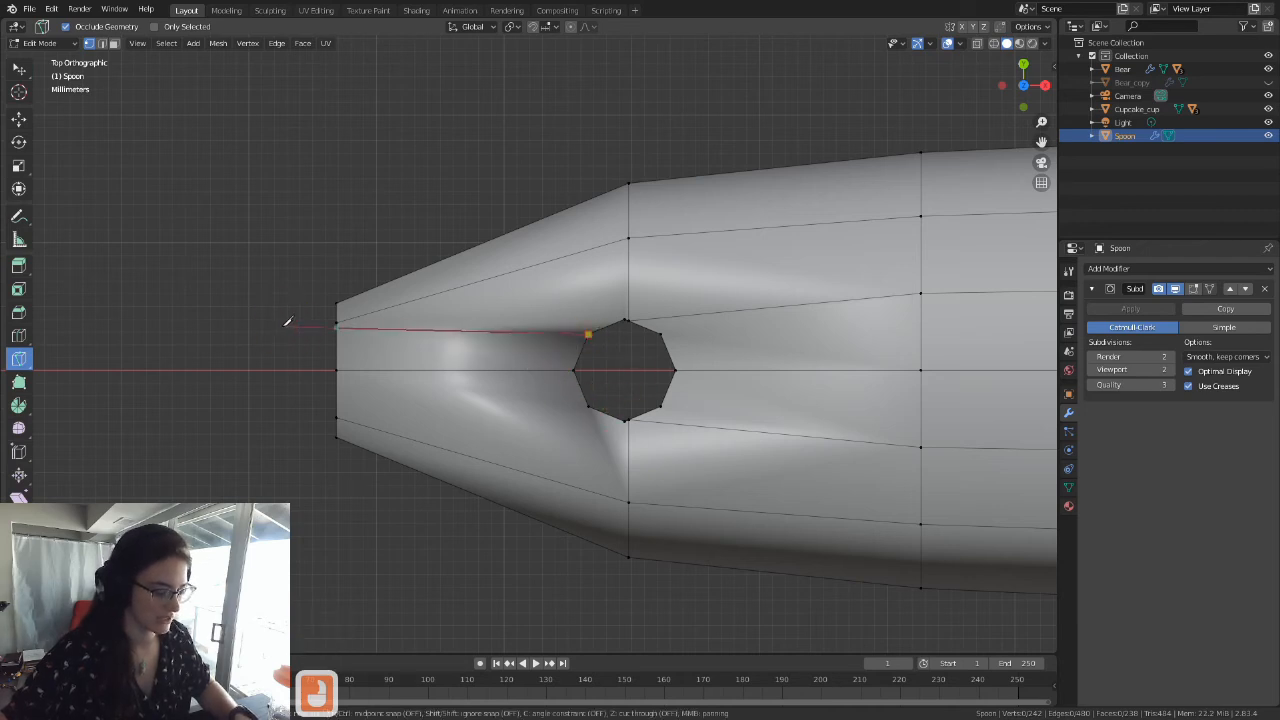
pyautogui.press('c')
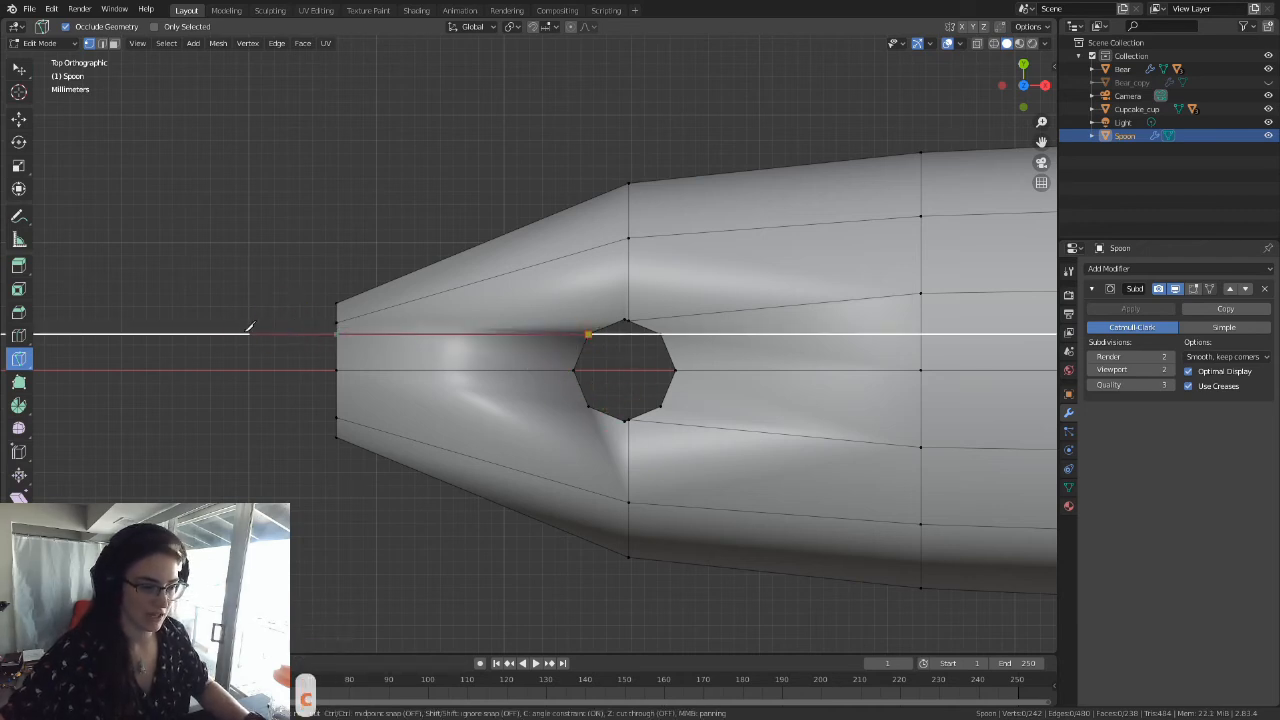
pyautogui.press('Escape')
pyautogui.moveTo(491, 403); pyautogui.dragTo(569, 383, button='middle')
pyautogui.click(569, 383)
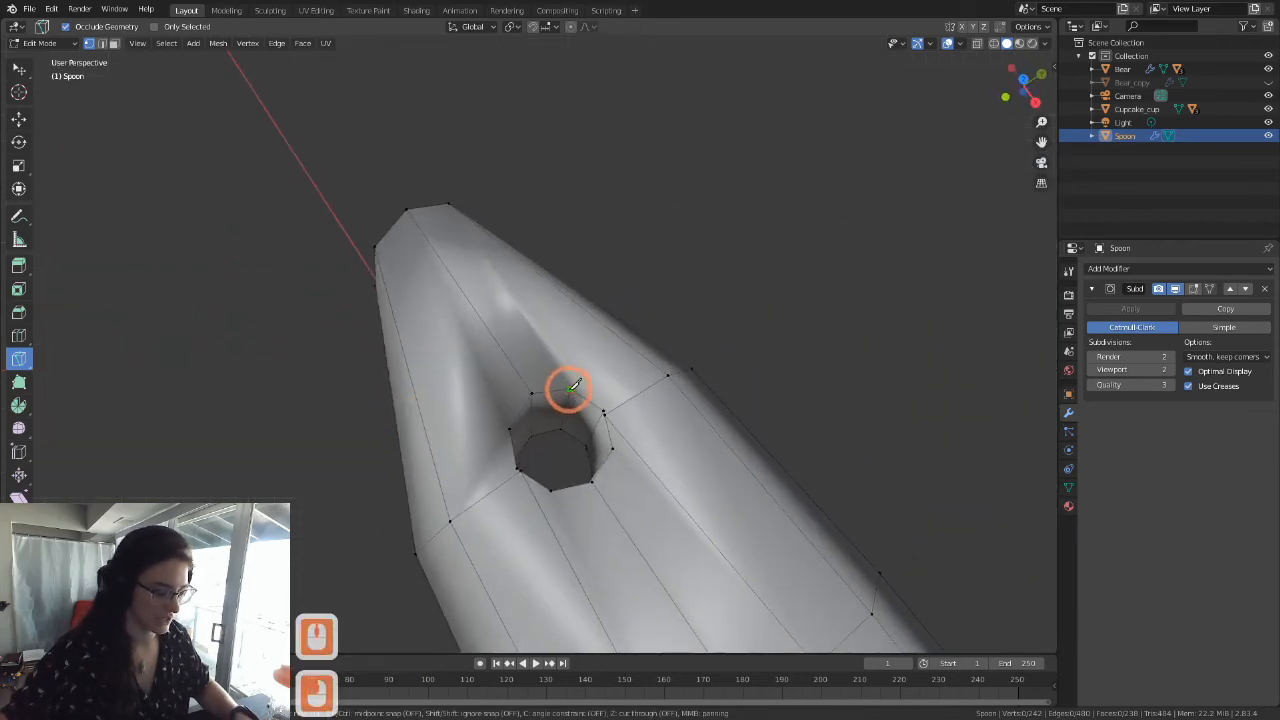
pyautogui.press('c')
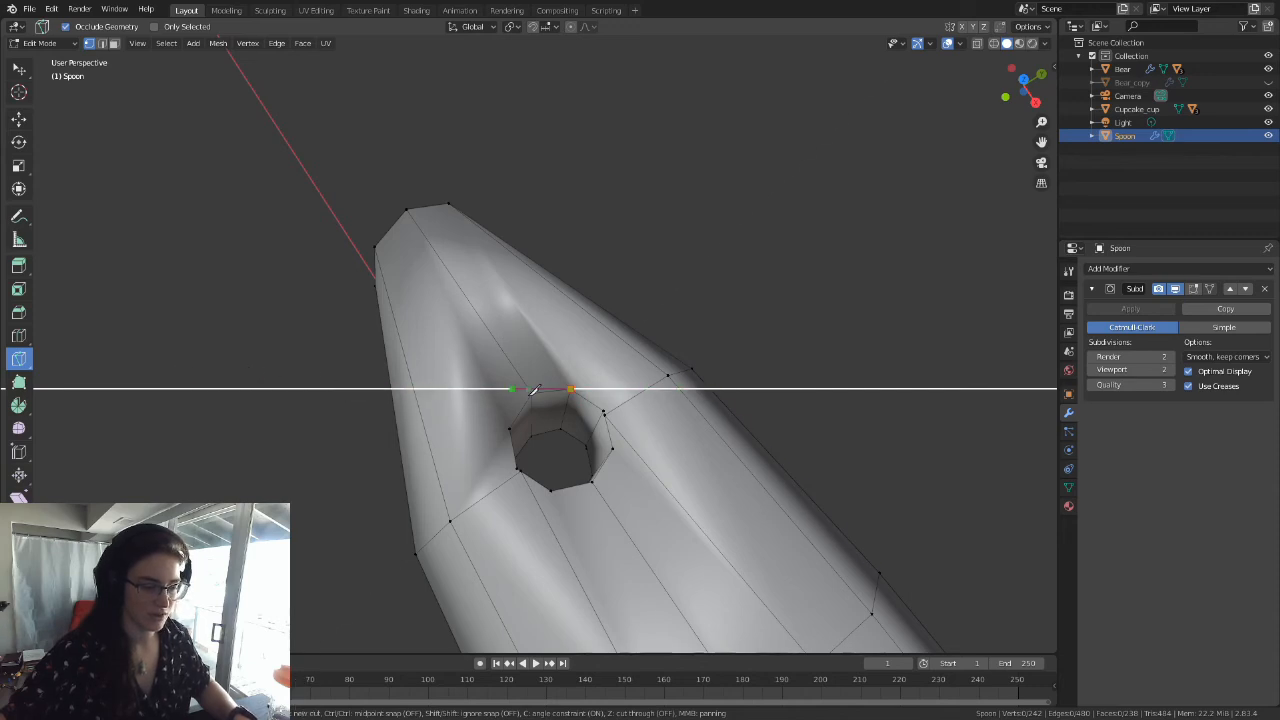
pyautogui.press('Escape')
# Step: In the top view, Knife-cut an angle-constrained straight edge from the hole's tip-side +Y vertex to the handle's end edge
pyautogui.moveTo(405, 395); pyautogui.dragTo(300, 368, button='middle')
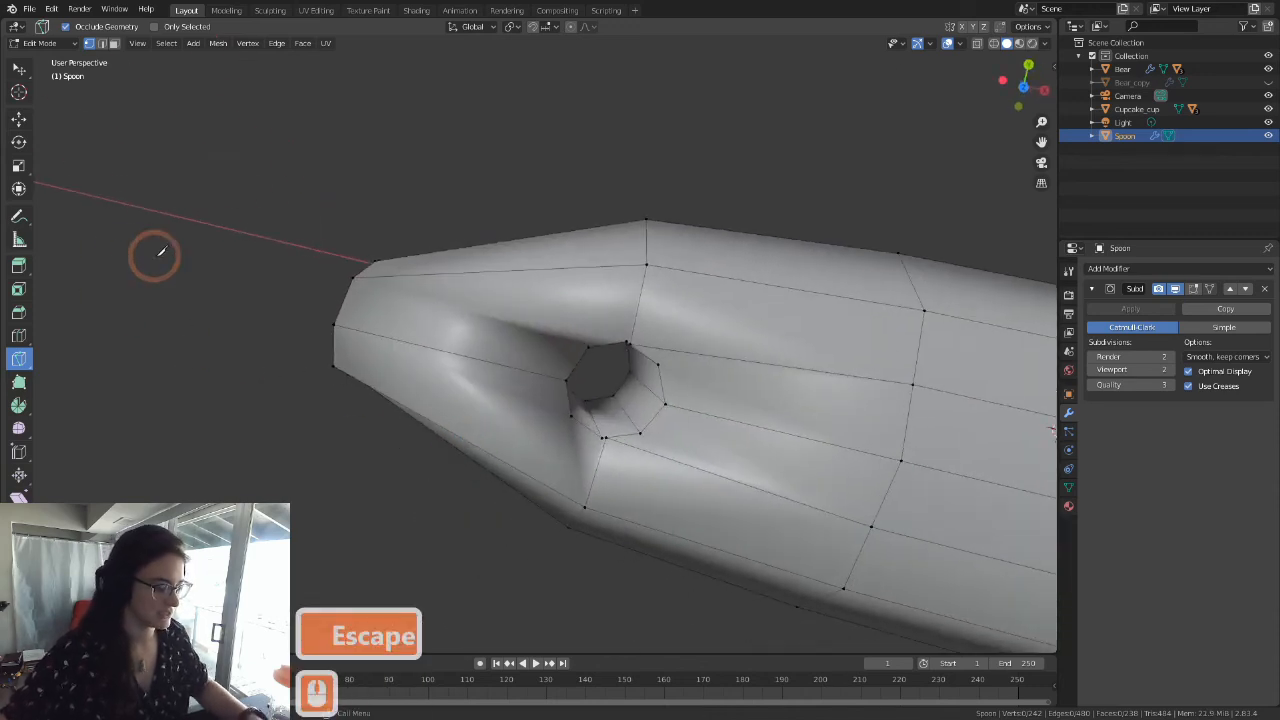
pyautogui.press('`')
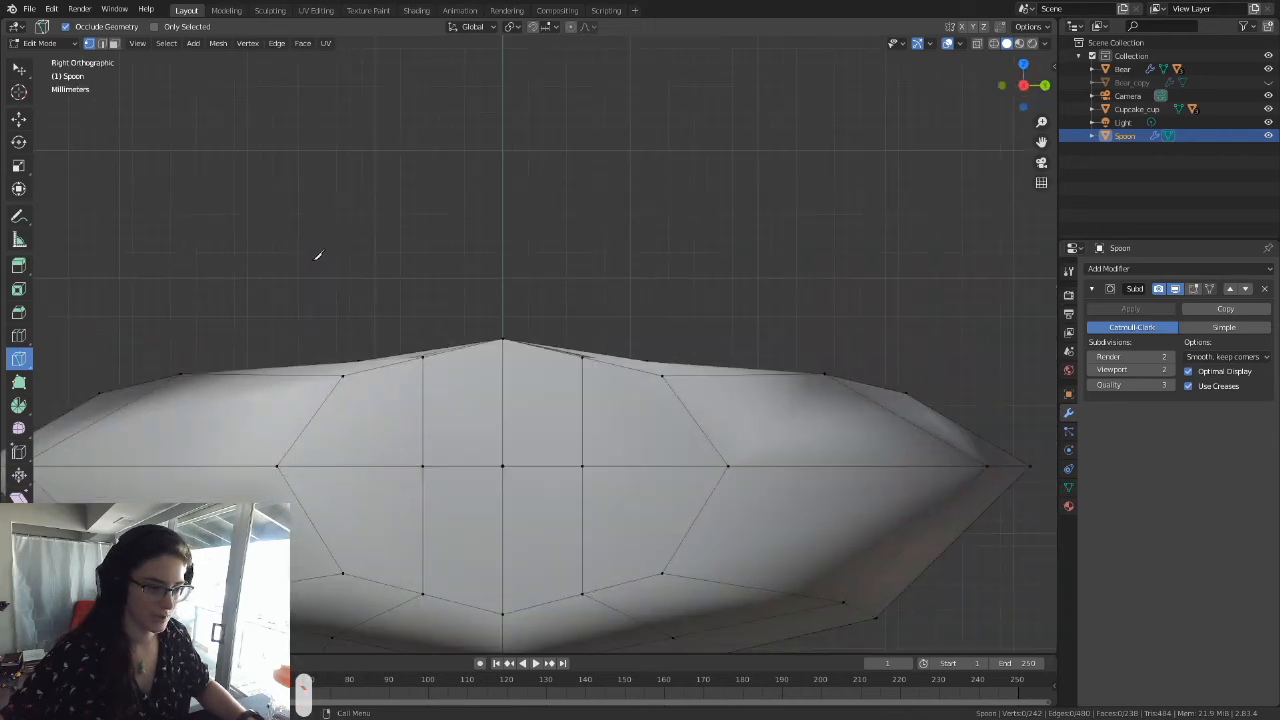
pyautogui.press('`')
pyautogui.press('`')
pyautogui.click(393, 172)
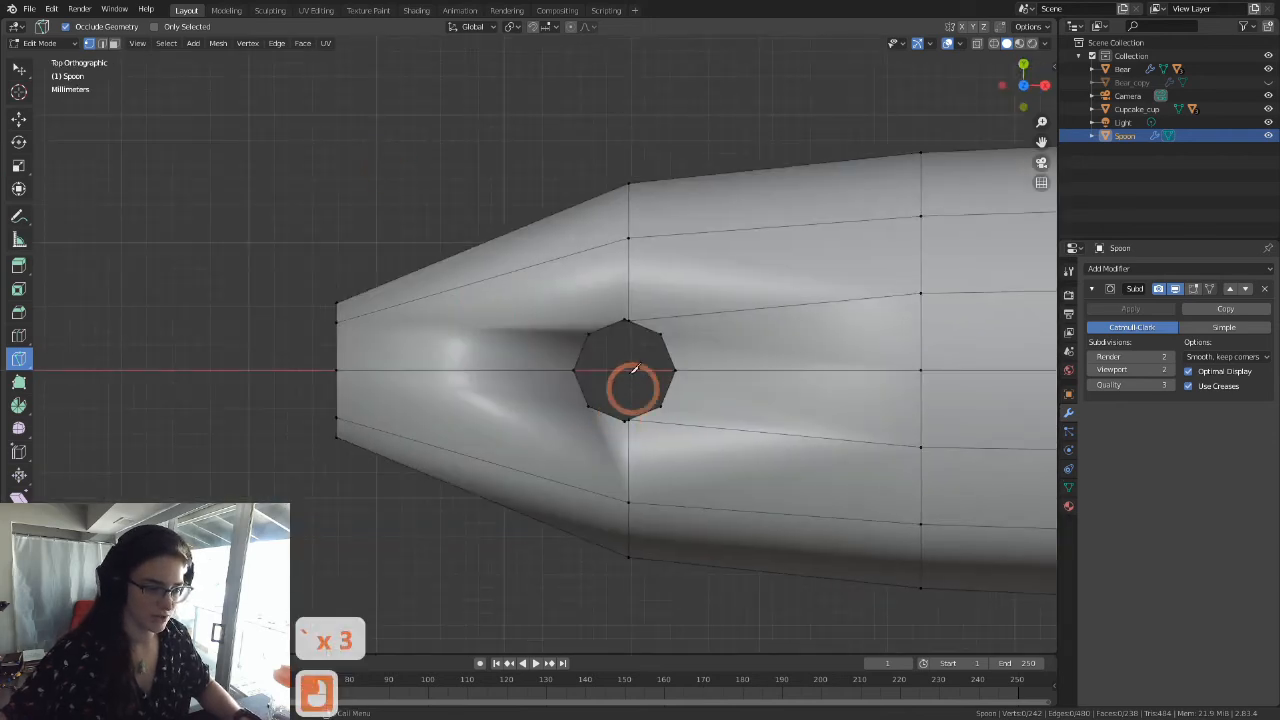
pyautogui.click(253, 338)
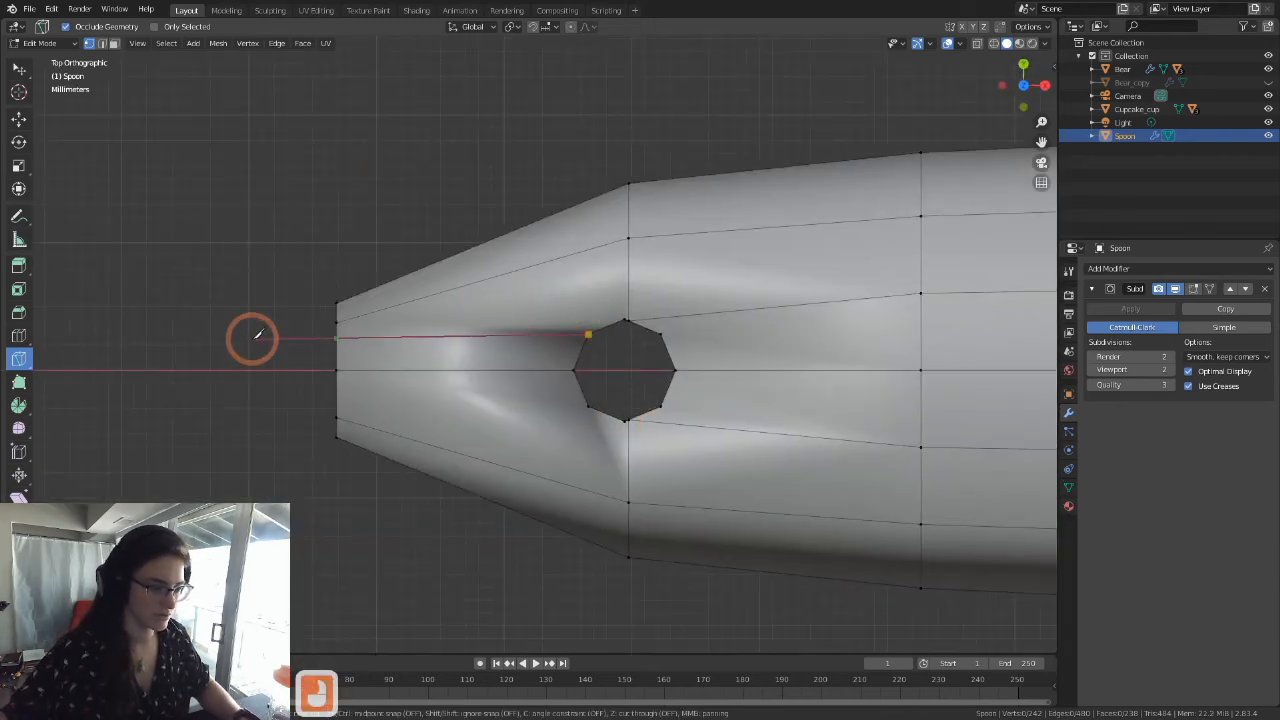
pyautogui.press('c')
pyautogui.click(296, 336)
pyautogui.press('Return')
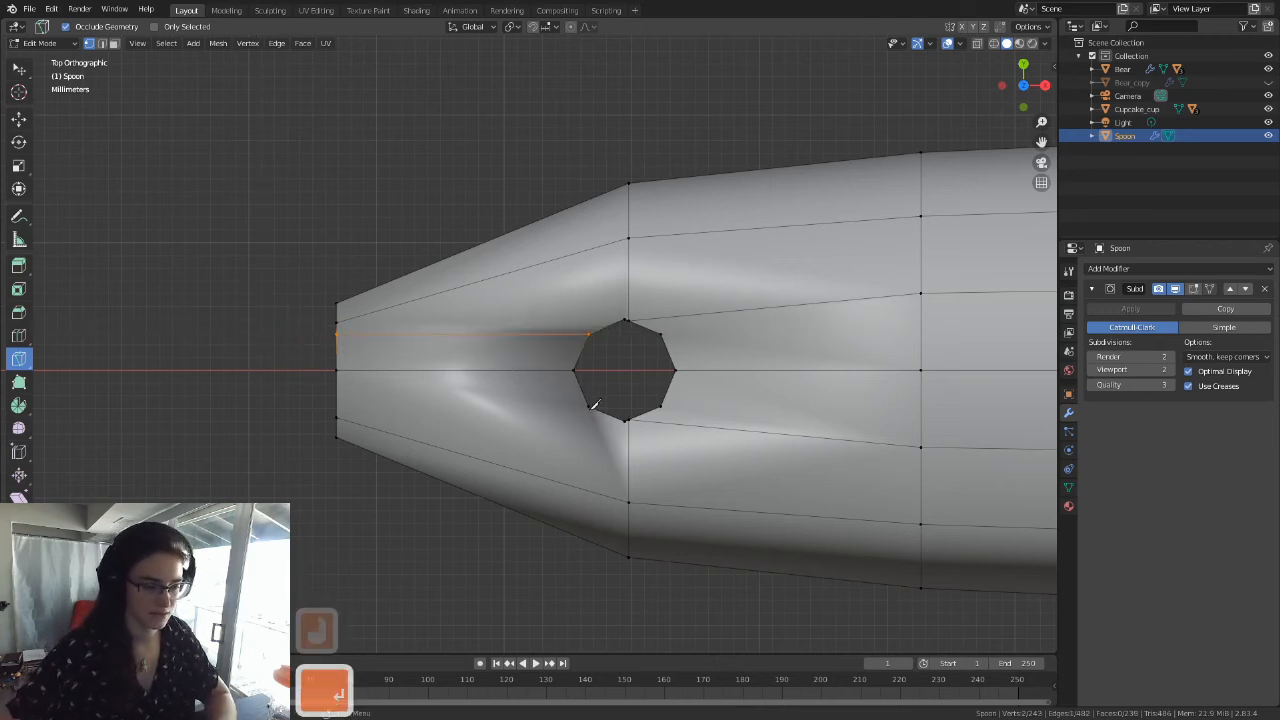
# Step: Make the matching angle-constrained Knife cut on the upper face from the hole's tip-side -Y vertex to the end edge
pyautogui.click(589, 405)
pyautogui.press('c')
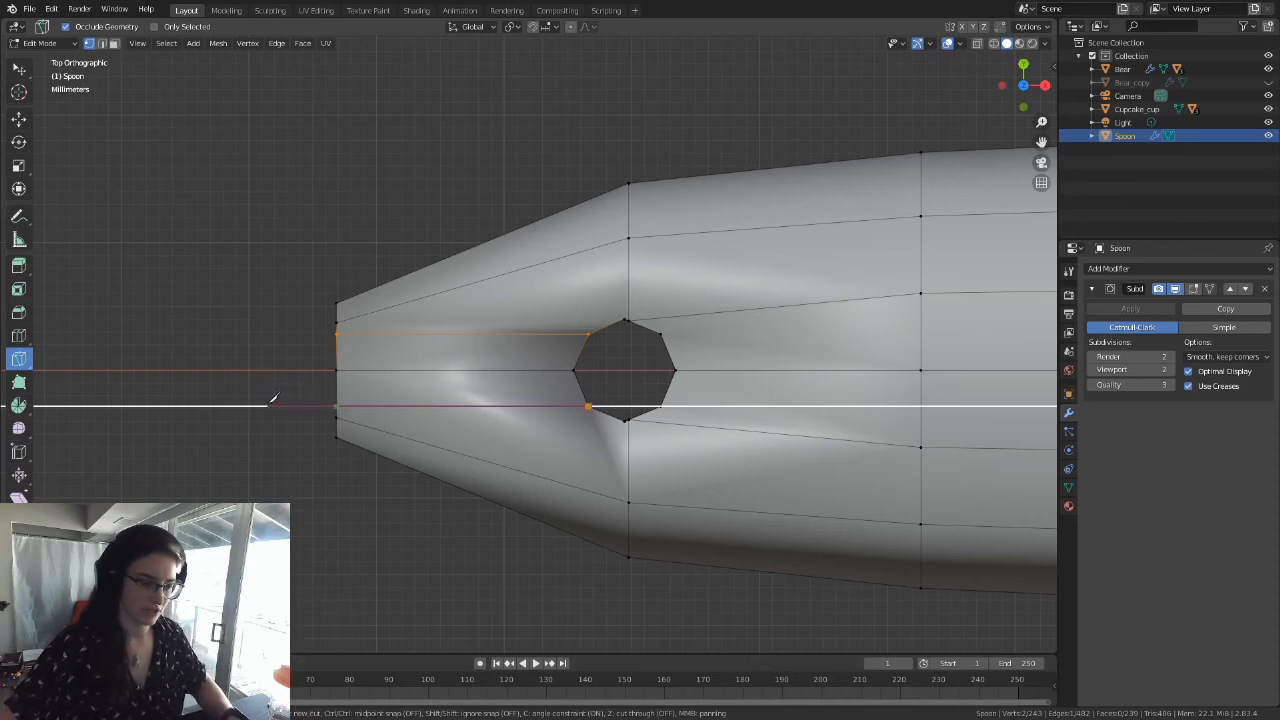
pyautogui.click(266, 399)
pyautogui.press('Return')
# Step: In the bottom view, Knife-cut an angle-constrained straight edge from the hole's tip-side -Y vertex to the handle's end edge
pyautogui.moveTo(266, 399); pyautogui.dragTo(478, 404, button='middle')
pyautogui.press('`')
pyautogui.click(471, 475)
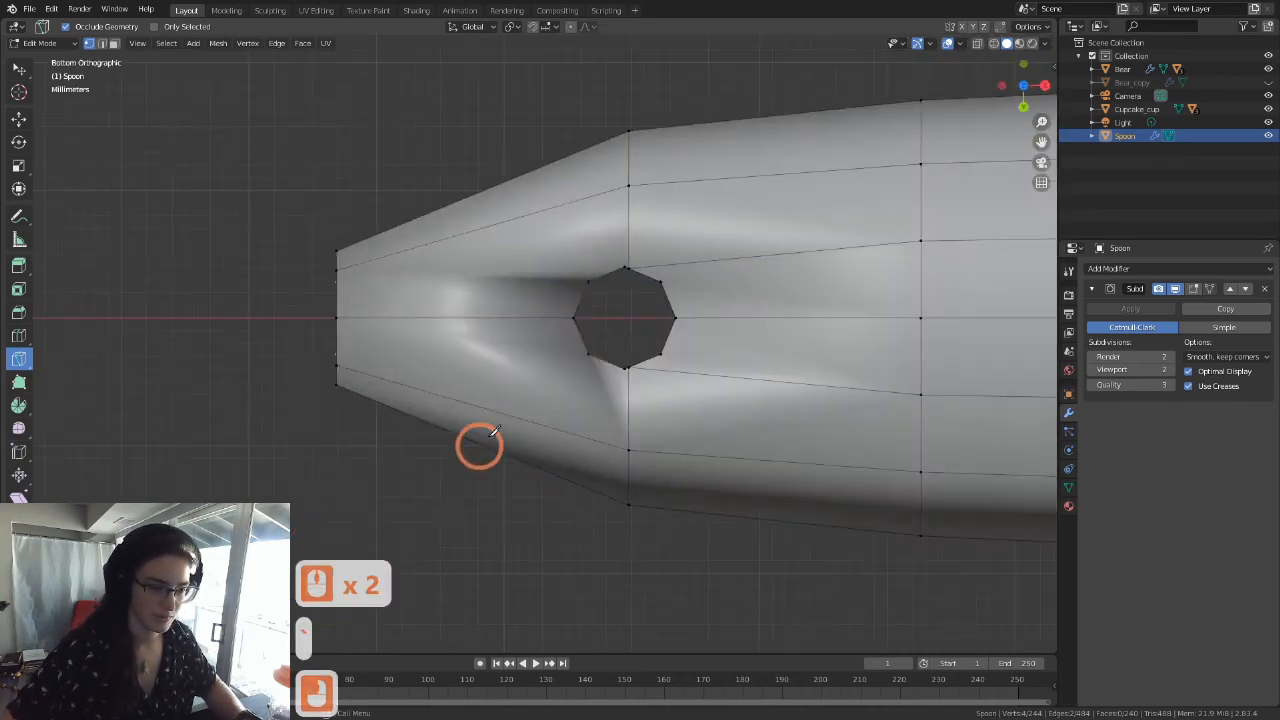
pyautogui.click(587, 282)
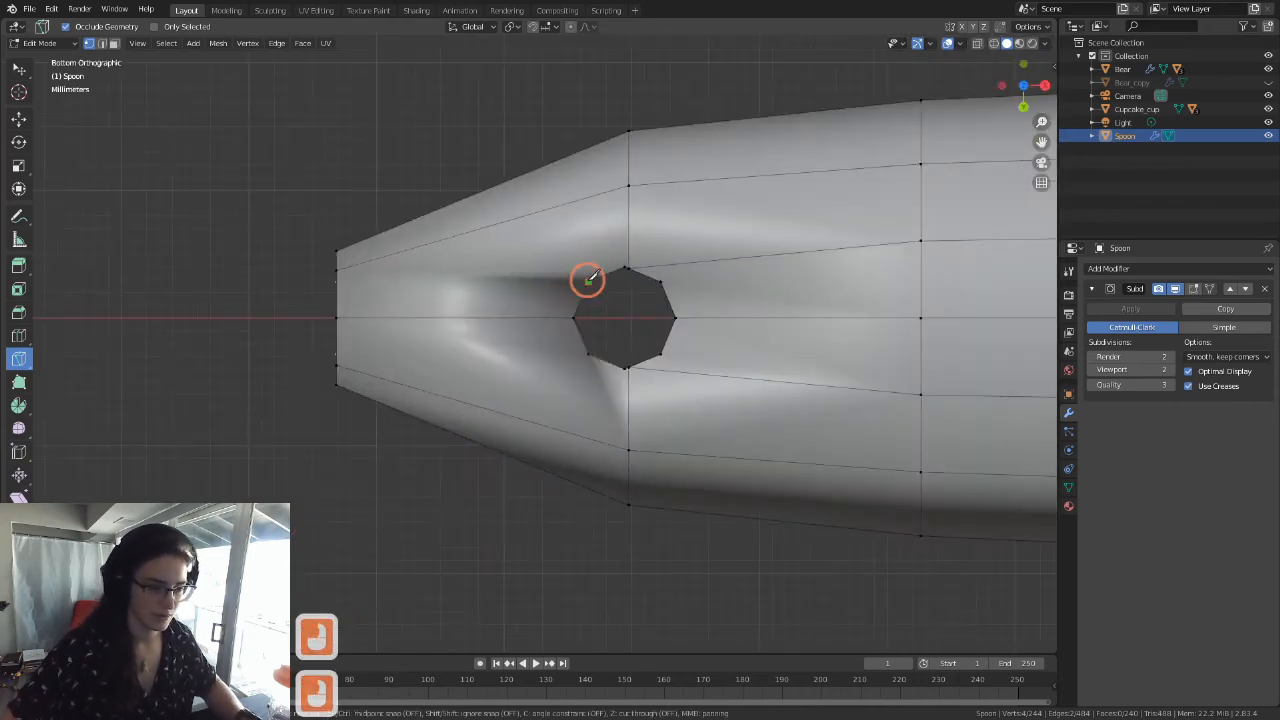
pyautogui.press('c')
pyautogui.click(278, 282)
pyautogui.press('Return')
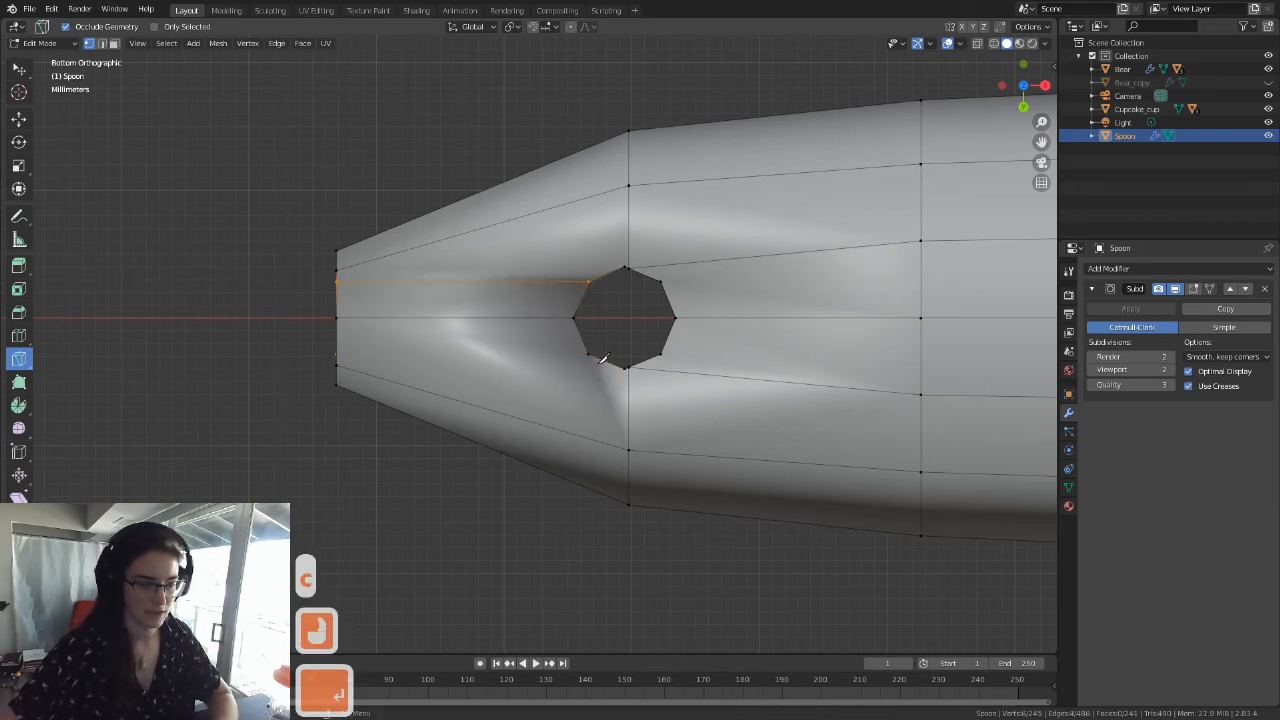
# Step: Try an angle-constrained Knife cut on the underside from the hole's tip-side +Y vertex toward the end edge, and undo
pyautogui.click(588, 353)
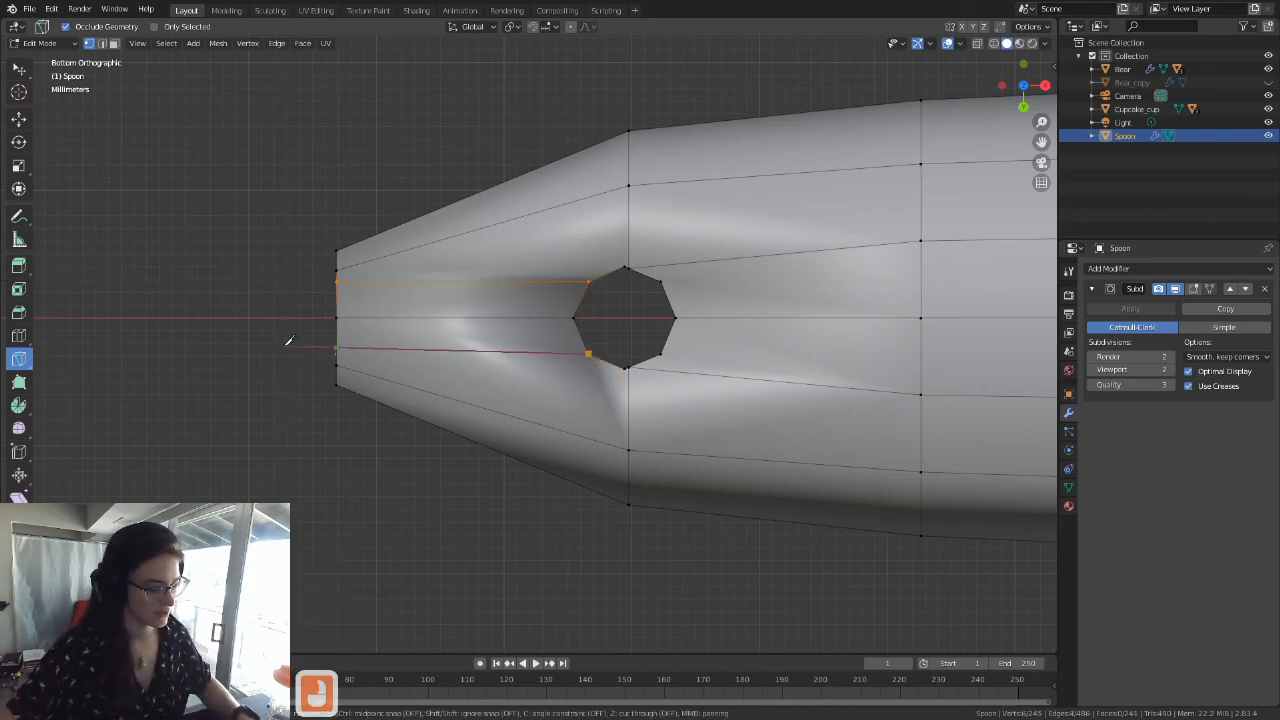
pyautogui.press('c')
pyautogui.press('Return')
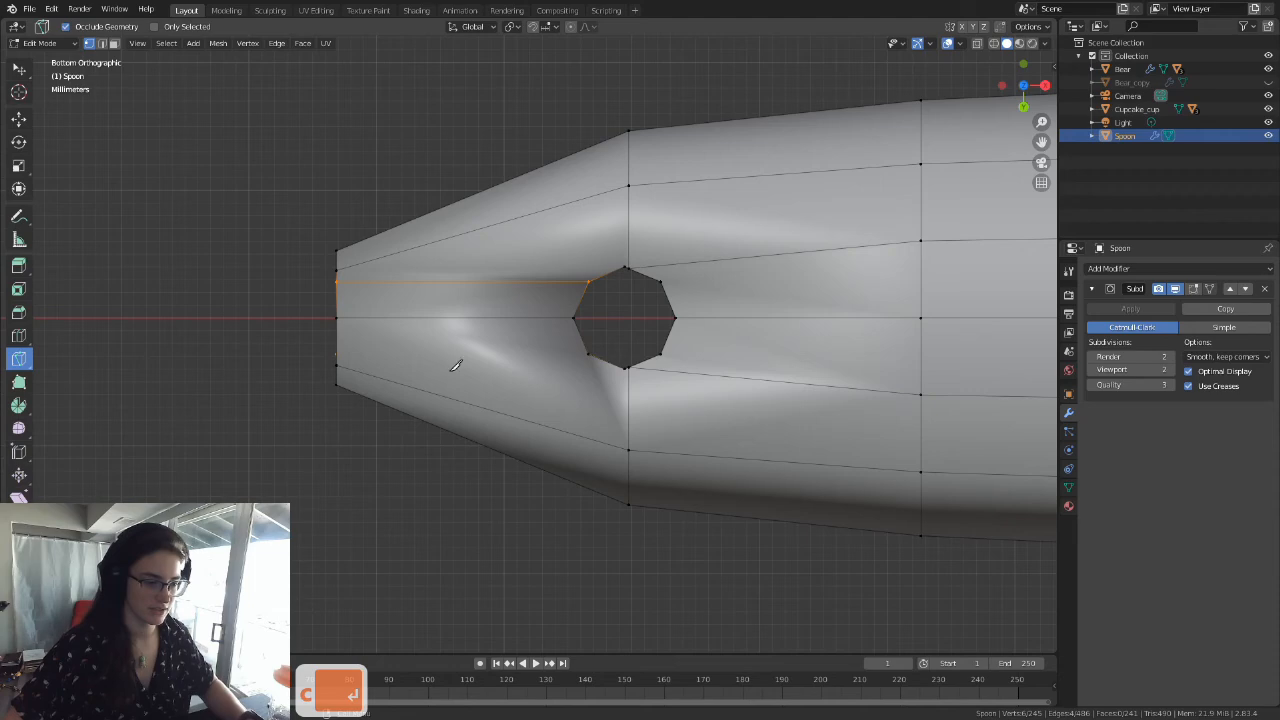
pyautogui.hotkey('ctrl', 'z')
# Step: In the bottom view, Knife-cut an angle-constrained straight edge from the hole's tip-side +Y vertex to the handle's end edge
pyautogui.moveTo(480, 351); pyautogui.dragTo(532, 331, button='middle')
pyautogui.press('`')
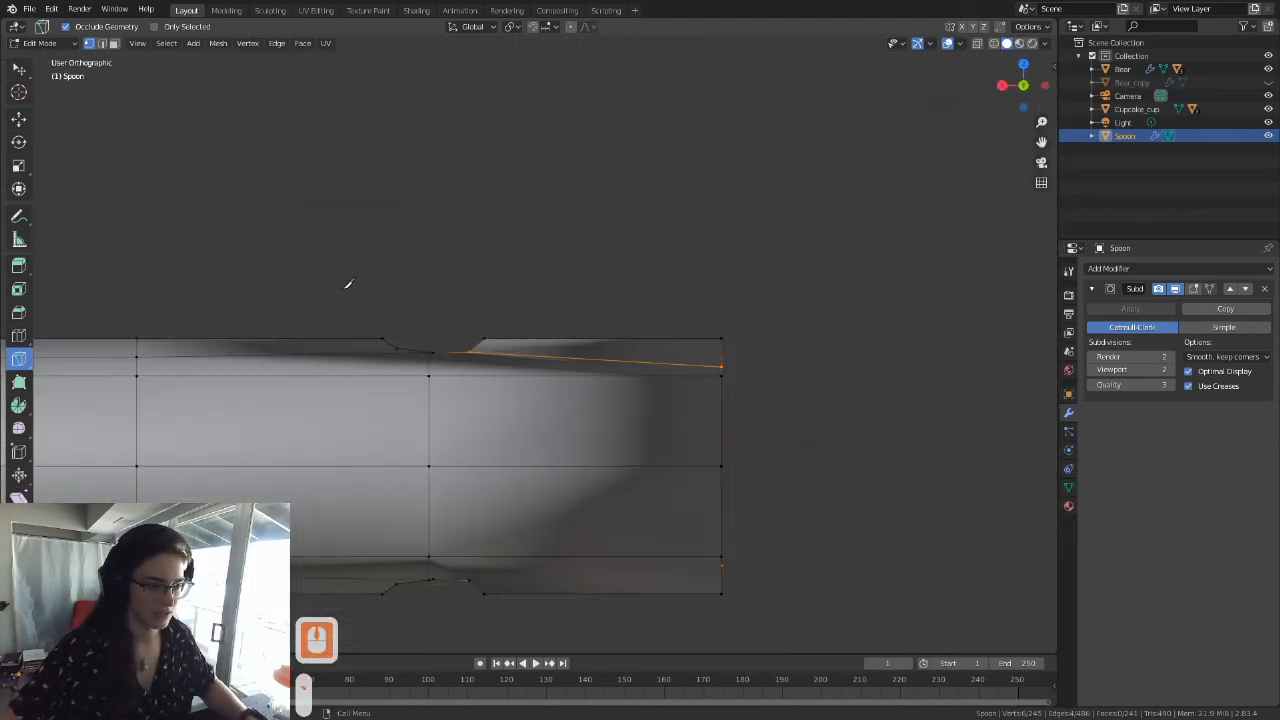
pyautogui.press('`')
pyautogui.click(545, 431)
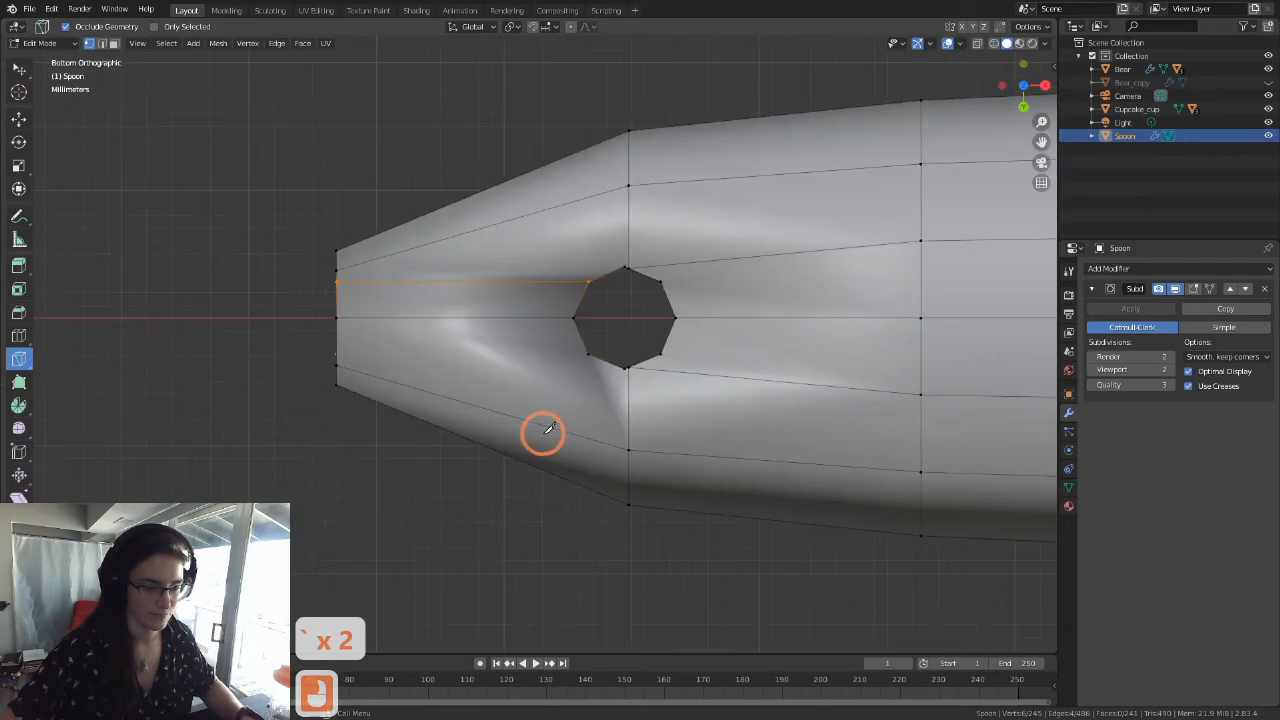
pyautogui.click(588, 354)
pyautogui.click(432, 348)
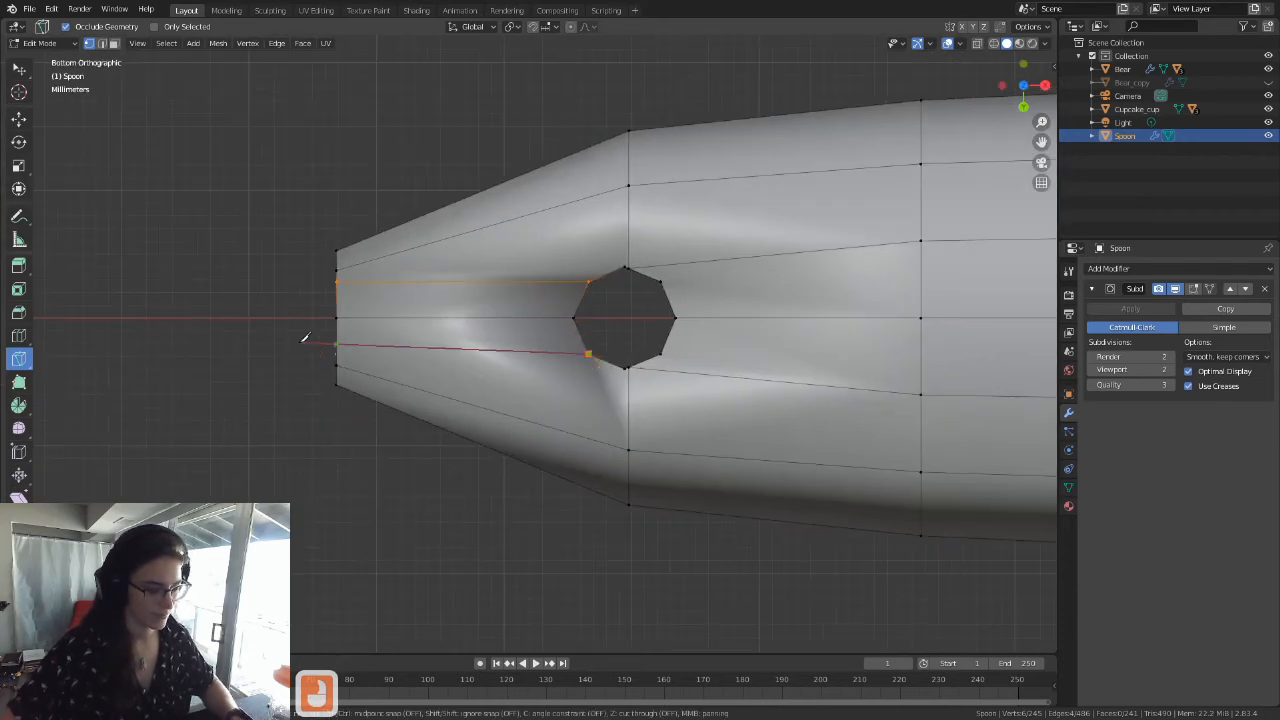
pyautogui.press('c')
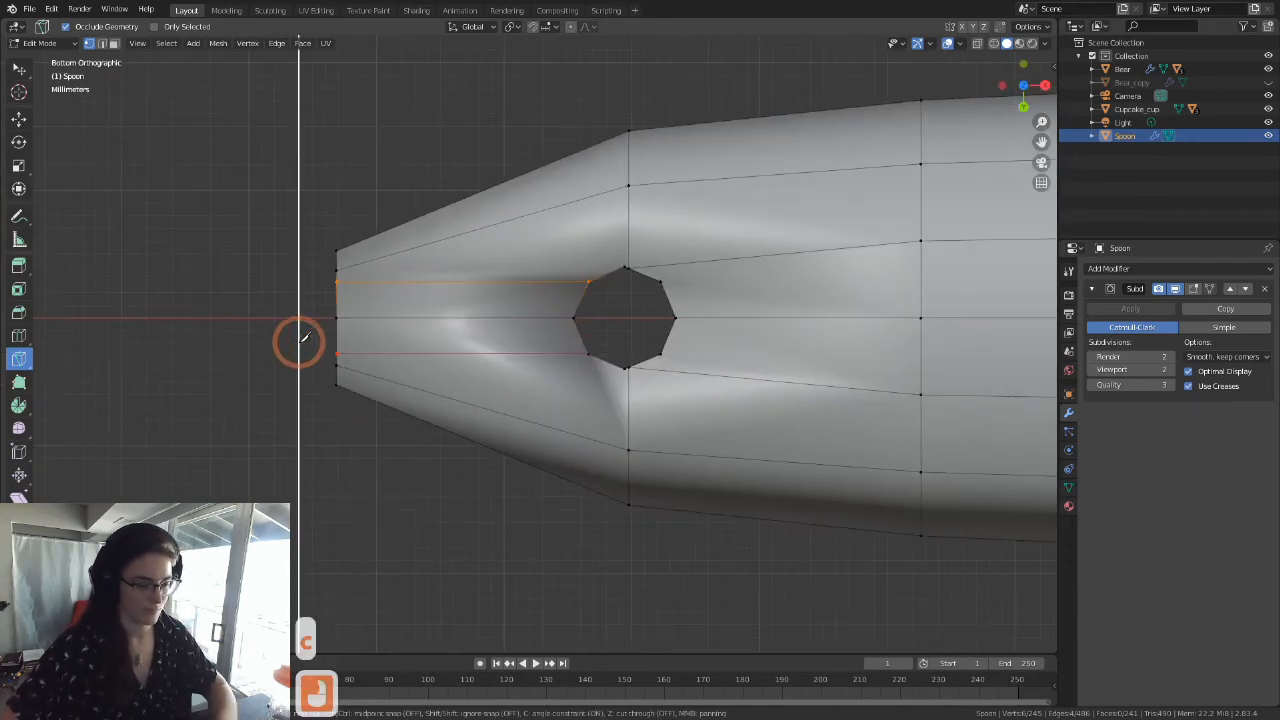
pyautogui.press('Return')
# Step: Knife-cut two edges across the handle's end face, joining the upper and underside cuts on each side of the centre line
pyautogui.moveTo(309, 300); pyautogui.dragTo(500, 394, button='middle')
pyautogui.click(507, 289)
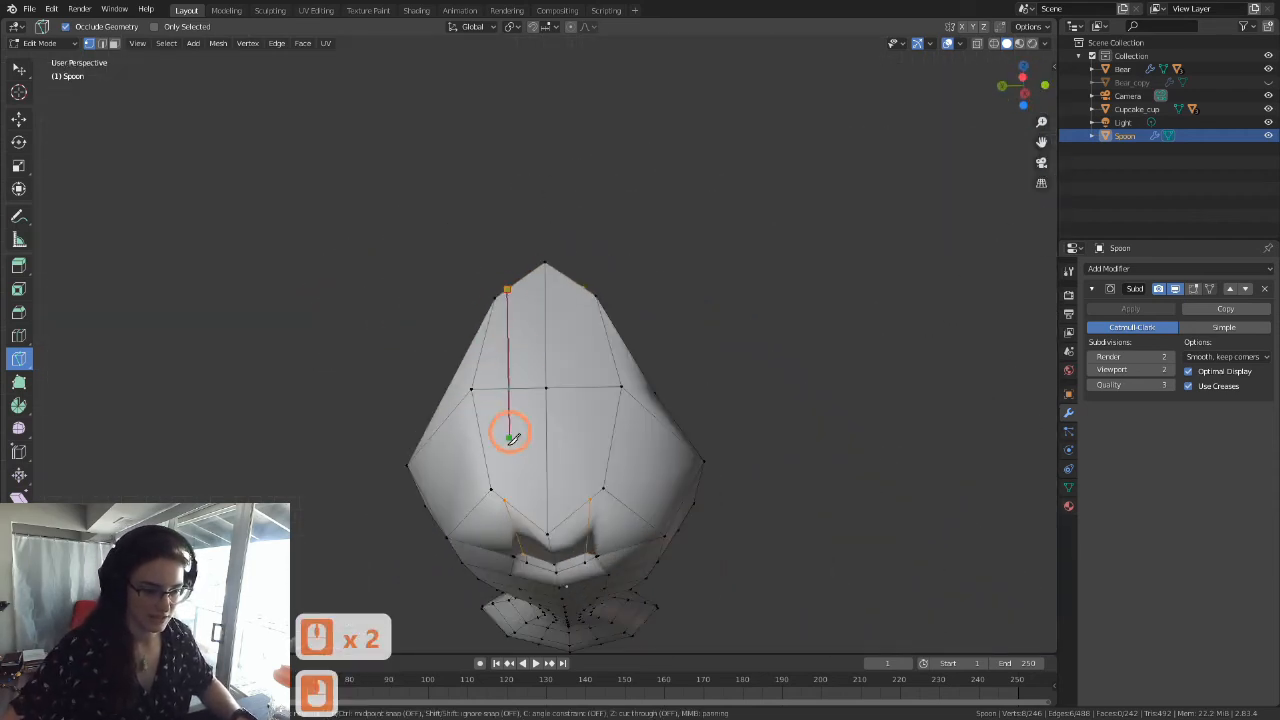
pyautogui.click(510, 490)
pyautogui.press('Return')
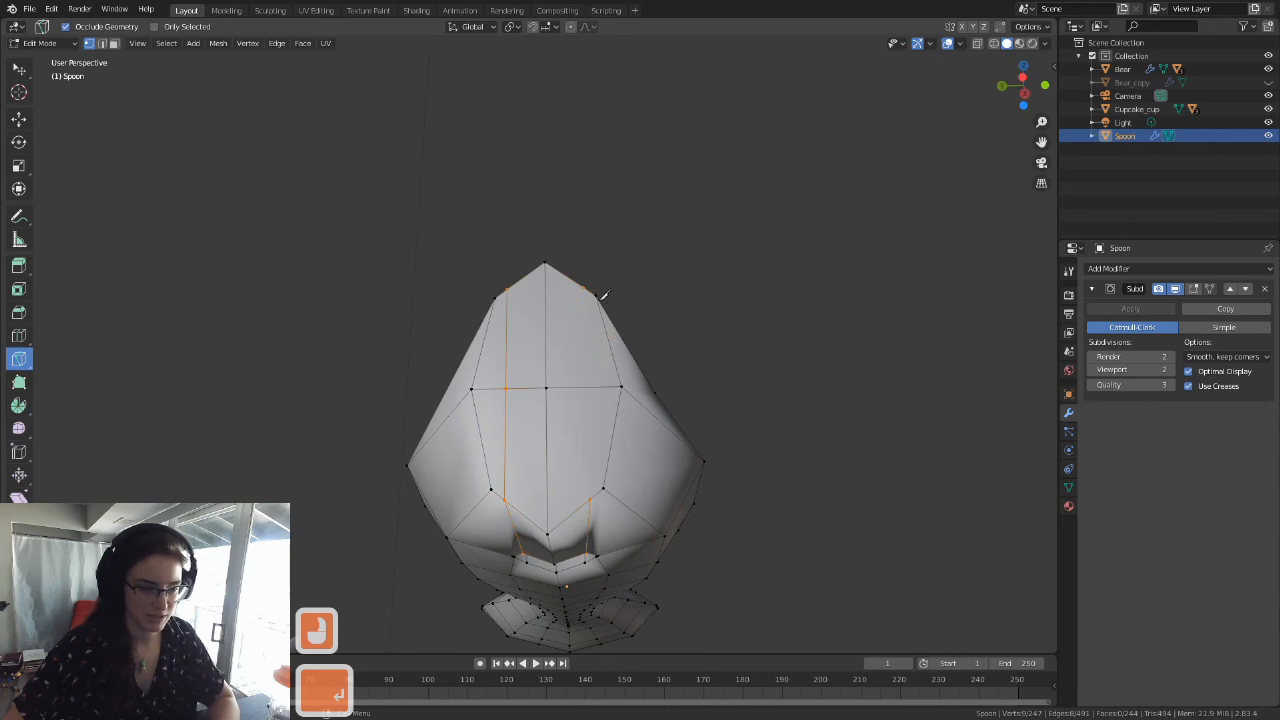
pyautogui.click(588, 283)
pyautogui.click(588, 494)
pyautogui.press('Return')
# Step: Edge-slide the stray wall edge beside the hole's +Y side edge fully onto that side edge with factor 1.0000
pyautogui.moveTo(588, 494); pyautogui.dragTo(371, 357, button='middle')
pyautogui.scroll(3, 549, 449)
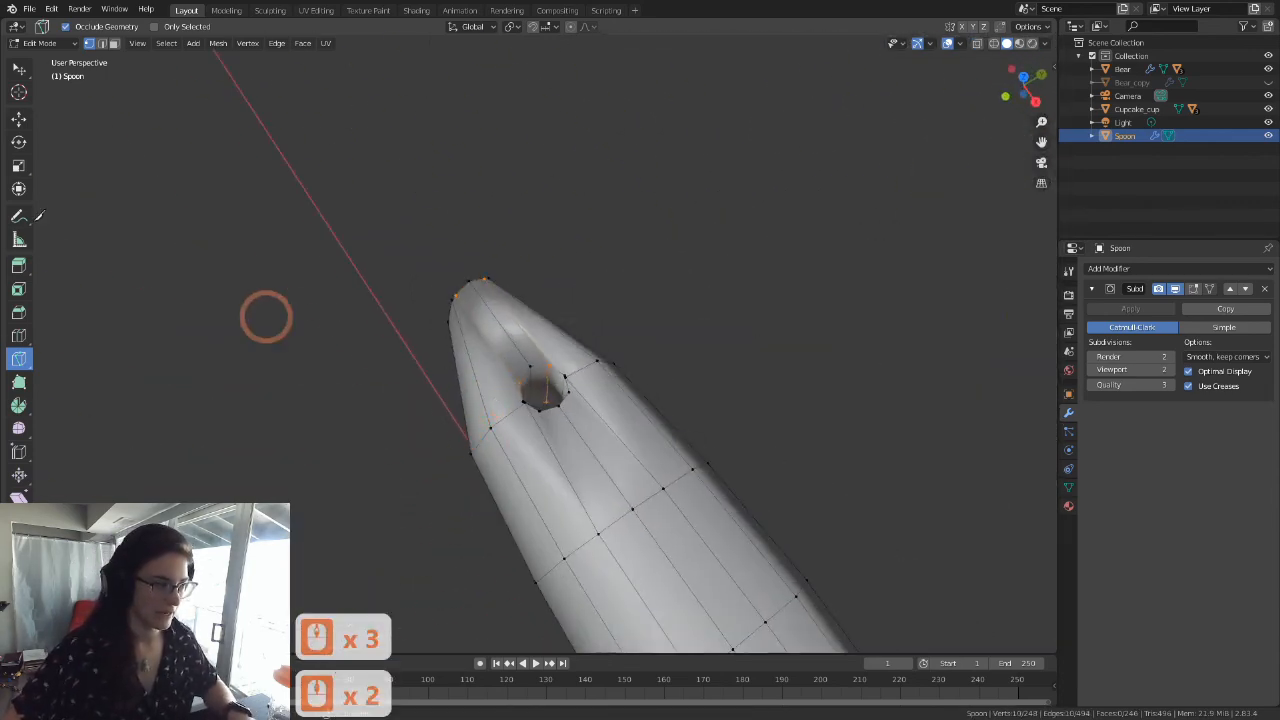
pyautogui.click(22, 71)
pyautogui.moveTo(634, 431)
pyautogui.keyDown('shift'); pyautogui.mouseDown(button='middle')
pyautogui.moveTo(514, 343)
pyautogui.moveTo(645, 409)
pyautogui.mouseUp(button='middle'); pyautogui.keyUp('shift')
pyautogui.scroll(6, 489, 355)
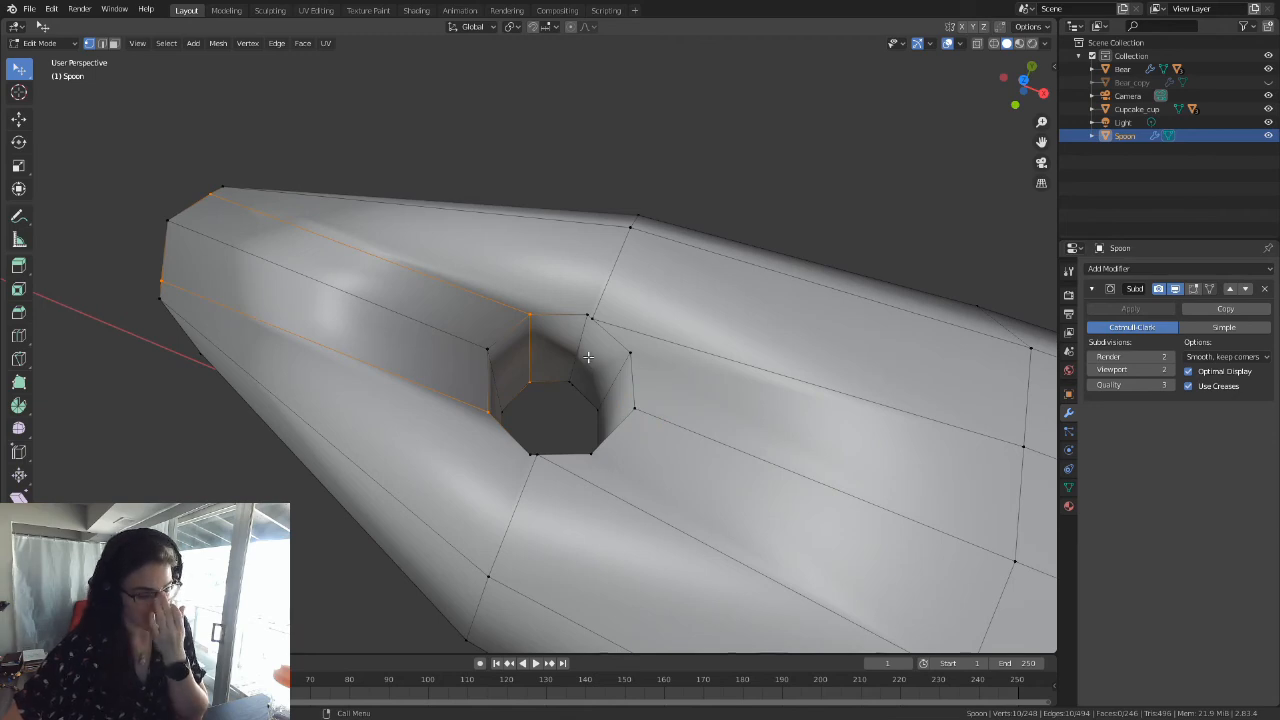
pyautogui.scroll(2, 589, 342)
pyautogui.keyDown('shift'); pyautogui.moveTo(606, 358); pyautogui.dragTo(541, 384, button='middle'); pyautogui.keyUp('shift')
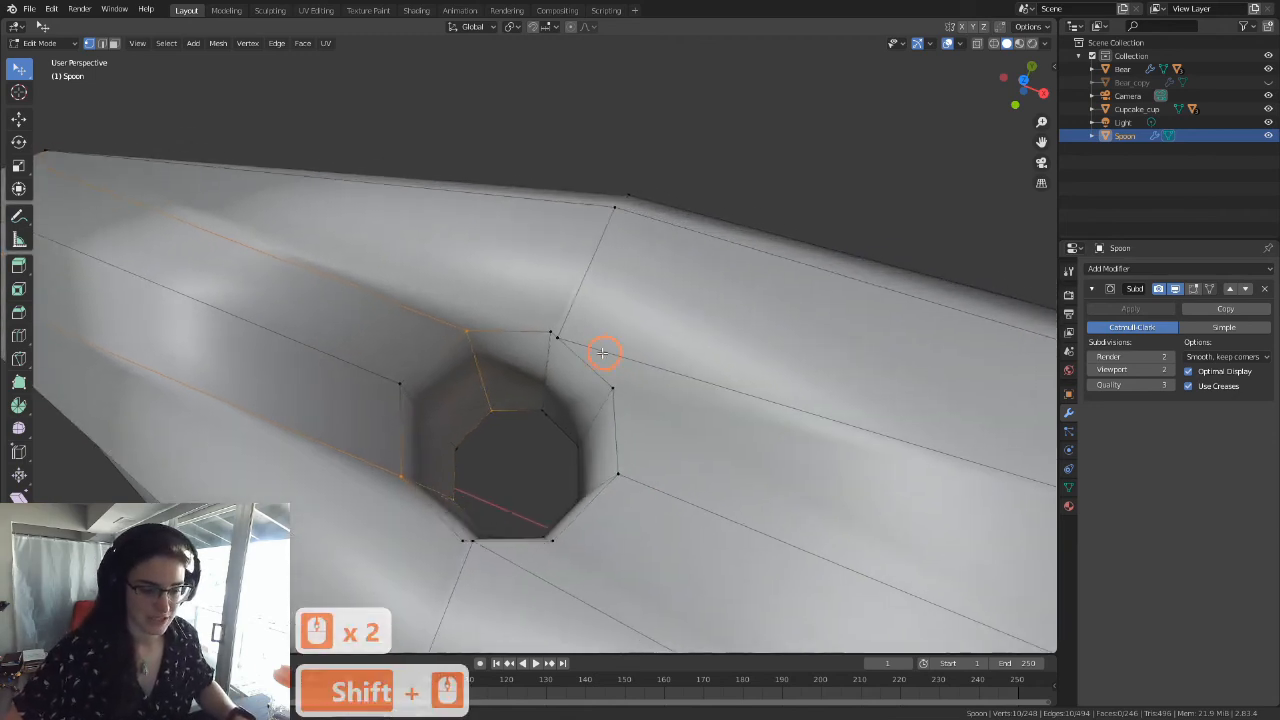
pyautogui.click(548, 337)
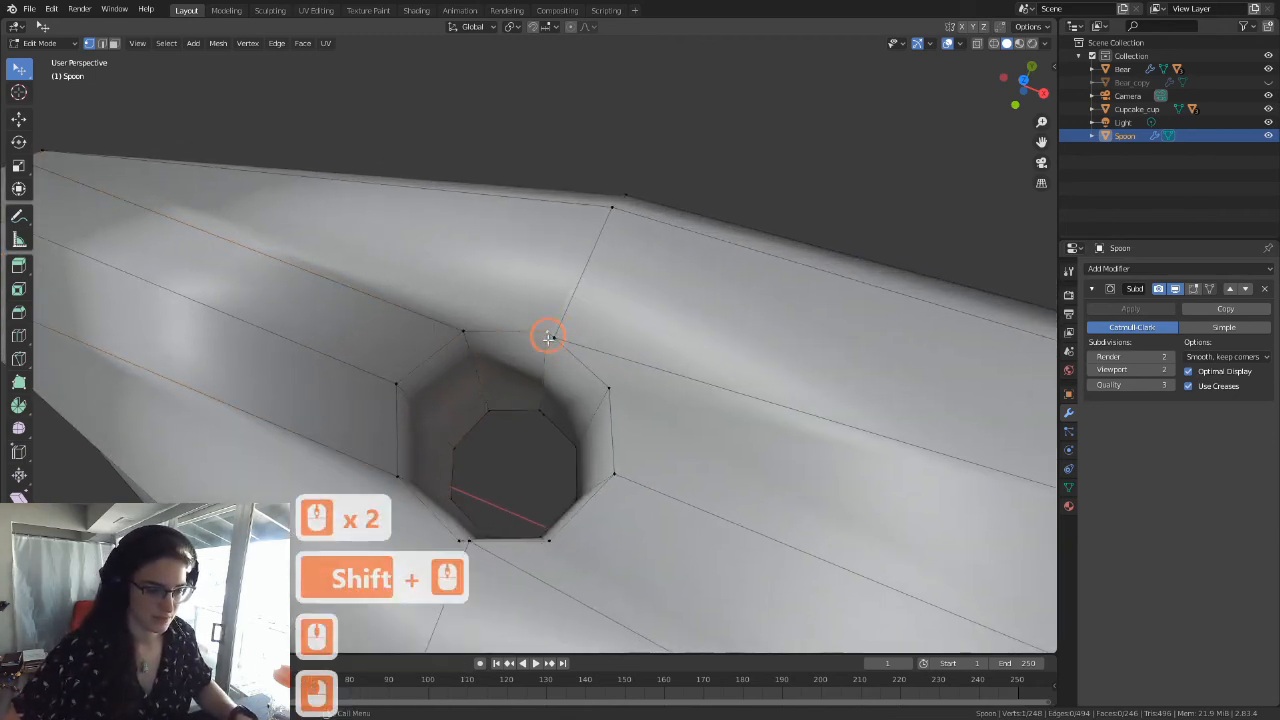
pyautogui.keyDown('shift'); pyautogui.click(538, 412); pyautogui.keyUp('shift')
pyautogui.press('g')
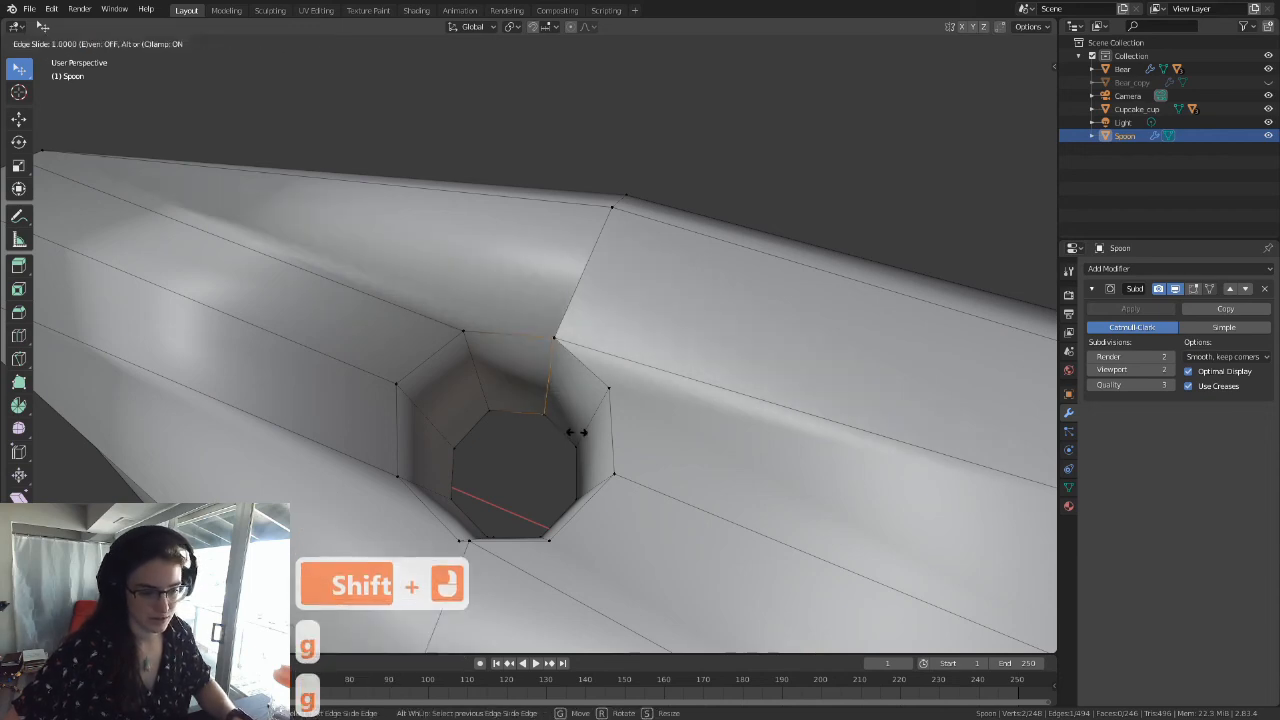
# Step: Slide the hole's unsupported bowl-side +Y wall edge onto the neighbouring +Y side edge
pyautogui.rightClick(612, 397)
pyautogui.click(580, 443)
pyautogui.keyDown('shift'); pyautogui.click(575, 447); pyautogui.keyUp('shift')
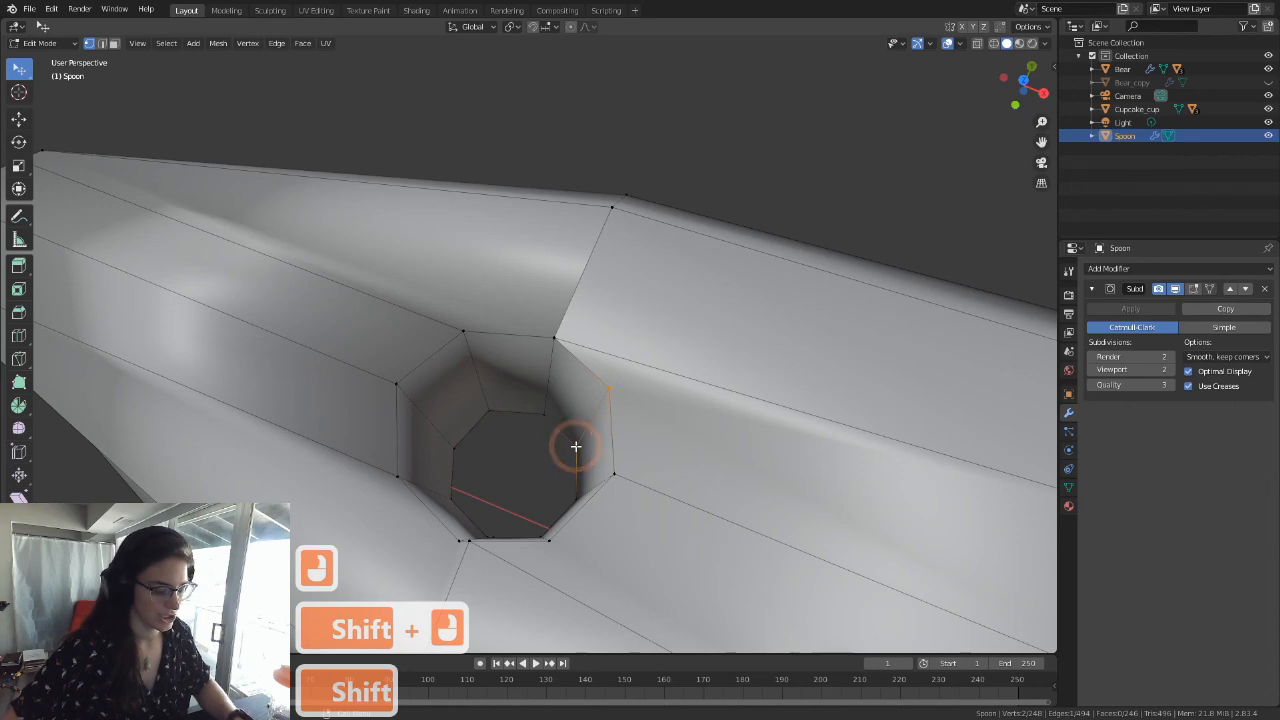
pyautogui.press('g')
pyautogui.press('g')
pyautogui.click(518, 407)
# Step: Slide the stray wall edge beside the hole's -Y side edge onto that side edge
pyautogui.moveTo(518, 407); pyautogui.dragTo(463, 423, button='middle')
pyautogui.keyDown('shift'); pyautogui.moveTo(545, 404); pyautogui.dragTo(490, 321, button='middle'); pyautogui.keyUp('shift')
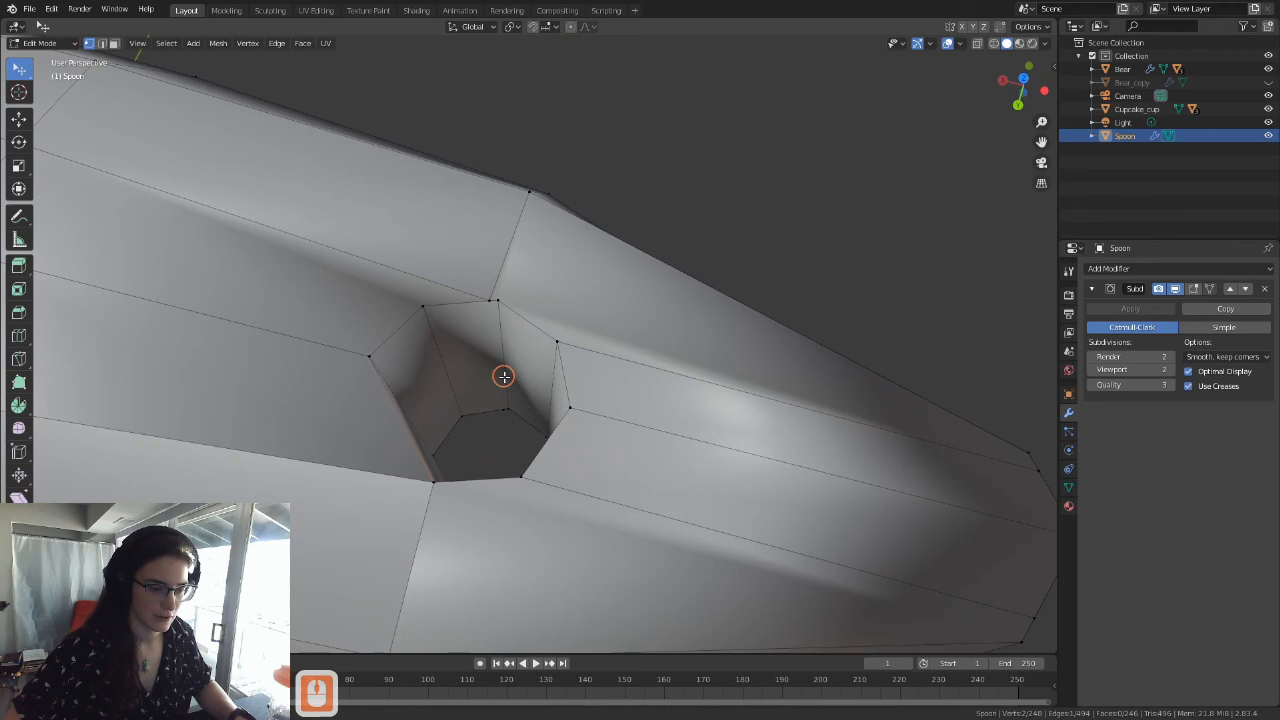
pyautogui.moveTo(502, 375); pyautogui.dragTo(496, 314, button='middle')
pyautogui.click(489, 294)
pyautogui.keyDown('shift'); pyautogui.click(503, 378); pyautogui.keyUp('shift')
pyautogui.press('g')
pyautogui.press('g')
pyautogui.click(514, 378)
# Step: Slide the hole's unsupported bowl-side -Y wall edge onto the neighbouring -Y side edge
pyautogui.click(420, 308)
pyautogui.keyDown('shift'); pyautogui.click(462, 382); pyautogui.keyUp('shift')
pyautogui.press('g')
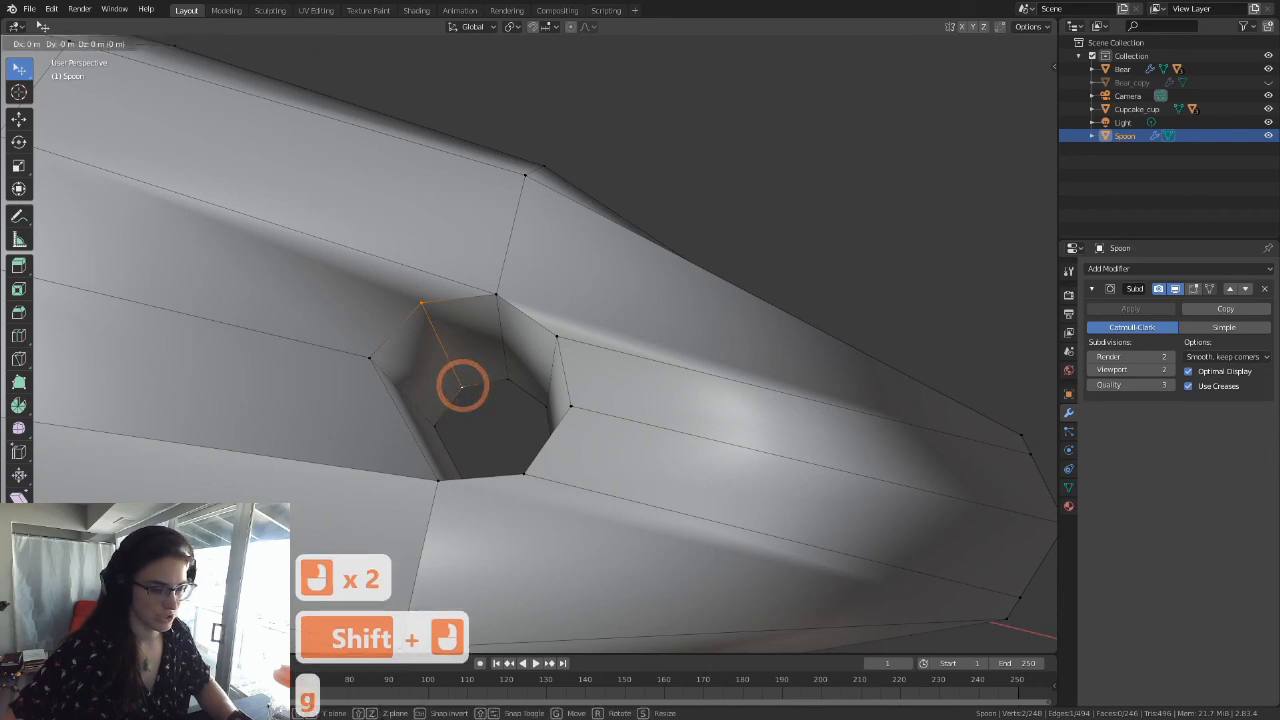
pyautogui.press('g')
pyautogui.click(517, 374)
# Step: Select the whole spoon mesh and merge its overlapping vertices by distance
pyautogui.moveTo(517, 374); pyautogui.dragTo(625, 402, button='middle')
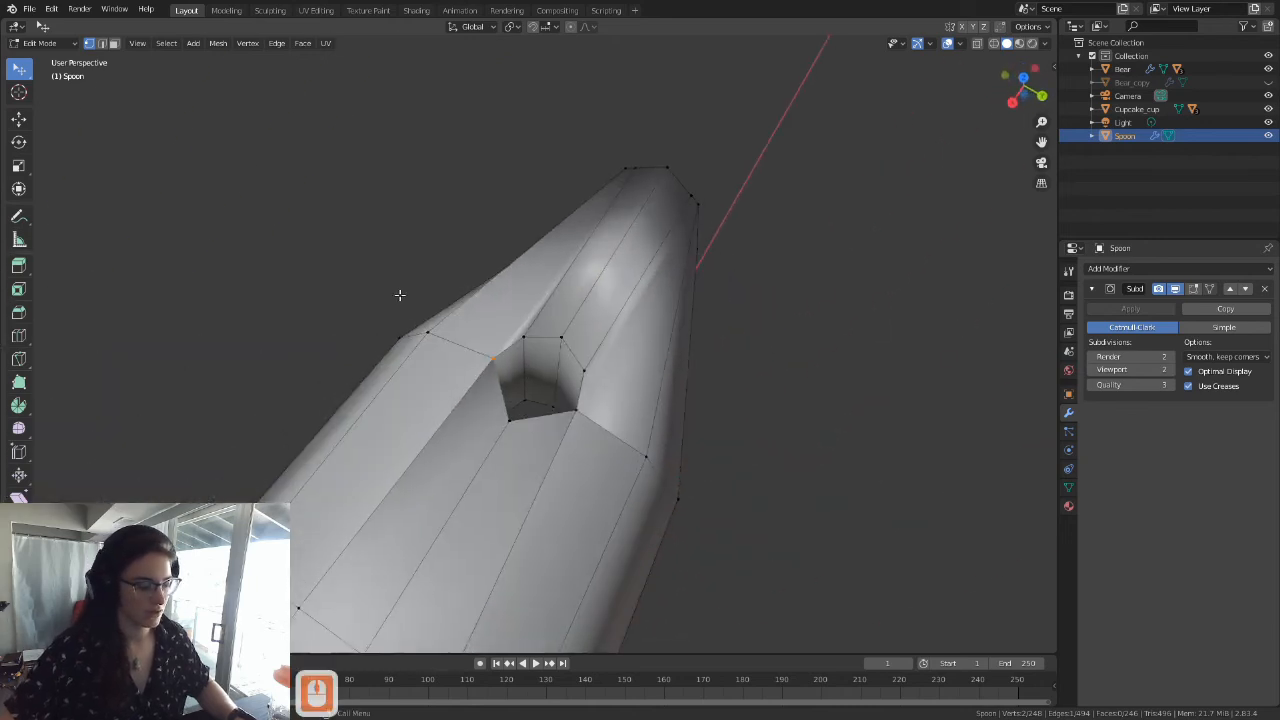
pyautogui.press('a')
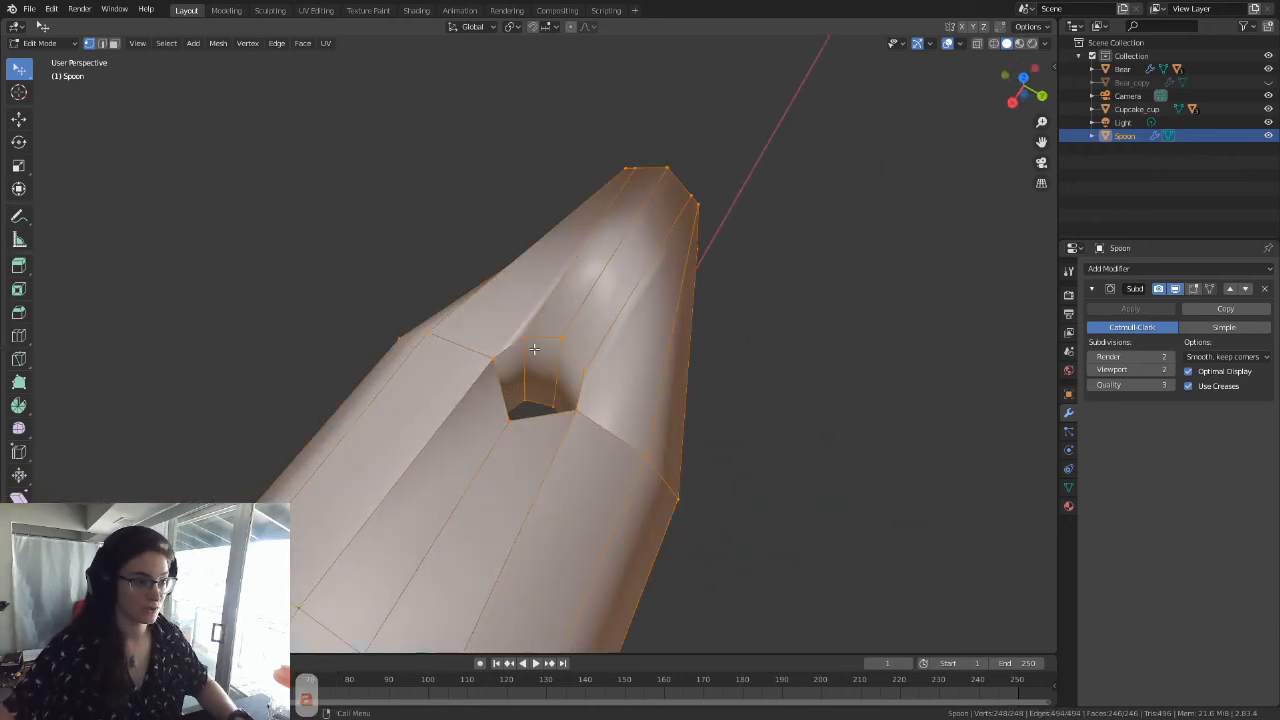
pyautogui.click(215, 43)
pyautogui.moveTo(258, 342)
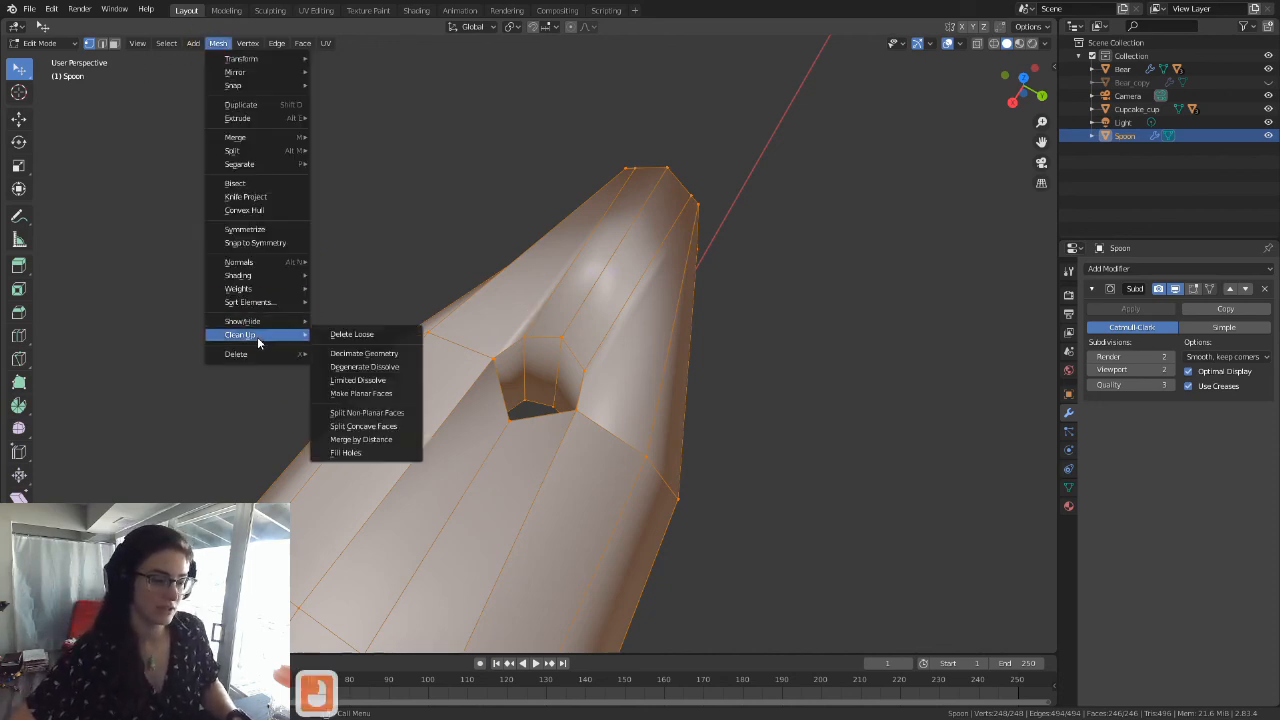
pyautogui.click(361, 439)
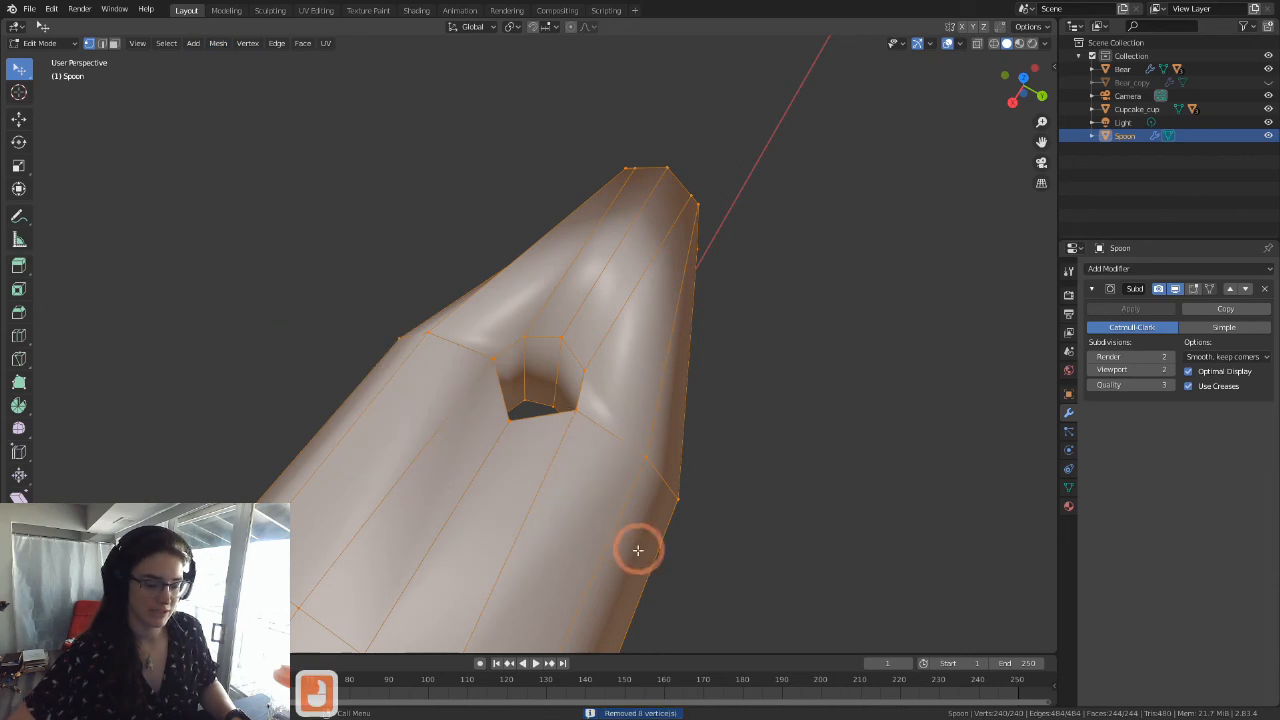
# Step: Leave Edit Mode and examine the smoothed handle tip and hole from several angles
pyautogui.scroll(-2, 634, 543)
pyautogui.scroll(-5, 599, 443)
pyautogui.press('Tab')
pyautogui.moveTo(562, 447); pyautogui.dragTo(591, 491, button='middle')
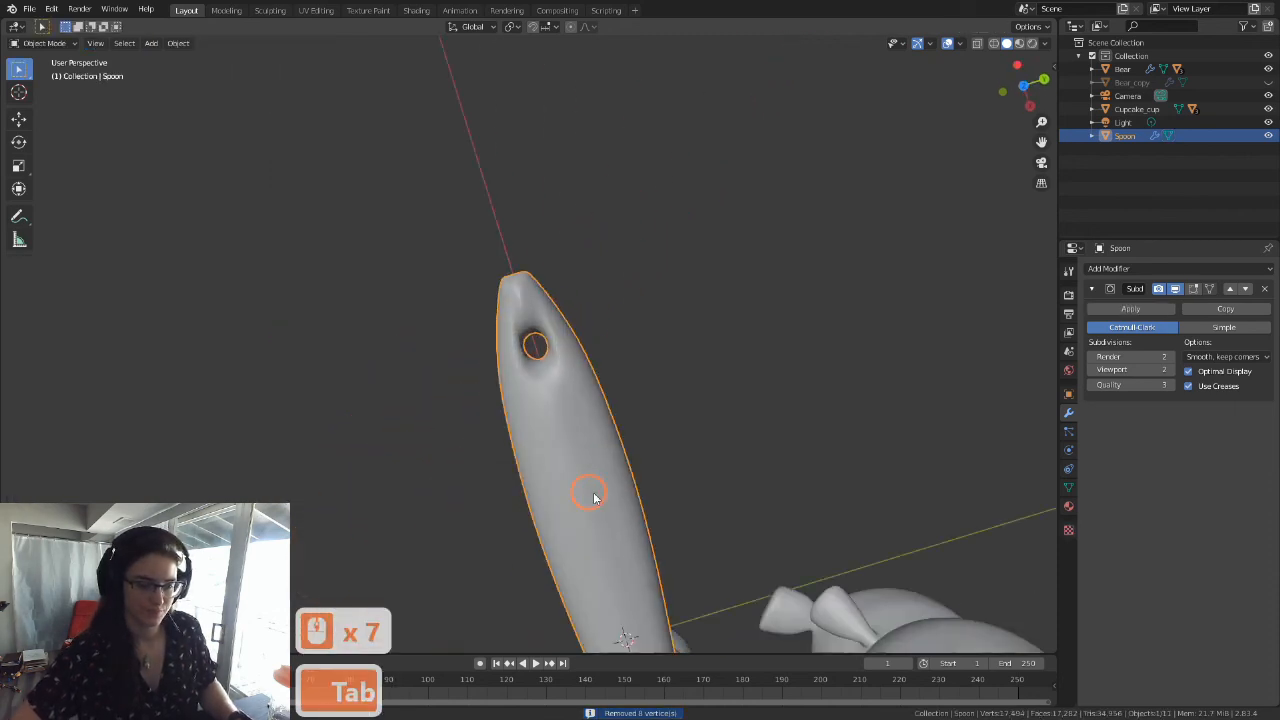
pyautogui.scroll(4, 591, 491)
pyautogui.moveTo(606, 537); pyautogui.dragTo(650, 497, button='middle')
pyautogui.scroll(-4, 680, 517)
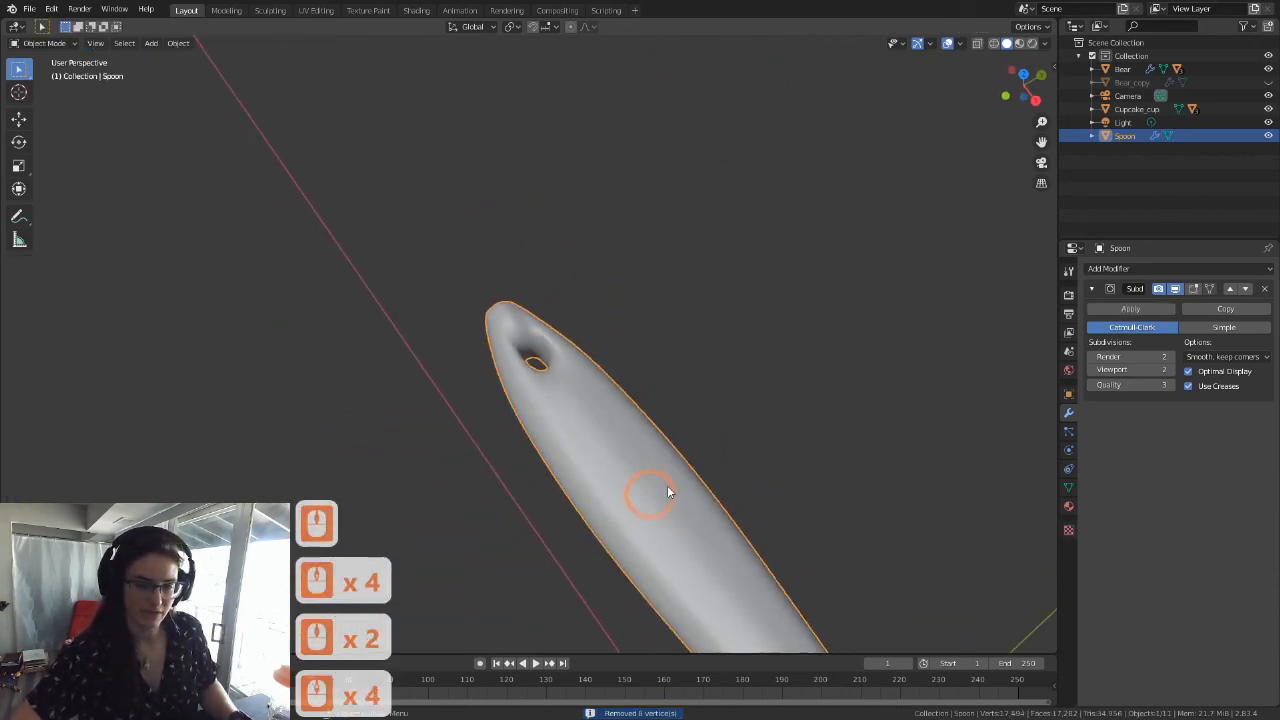
pyautogui.moveTo(669, 491); pyautogui.dragTo(682, 528, button='middle')
# Step: Return to Edit Mode and examine the edge flow around the hole, the handle tip and the whole spoon
pyautogui.press('Tab')
pyautogui.scroll(-8, 591, 557)
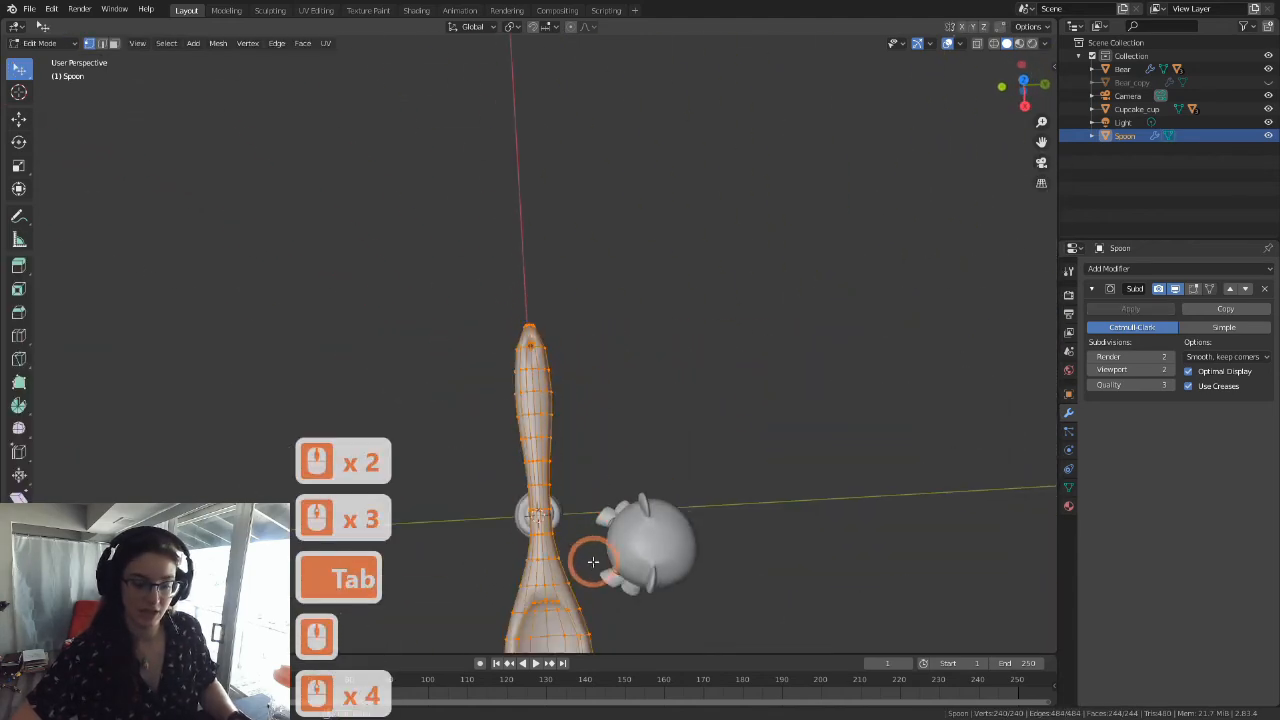
pyautogui.keyDown('shift'); pyautogui.moveTo(577, 557); pyautogui.dragTo(557, 391, button='middle'); pyautogui.keyUp('shift')
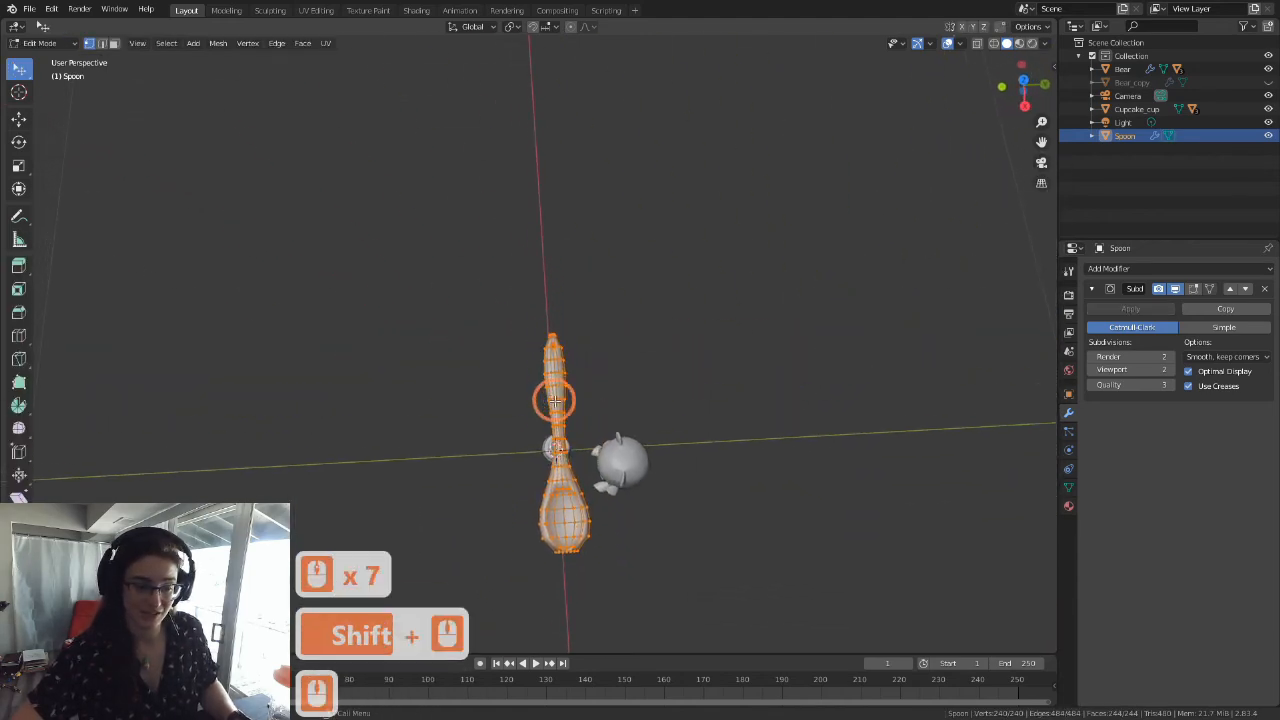
pyautogui.scroll(4, 600, 460)
pyautogui.scroll(3, 526, 435)
pyautogui.keyDown('shift'); pyautogui.moveTo(620, 491); pyautogui.dragTo(518, 494, button='middle'); pyautogui.keyUp('shift')
pyautogui.scroll(4, 526, 435)
pyautogui.scroll(3, 474, 414)
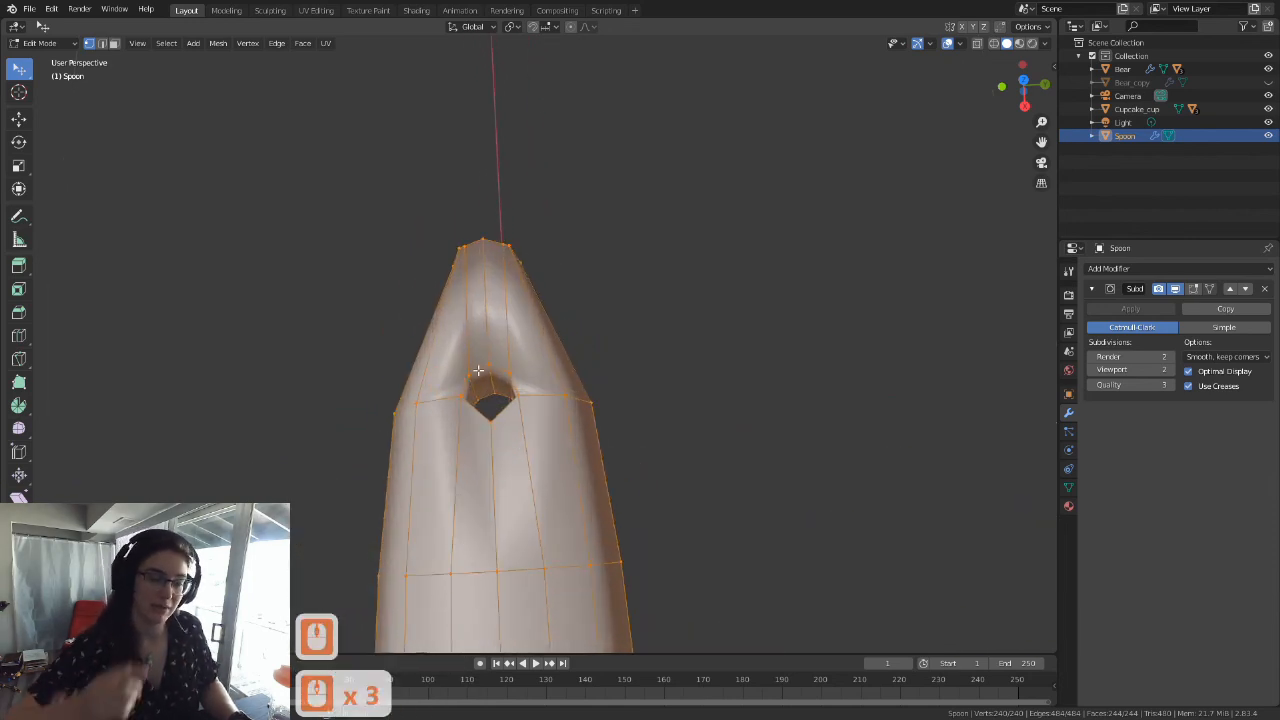
pyautogui.moveTo(478, 370); pyautogui.dragTo(549, 367, button='middle')
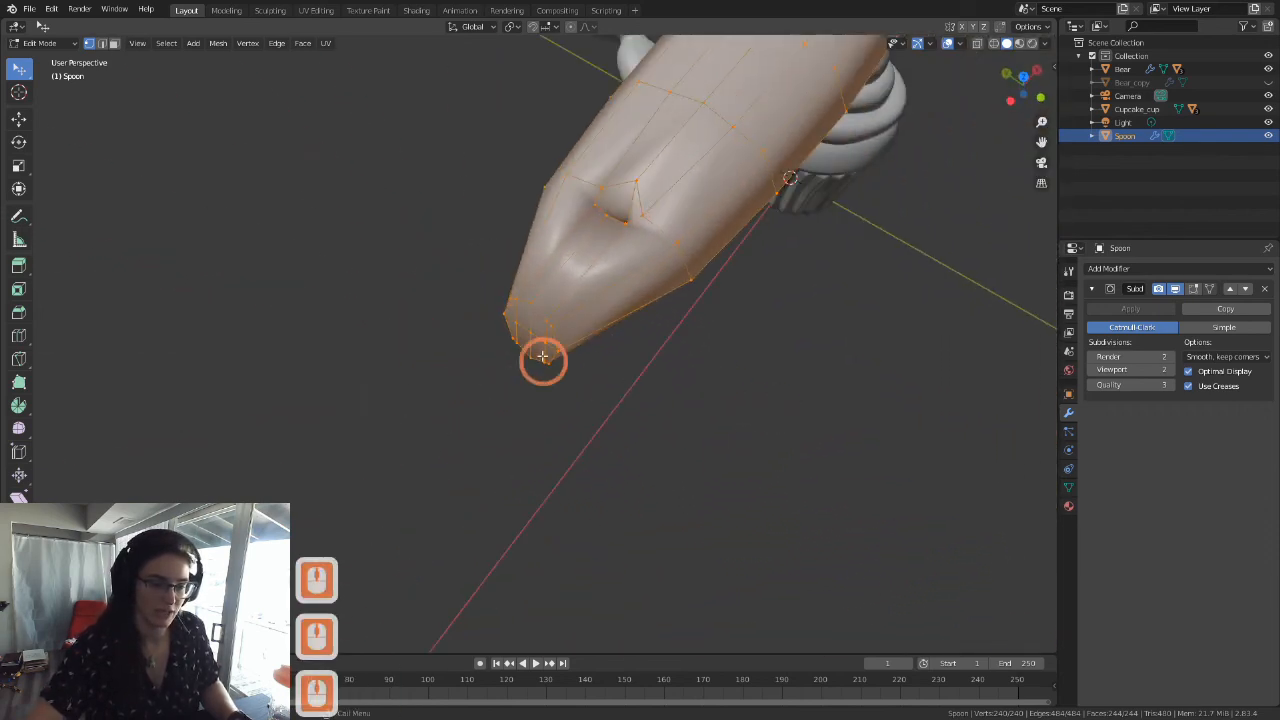
pyautogui.scroll(-6, 783, 229)
pyautogui.moveTo(840, 157); pyautogui.dragTo(680, 214, button='middle')
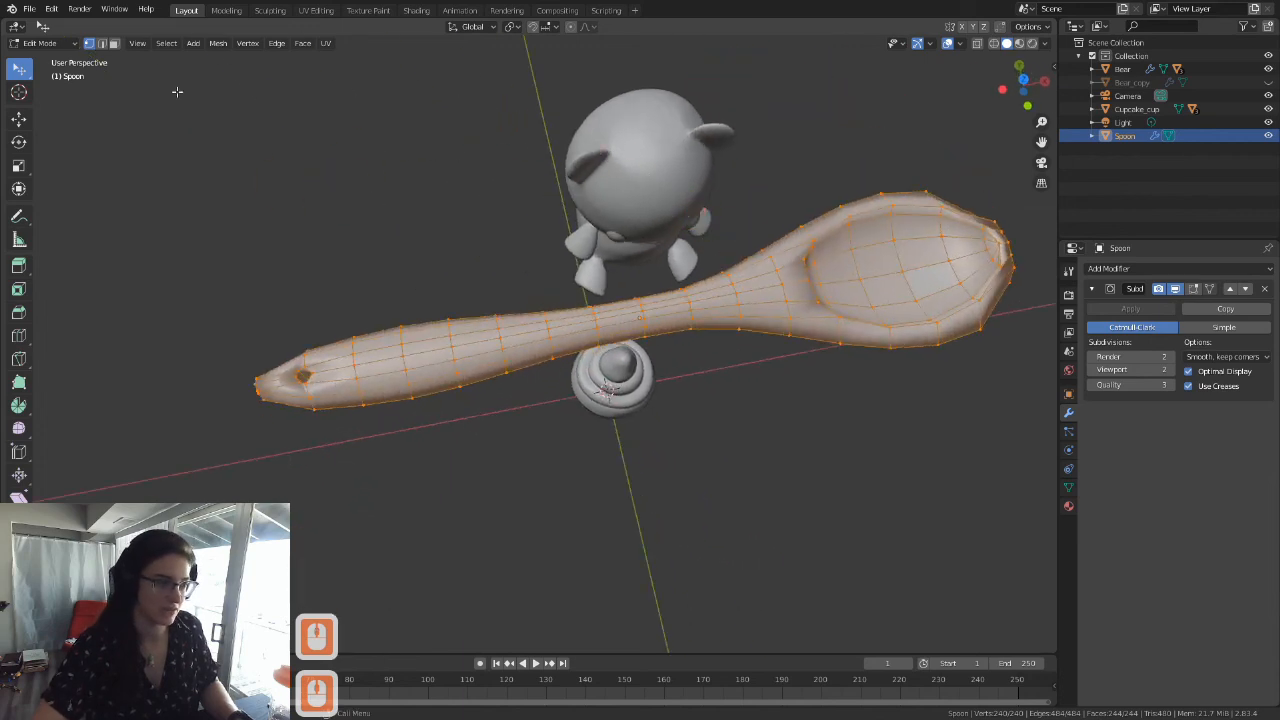
# Step: In face select mode, select face loops around and along the handle to check how they run through the mesh
pyautogui.click(114, 44)
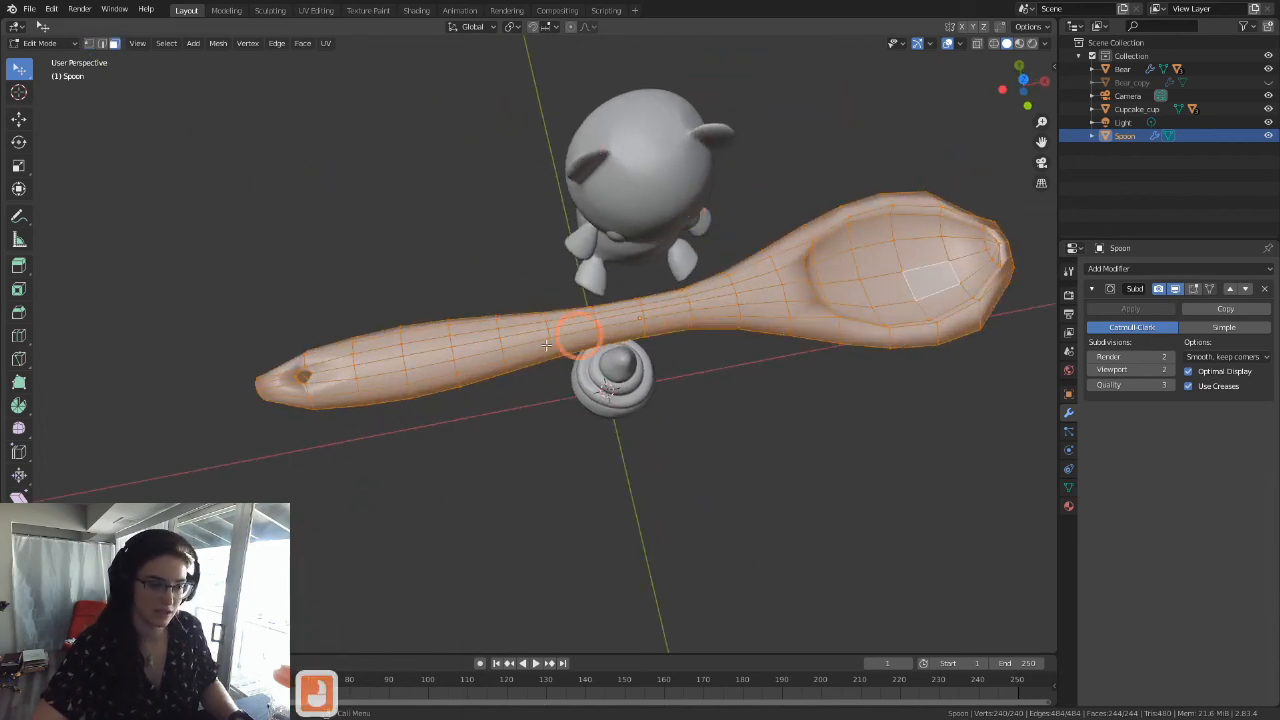
pyautogui.keyDown('alt'); pyautogui.click(516, 331); pyautogui.keyUp('alt')
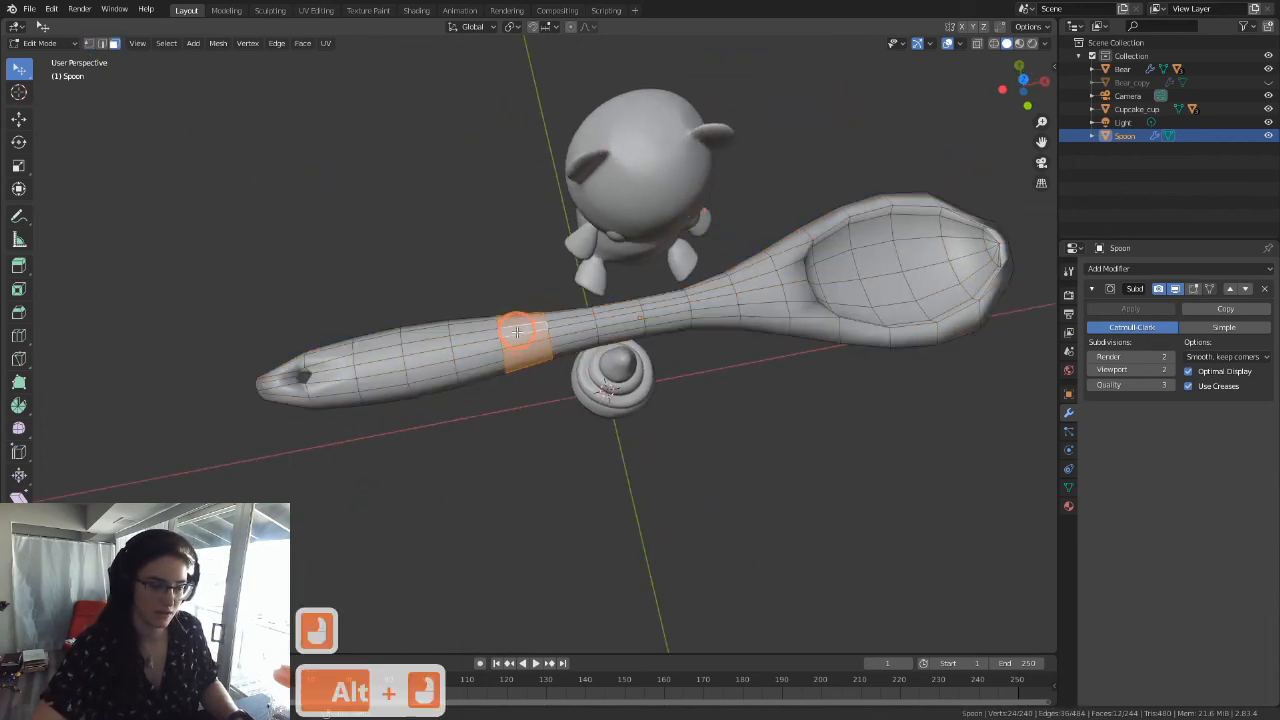
pyautogui.keyDown('alt'); pyautogui.click(333, 368); pyautogui.keyUp('alt')
pyautogui.keyDown('alt'); pyautogui.click(443, 337); pyautogui.keyUp('alt')
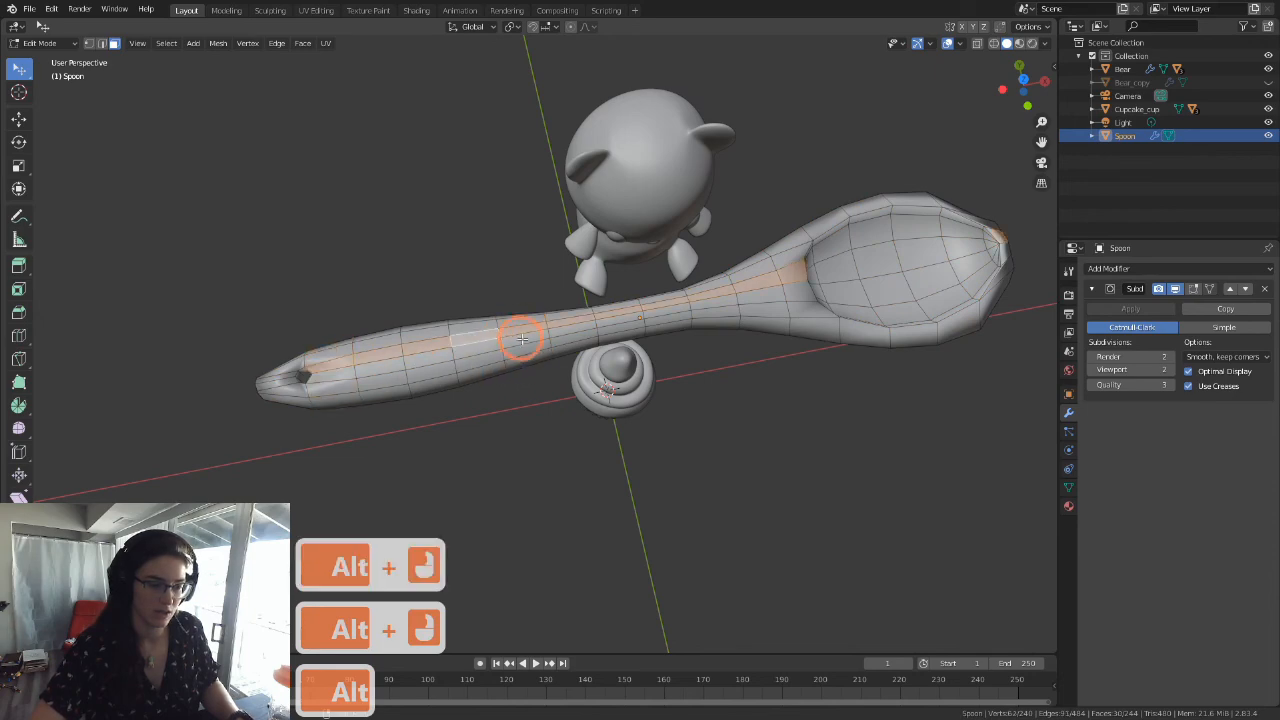
pyautogui.moveTo(723, 423); pyautogui.dragTo(741, 534, button='middle')
pyautogui.scroll(4, 741, 534)
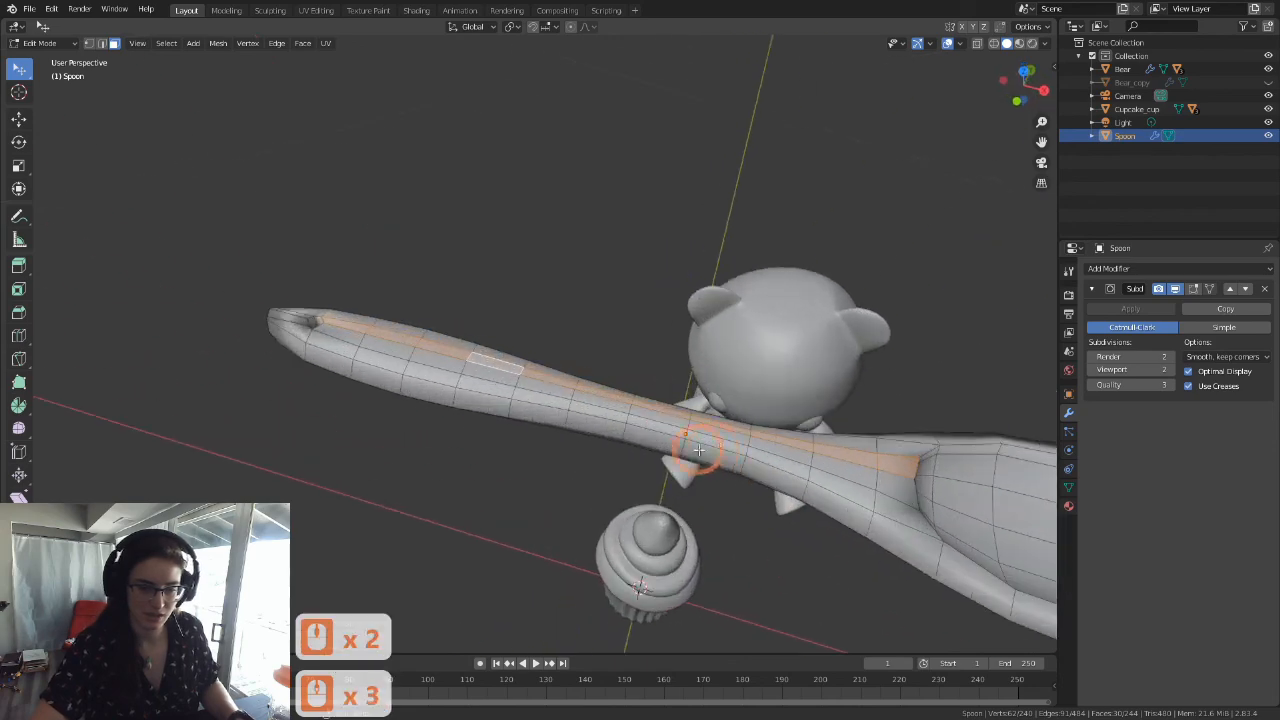
pyautogui.keyDown('shift'); pyautogui.moveTo(706, 466); pyautogui.dragTo(570, 370, button='middle'); pyautogui.keyUp('shift')
pyautogui.keyDown('alt'); pyautogui.click(536, 395); pyautogui.keyUp('alt')
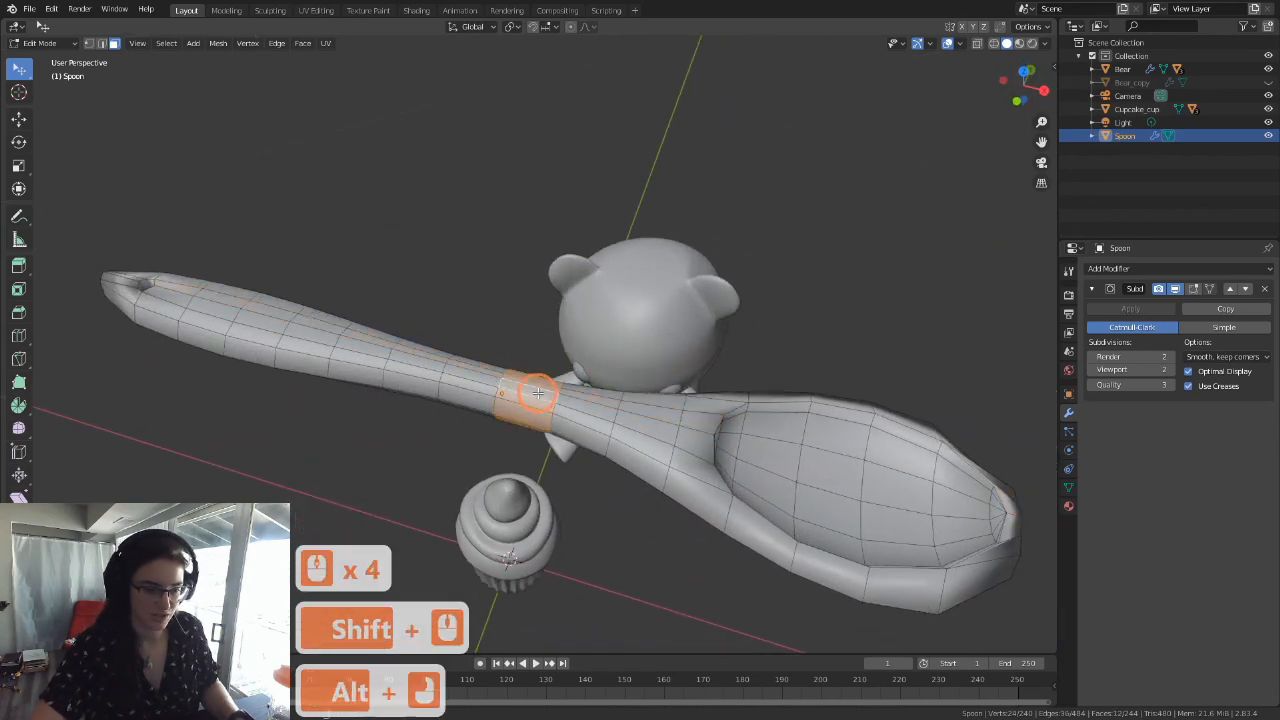
# Step: Return to Object Mode and view the whole smoothed spoon
pyautogui.scroll(-2, 334, 320)
pyautogui.moveTo(740, 418); pyautogui.dragTo(540, 458, button='middle')
pyautogui.press('Tab')
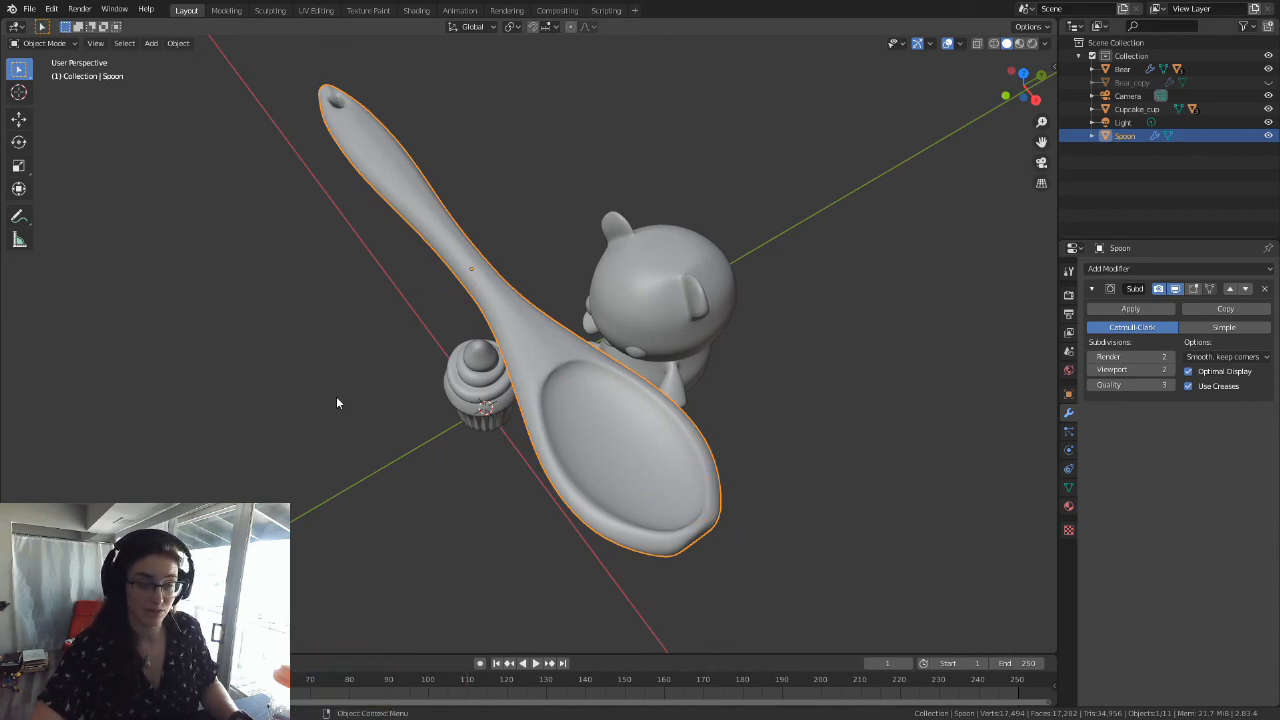
pyautogui.moveTo(586, 414)
pyautogui.mouseDown(button='middle')
pyautogui.moveTo(629, 386)
pyautogui.moveTo(628, 209)
pyautogui.moveTo(591, 234)
pyautogui.moveTo(592, 393)
pyautogui.mouseUp(button='middle')
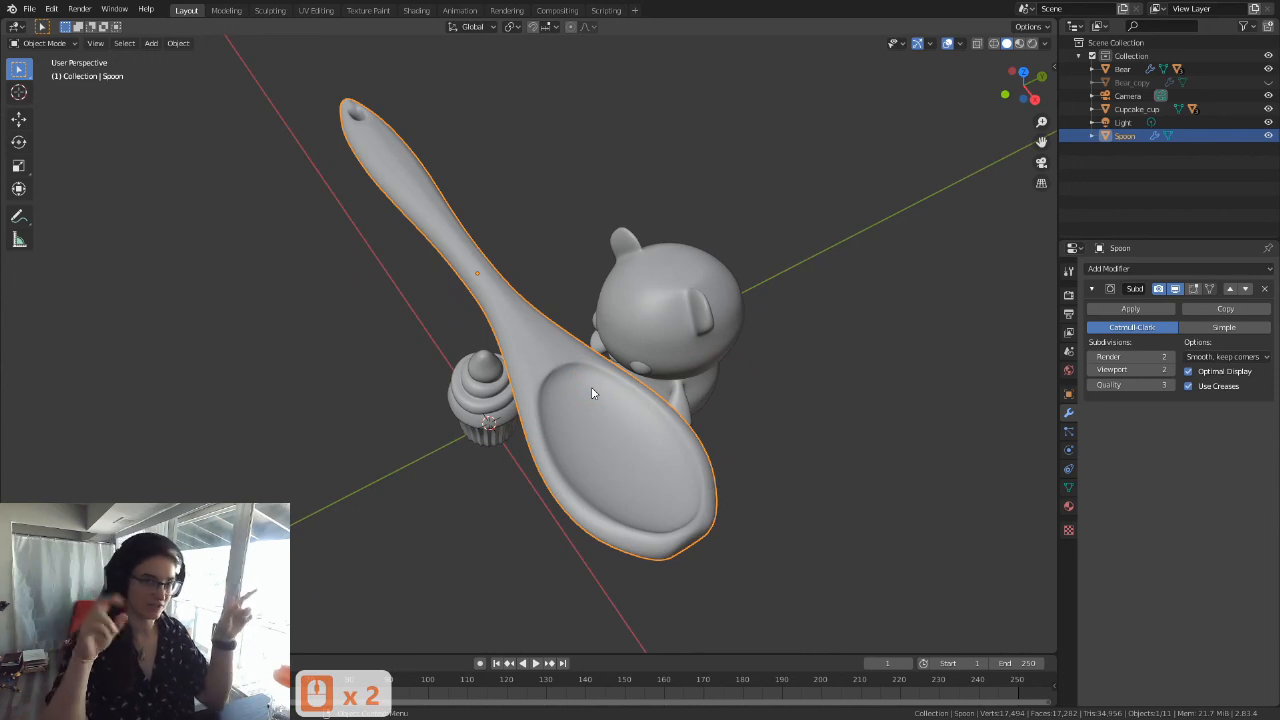